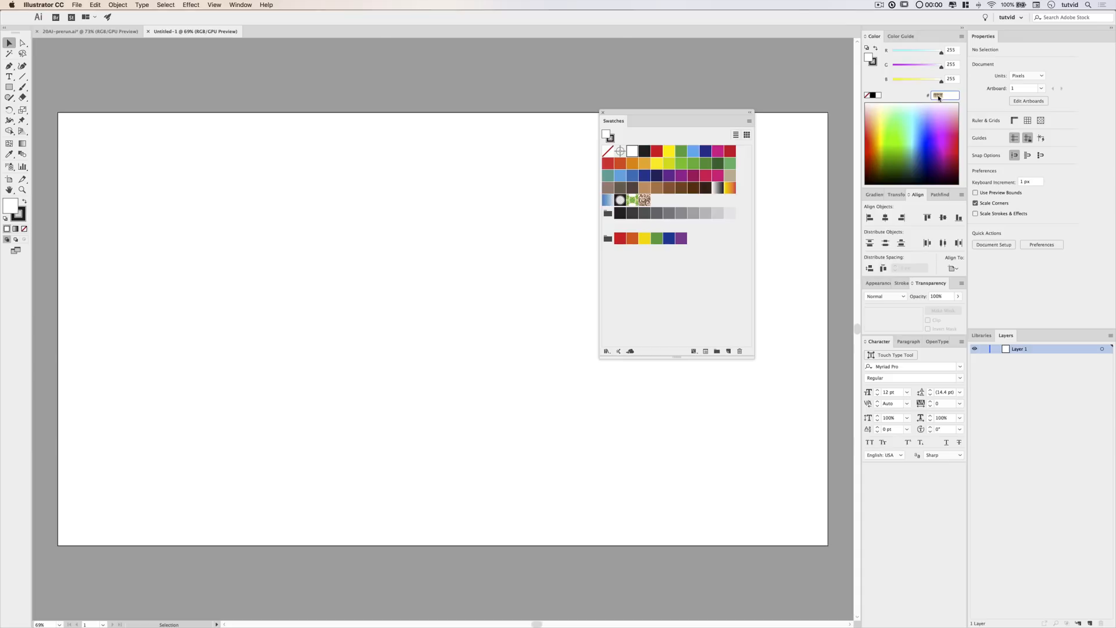
Set the fill color to #ce4f57 and save it as a new swatch.
type("4f57")
key("Tab")
left_click_drag(868, 58, 681, 208)
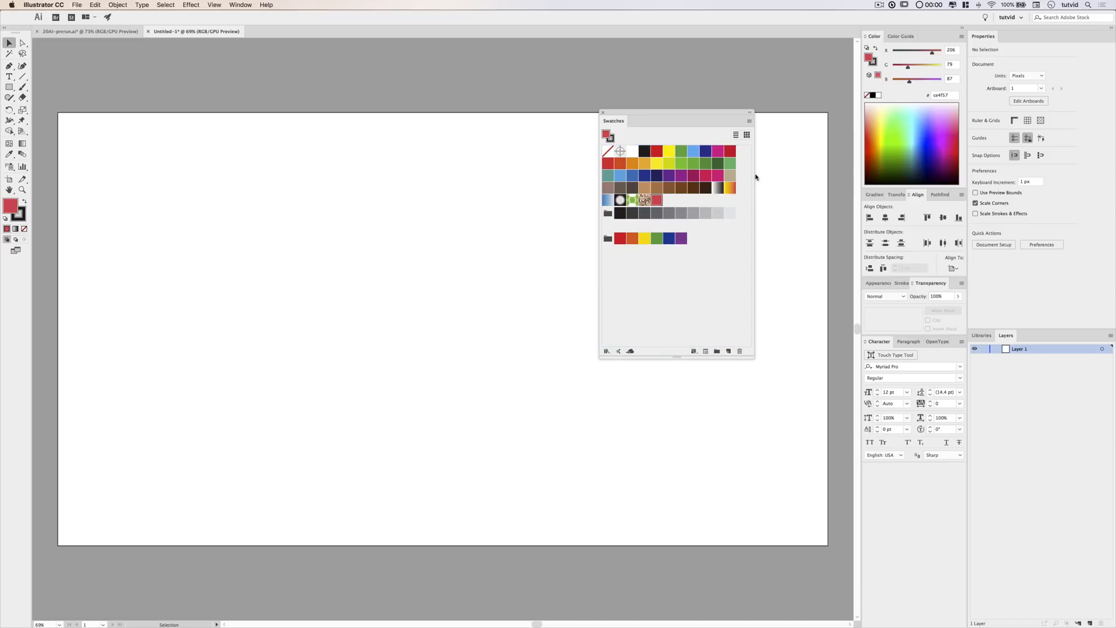
Change the fill color to #d57869 and add it to the saved swatches.
double_click(943, 96)
type("d57869")
key("Return")
left_click_drag(868, 58, 687, 200)
Set the fill color to #e9c29e and store it as a third custom swatch.
left_click(942, 96)
type("e9c2")
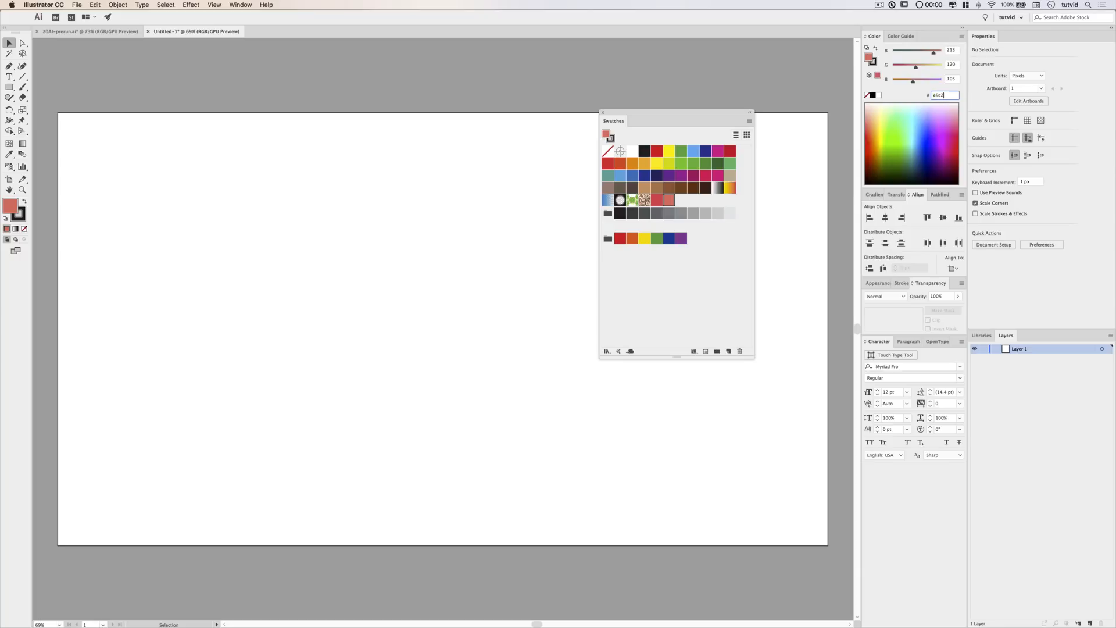
type("9e")
key("Tab")
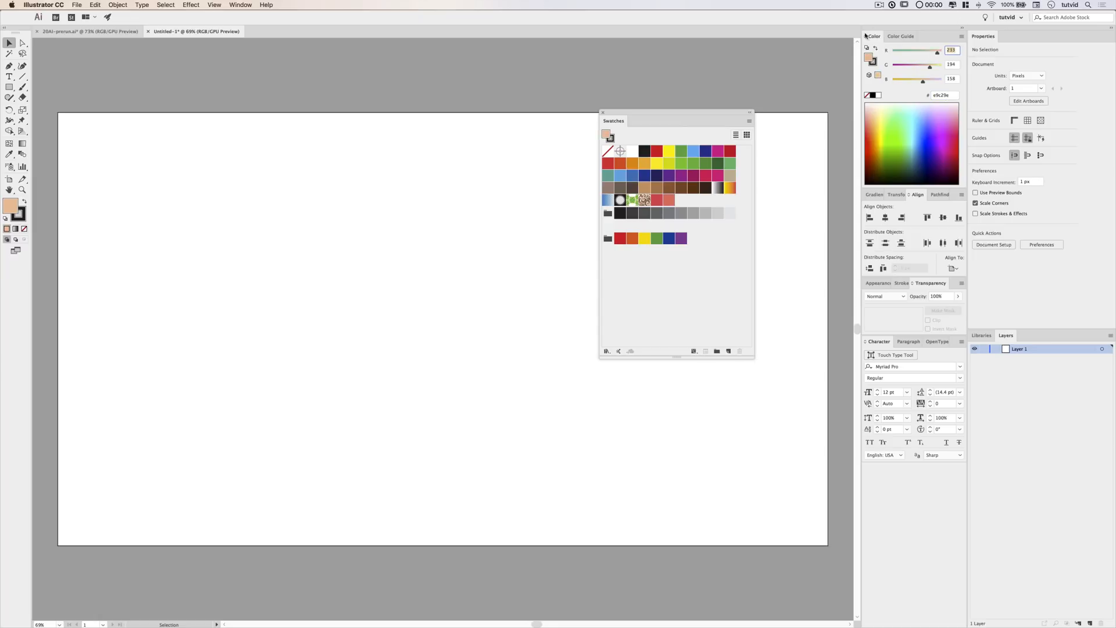
left_click_drag(868, 59, 704, 216)
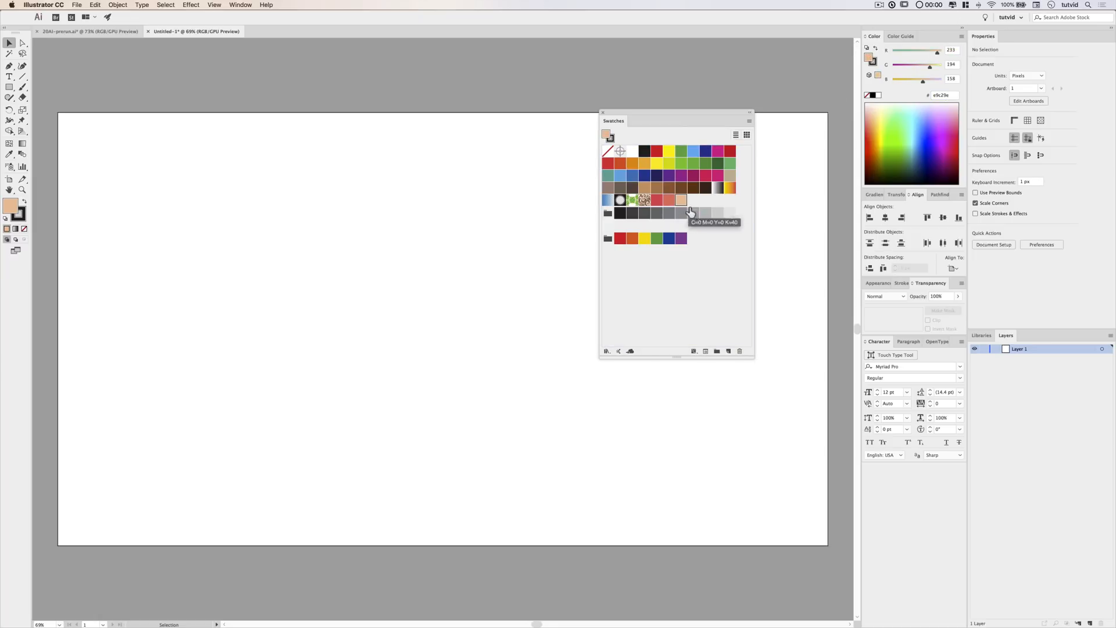
Move the floating swatches out of the way and create a rectangle 2560 px wide and 1440 px high.
left_click_drag(678, 116, 144, 293)
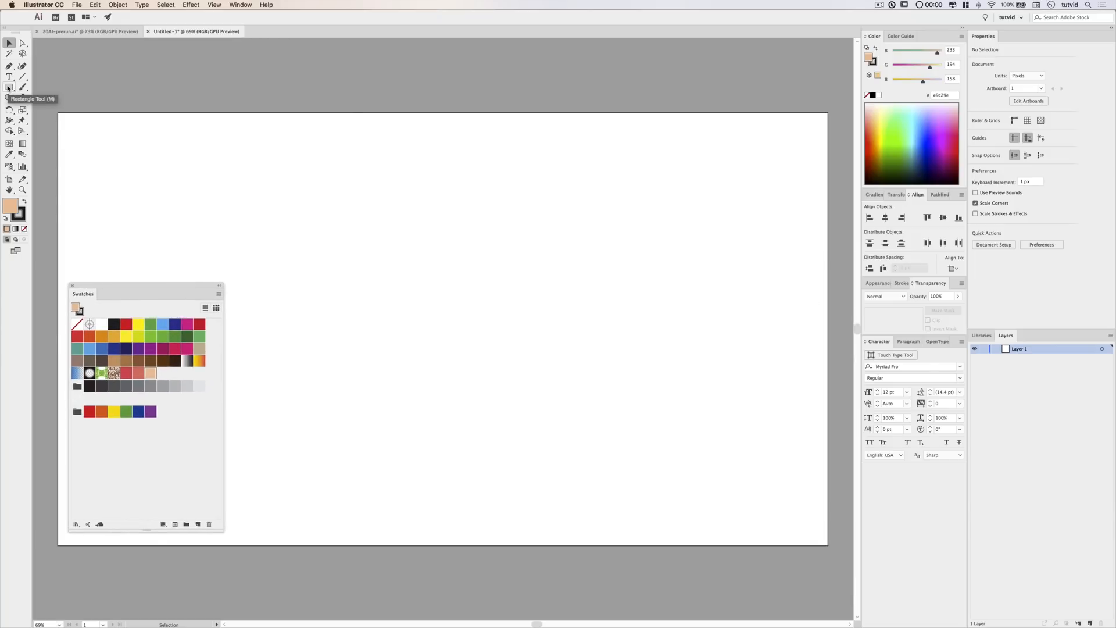
left_click(9, 87)
left_click(232, 169)
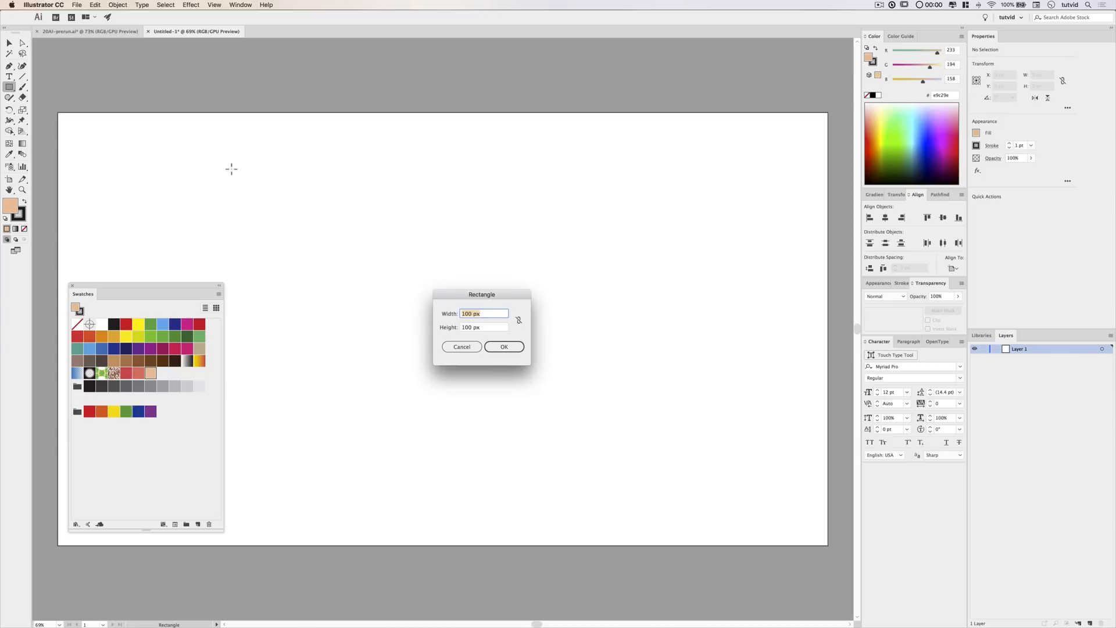
type("2560")
key("Tab")
type("14")
key("Return")
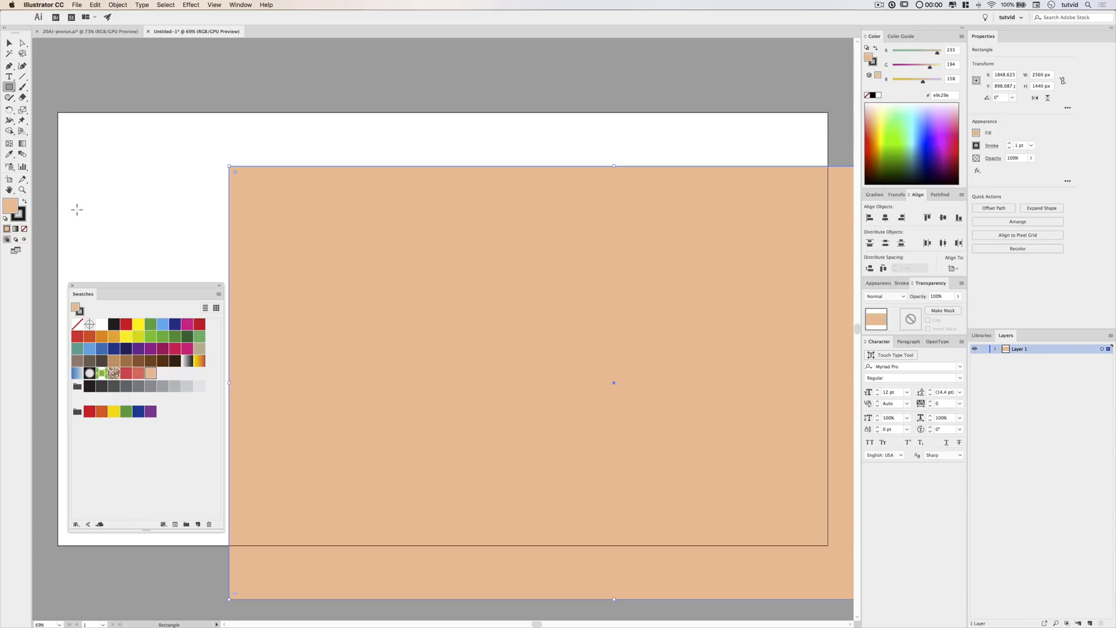
Remove the large rectangle's stroke and make its fill active again.
key("v")
left_click(20, 212)
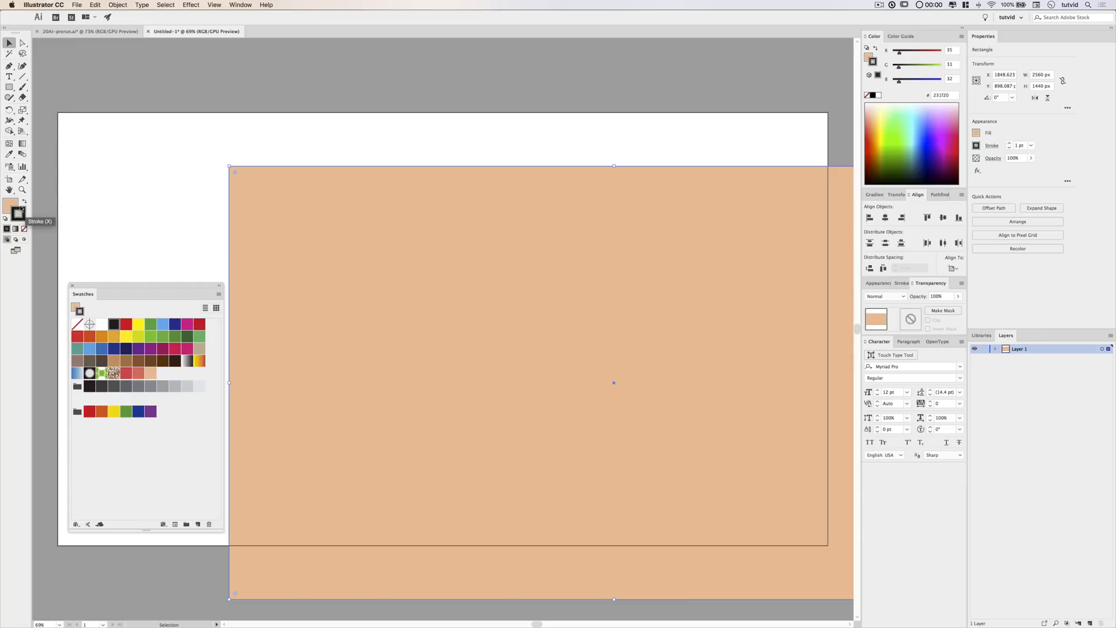
left_click(23, 229)
left_click(16, 206)
Center the large rectangle horizontally and vertically on the artboard.
left_click_drag(486, 245, 428, 218)
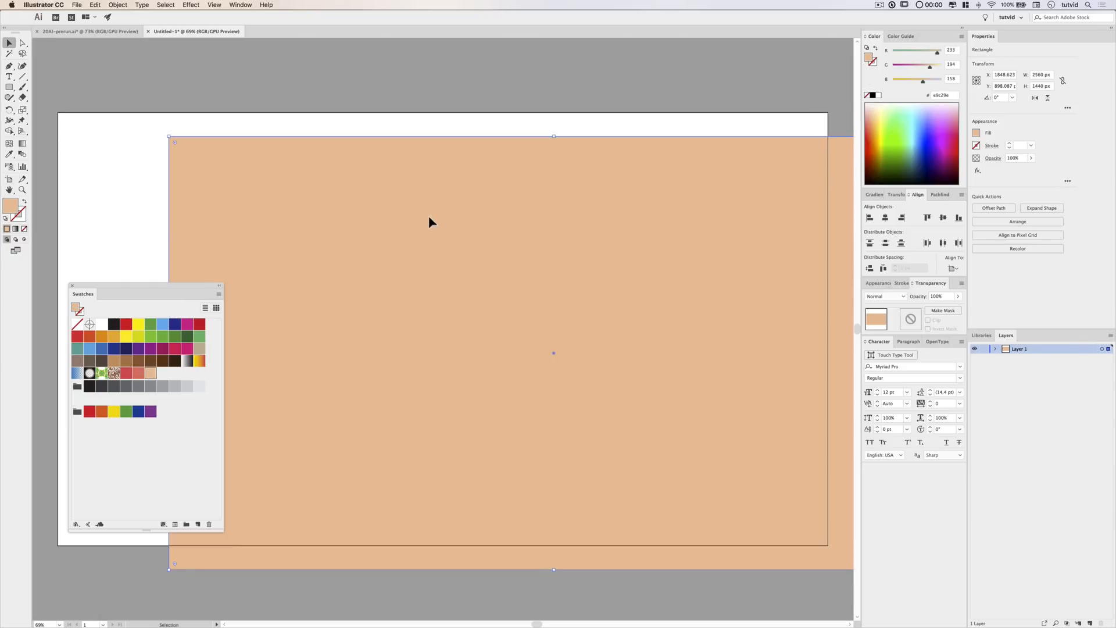
key("z")
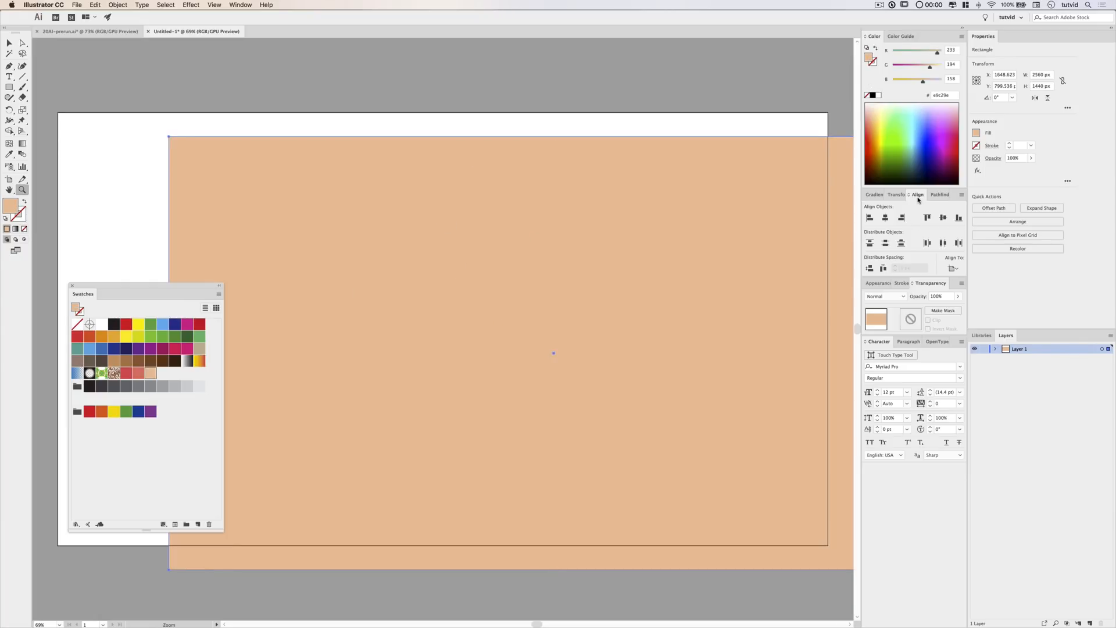
left_click(885, 217)
left_click(942, 217)
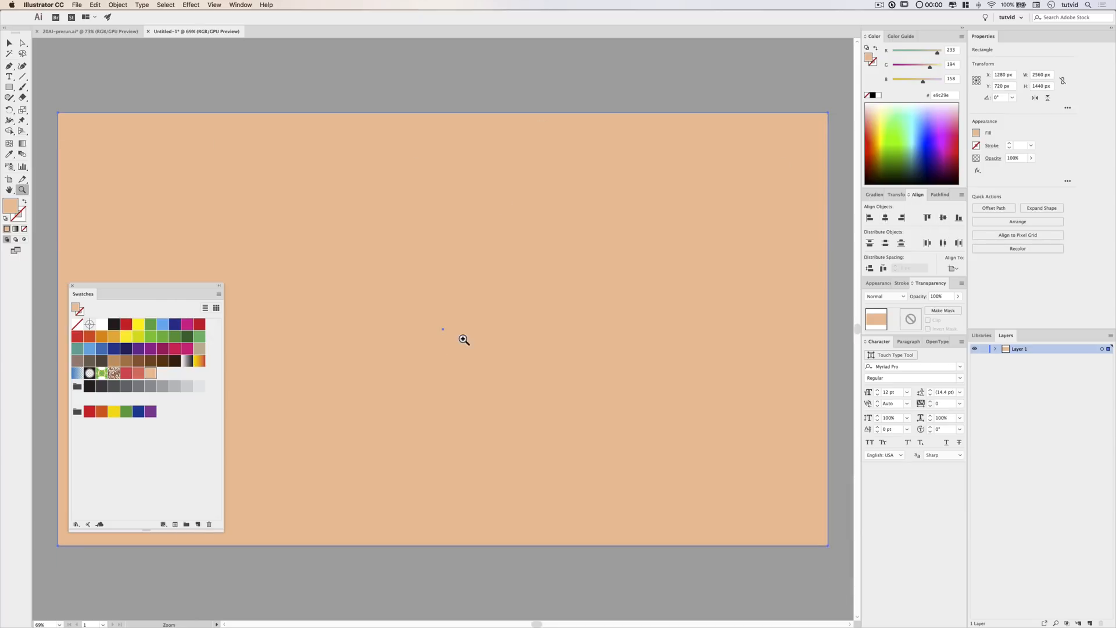
Fill the rectangle with the white-to-black linear gradient and set the gradient angle to 90°.
left_click(976, 133)
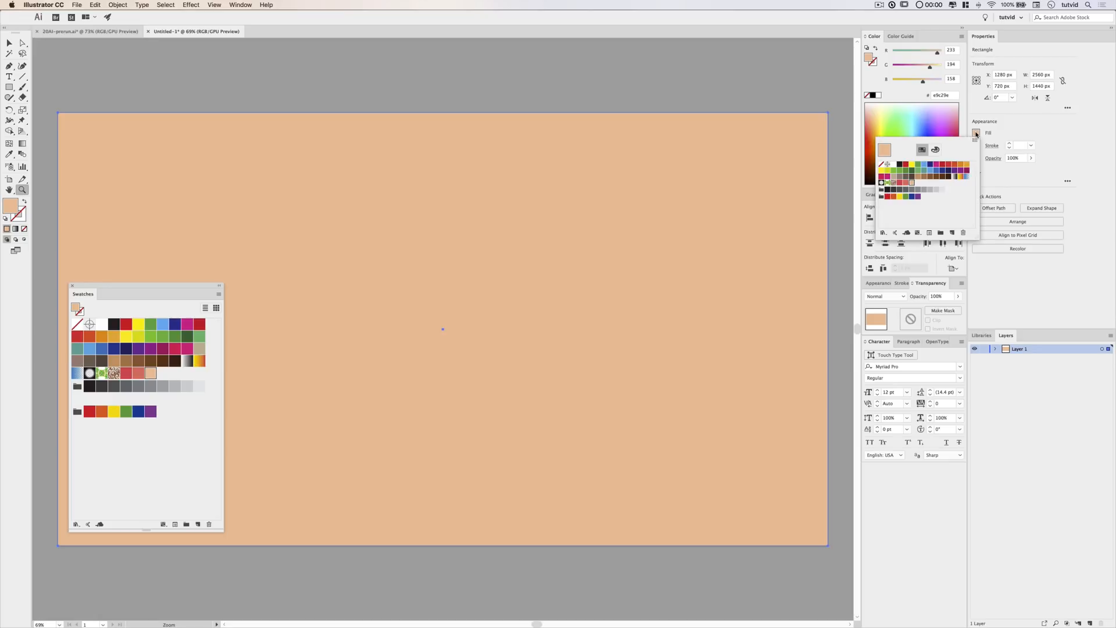
left_click(955, 177)
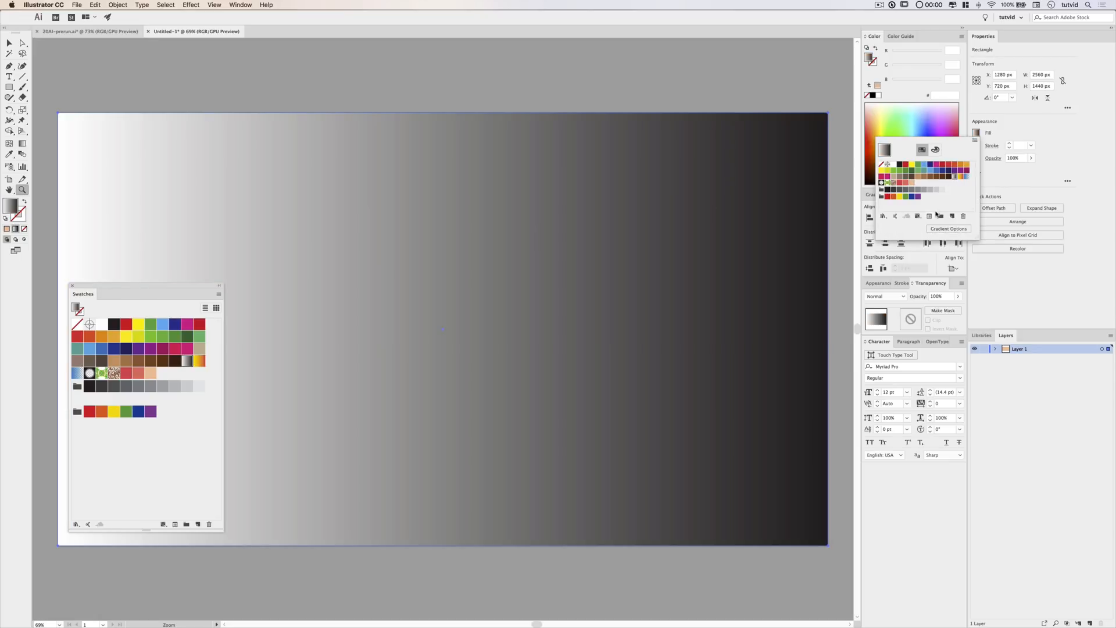
left_click(953, 229)
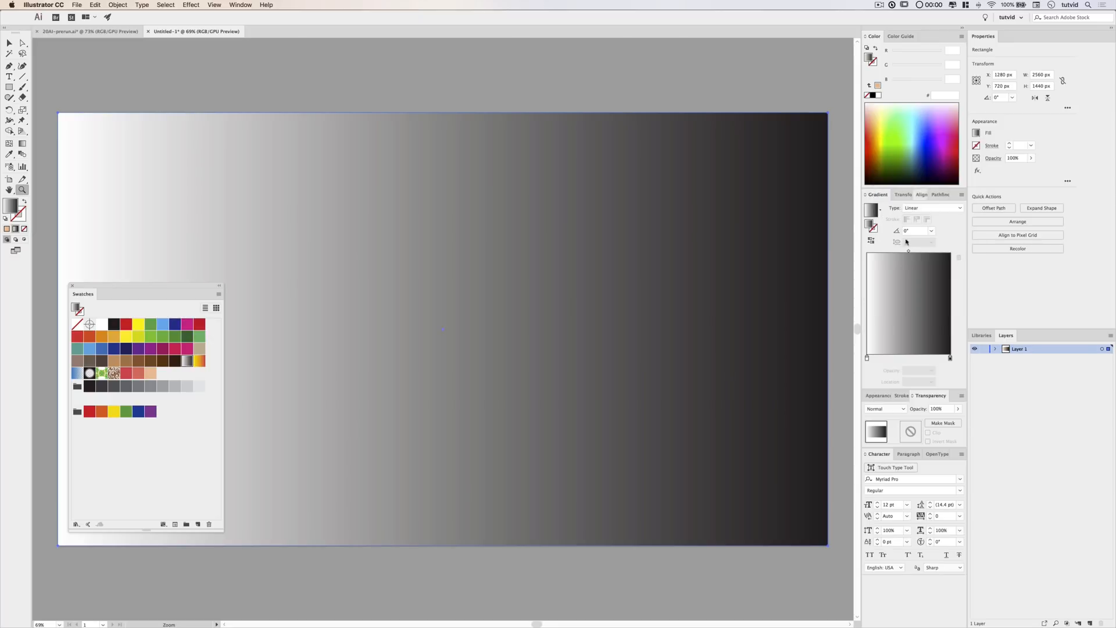
left_click(912, 230)
type("90")
key("Return")
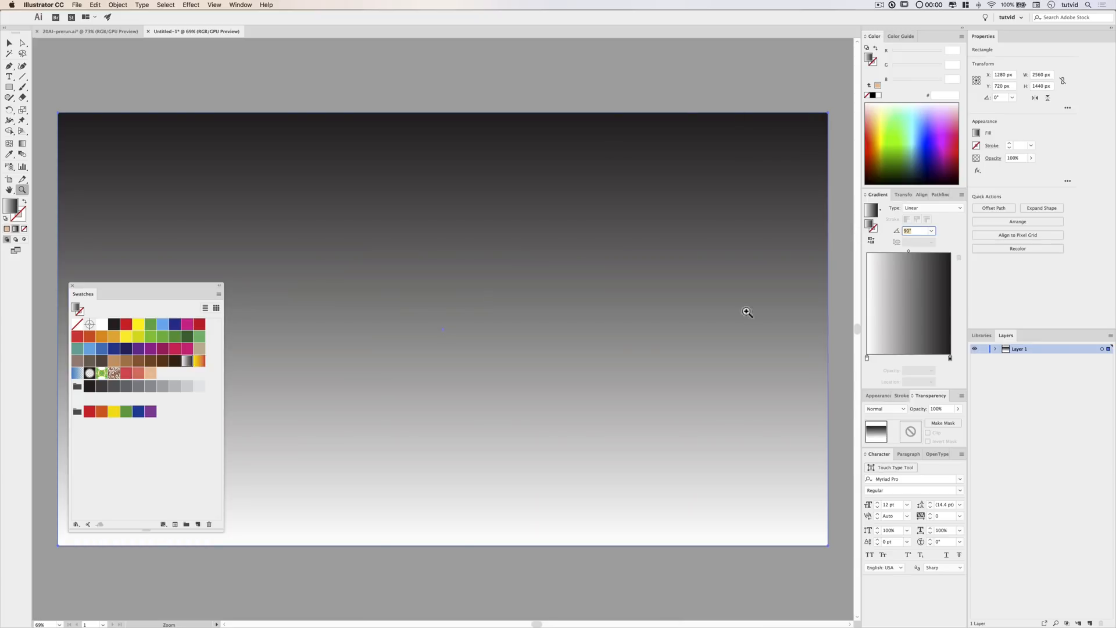
Recolor the gradient with the custom swatches: #ce4f57 on the first stop, #d57869 near the middle and #e9c29e on the last stop.
left_click_drag(135, 287, 727, 249)
left_click_drag(718, 336, 867, 360)
left_click_drag(731, 336, 906, 358)
left_click_drag(743, 336, 950, 360)
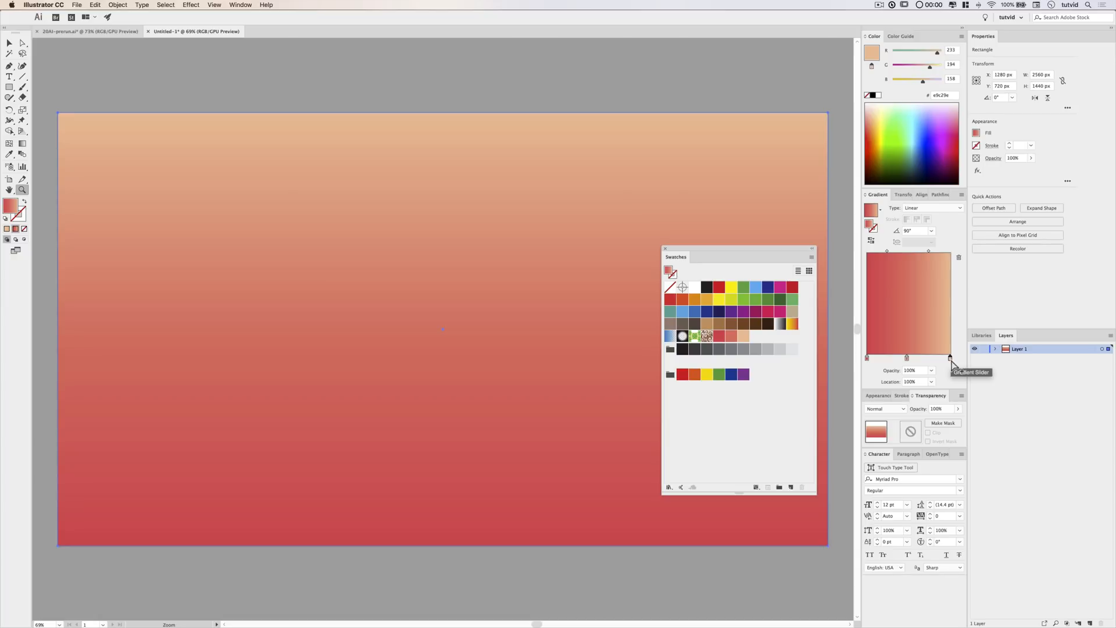
Set the location of the middle #d57869 gradient stop to 50%.
left_click(906, 358)
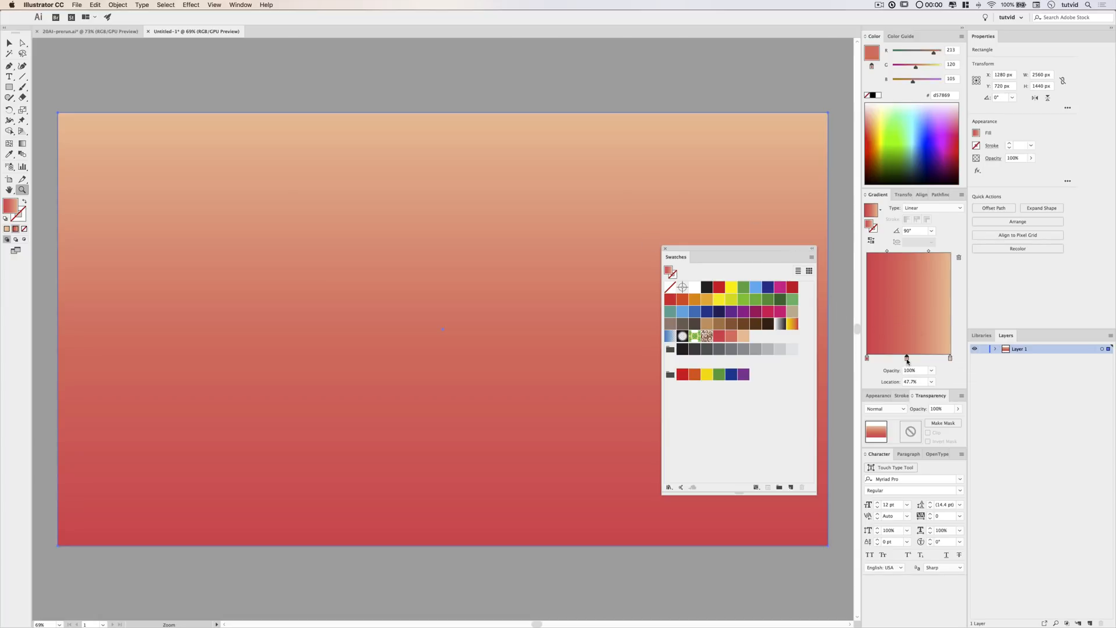
left_click(911, 381)
left_click(931, 381)
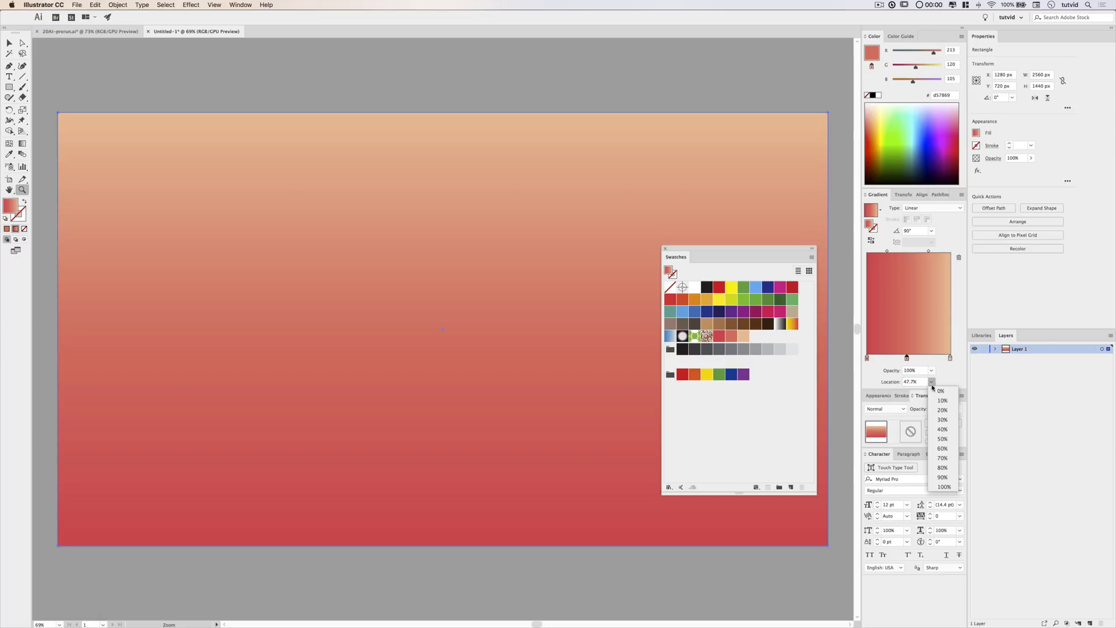
left_click(939, 441)
Set the location of the red #ce4f57 gradient stop to 25%.
left_click(866, 357)
left_click_drag(921, 381, 883, 383)
type("25")
key("Tab")
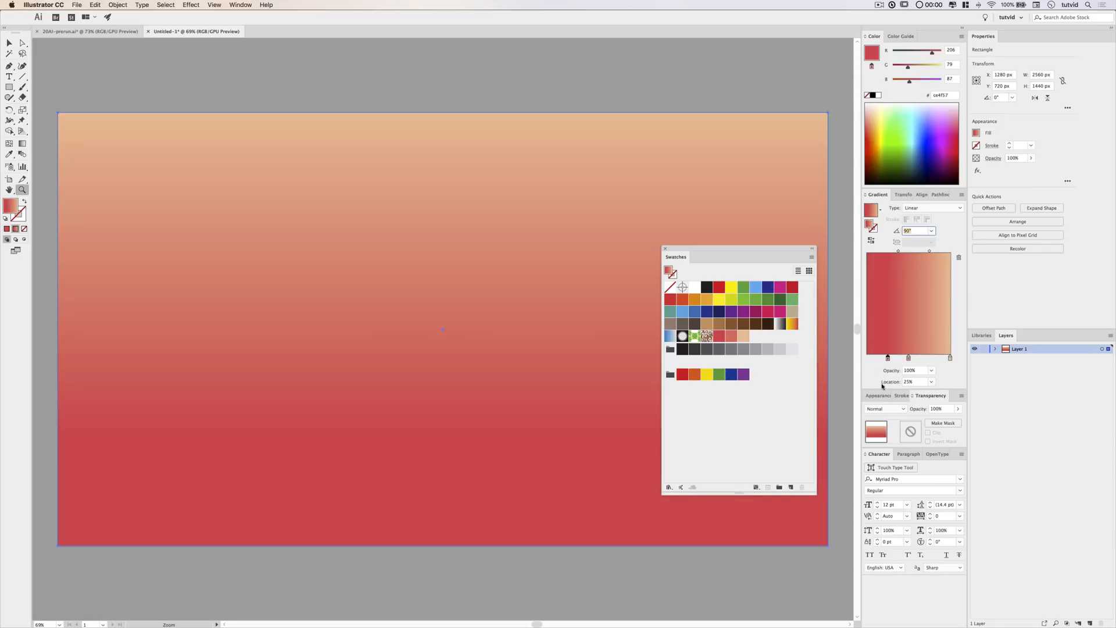
Set the location of the peach #e9c29e gradient stop to 75% and close the floating swatches.
left_click(949, 358)
left_click(911, 372)
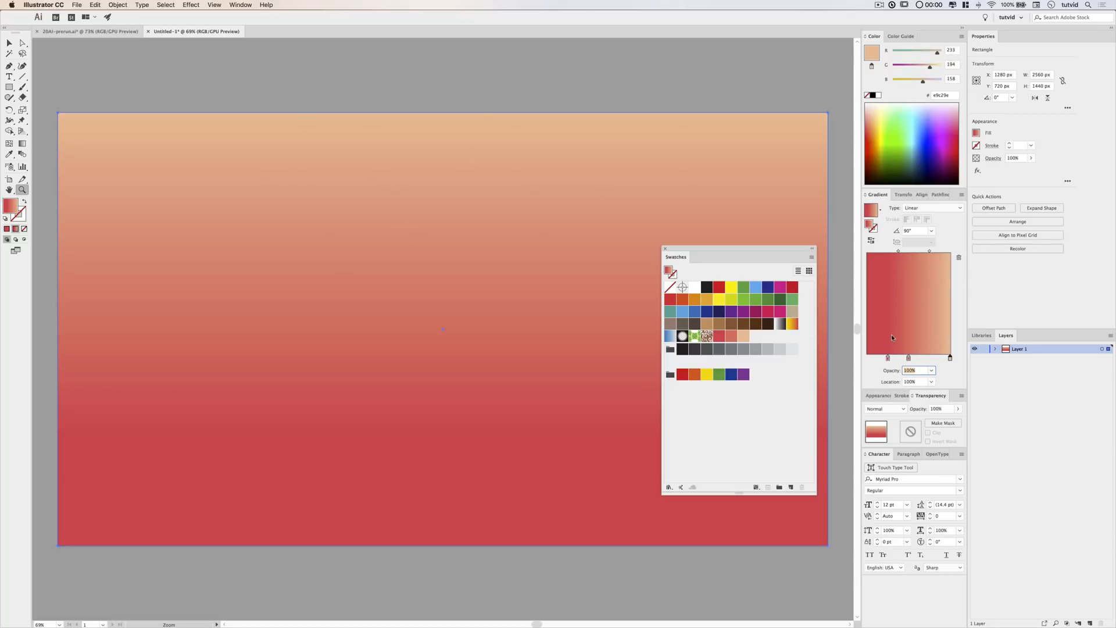
key("Tab")
type("75")
key("Tab")
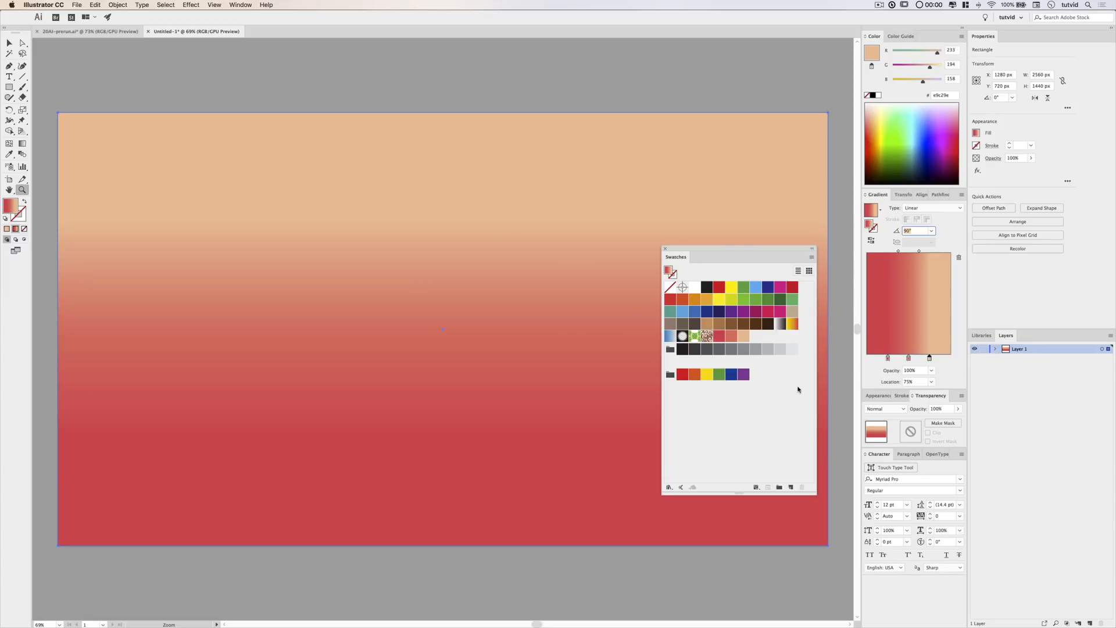
left_click(664, 248)
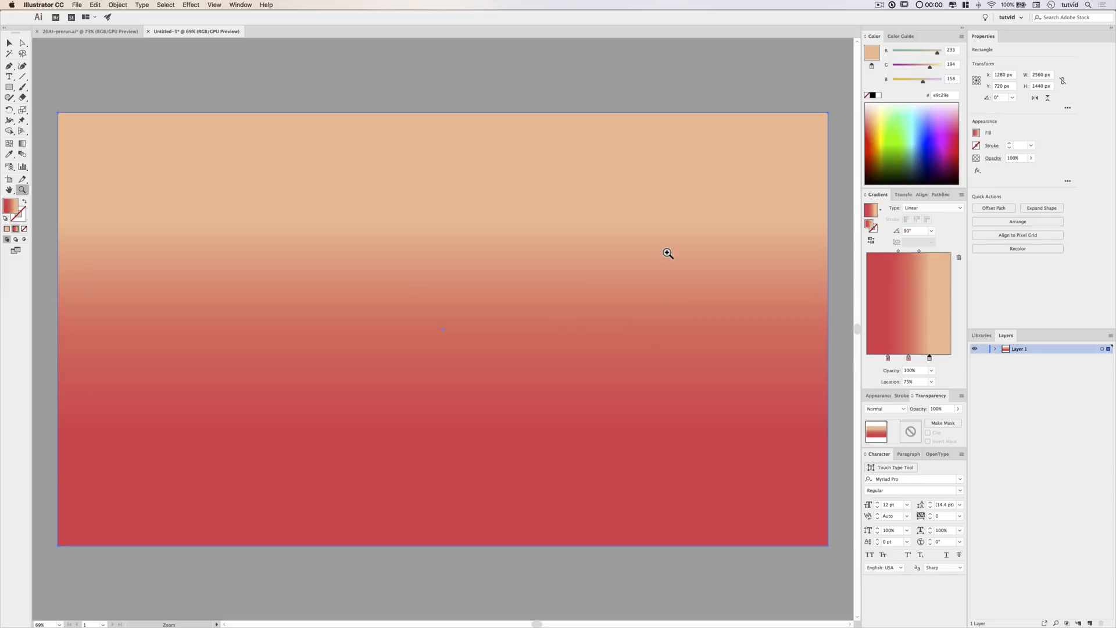
Enlarge the layer list rows and thumbnails by setting the row size to 100 pixels.
left_click(1110, 338)
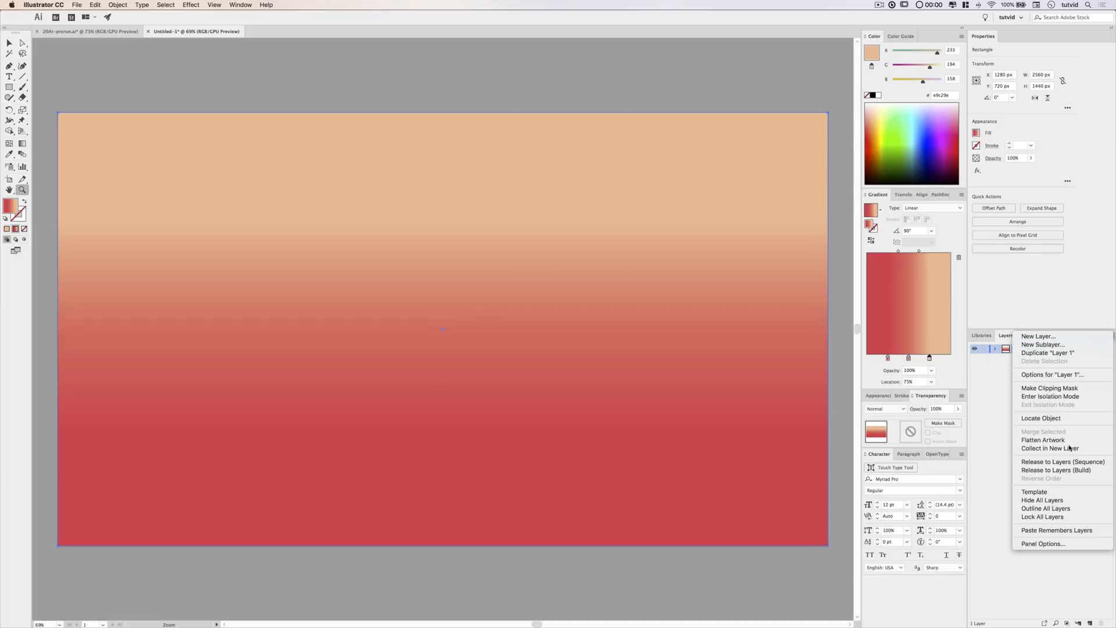
left_click(1046, 543)
left_click(787, 466)
type("100")
key("Return")
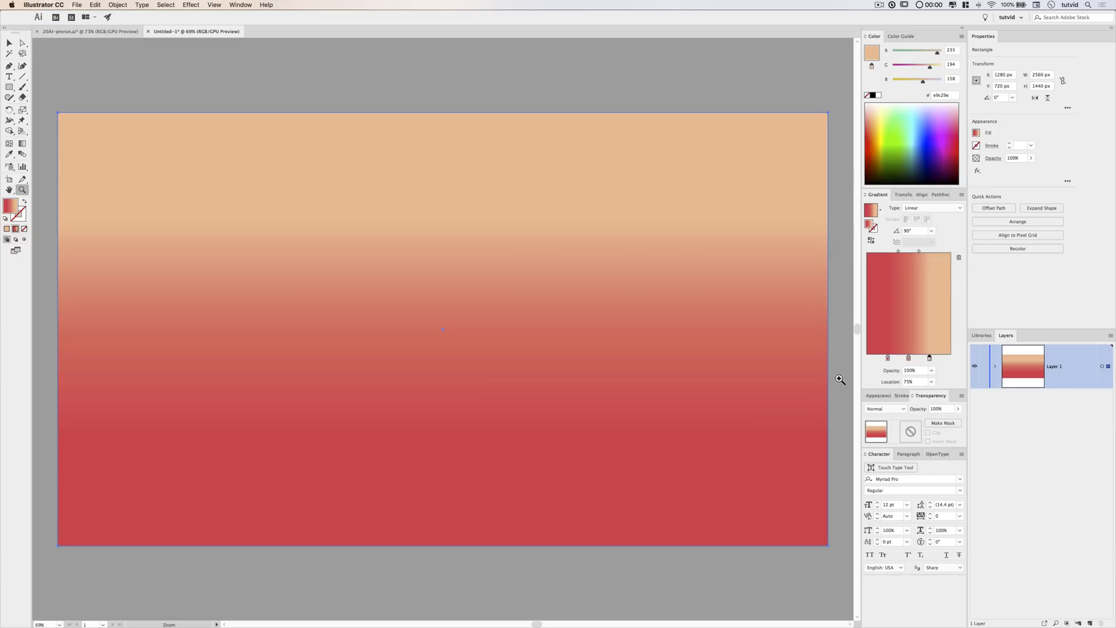
Rename the layer Artwork and lock the gradient background rectangle inside it.
double_click(1056, 367)
type("Artwork")
key("Return")
left_click(996, 367)
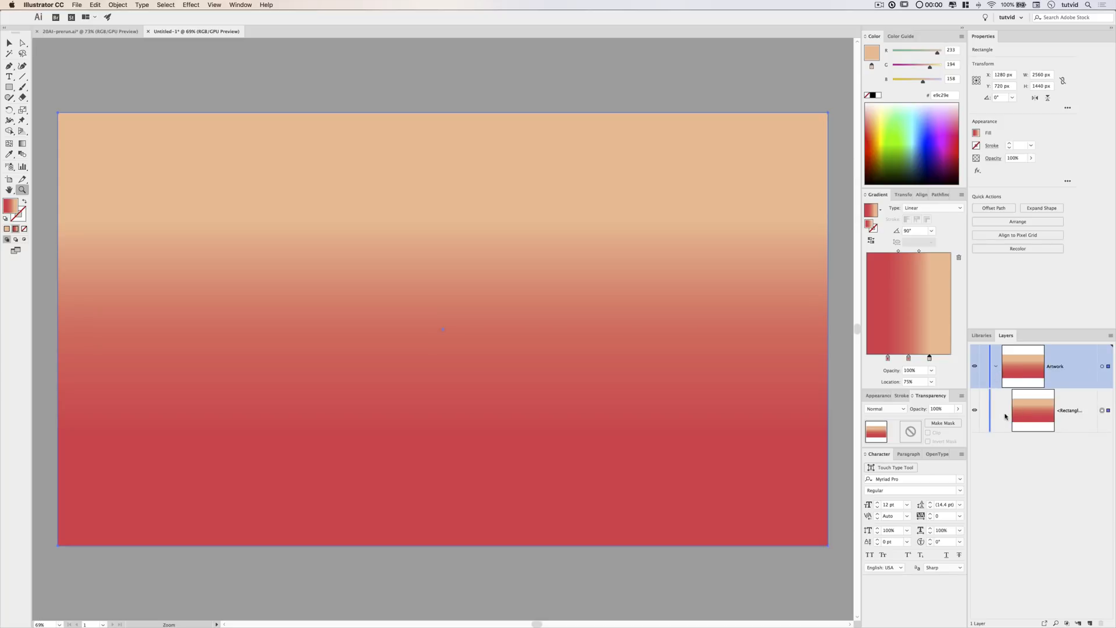
left_click(984, 411)
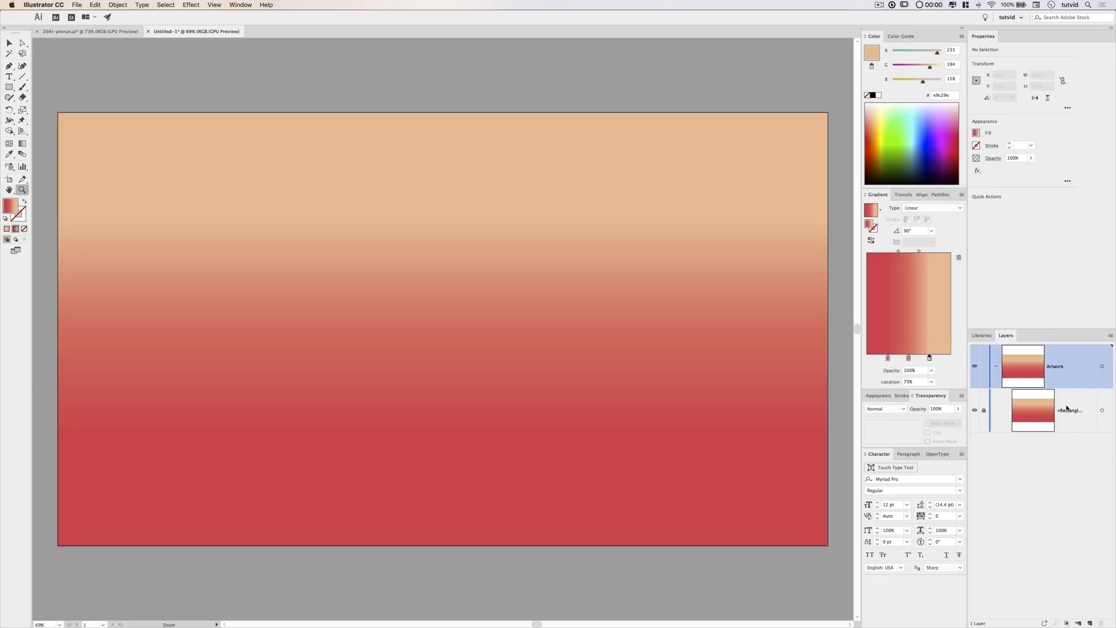
Create a 95 by 95 px square over the gradient background.
left_click(12, 88)
left_click(420, 313)
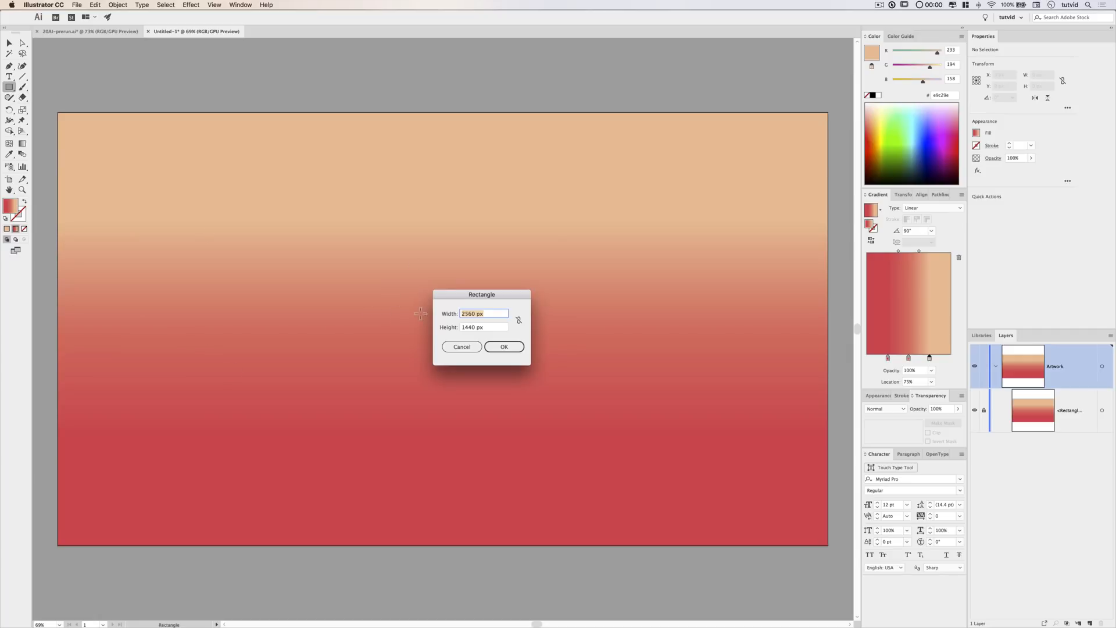
type("95")
key("Tab")
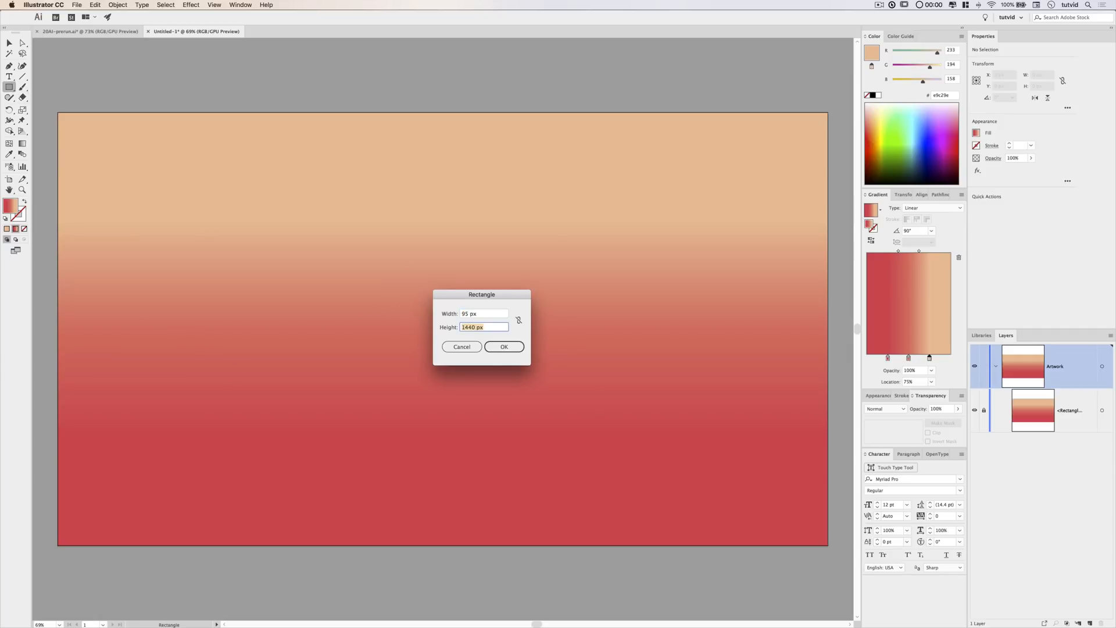
type("95")
key("Tab")
key("Tab")
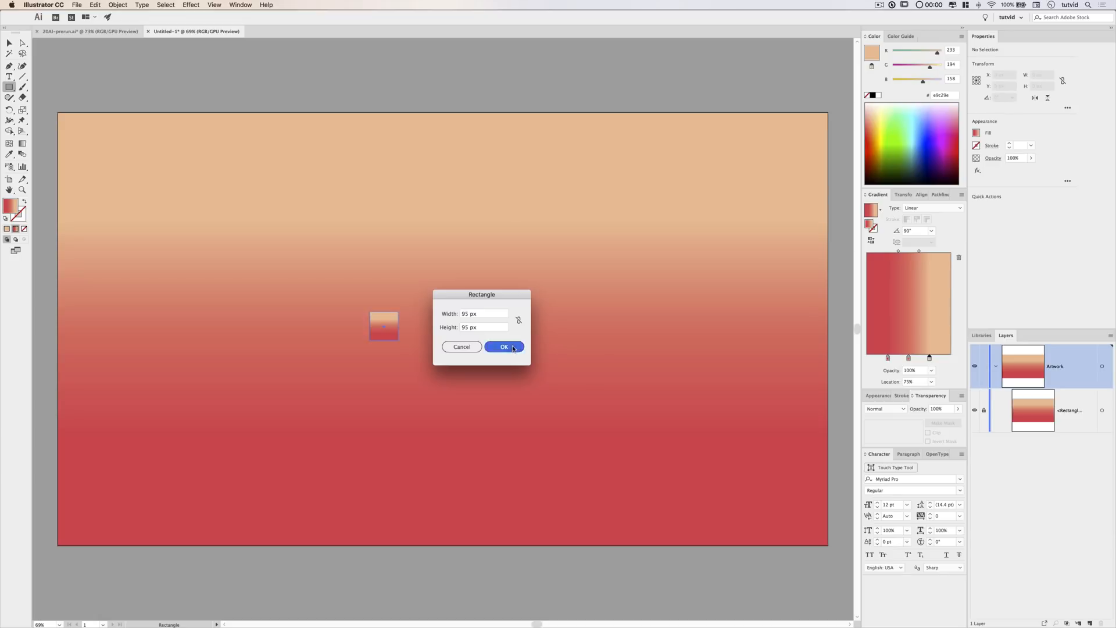
key("Return")
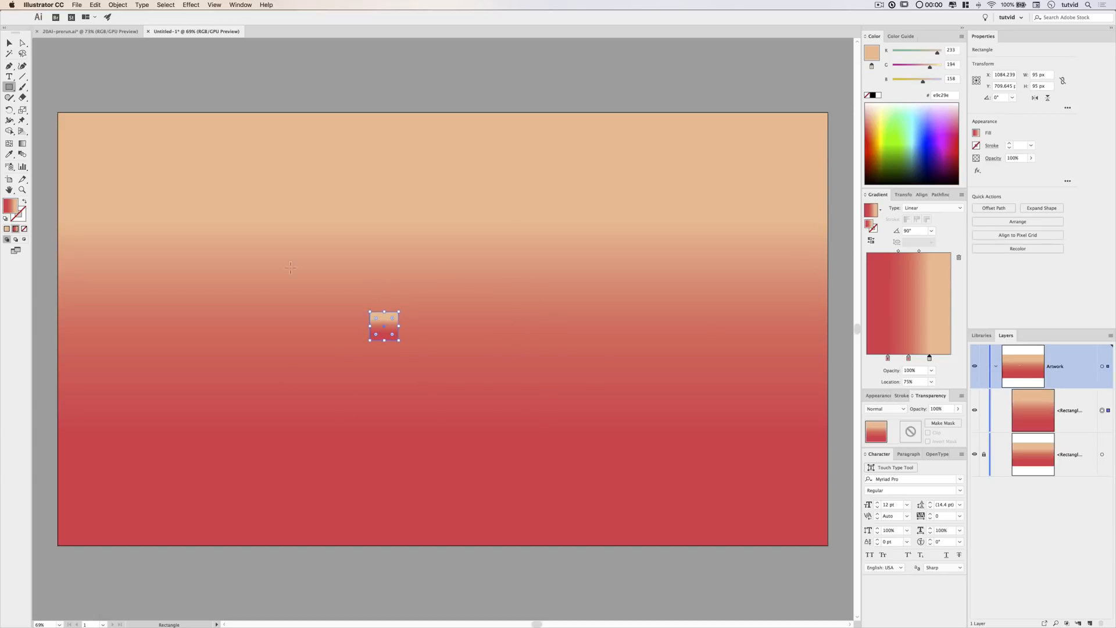
Fill the small square with solid magenta #e9009e and move it to about X 1221 px, Y 580 px.
left_click(7, 229)
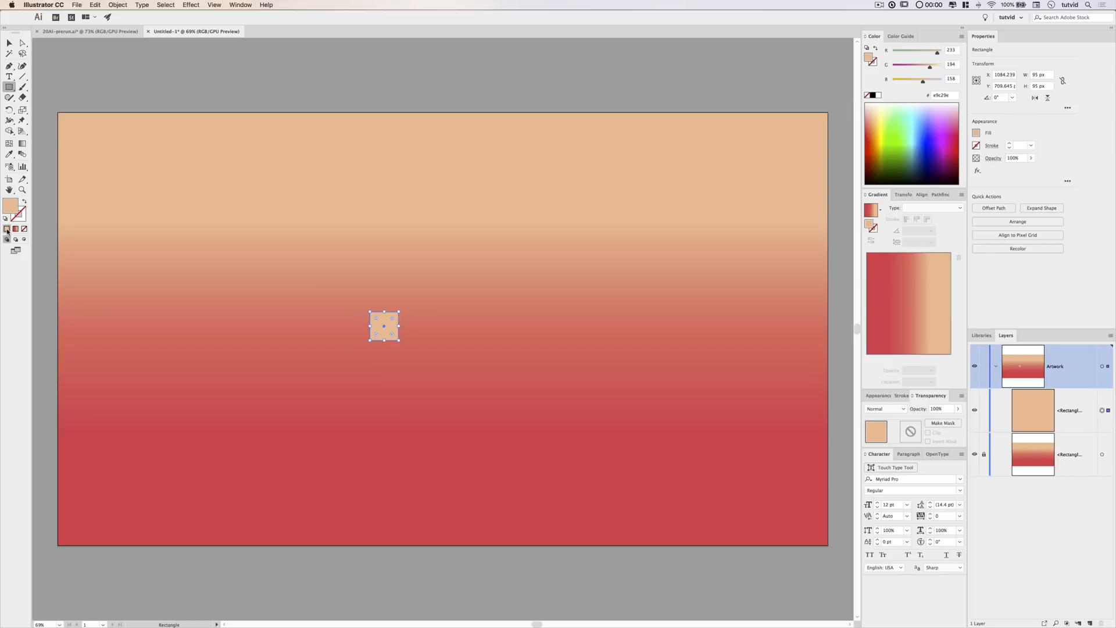
left_click_drag(899, 68, 778, 133)
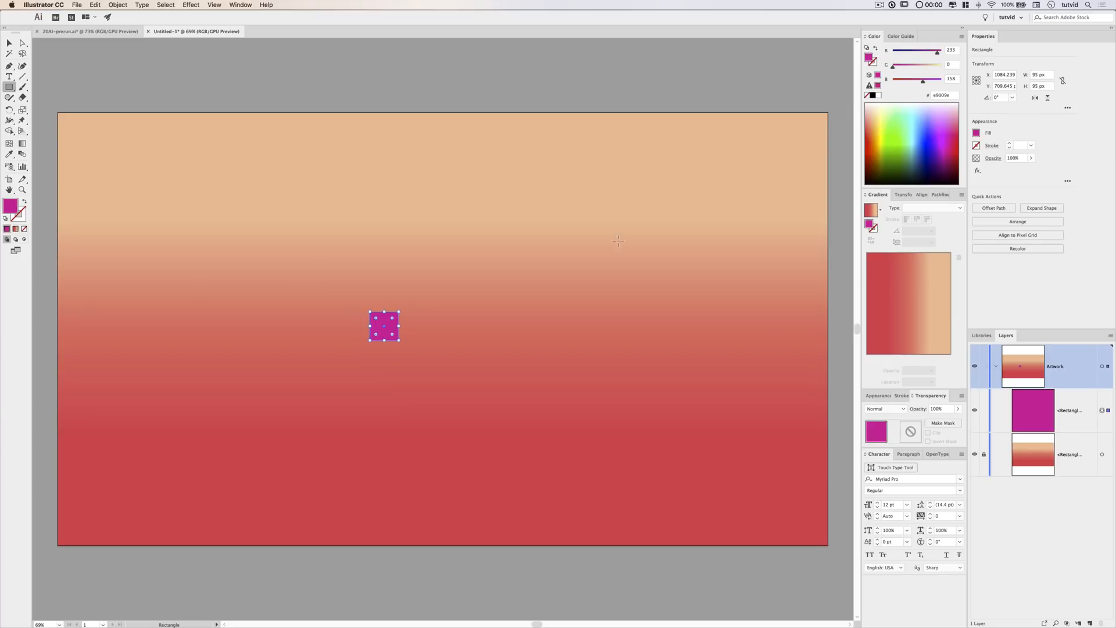
left_click(8, 42)
left_click_drag(388, 330, 429, 290)
key("super+equal")
key("super+equal")
left_click_drag(428, 359, 355, 327)
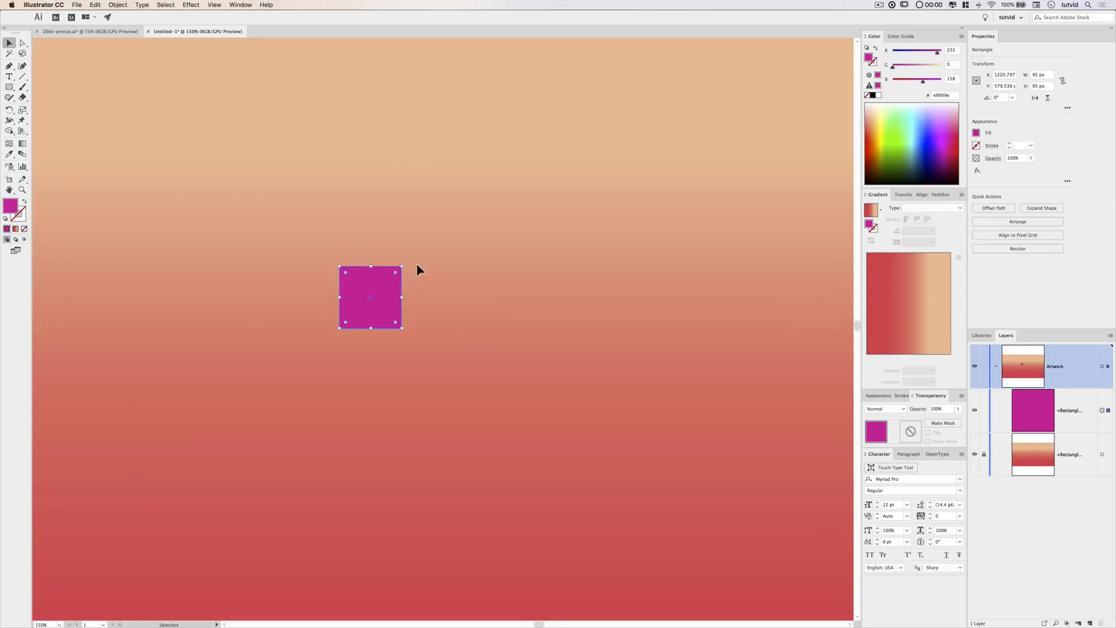
Shear the magenta square by 22° along the vertical axis.
left_click(118, 5)
mouse_move(127, 16)
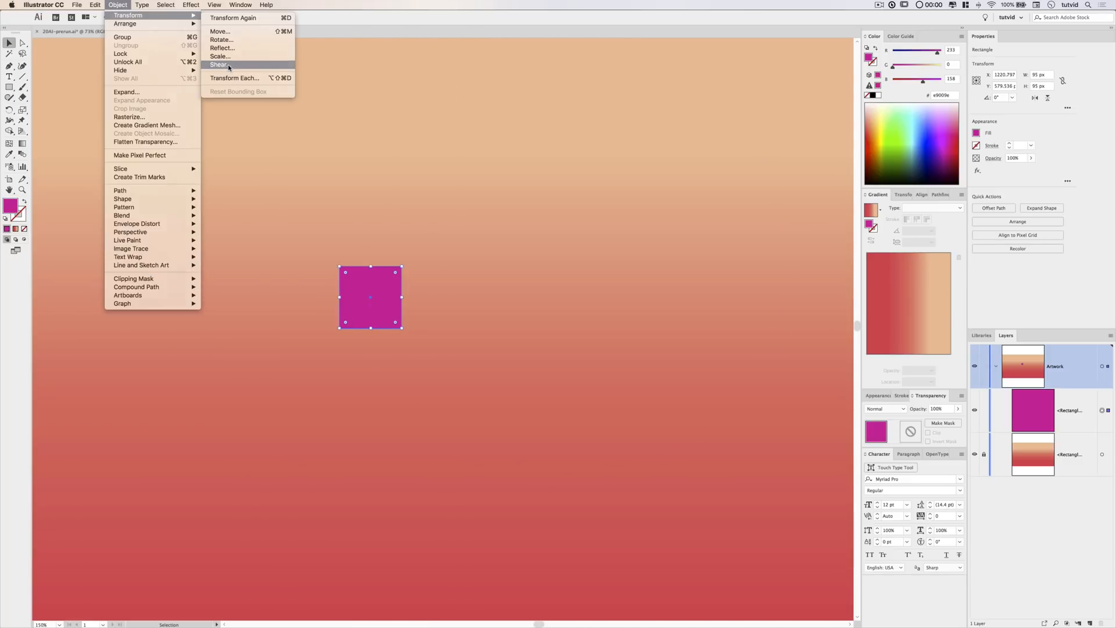
left_click(229, 65)
left_click(163, 269)
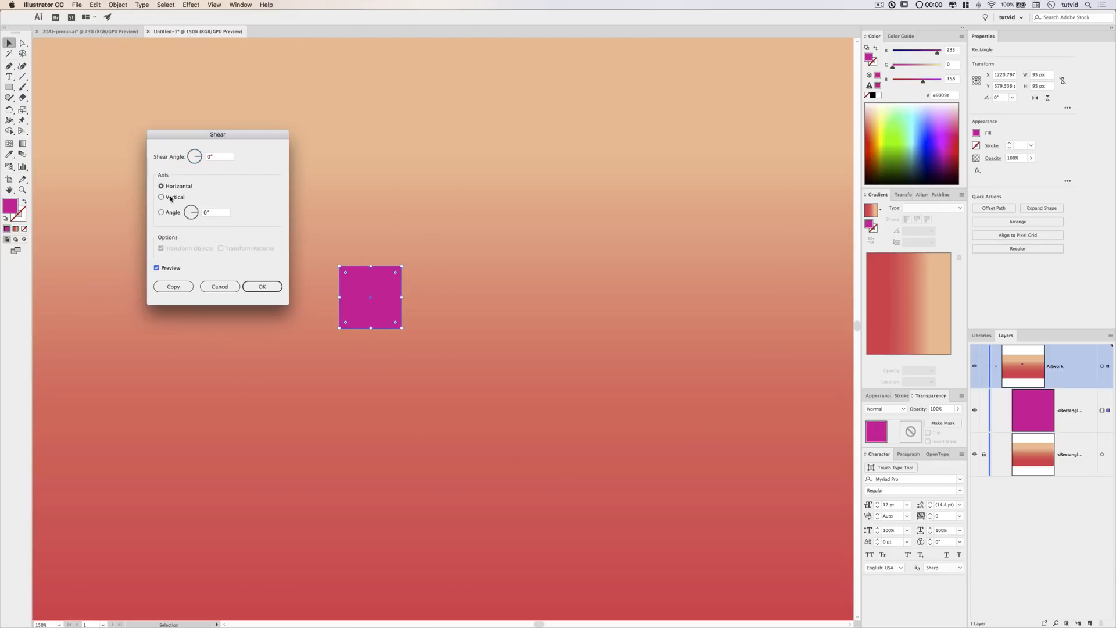
left_click(195, 157)
type("22")
key("Tab")
left_click(263, 289)
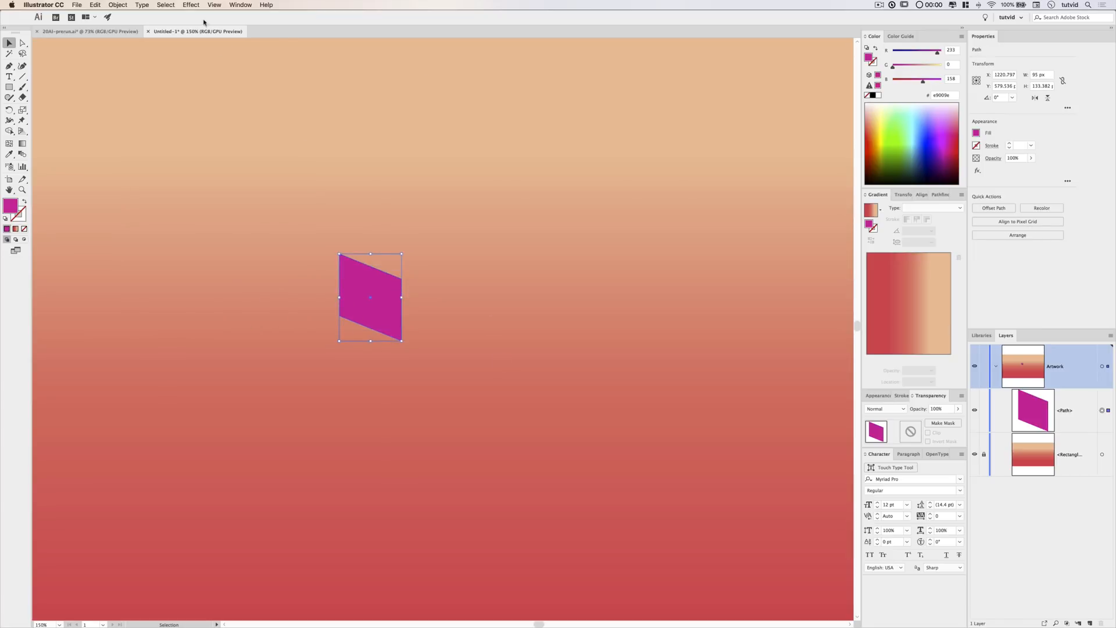
Start a Transform effect on the sheared shape with a horizontal move of 95 px.
left_click(192, 4)
mouse_move(285, 84)
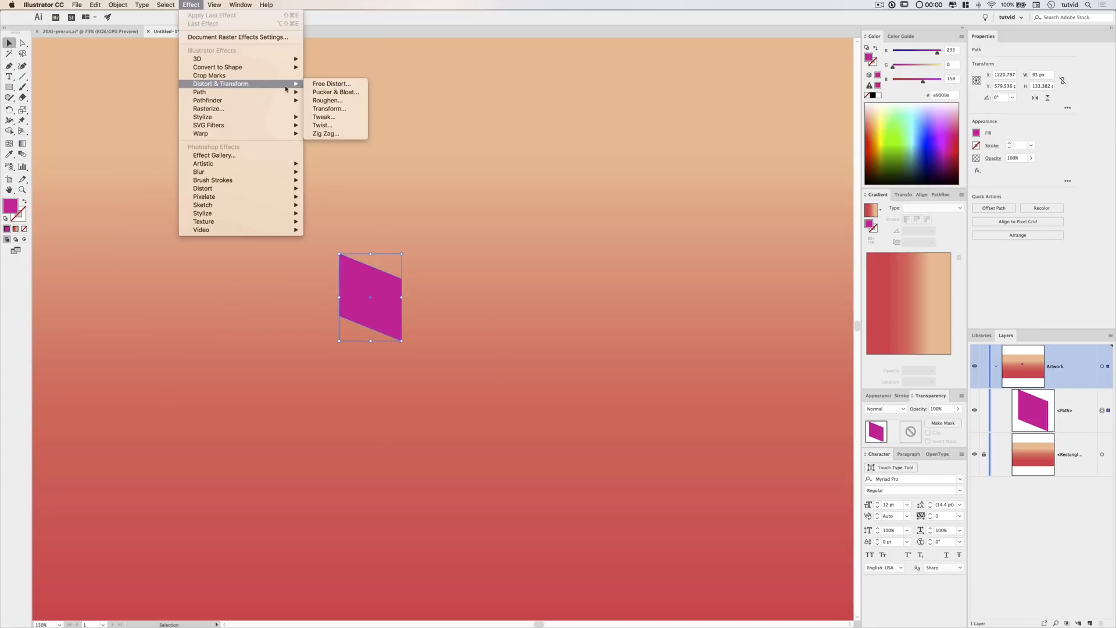
left_click(327, 109)
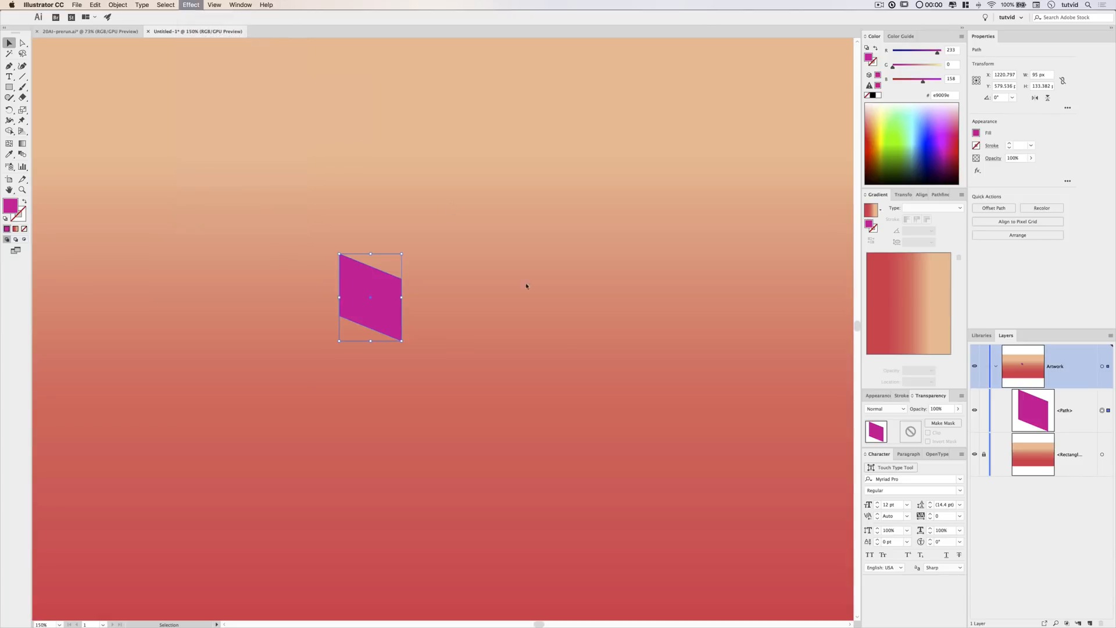
left_click_drag(758, 249, 636, 177)
key("Tab")
key("Tab")
type("95")
key("Tab")
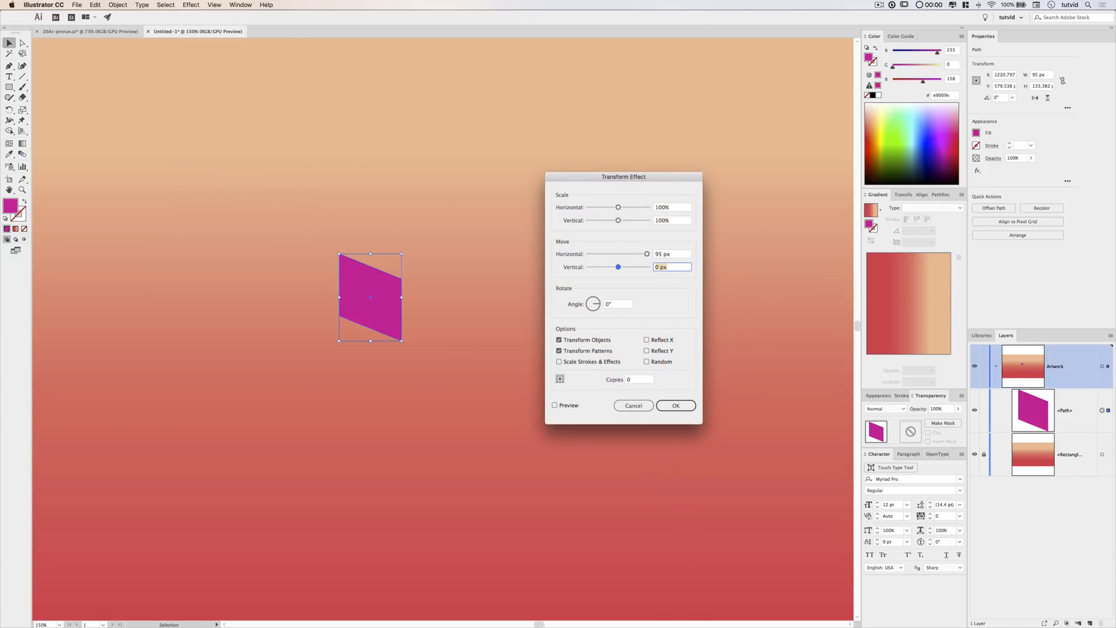
Reflect the transformed shape over X, set one copy, and apply the effect.
left_click(646, 340)
left_click(555, 405)
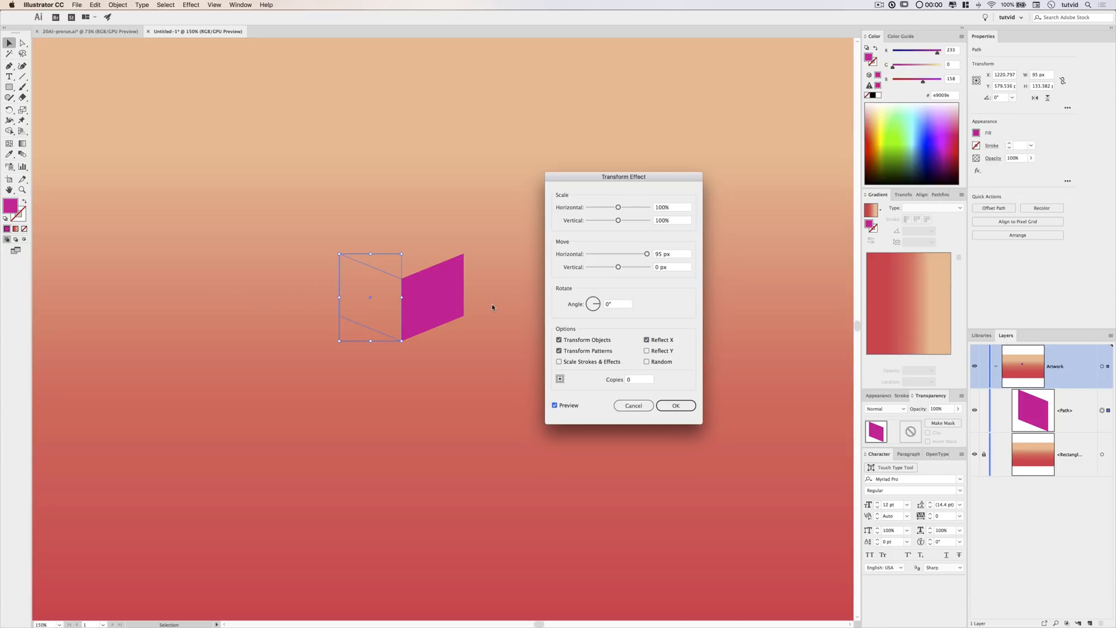
double_click(636, 379)
type("1")
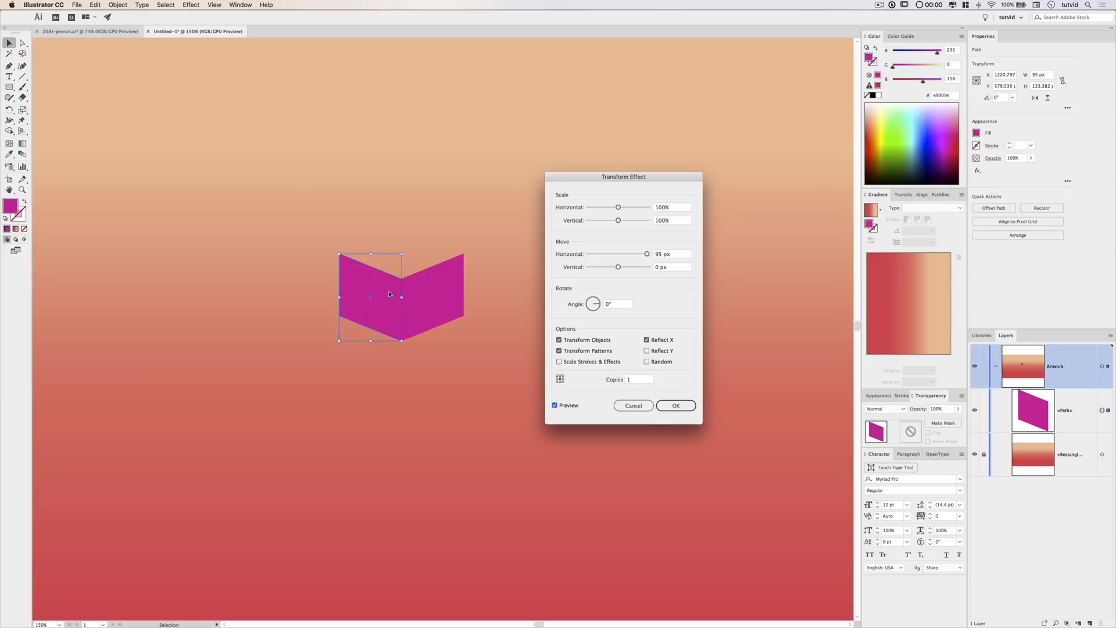
left_click(676, 404)
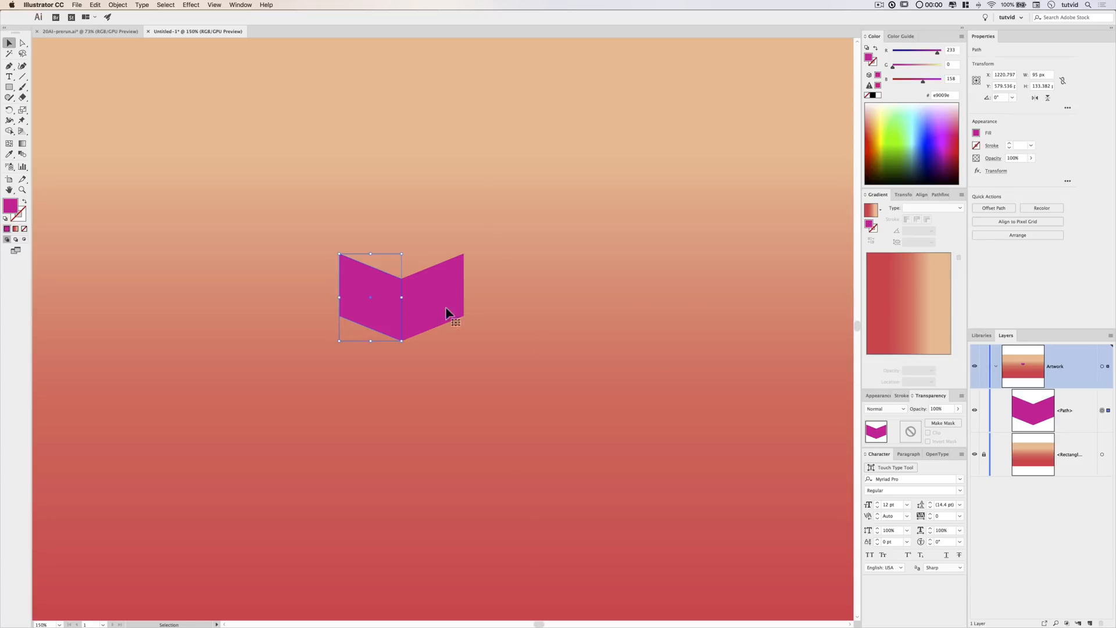
Expand the appearance of the mirrored magenta shape so both faces become real objects.
left_click(890, 396)
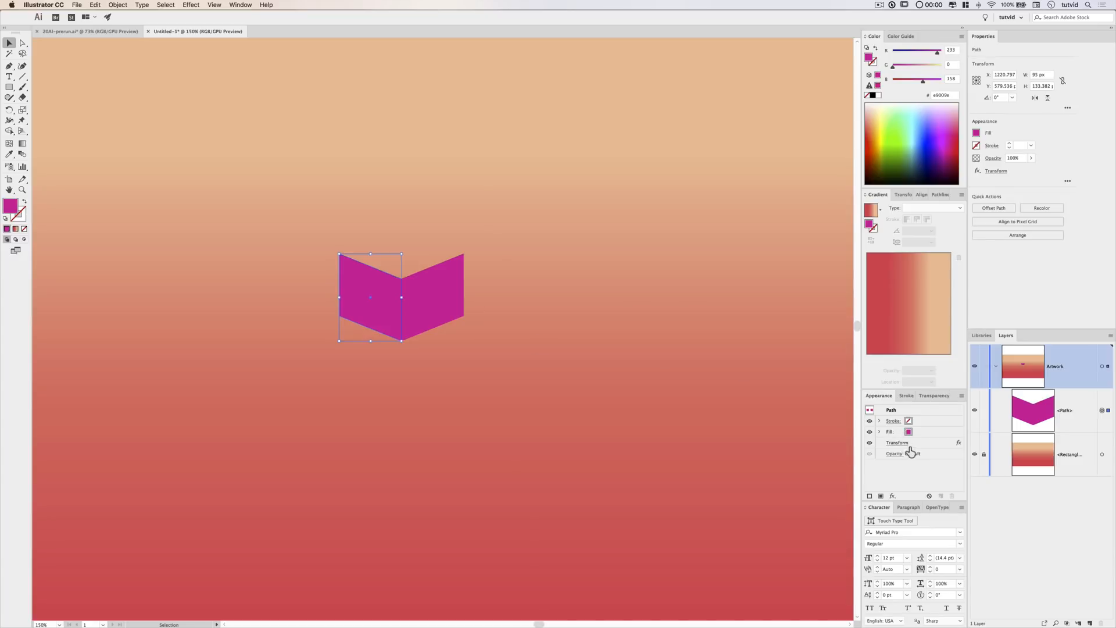
left_click(928, 397)
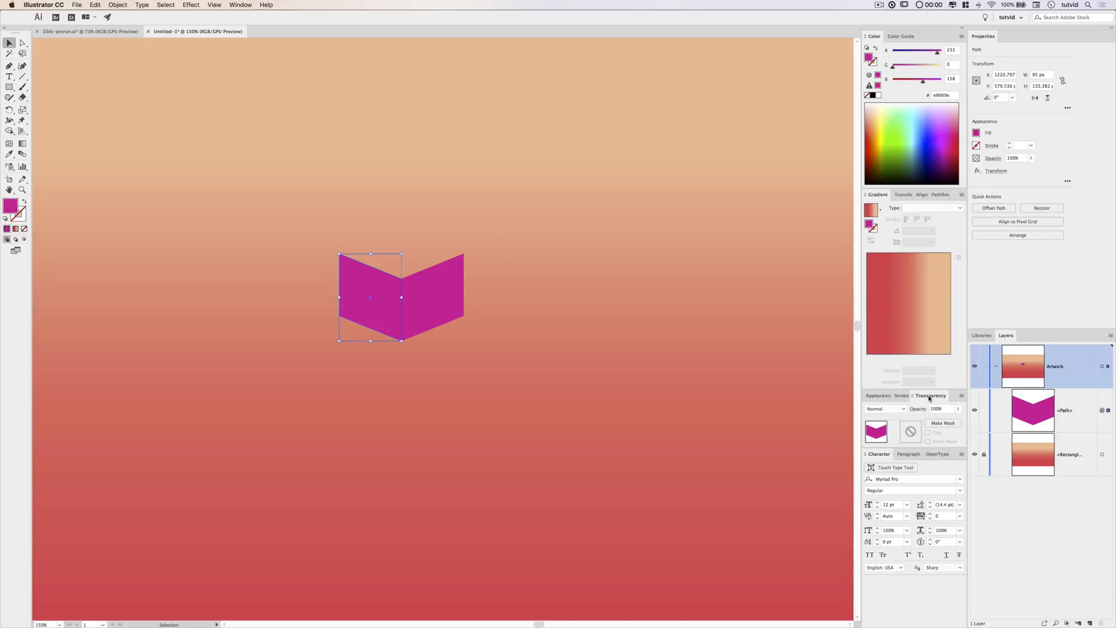
left_click(121, 5)
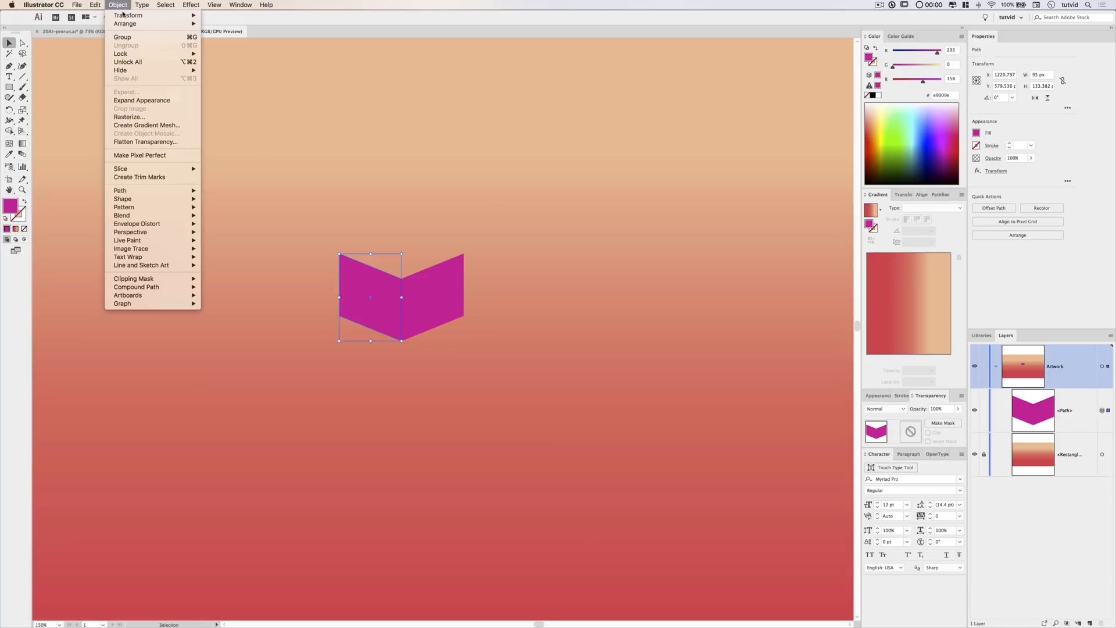
left_click(139, 101)
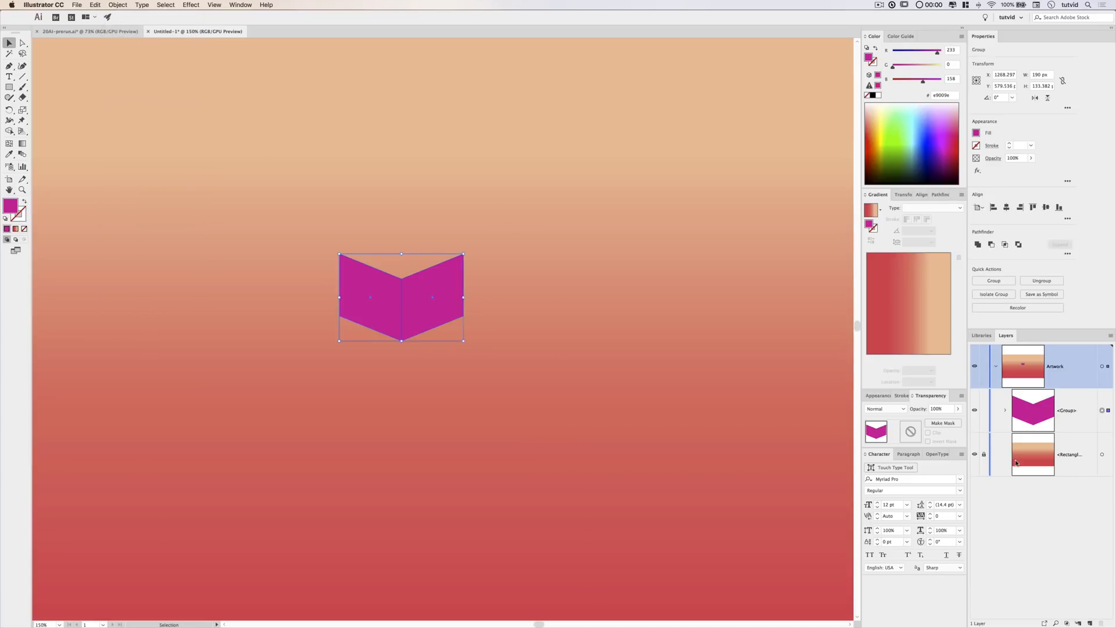
Ungroup the expanded shape into two separate magenta faces, check that each selects individually, and deselect everything.
left_click(1005, 410)
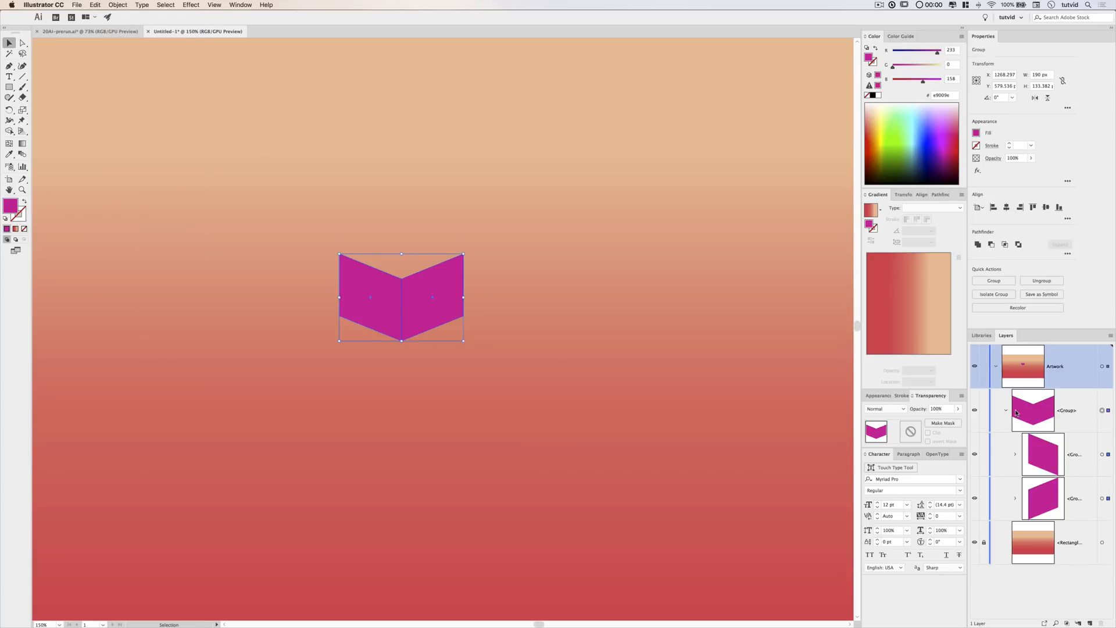
left_click(1005, 410)
left_click(117, 5)
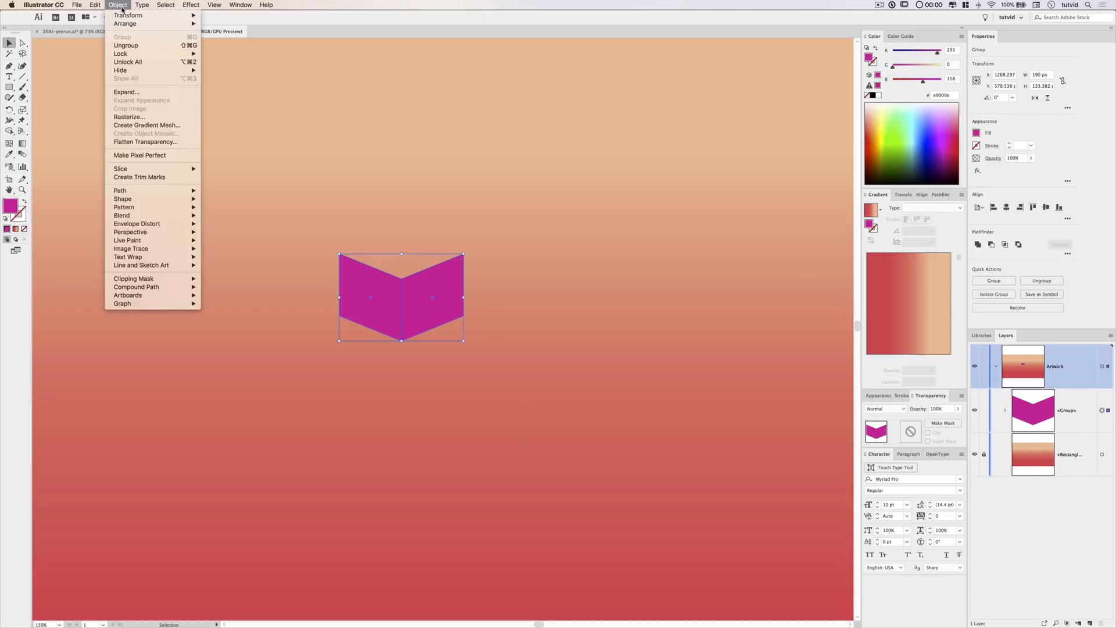
left_click(125, 45)
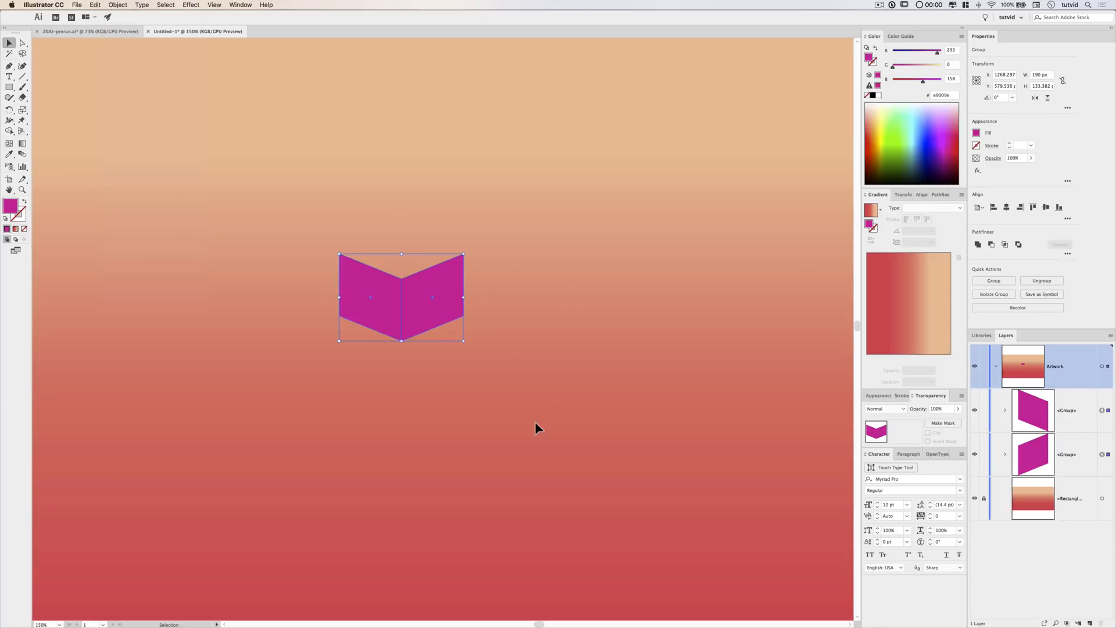
left_click(372, 295)
left_click(456, 290)
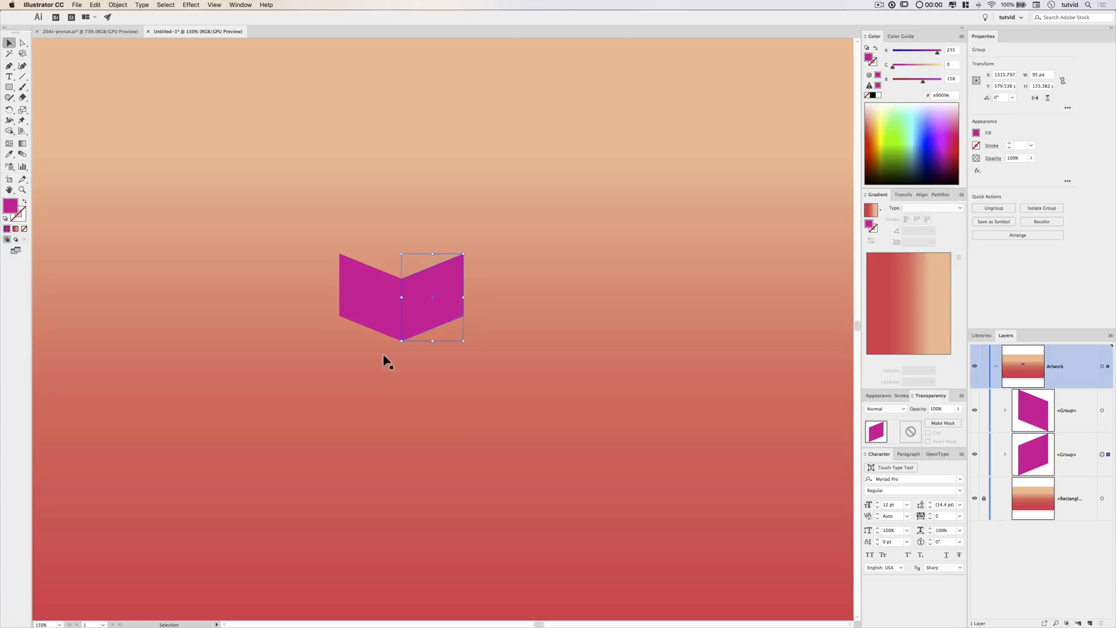
key("super+shift+a")
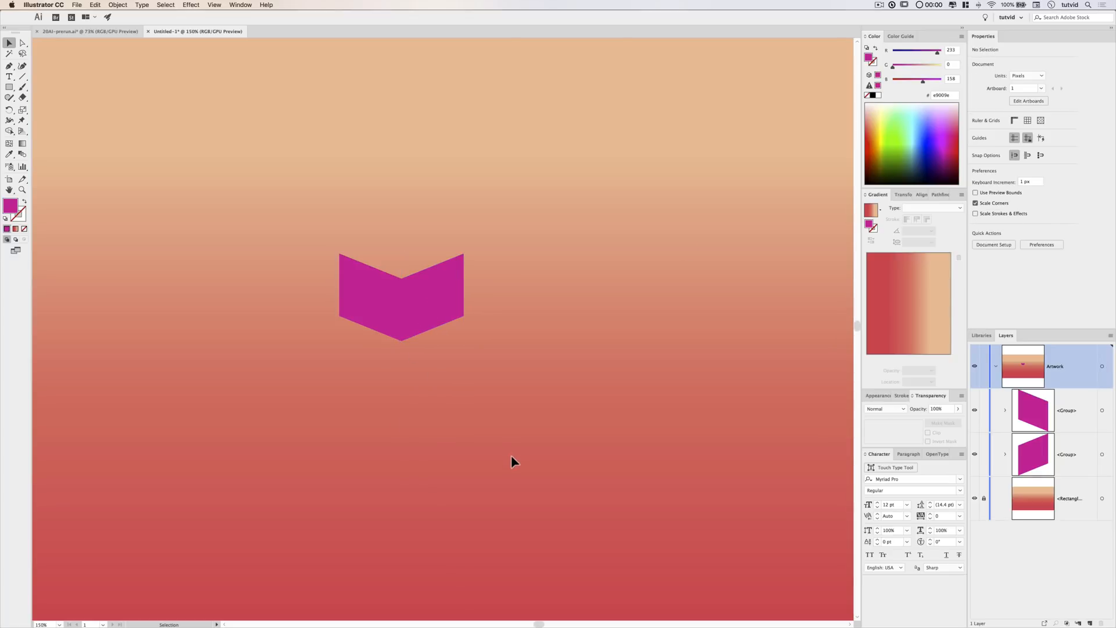
Draw a closed triangle with the Pen tool over the V-shaped notch between the upper corners of the two magenta faces.
left_click(214, 5)
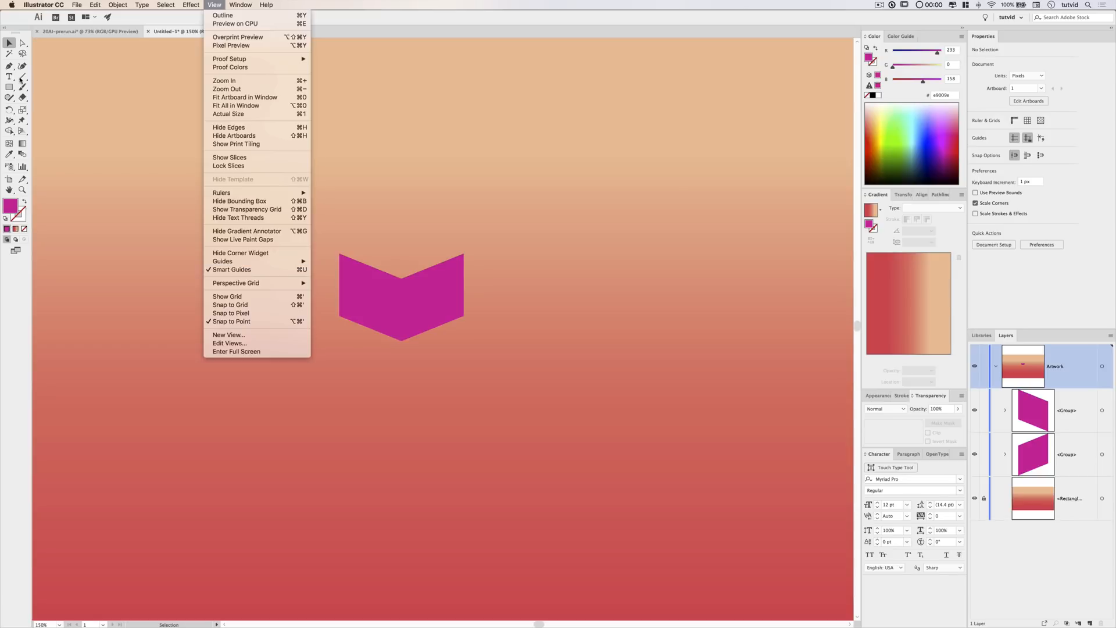
left_click(258, 269)
key("p")
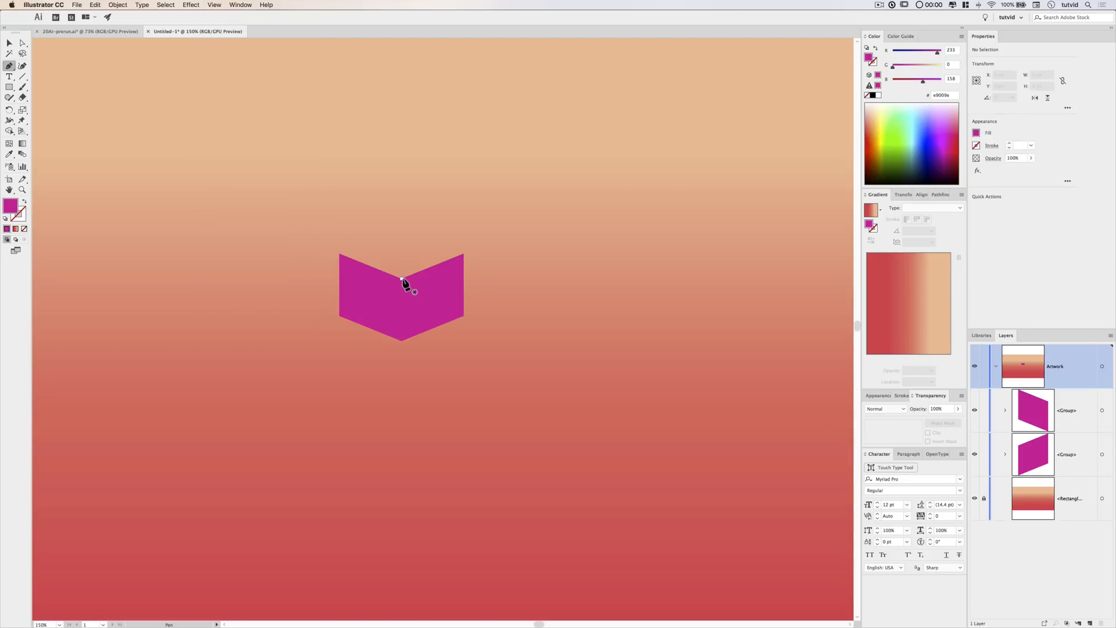
left_click(340, 254)
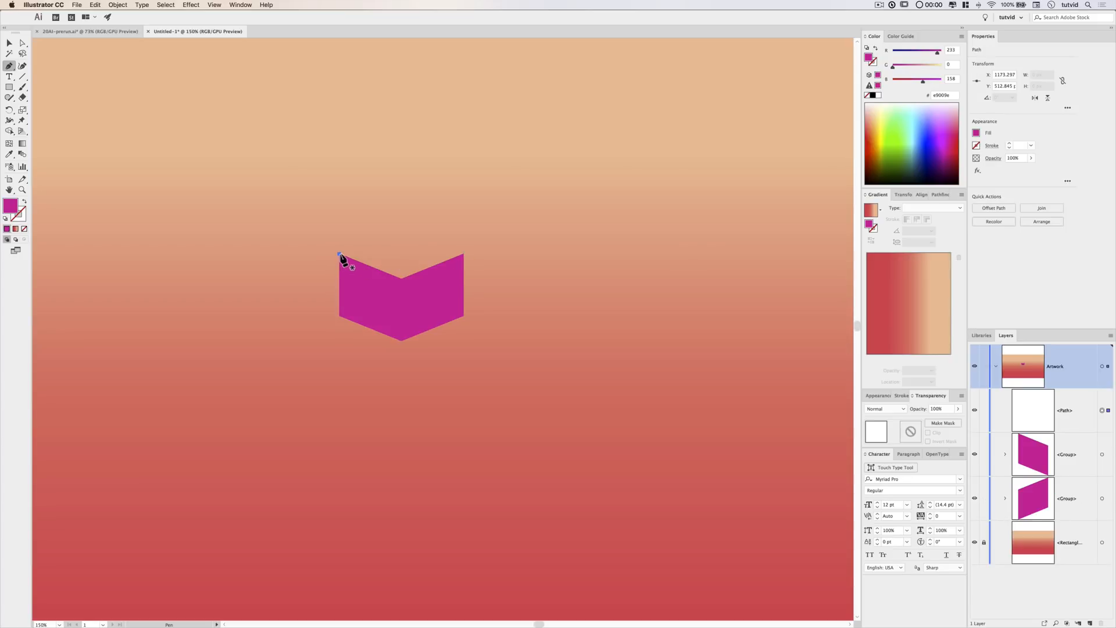
left_click(401, 279)
left_click(462, 254)
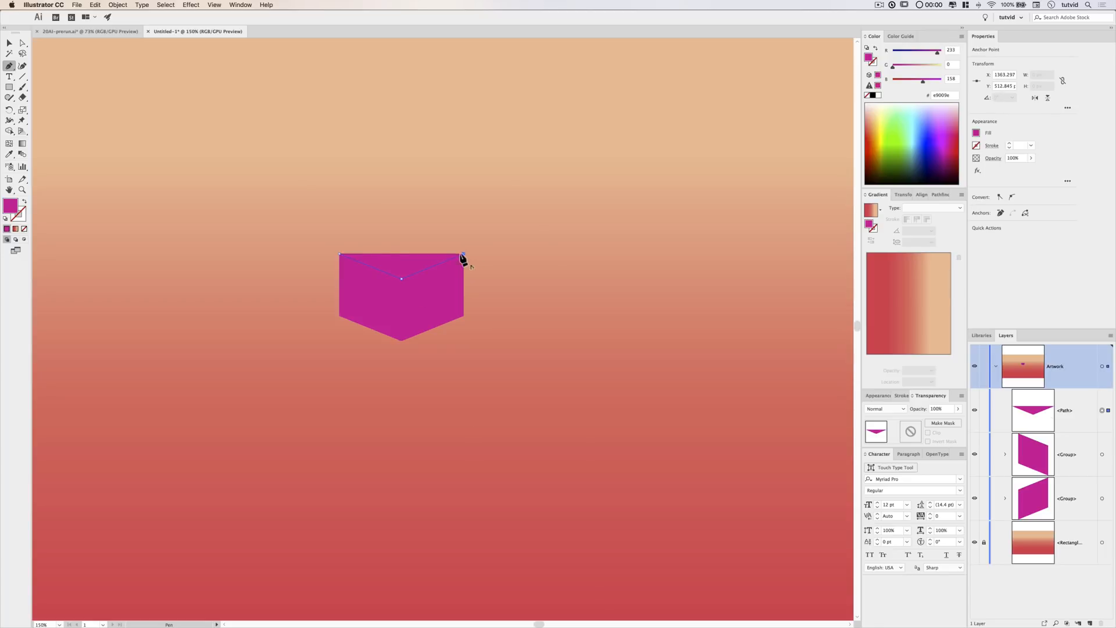
left_click(340, 254)
Select the new triangle and change its fill to dark blue #00009e.
key("v")
left_click(455, 202)
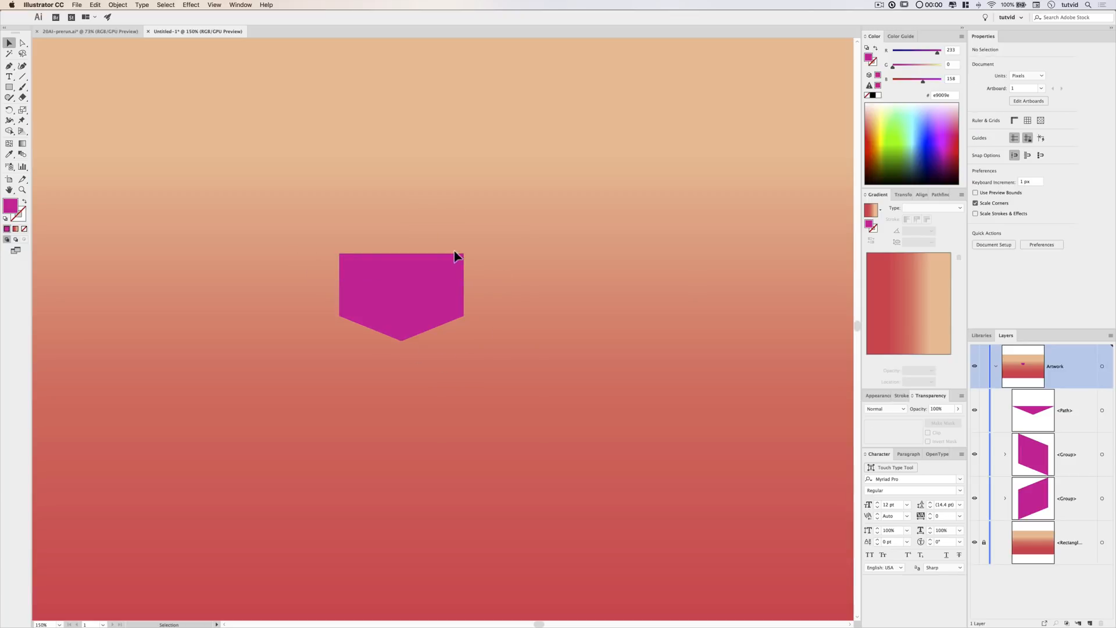
left_click(410, 263)
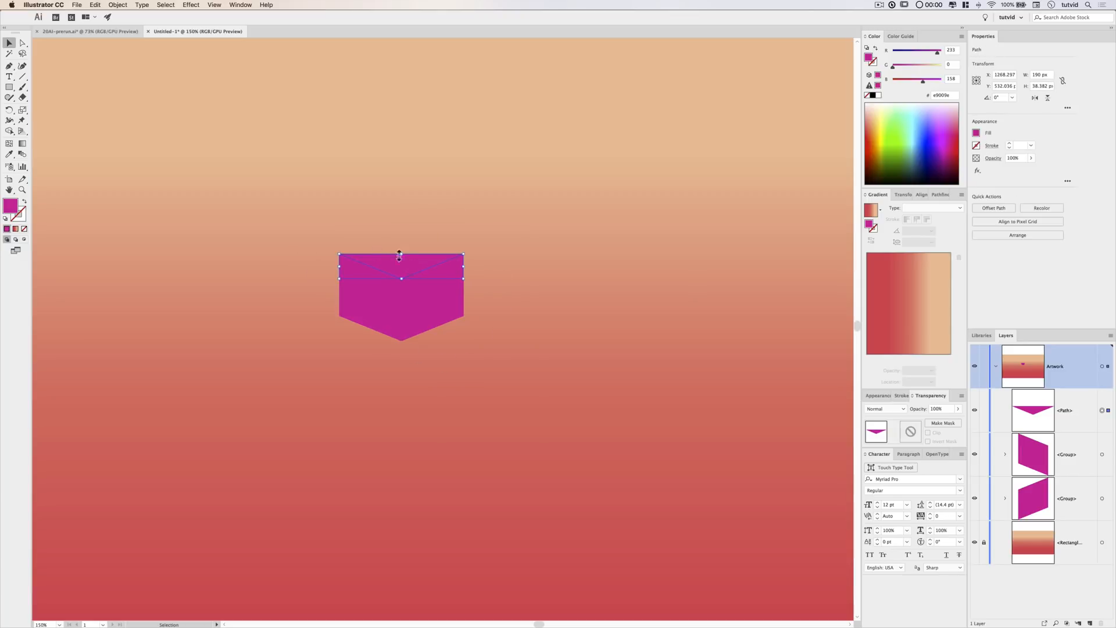
left_click_drag(905, 52, 889, 52)
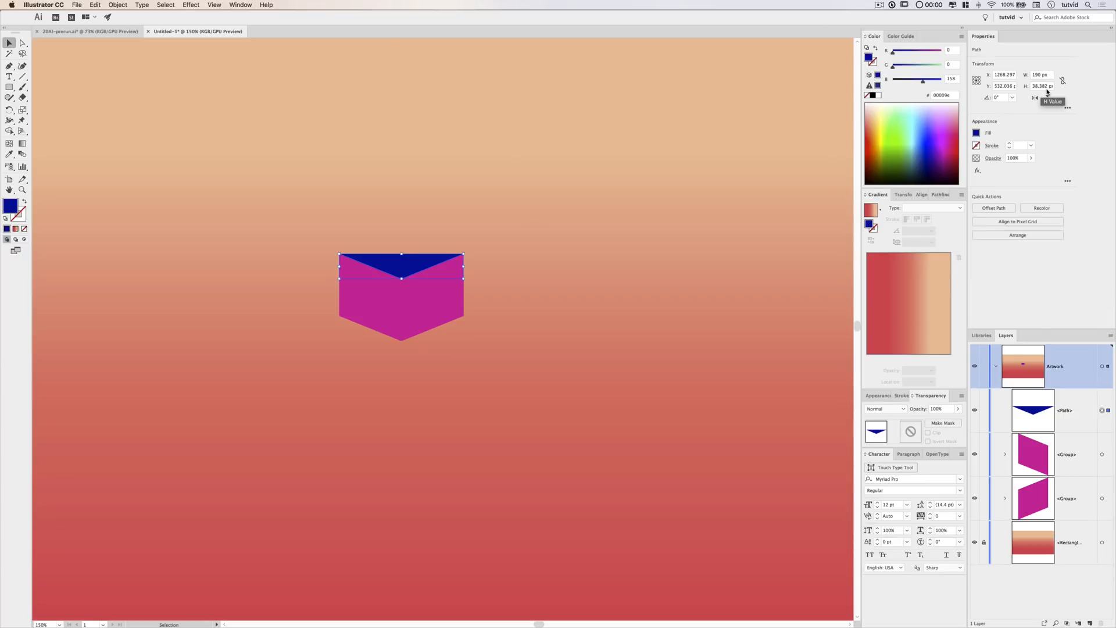
Open a previewed Transform effect for the blue triangle and set its horizontal move to 0 px.
left_click(189, 5)
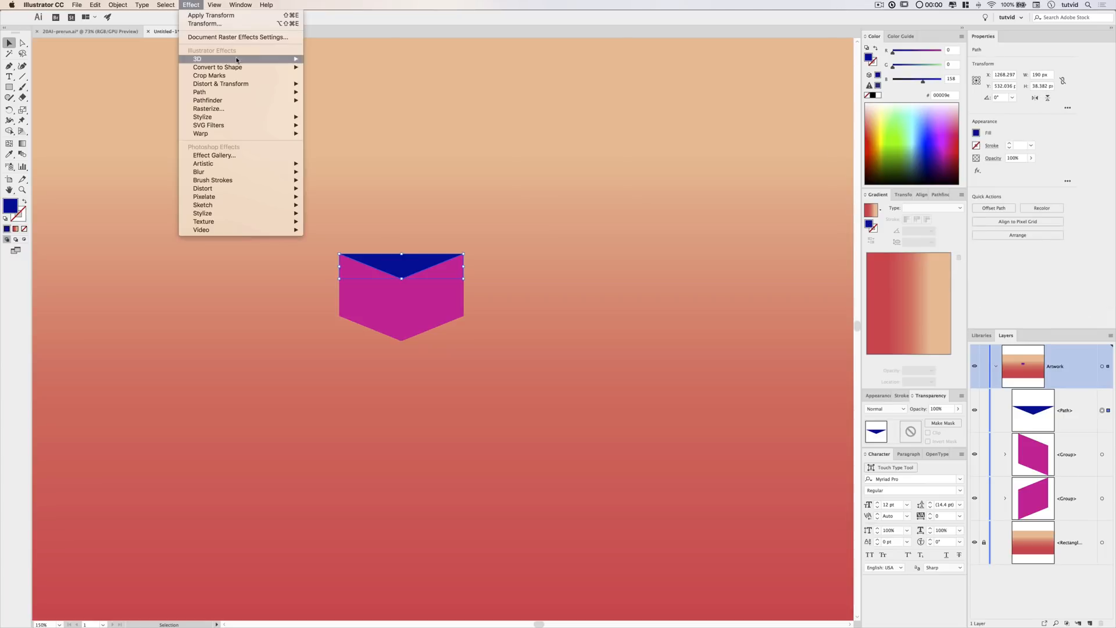
left_click(205, 25)
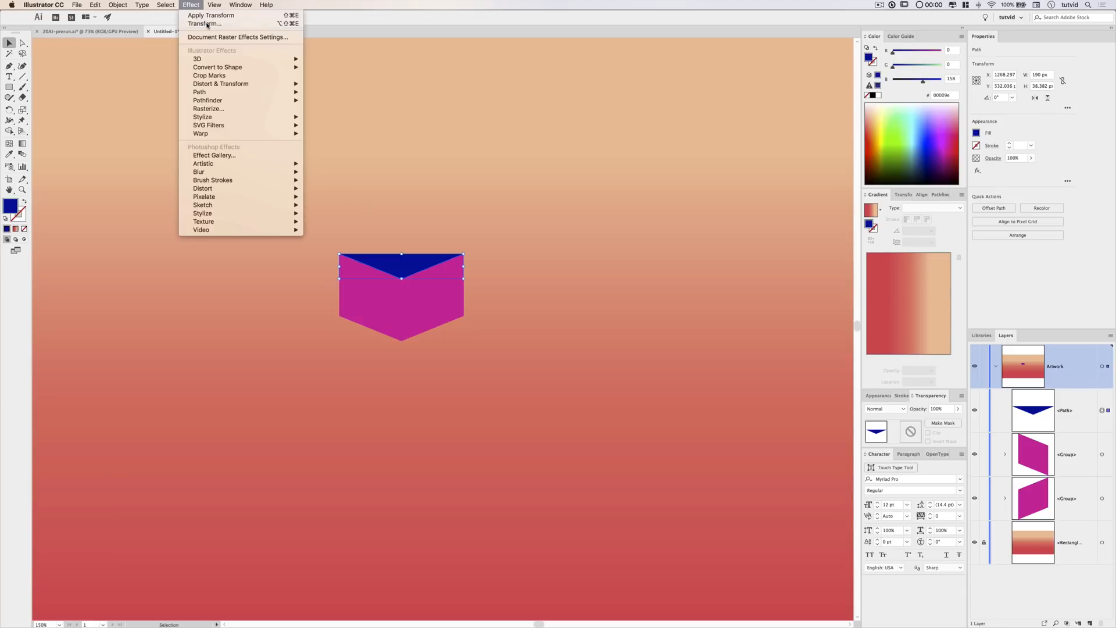
left_click_drag(621, 184, 602, 159)
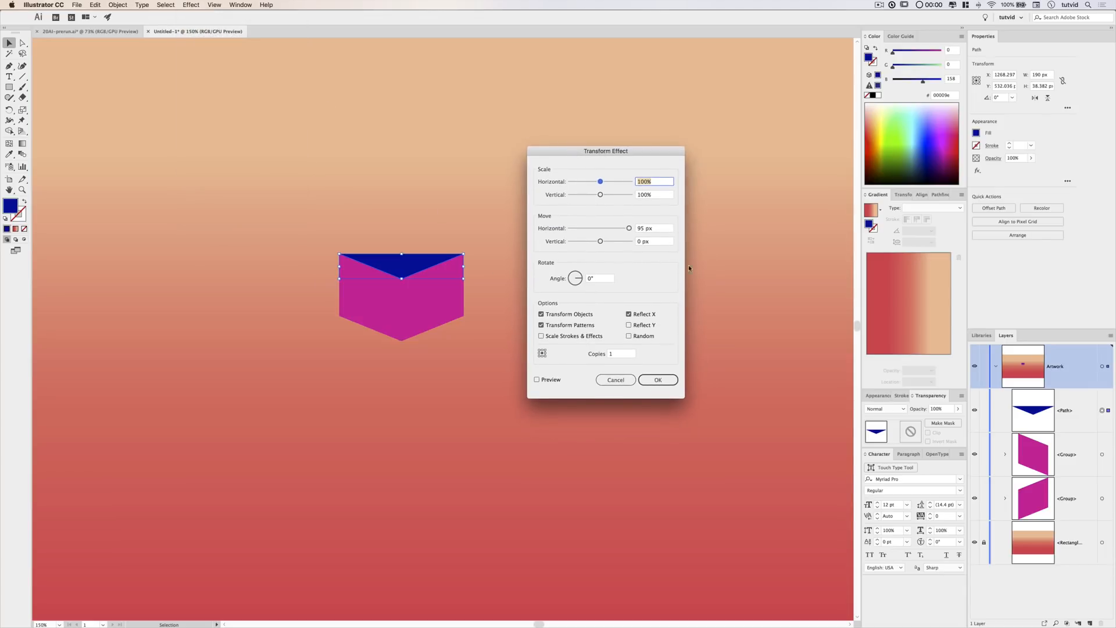
left_click(656, 229)
left_click(536, 379)
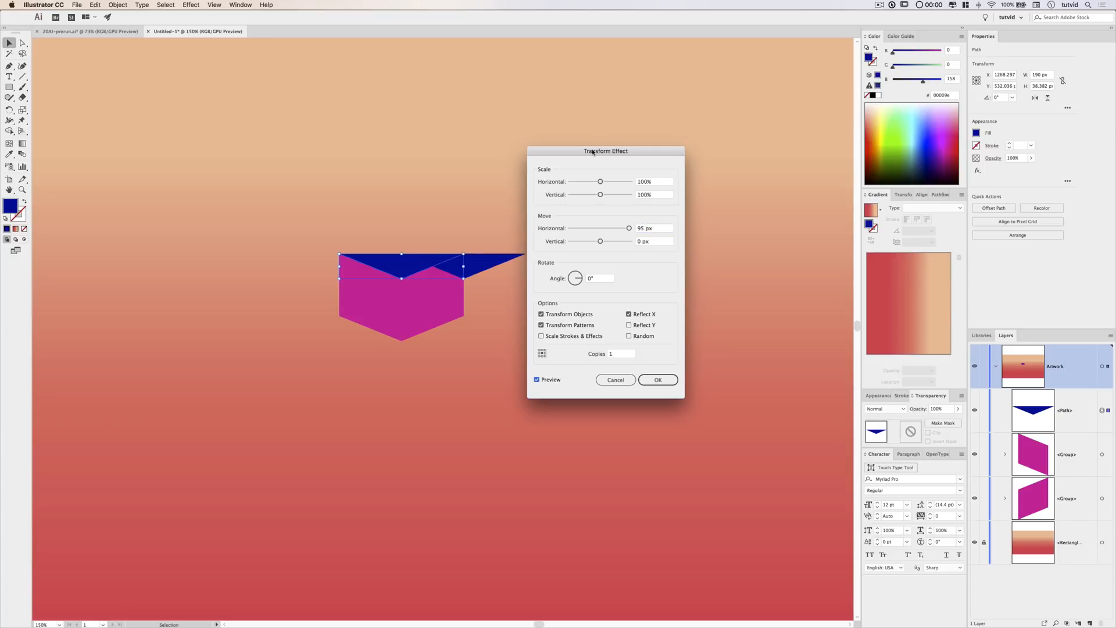
left_click_drag(593, 153, 658, 156)
left_click(710, 232)
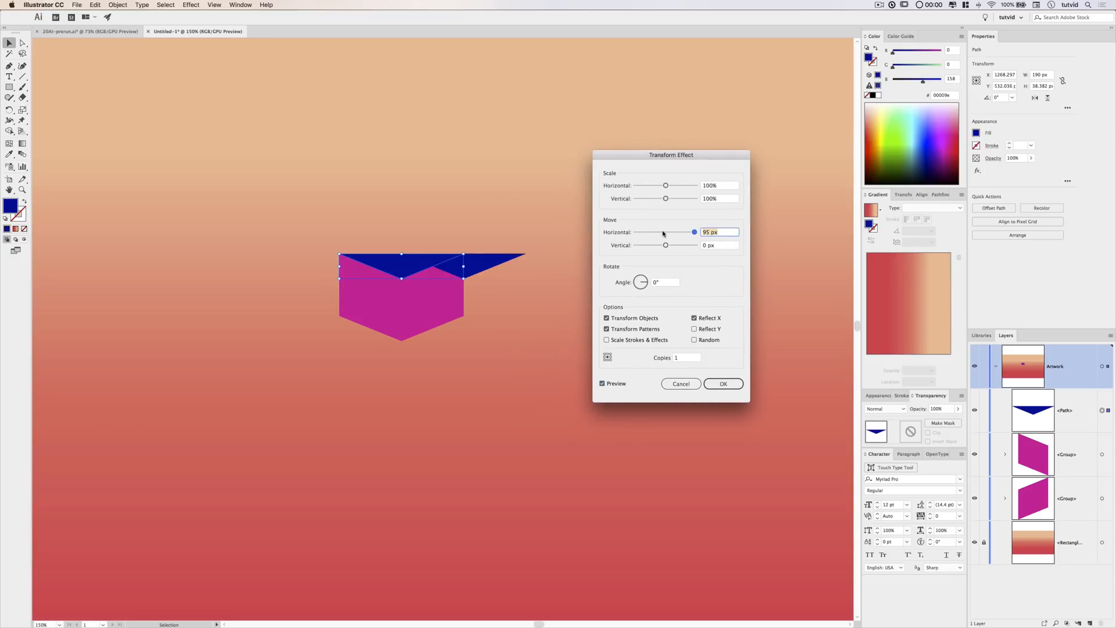
type("0")
key("Tab")
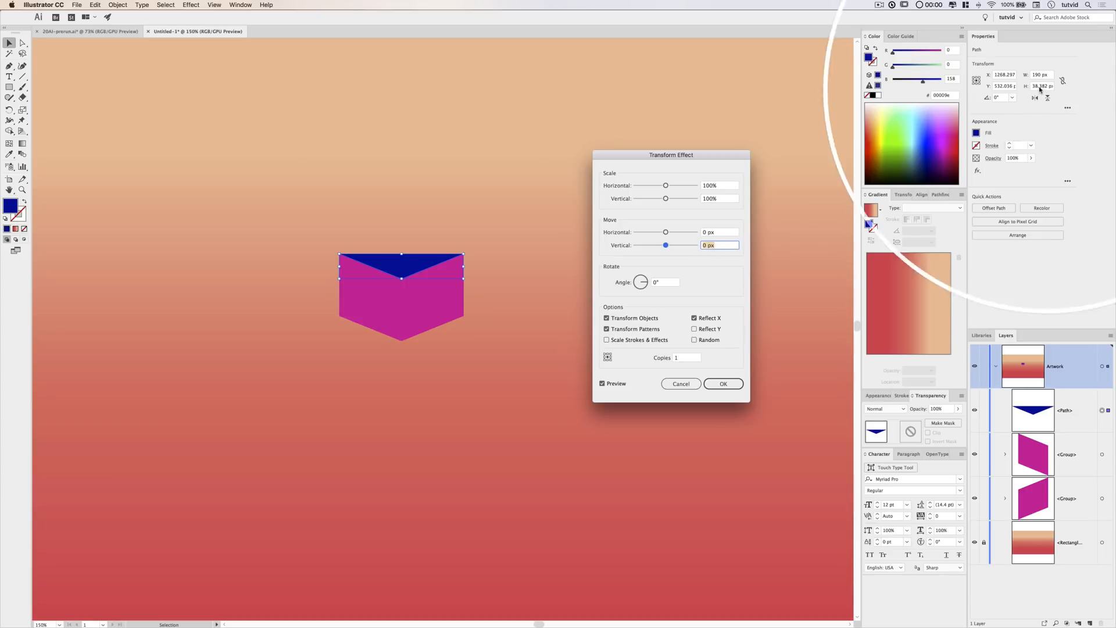
Set the Transform effect's vertical move to -38.382 px so the blue triangle's copy shifts upward.
type("38.3")
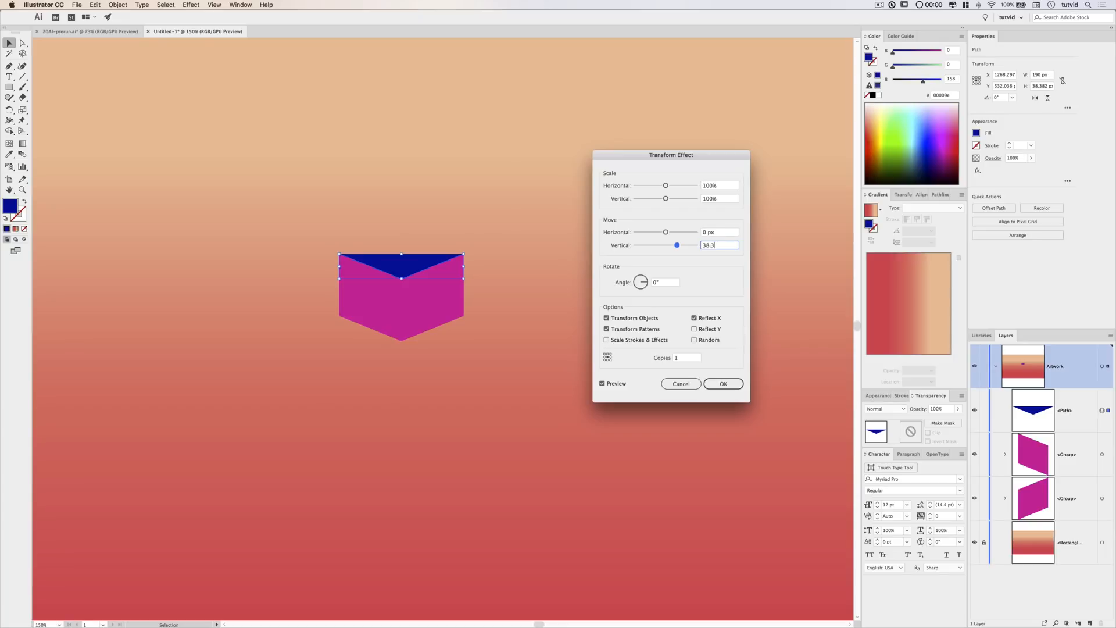
type("82")
key("Tab")
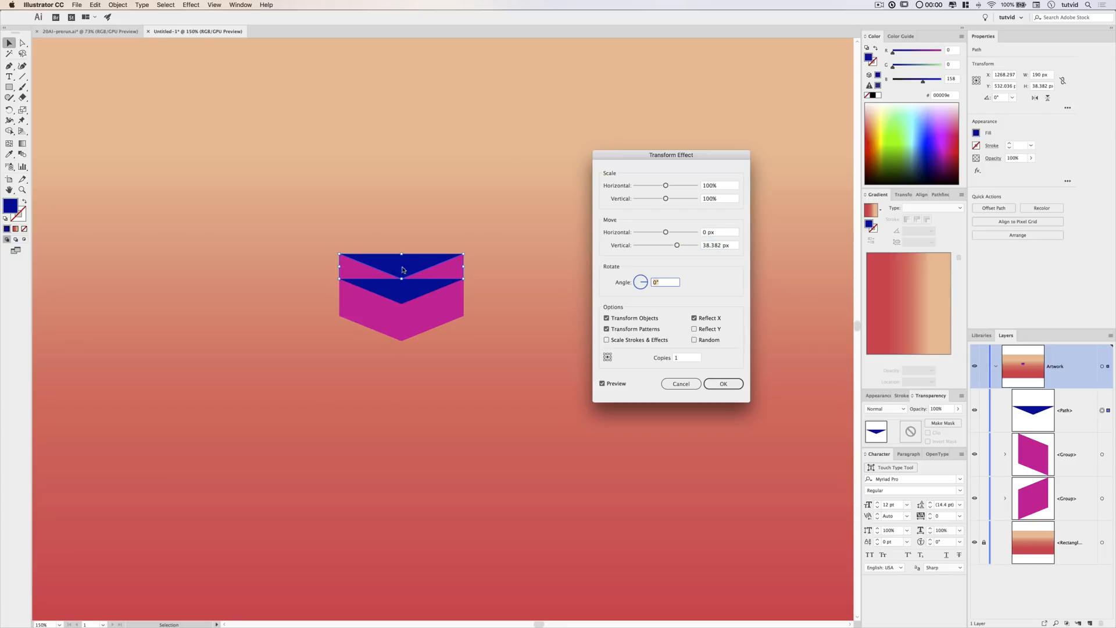
left_click(703, 245)
type("-")
key("Tab")
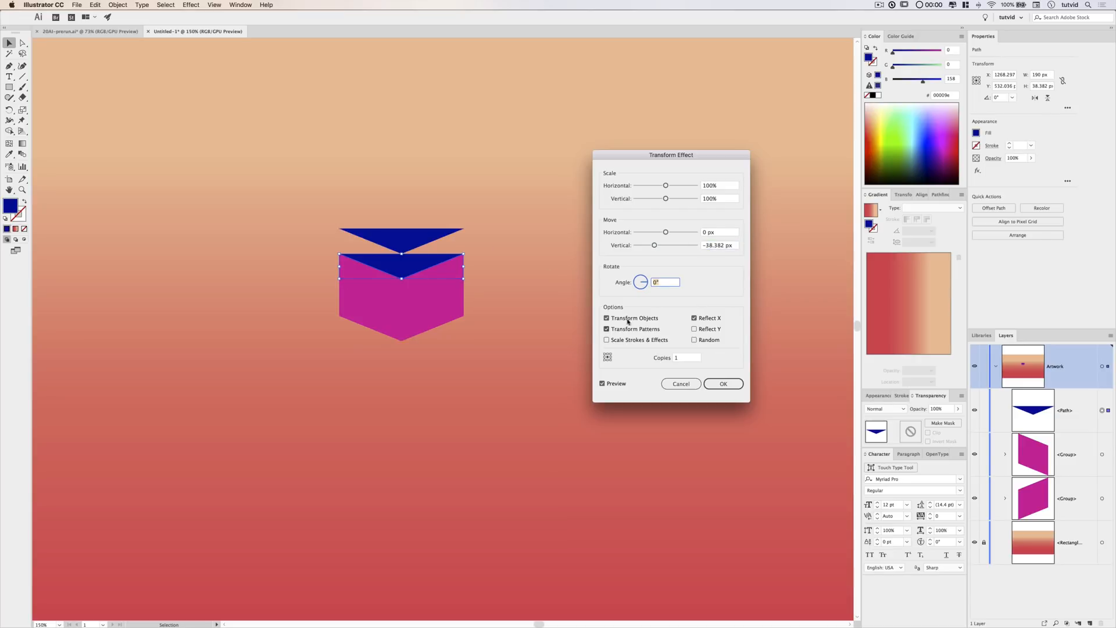
Reflect the triangle's copy across Y instead of X and apply the Transform effect.
left_click(695, 319)
left_click(693, 329)
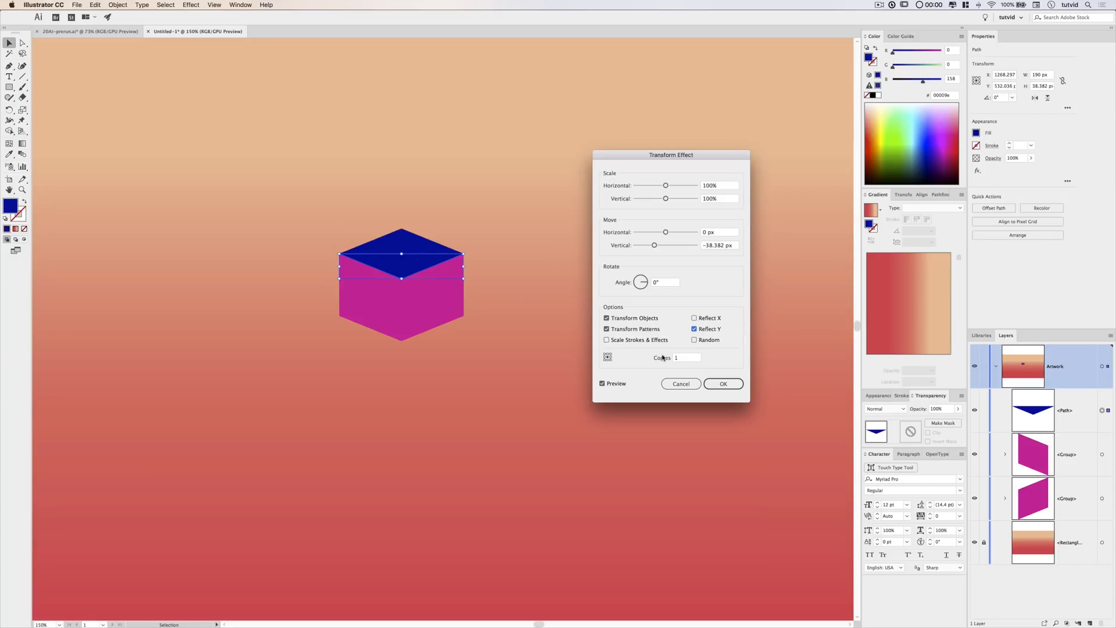
left_click(723, 384)
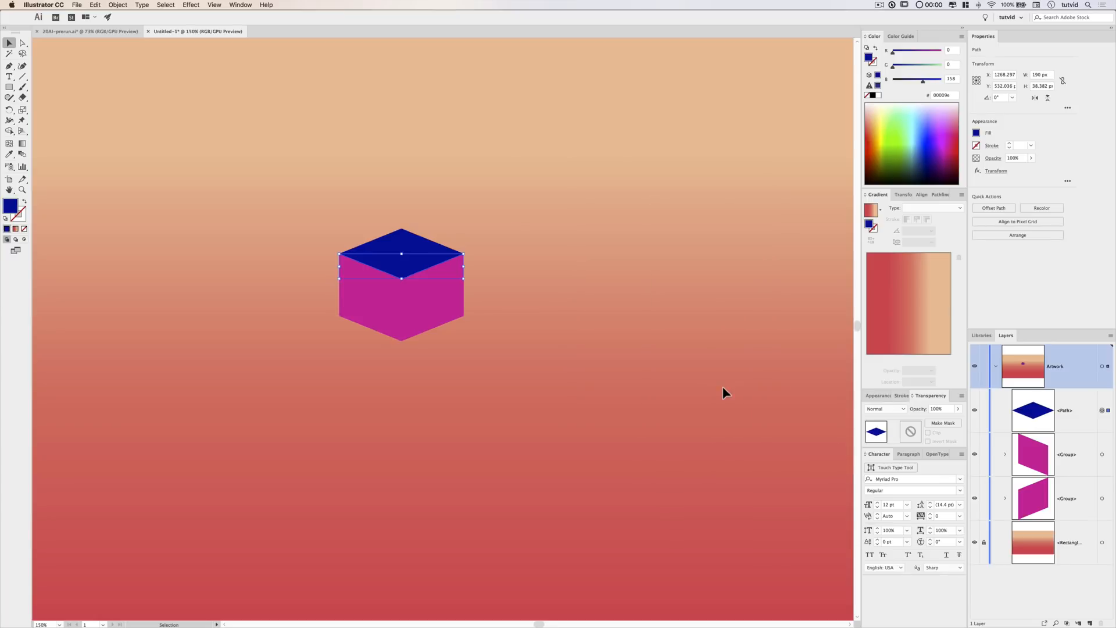
Expand the appearance of the blue top, unite its two triangles into one diamond shape, and deselect it.
left_click(118, 5)
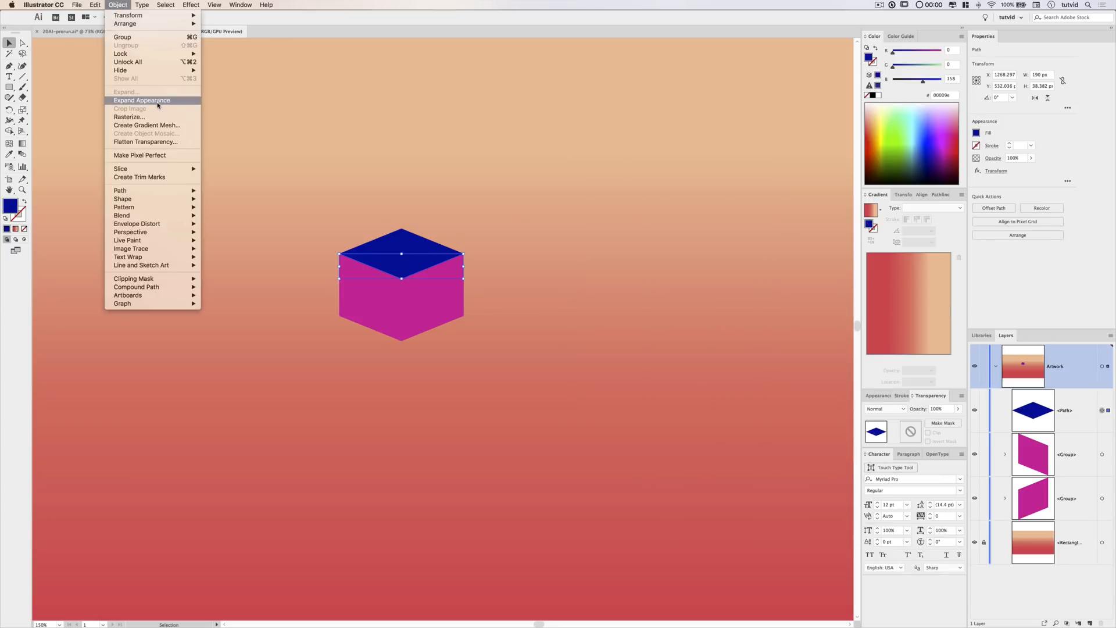
left_click(140, 103)
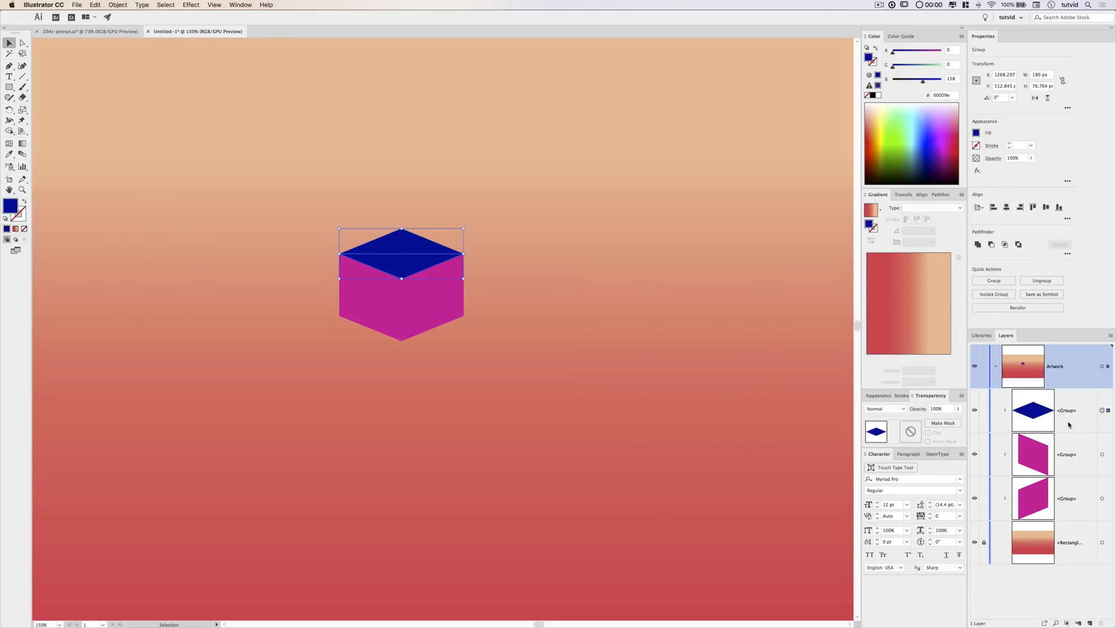
left_click(978, 245)
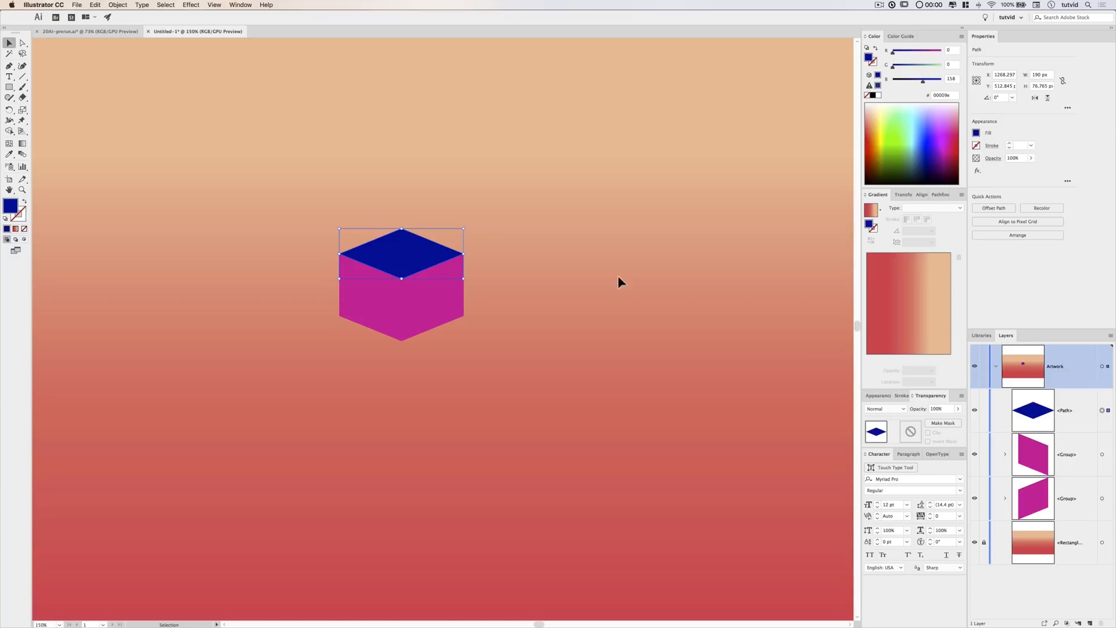
left_click(565, 382)
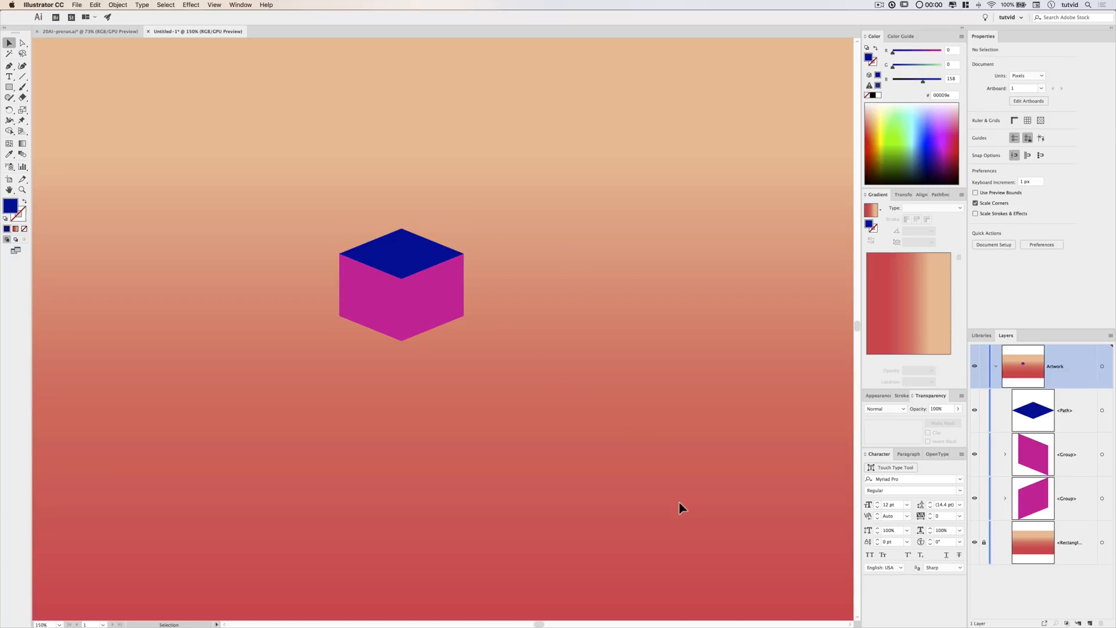
Change the fill of the cube's top face to #6a5f5e.
left_click(398, 256)
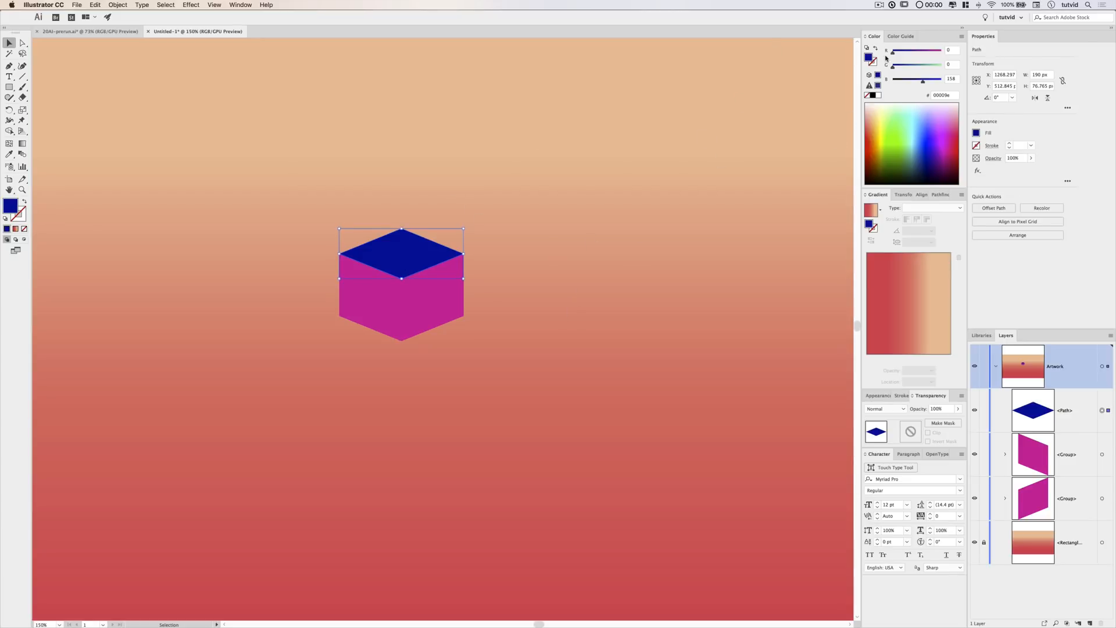
left_click(933, 95)
type("6a5f5e")
key("Return")
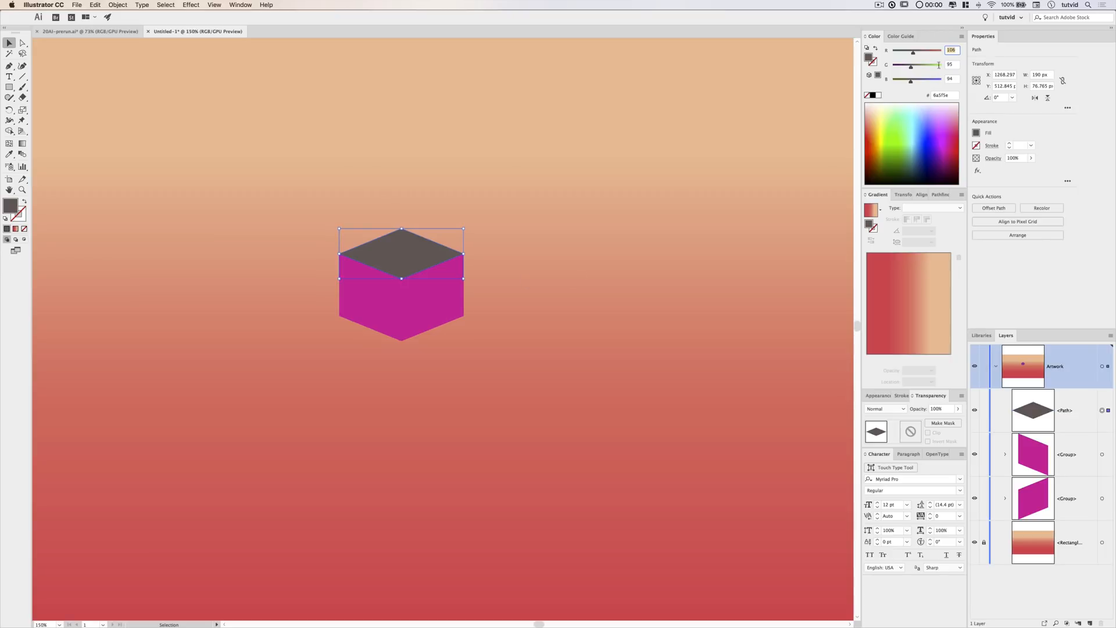
Change the fill of the cube's left face to #644f50.
left_click(370, 308)
left_click(938, 96)
double_click(939, 95)
type("6")
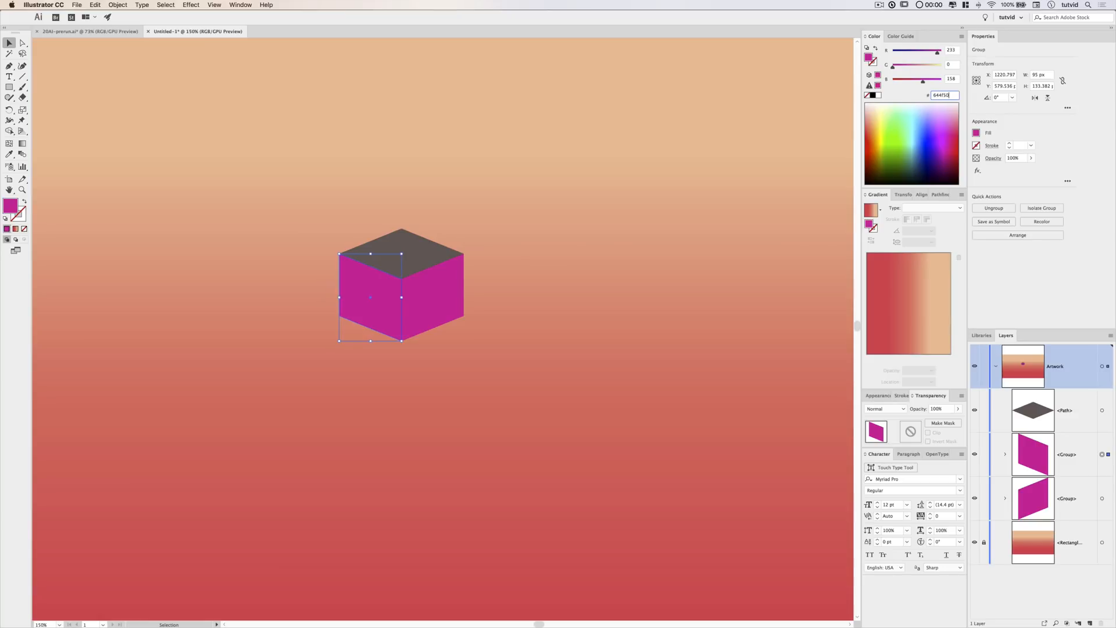
type("44f50")
key("Tab")
Change the fill of the cube's right face to #5b4646 and deselect everything.
left_click(432, 291)
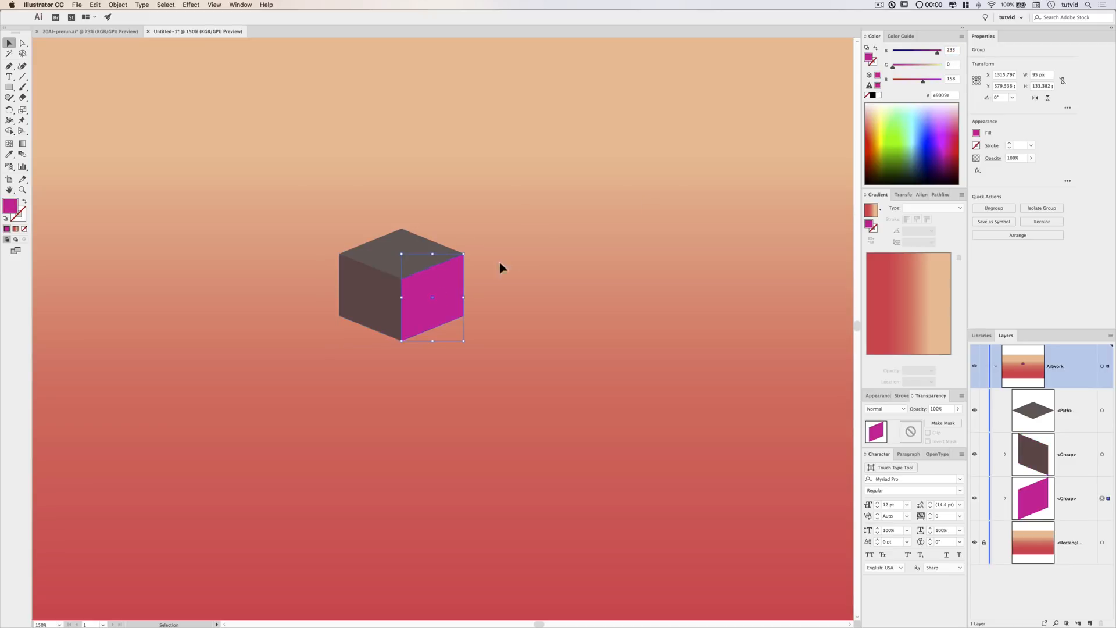
left_click(937, 96)
type("5b4646")
key("Tab")
left_click(683, 334)
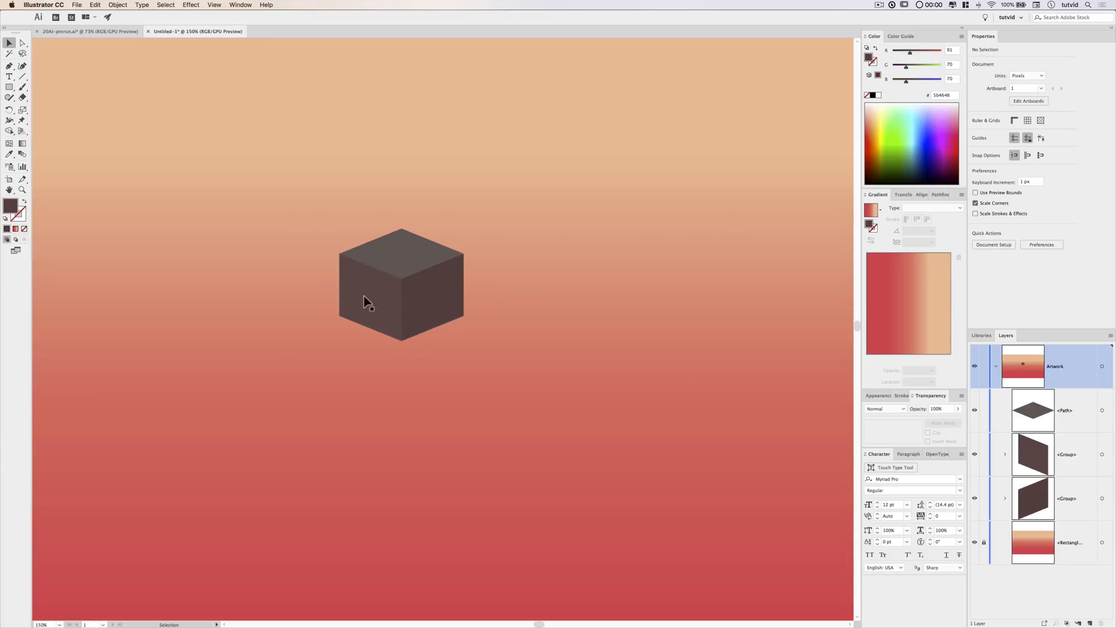
Select all three cube faces, duplicate them in place in front of the originals, and deselect everything.
key("space")
left_click_drag(433, 308, 473, 305)
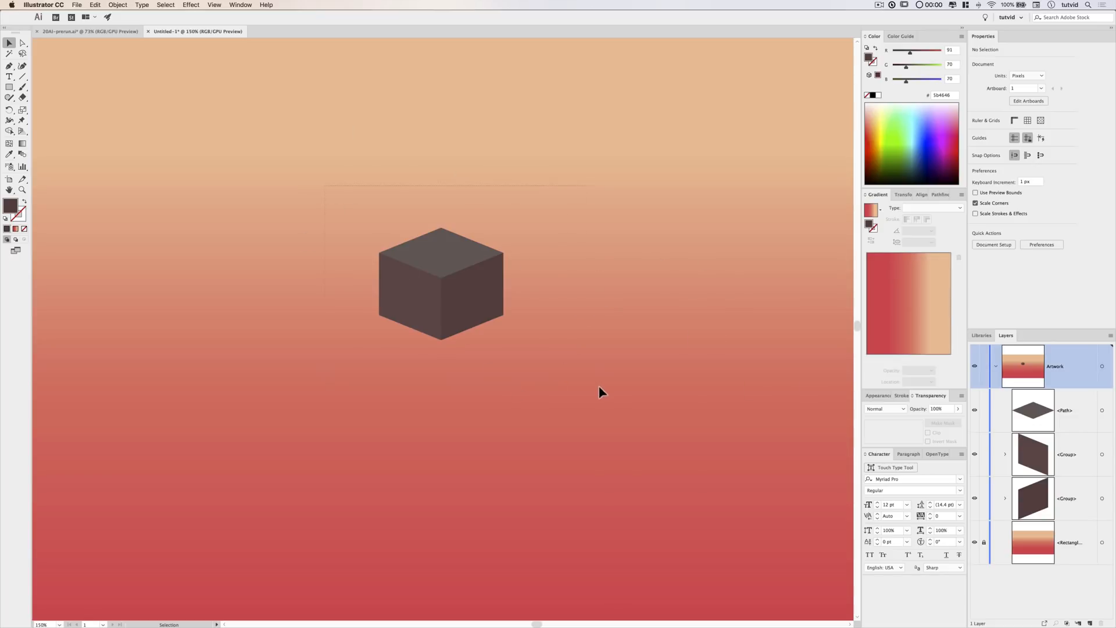
left_click_drag(600, 389, 448, 142)
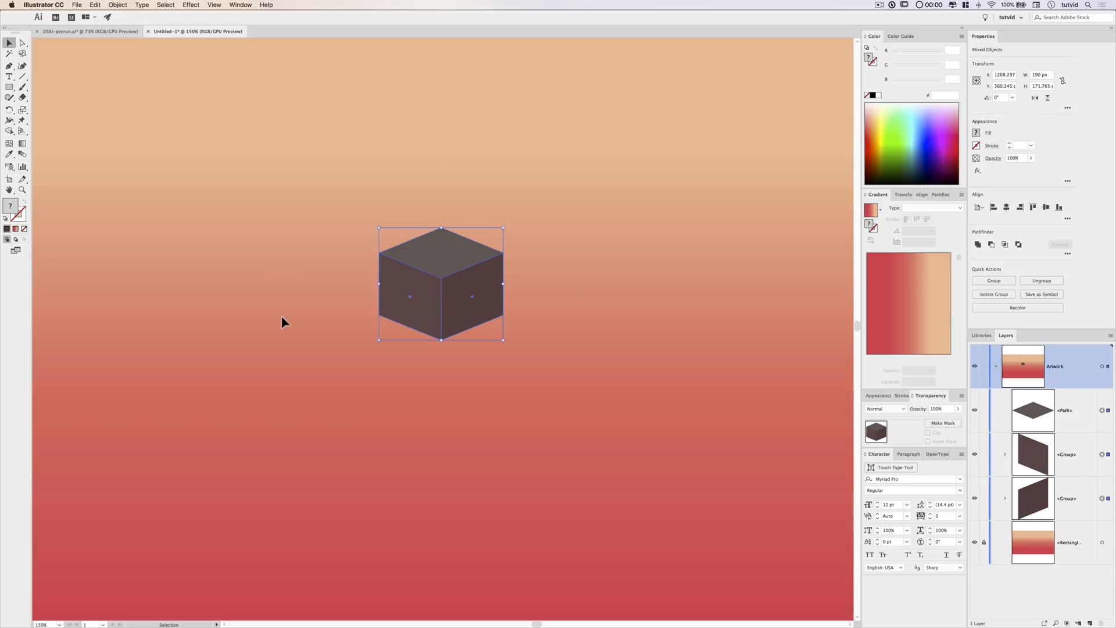
left_click(94, 5)
left_click(95, 6)
left_click(96, 7)
left_click(133, 63)
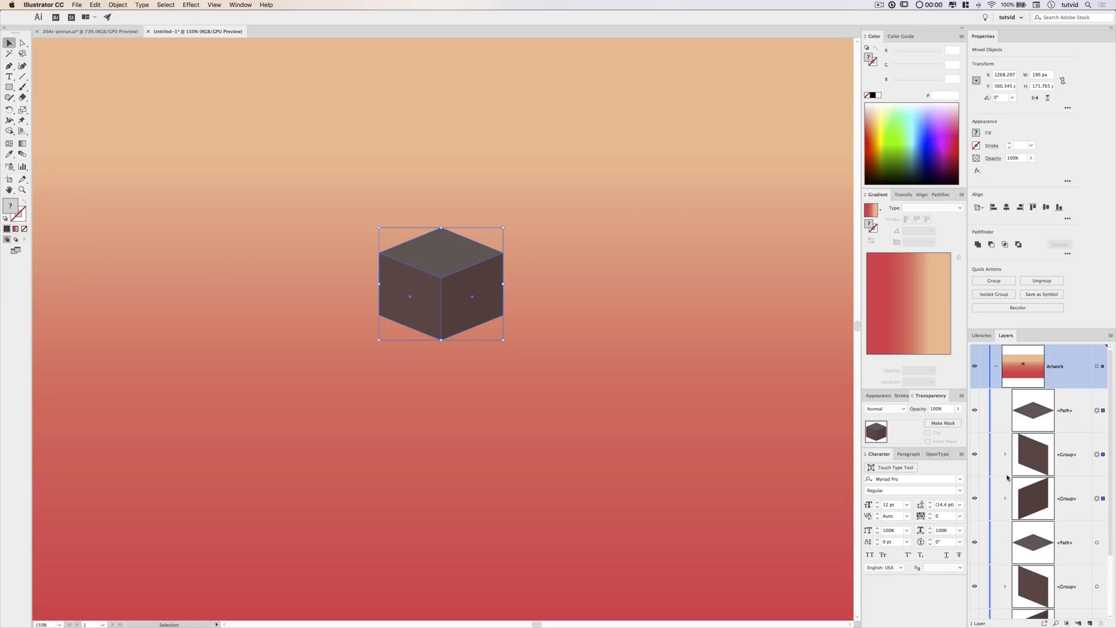
scroll(1042, 504, "down", 3)
scroll(1052, 453, "up", 3)
left_click(800, 401)
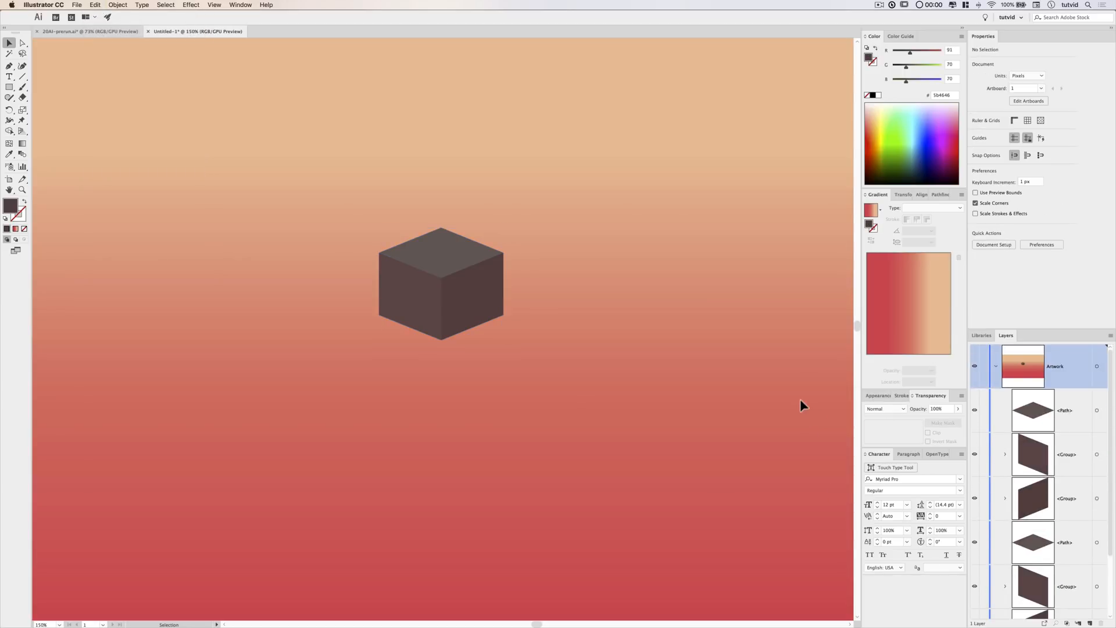
Fill the duplicate top face with the White, Black gradient preset and recolor its black stop to white.
left_click(451, 256)
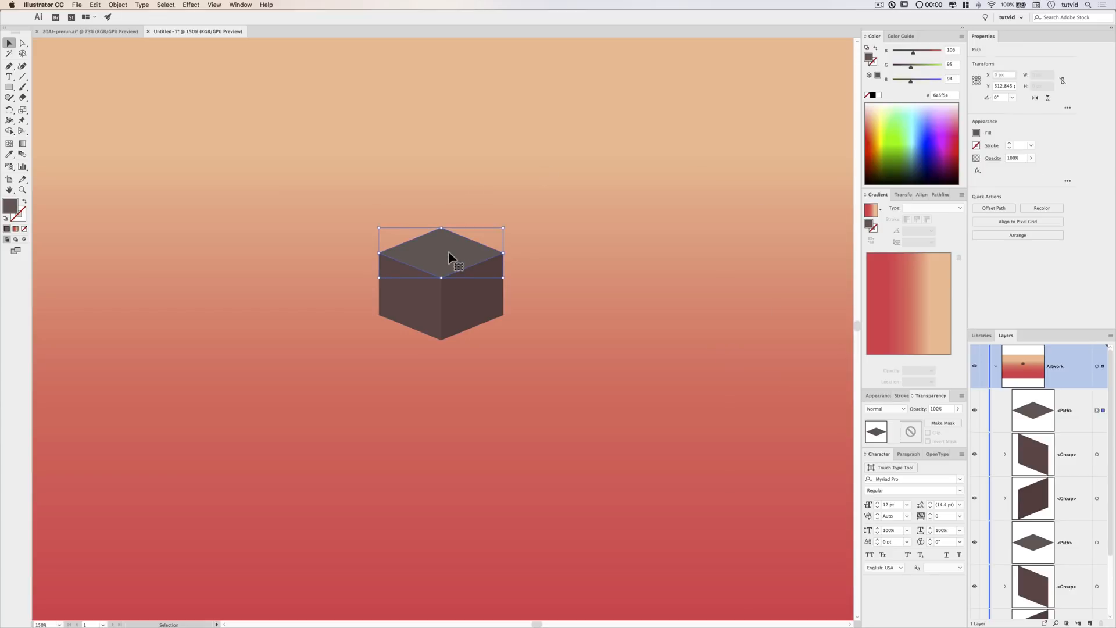
left_click(876, 215)
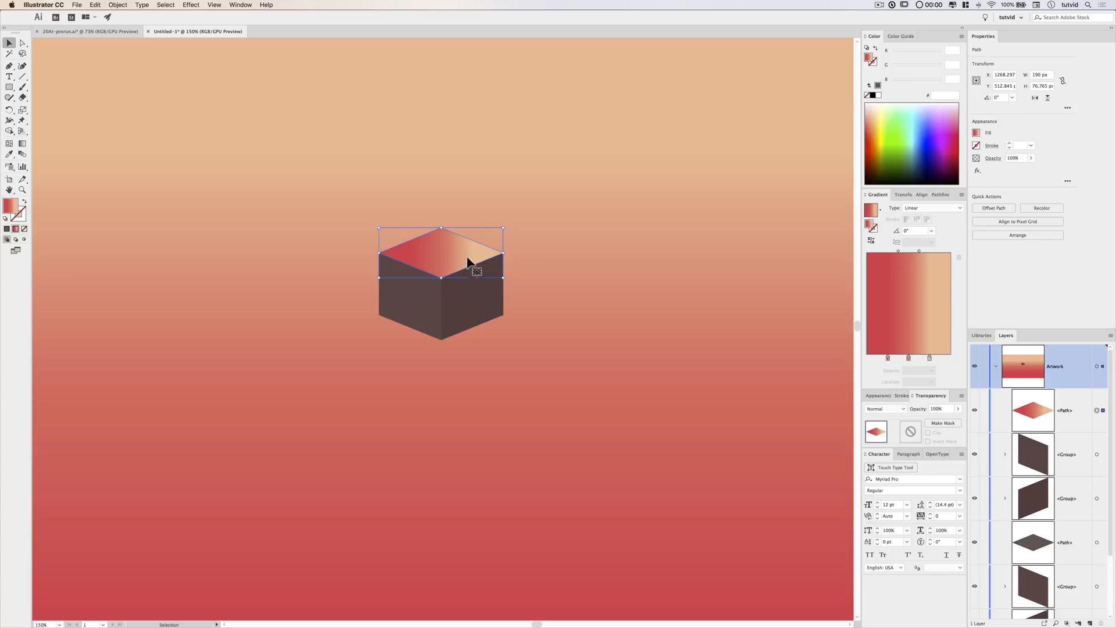
left_click(881, 213)
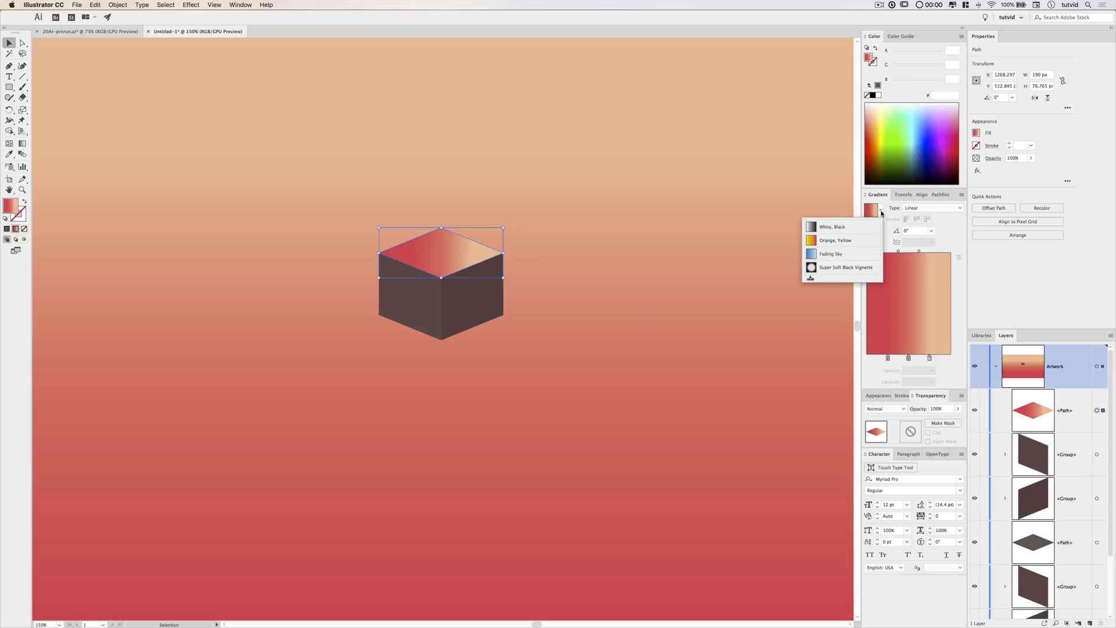
left_click(837, 227)
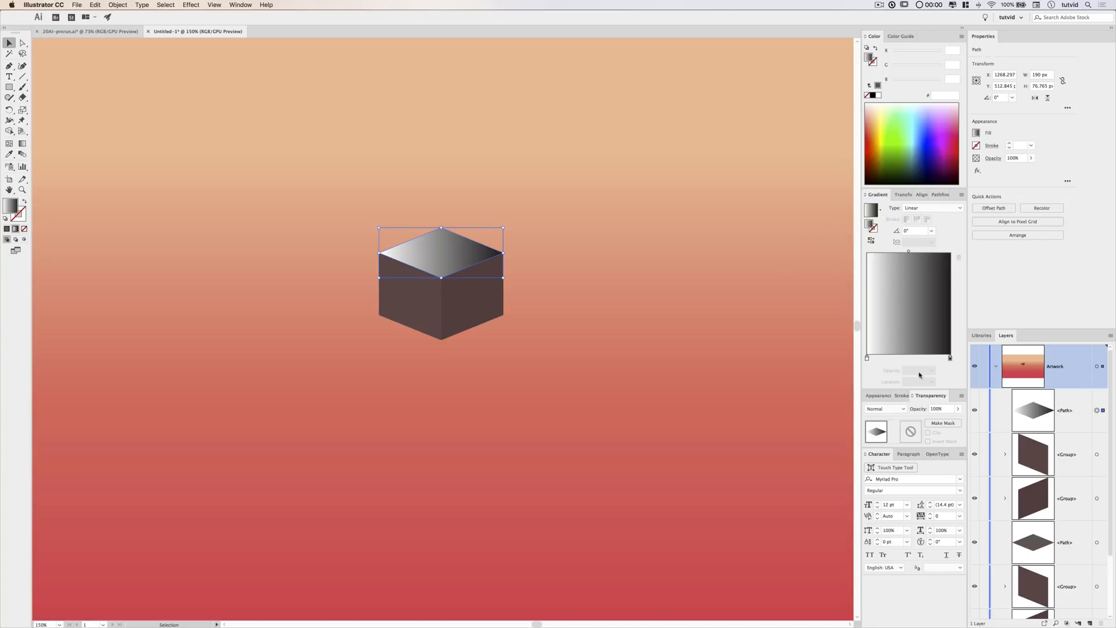
left_click(950, 358)
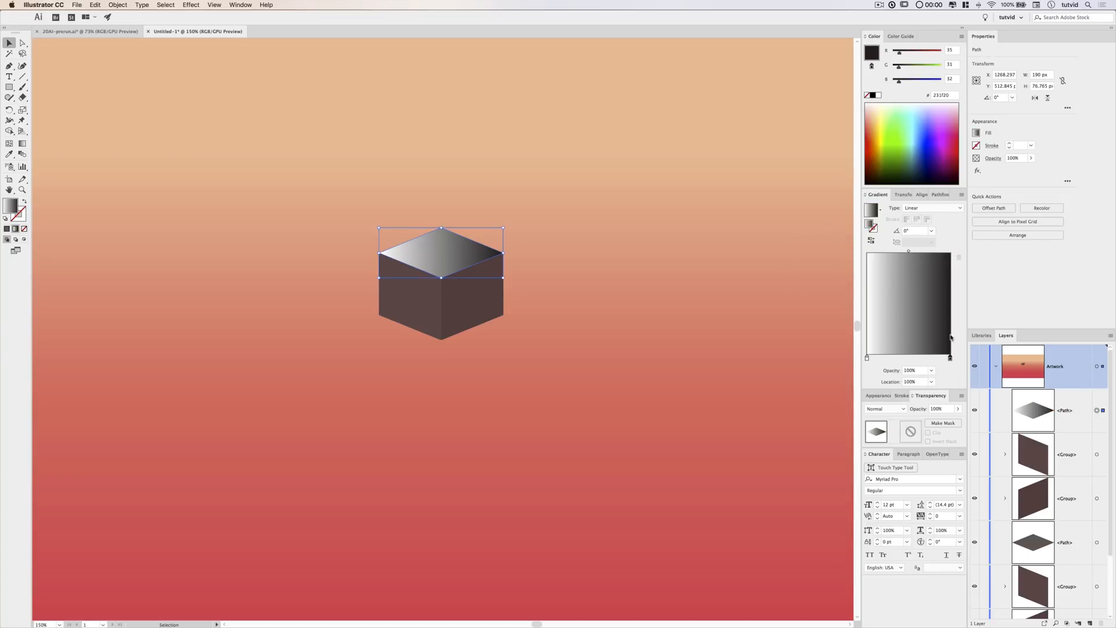
left_click(878, 95)
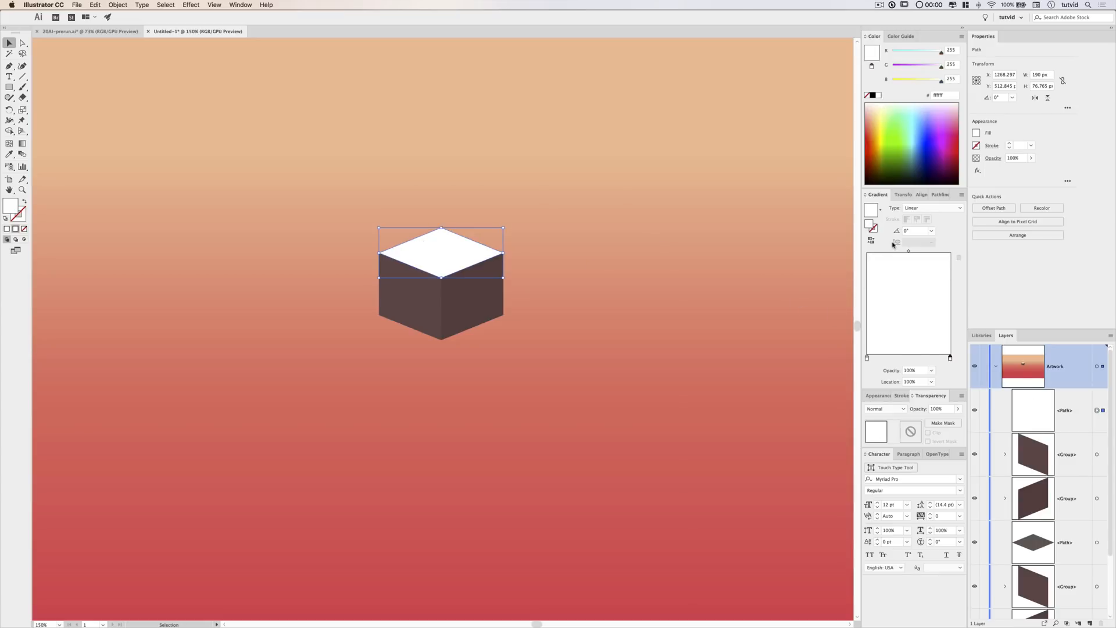
Set the top gradient's starting stop to 40% opacity and its ending stop to 0% opacity.
left_click(867, 357)
left_click(931, 370)
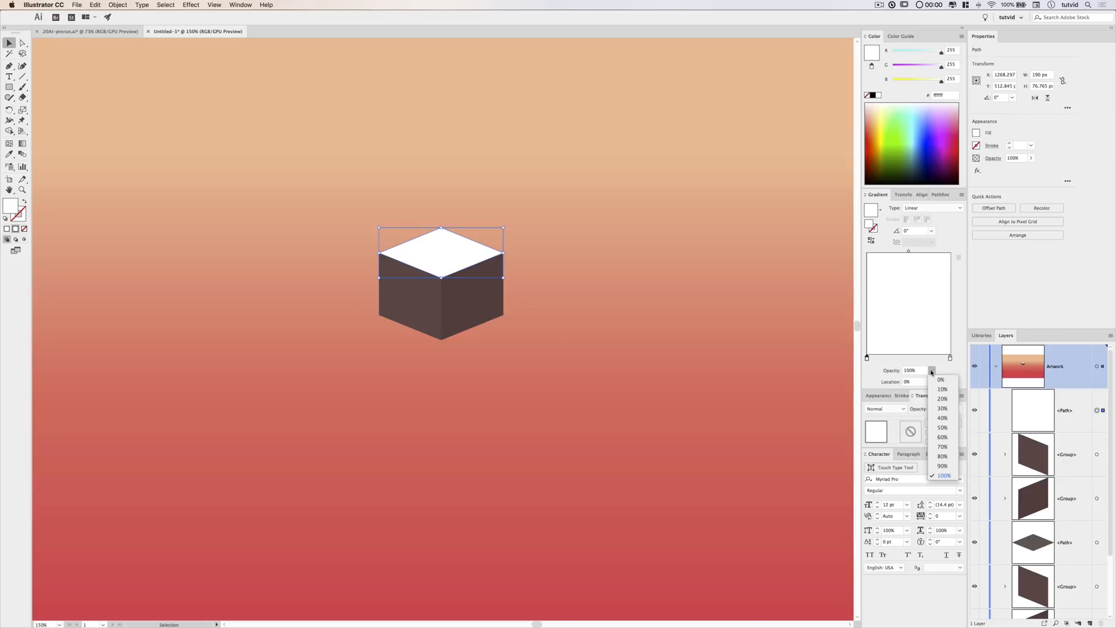
left_click(942, 418)
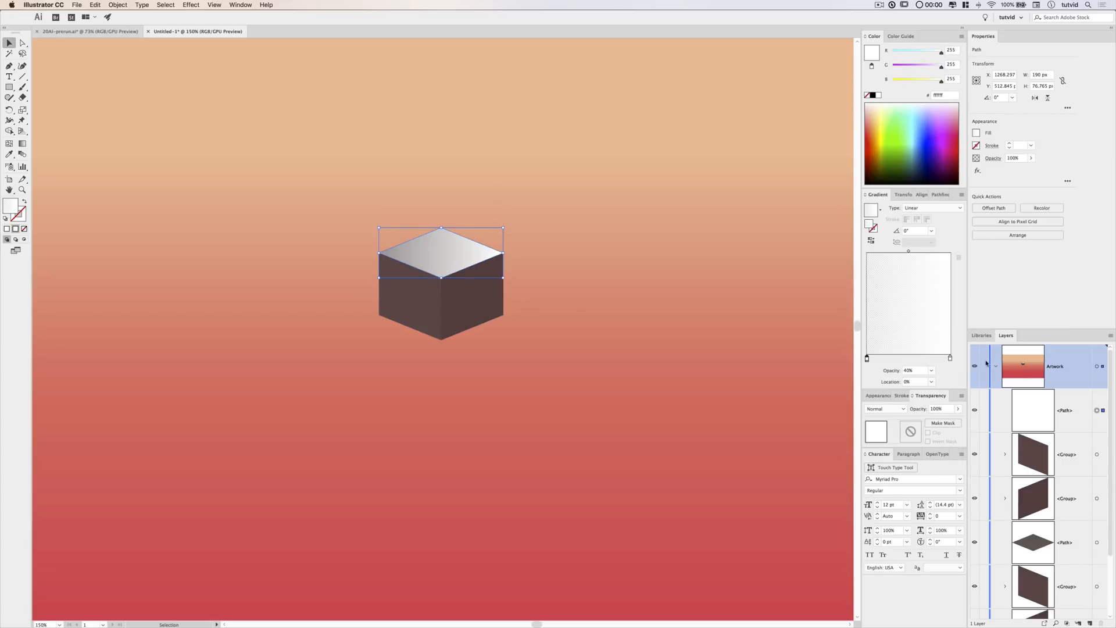
left_click(950, 358)
left_click(932, 370)
left_click(938, 379)
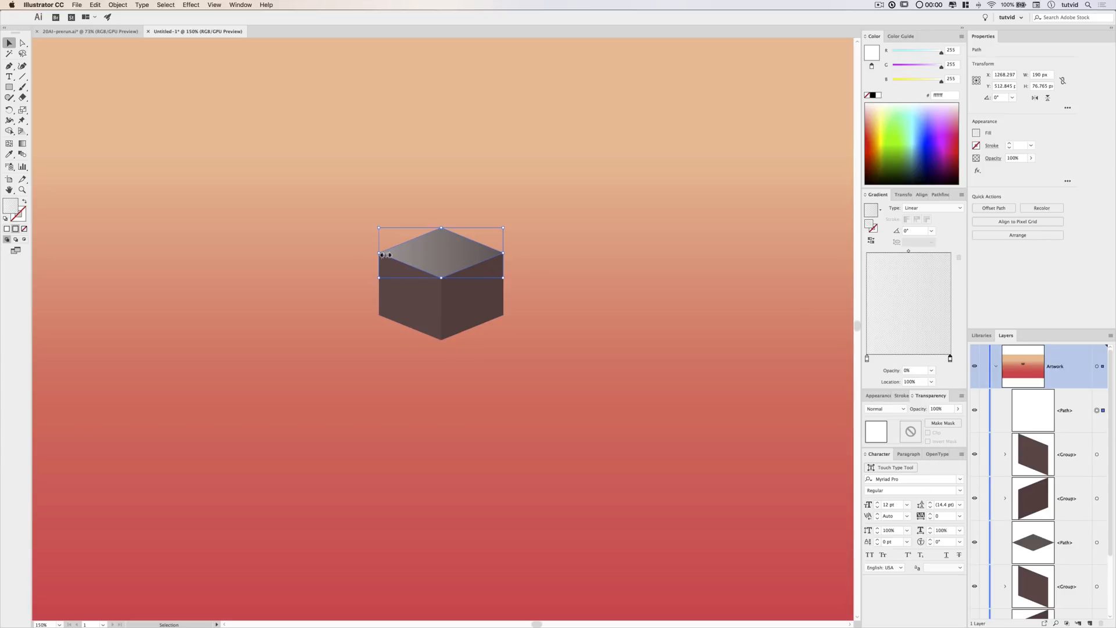
Set the top face's gradient angle to 90°, move its midpoint to about 19.5%, and deselect the face.
left_click(866, 359)
left_click(912, 231)
type("90")
key("Tab")
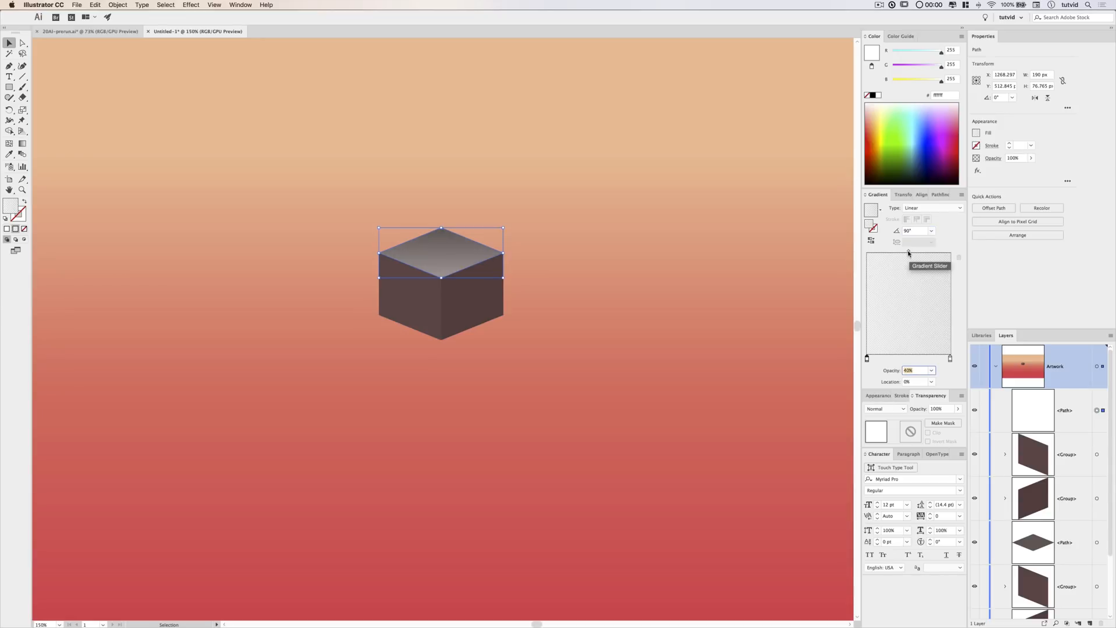
left_click_drag(908, 251, 883, 252)
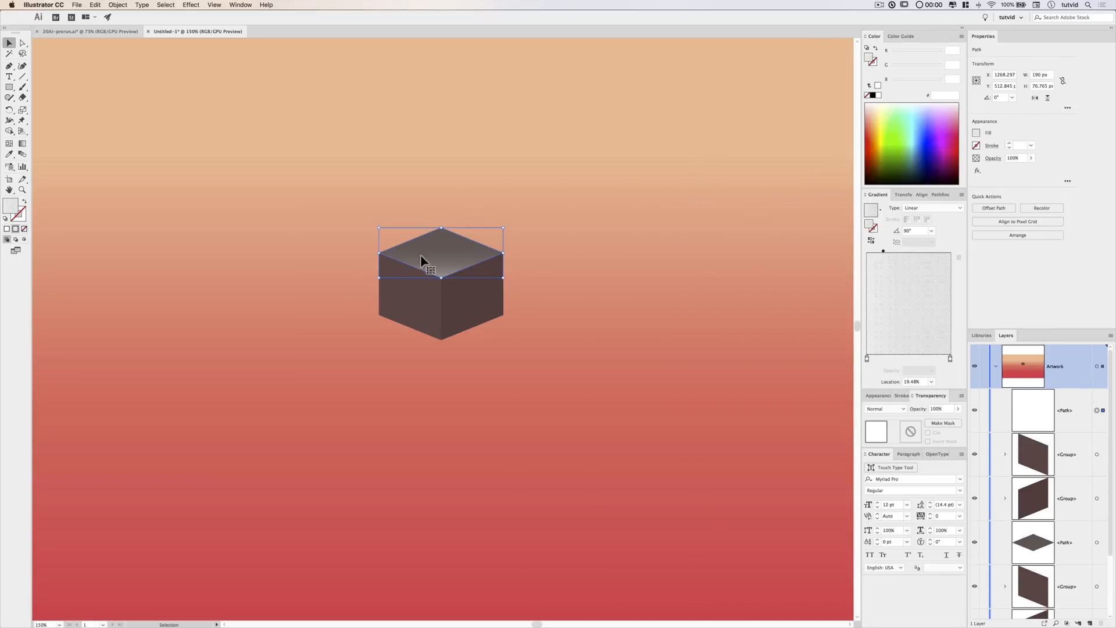
left_click(476, 396)
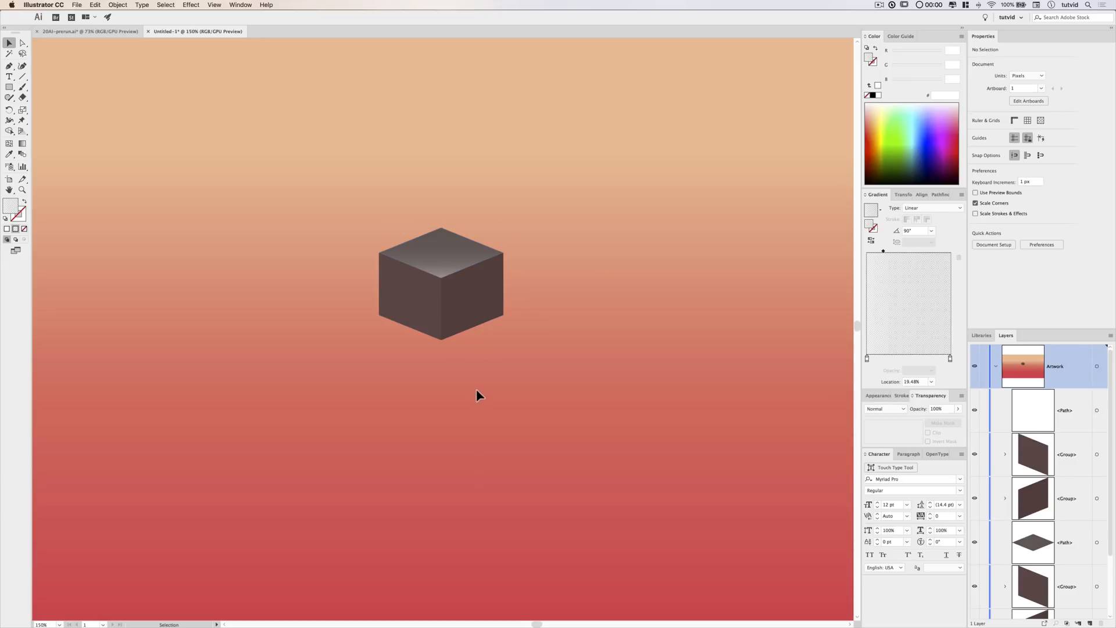
Copy the top face's gradient onto the duplicate left face with the Eyedropper and set its angle to 55°.
scroll(701, 430, "left", 1)
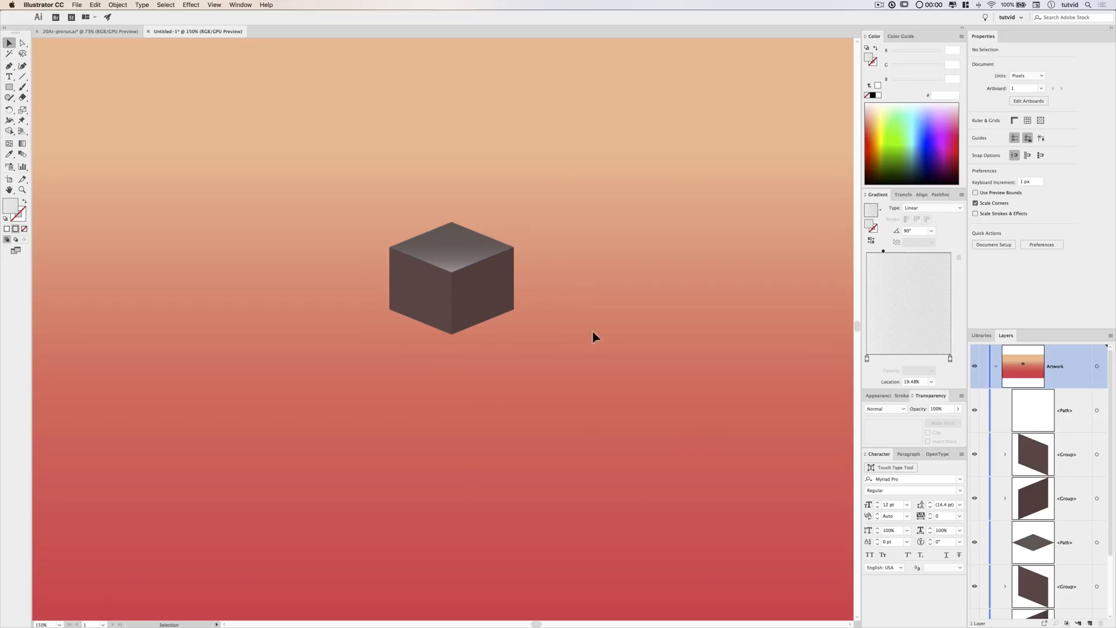
left_click(428, 311)
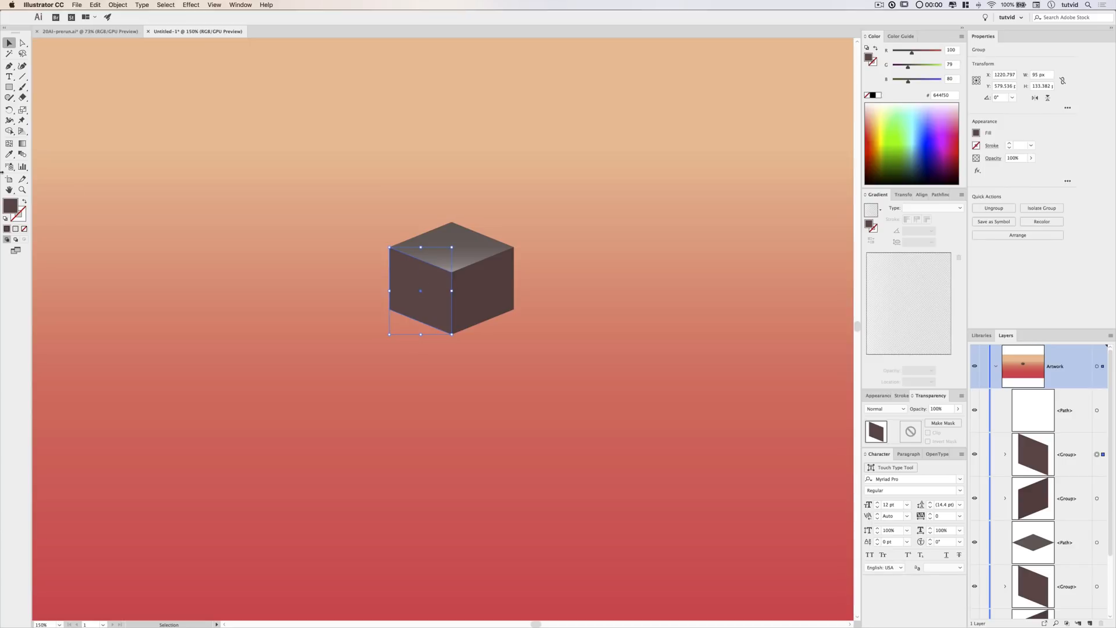
left_click(8, 154)
left_click(452, 254)
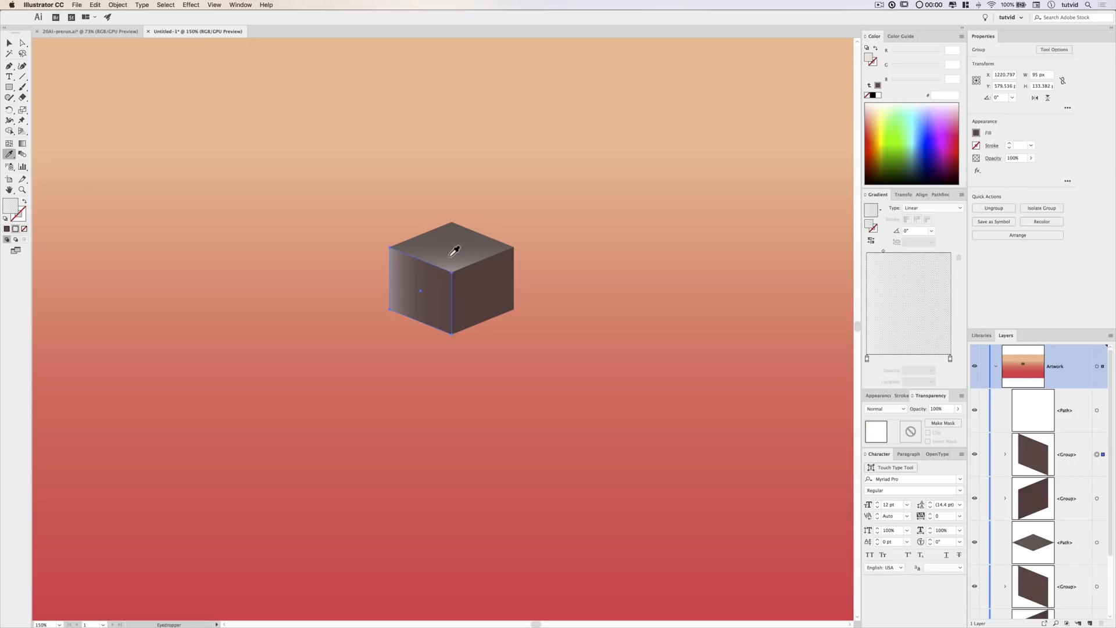
left_click(912, 230)
type("55")
key("Return")
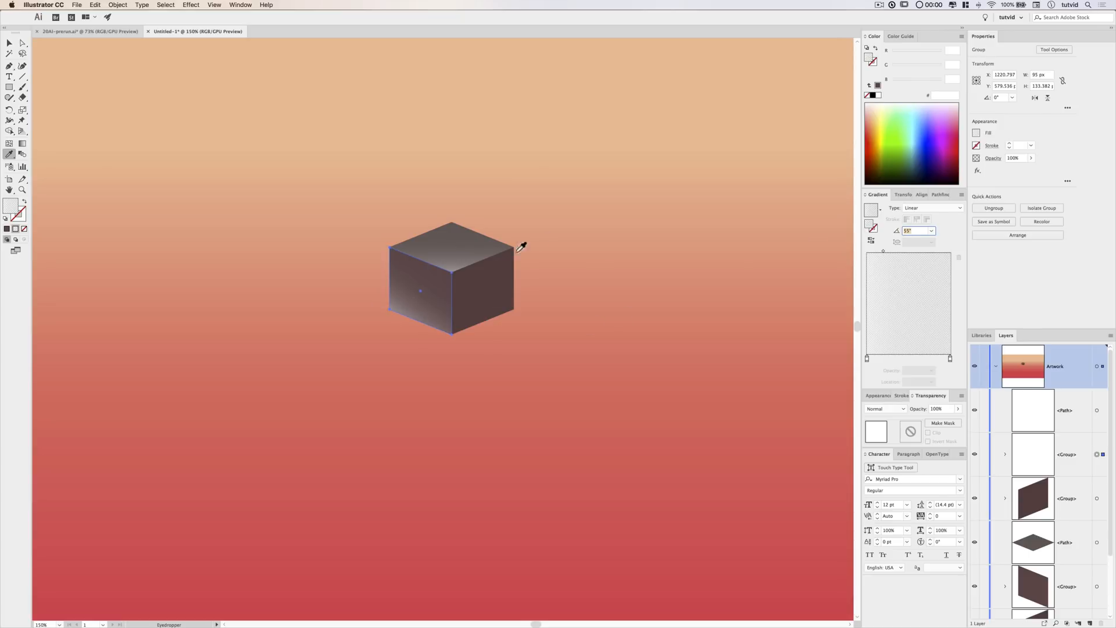
Copy the top face's gradient onto the duplicate right face with the Eyedropper, set its angle to 135°, and deselect.
key("v")
left_click(488, 286)
key("i")
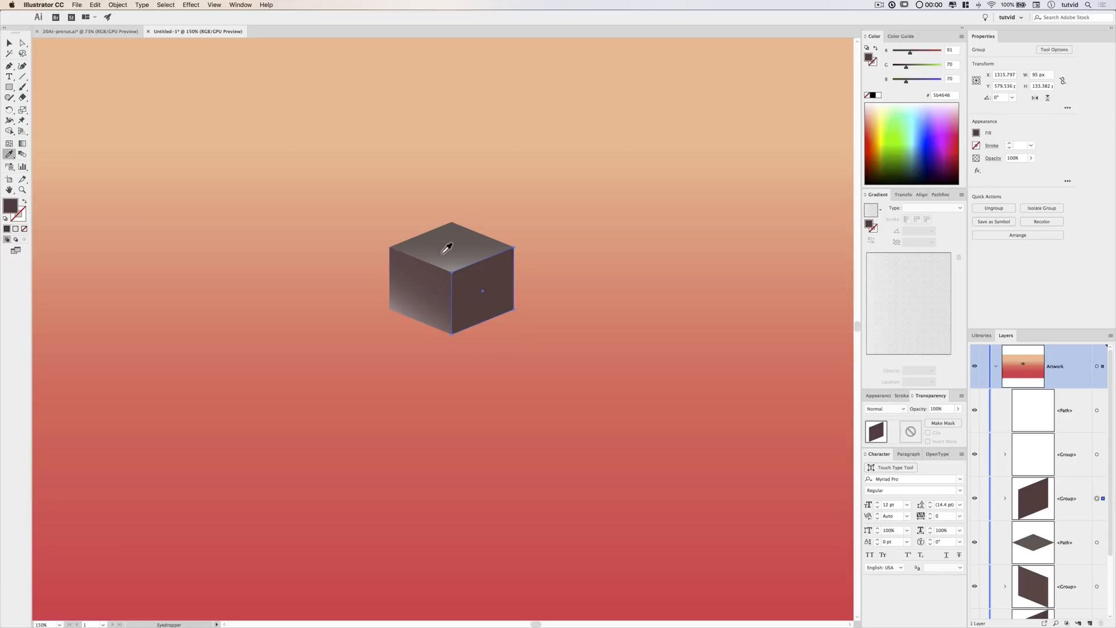
left_click(441, 251)
left_click(909, 233)
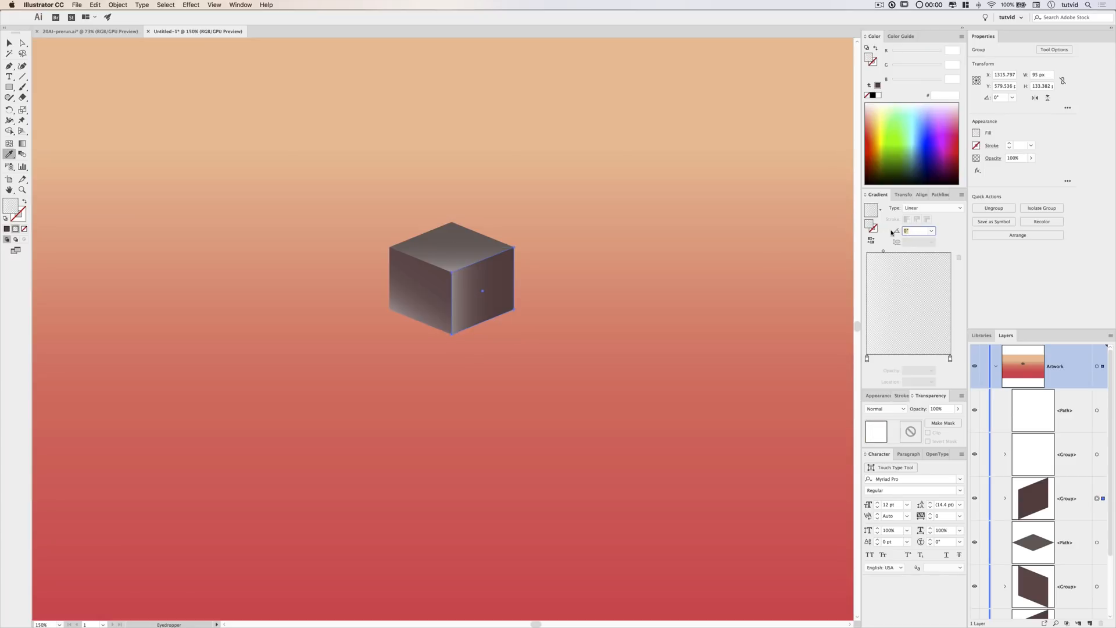
type("135")
key("Return")
left_click(9, 42)
left_click(253, 205)
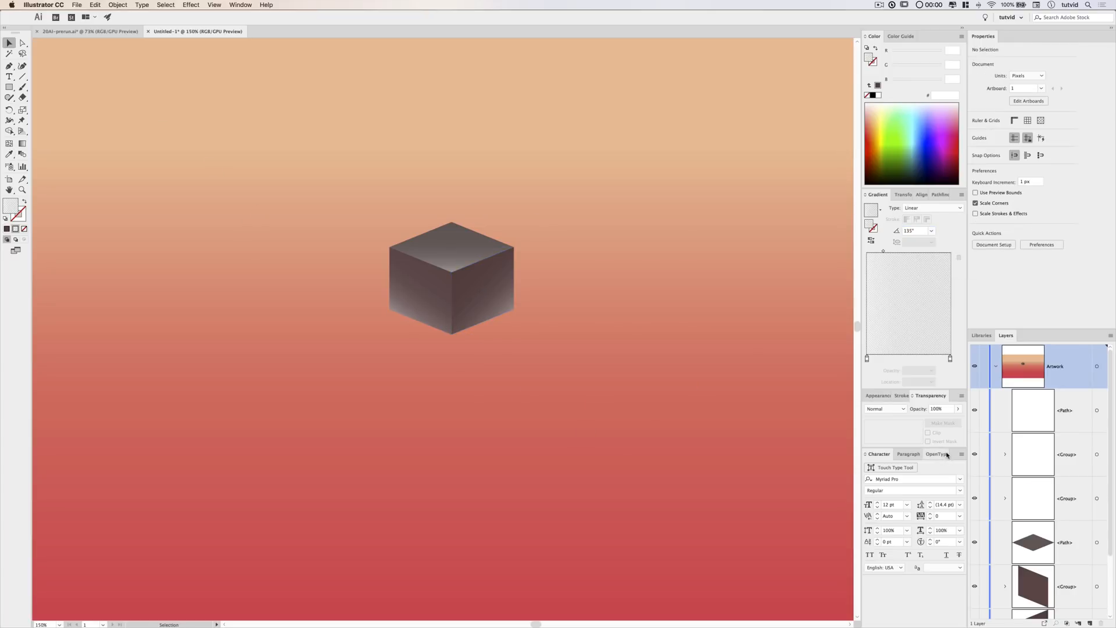
Hide and reshow the duplicate path and two duplicate groups to compare the cube with and without highlights.
left_click_drag(974, 410, 977, 503)
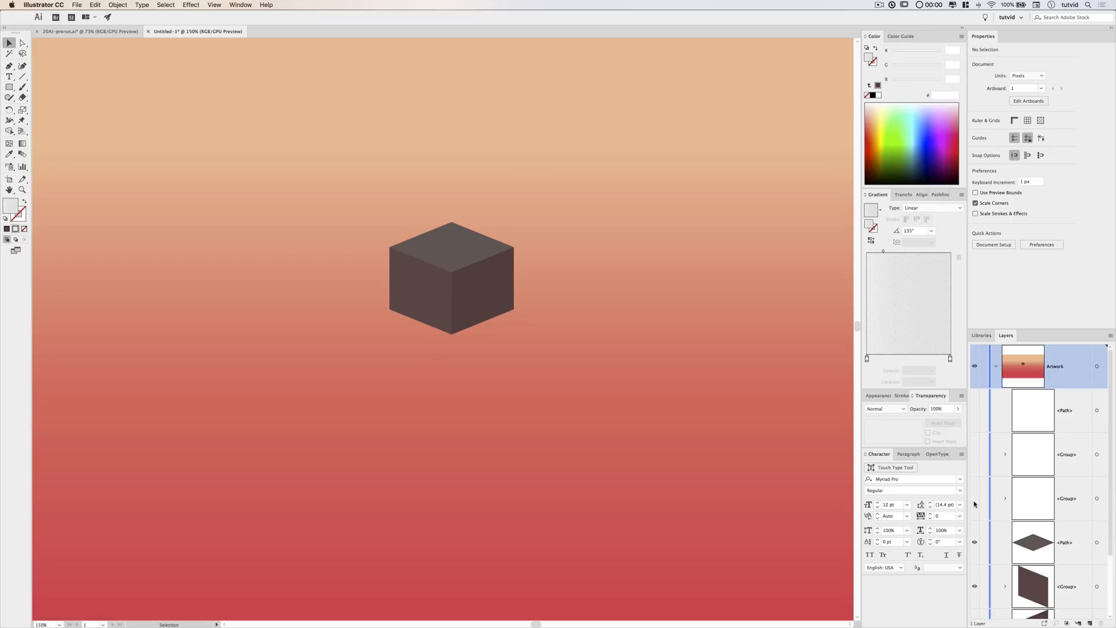
left_click_drag(976, 414, 977, 494)
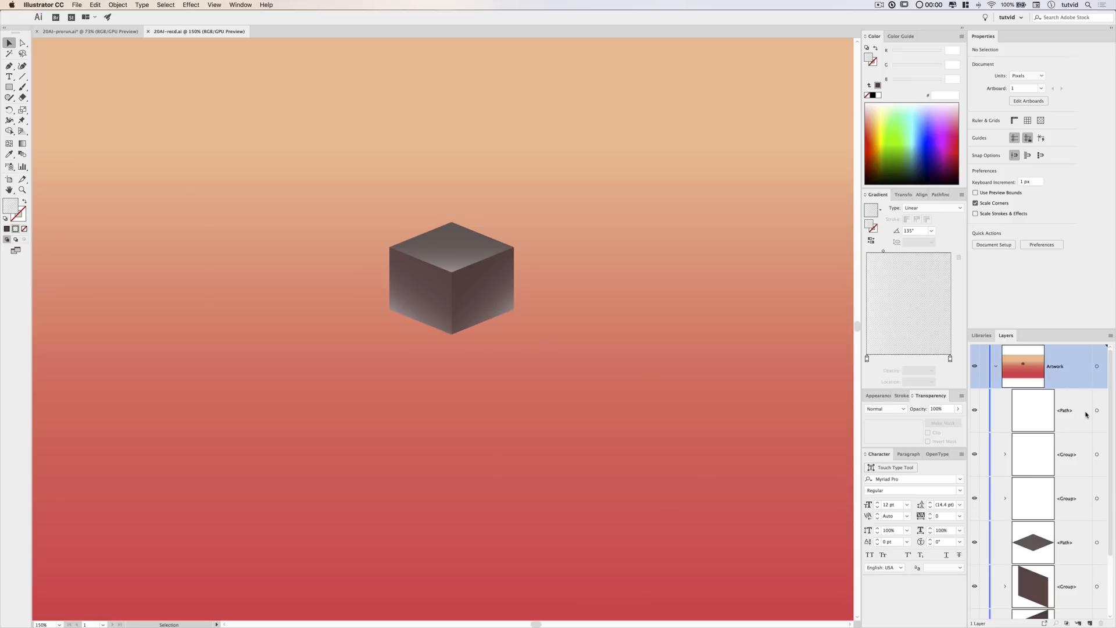
Group the three gradient highlight shapes and name the group Highlights.
left_click_drag(1097, 414, 1099, 505)
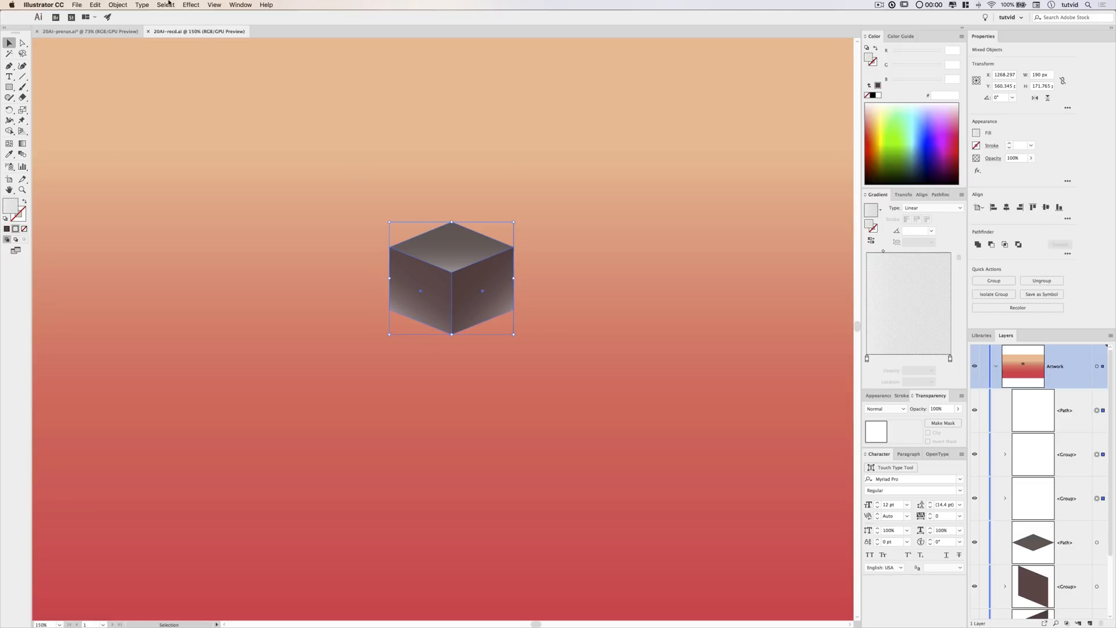
left_click(111, 4)
left_click(122, 36)
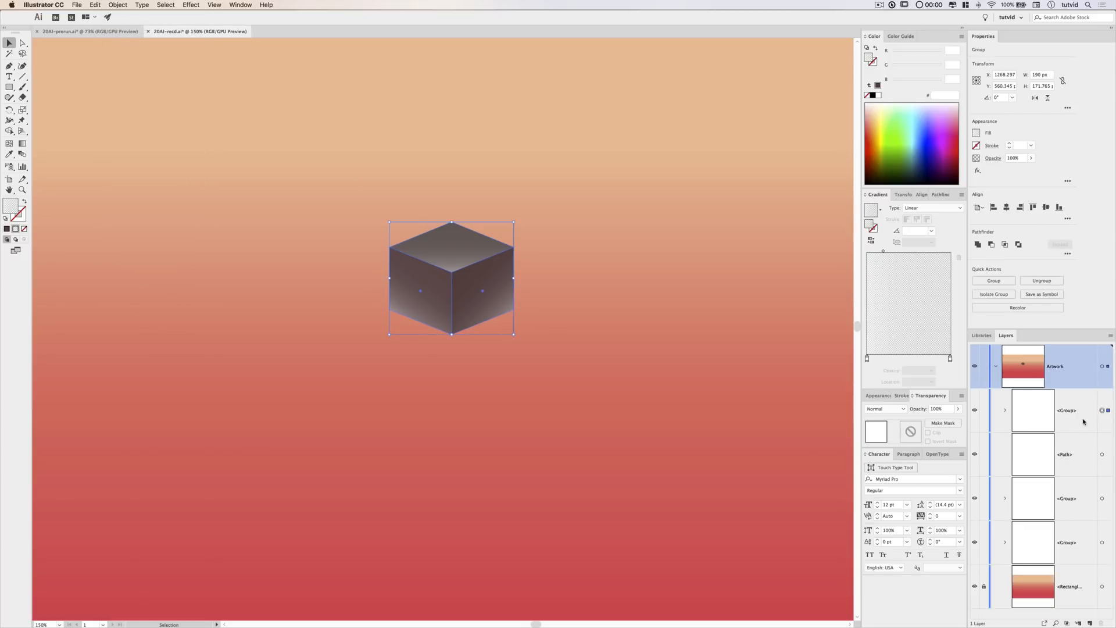
double_click(1066, 410)
key("Return")
Group the three solid base faces beneath the highlights and name the group Cube.
left_click(1102, 454)
left_click(1102, 498, "shift")
left_click(1103, 543, "shift")
key("a")
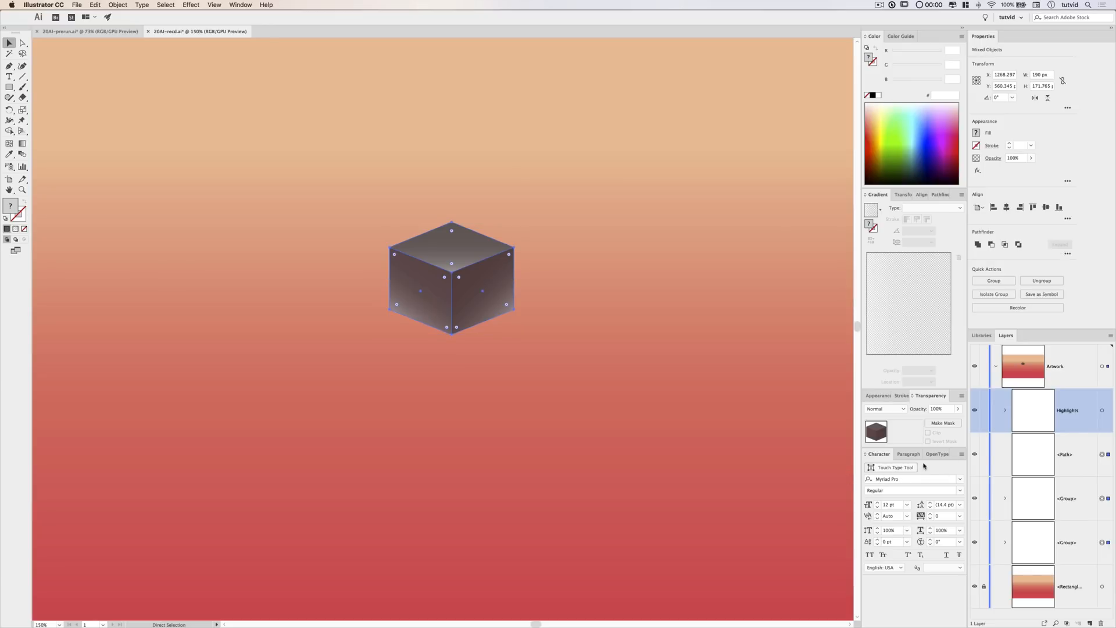
left_click(122, 4)
left_click(124, 38)
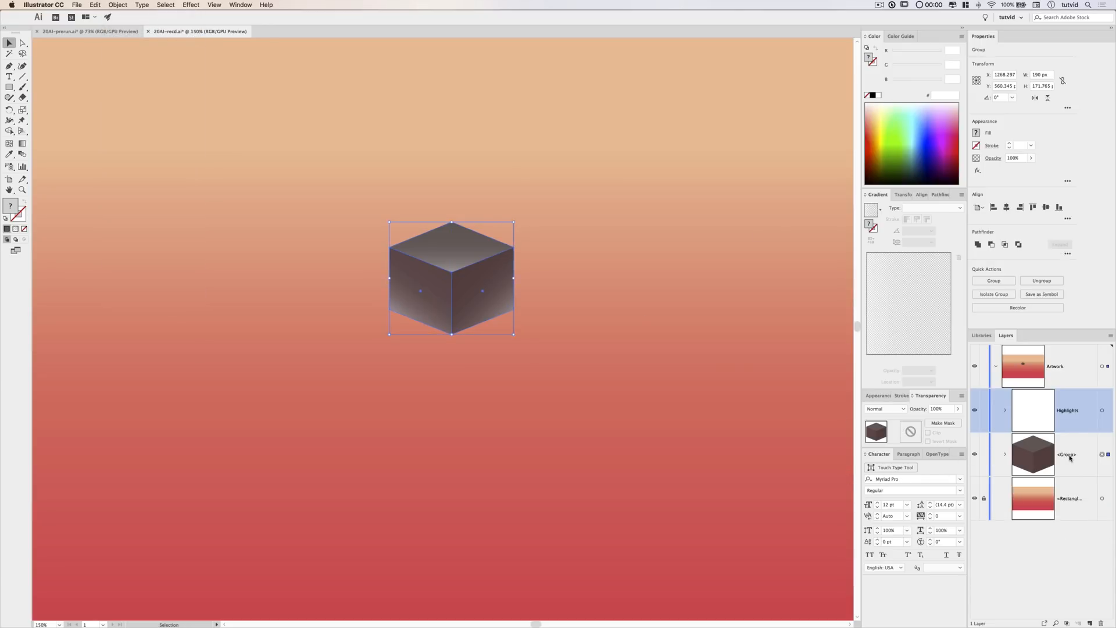
double_click(1067, 454)
key("Return")
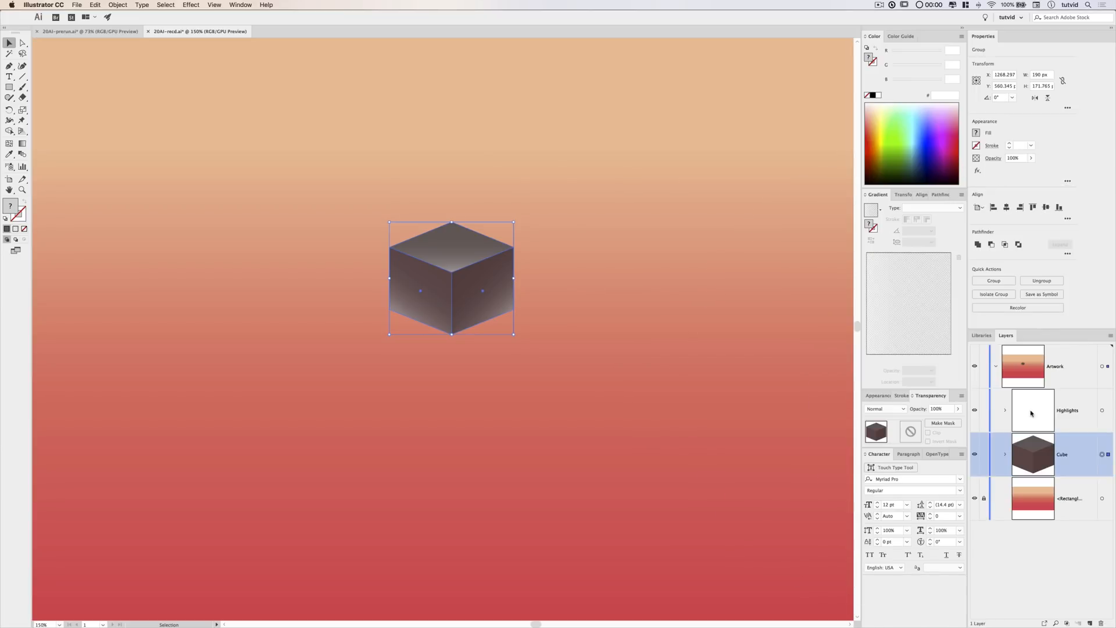
Toggle the Highlights group's visibility off and on twice to check its effect on the cube.
left_click(977, 410)
left_click(976, 411)
left_click(977, 411)
left_click(976, 410)
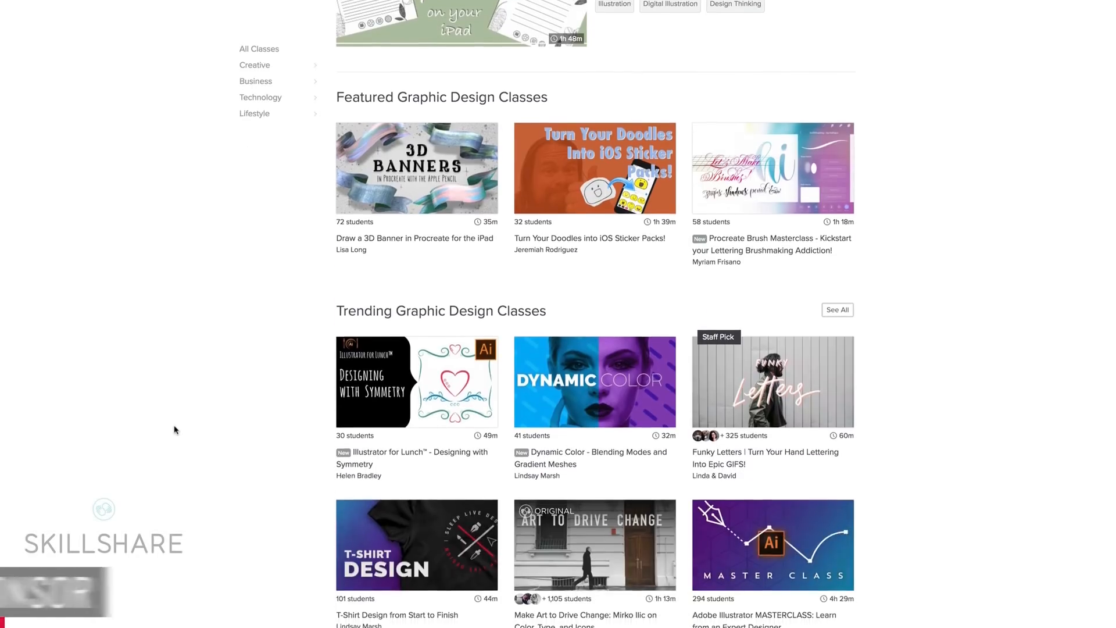
Switch to the Skillshare website, look through the Graphic Design page, and open the full list of Popular Graphic Design Classes.
scroll(174, 430, "down", 1)
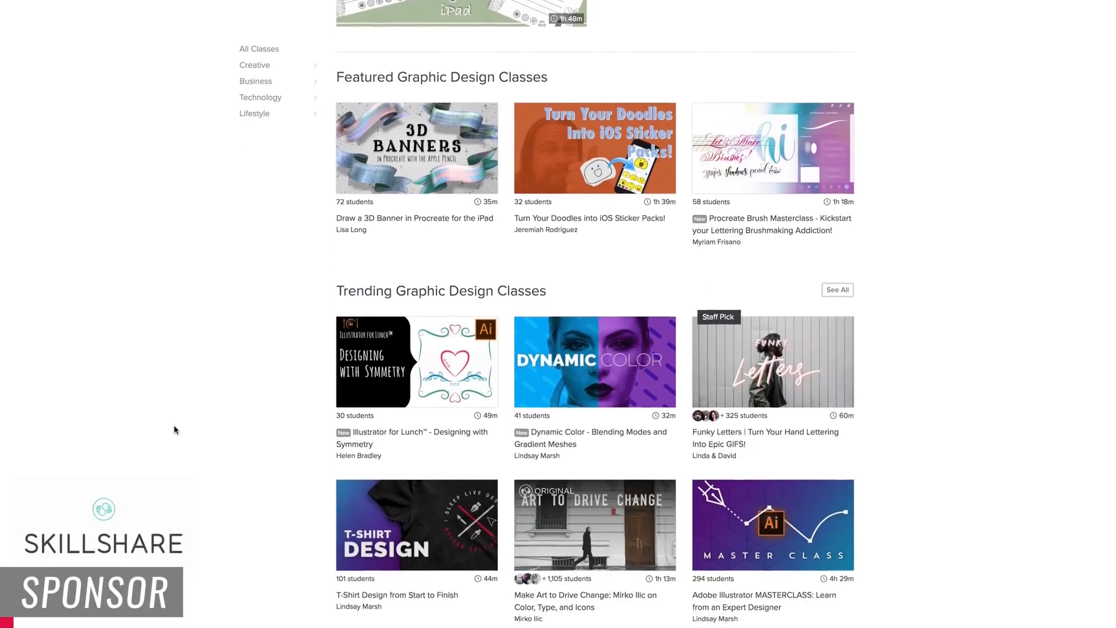
scroll(175, 430, "down", 10)
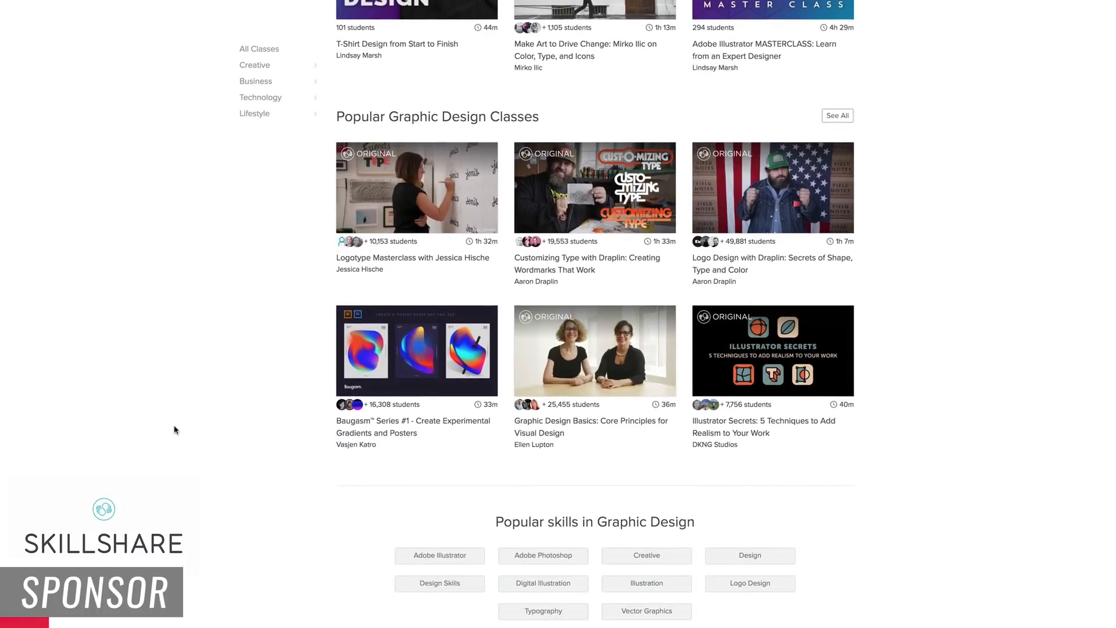
scroll(174, 430, "up", 4)
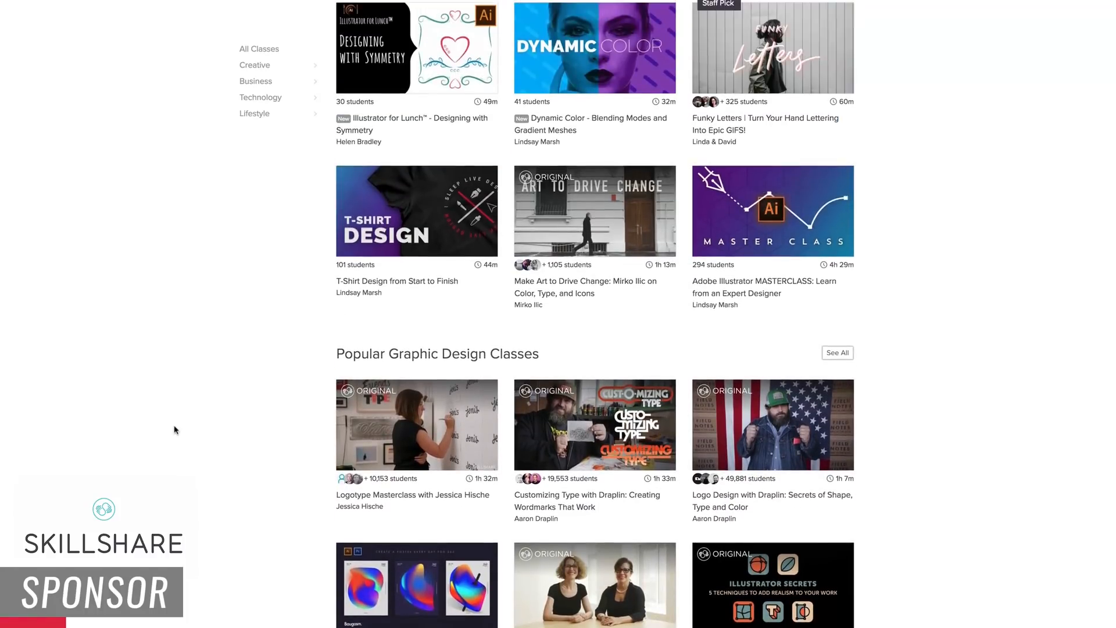
left_click(833, 353)
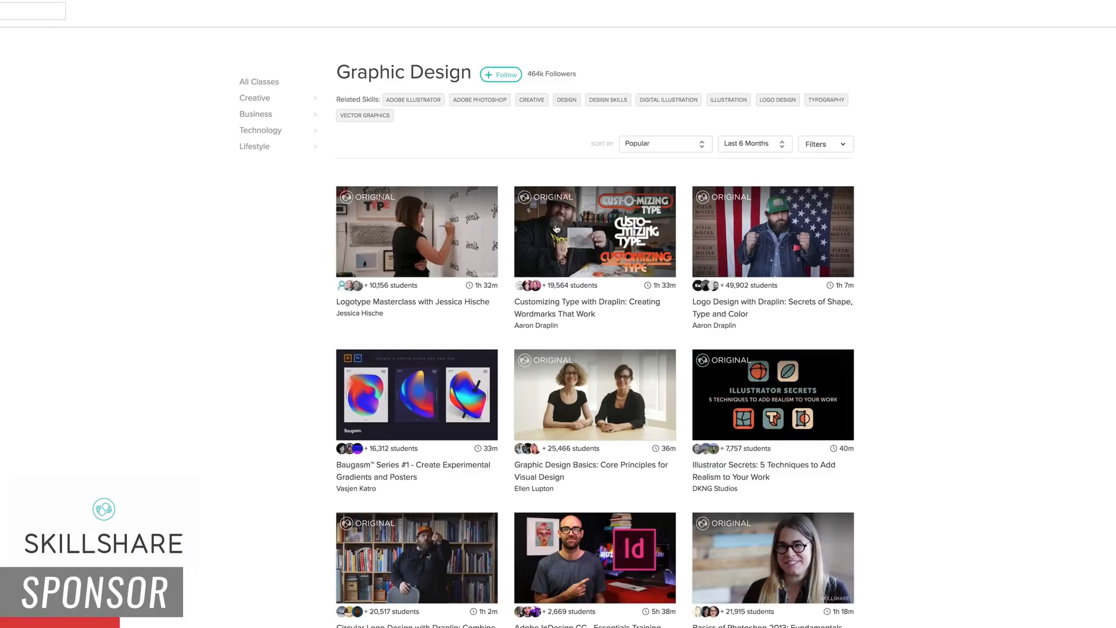
Browse the full list of popular graphic design classes and return to the beginning of the list.
scroll(183, 412, "down", 8)
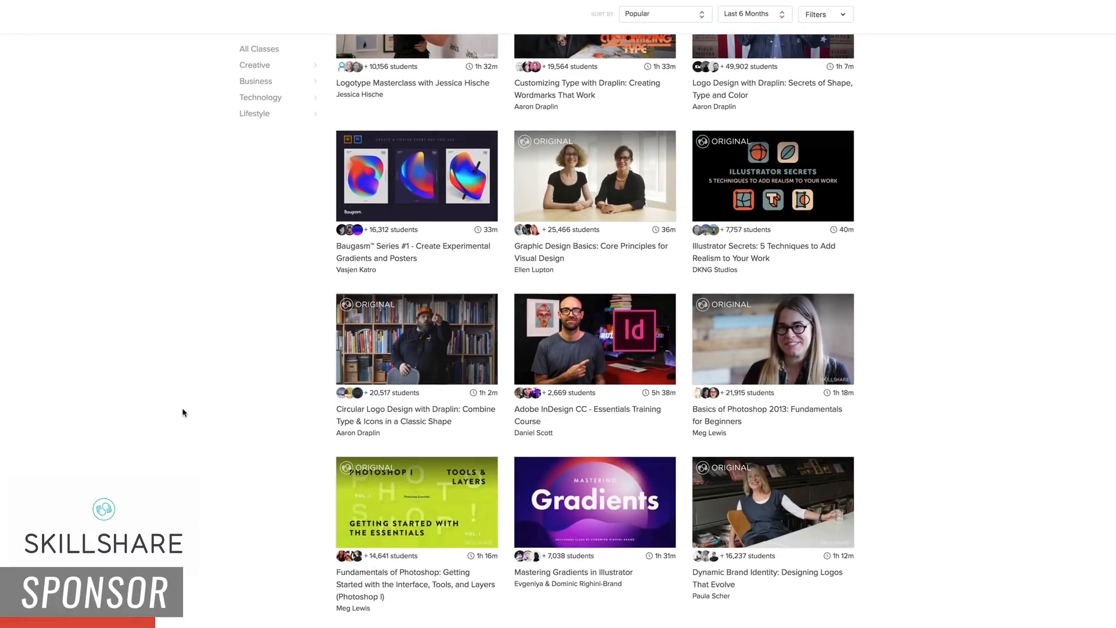
scroll(183, 413, "down", 1)
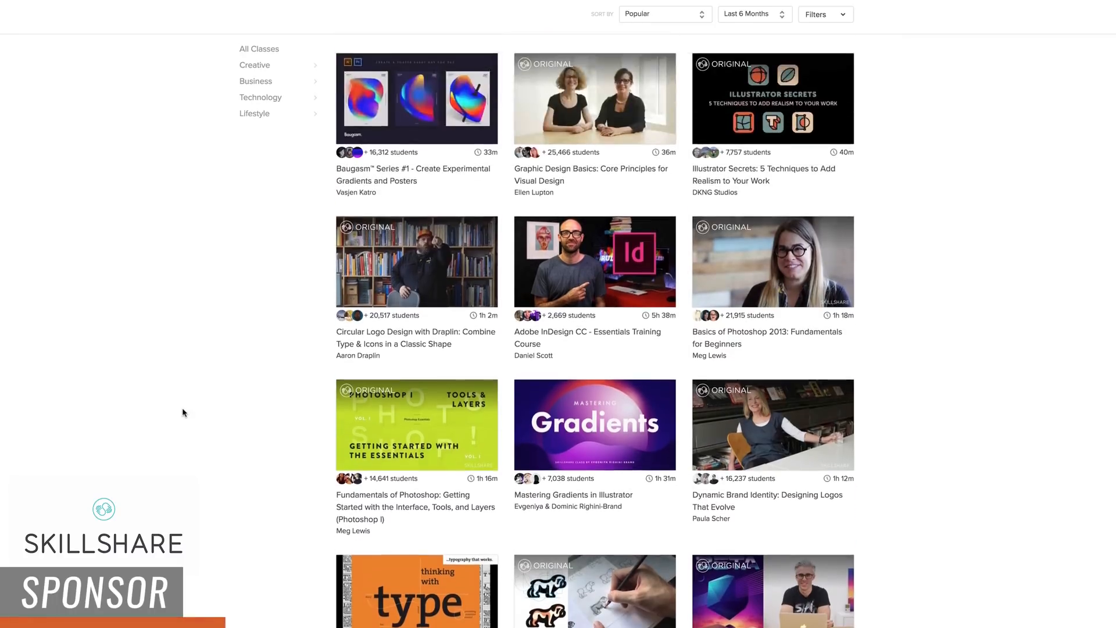
scroll(184, 412, "down", 15)
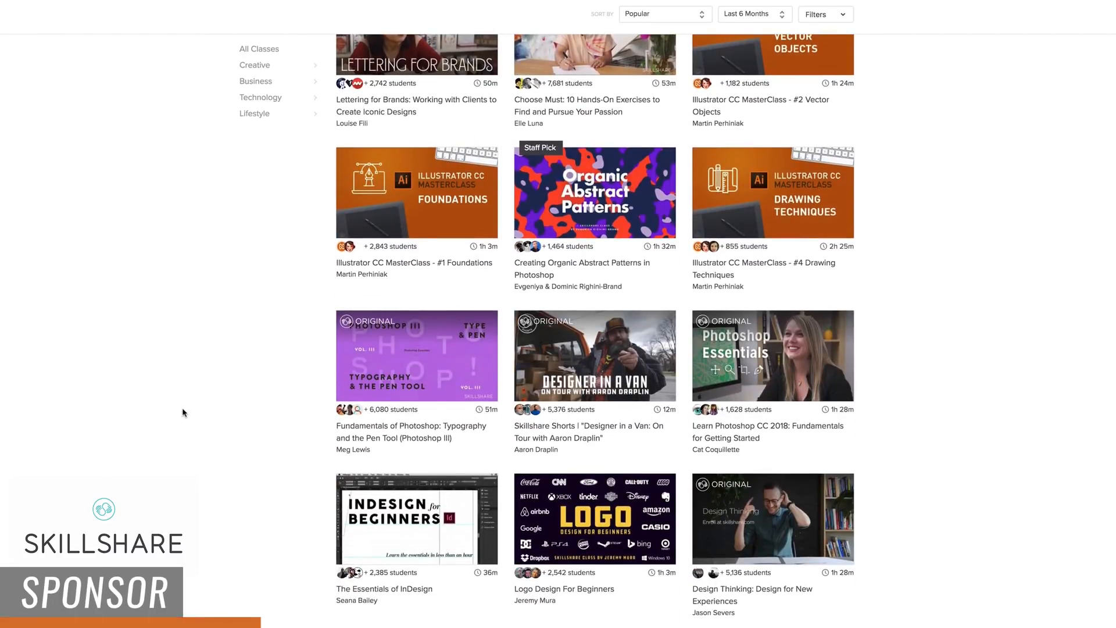
scroll(183, 413, "down", 15)
scroll(183, 413, "up", 10)
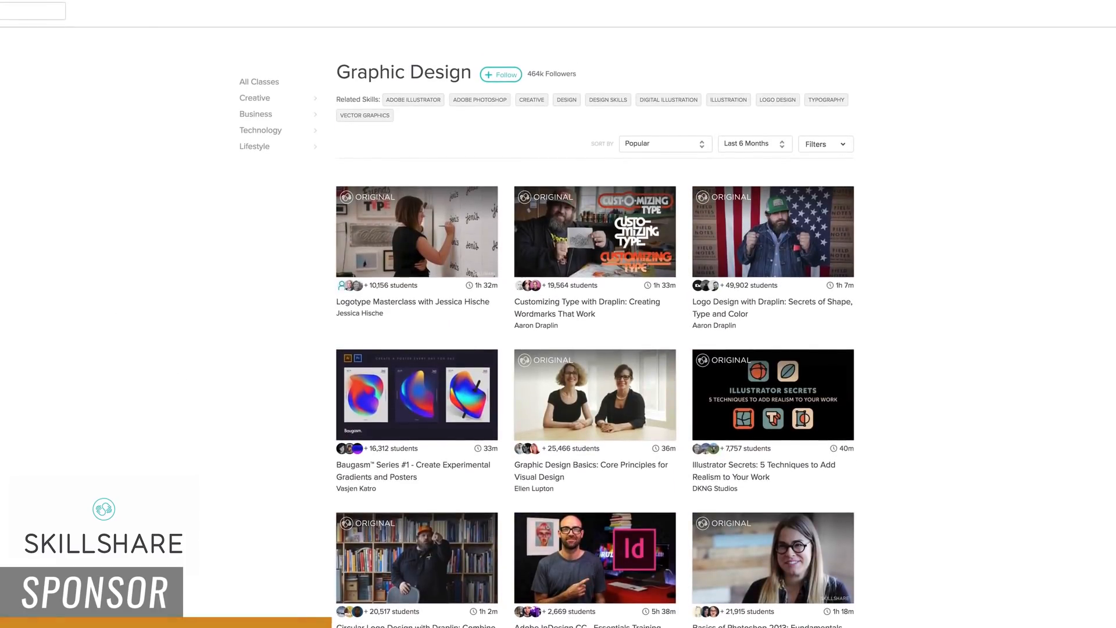
mouse_move(1, 11)
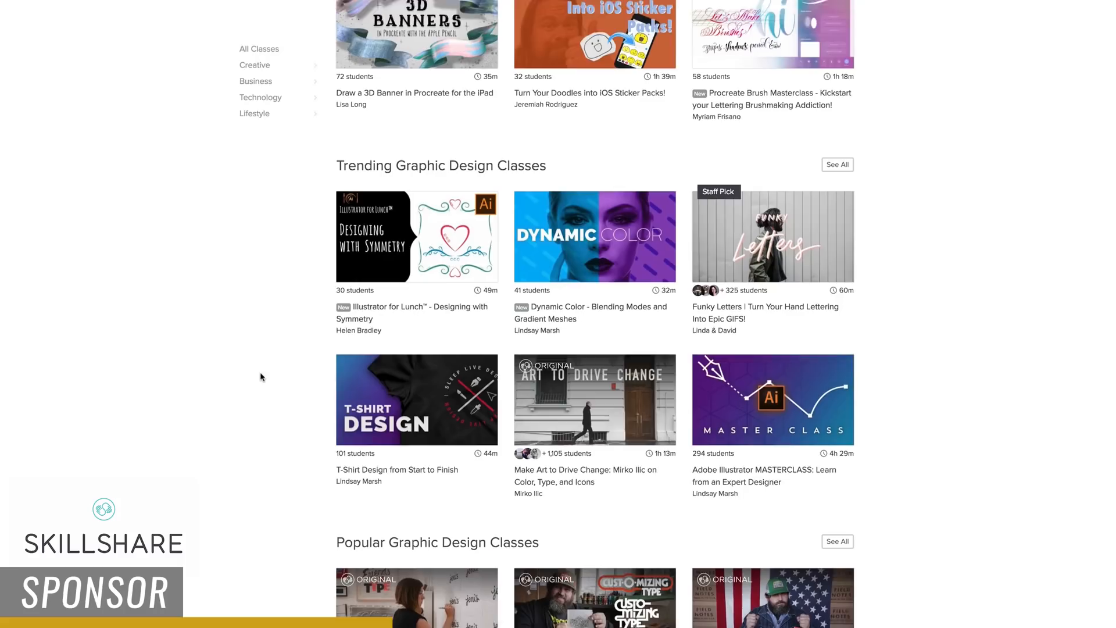
Open the logo design class "Secrets of Shape, Type and Color" from the popular classes and review its description and video list.
scroll(259, 374, "down", 1)
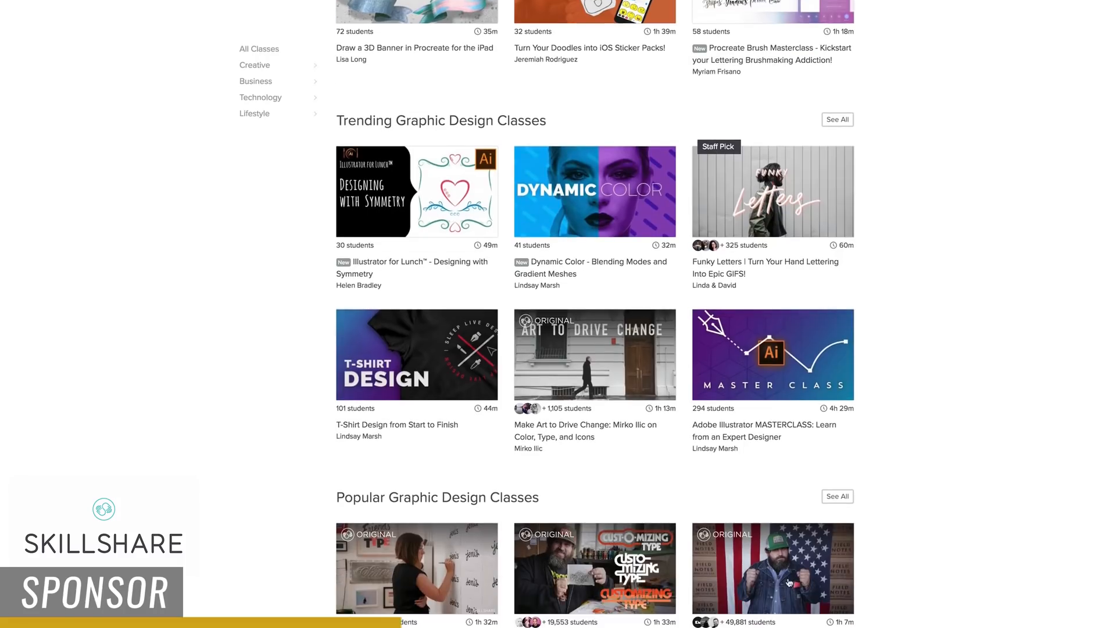
left_click(788, 582)
scroll(558, 325, "down", 5)
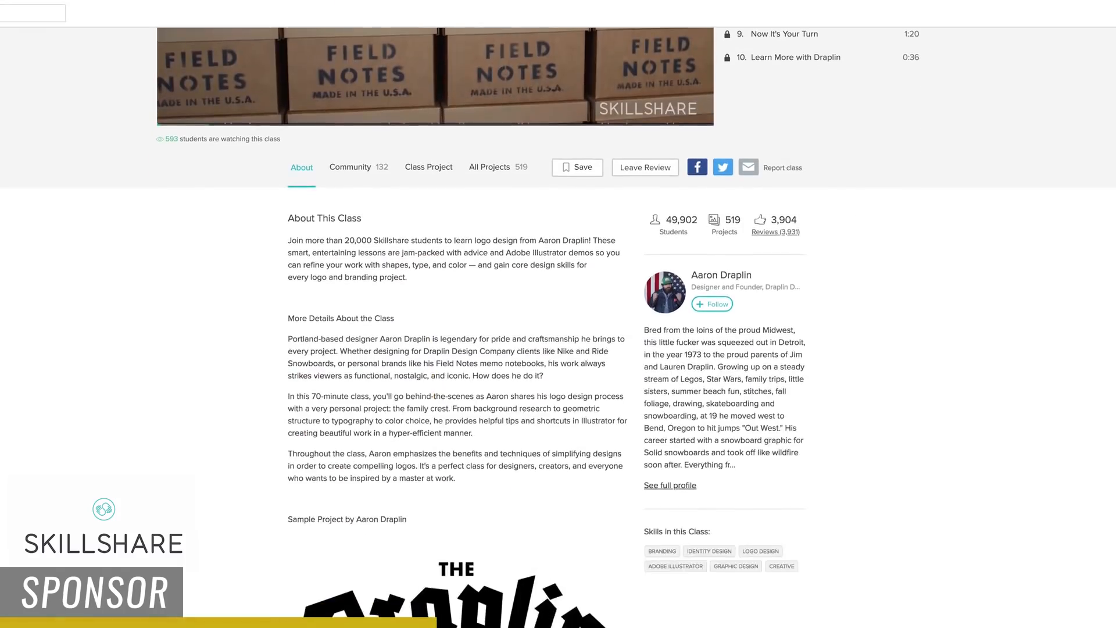
scroll(784, 152, "down", 12)
scroll(784, 152, "up", 16)
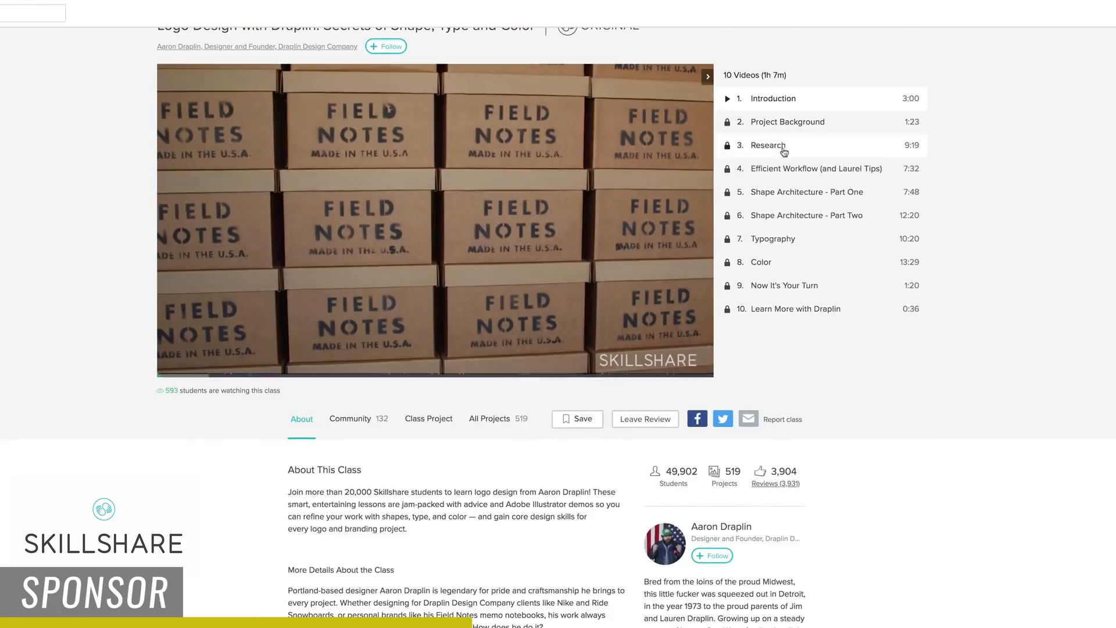
Examine the family crest projects submitted to the logo design class, including the first project in its gallery.
scroll(784, 152, "down", 15)
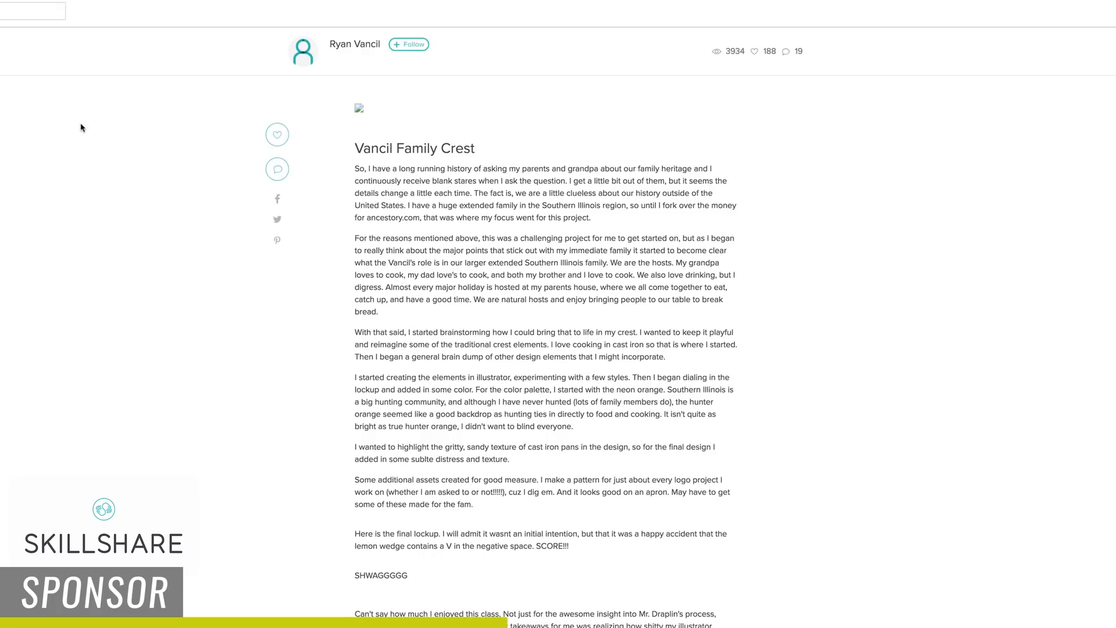
scroll(123, 461, "down", 20)
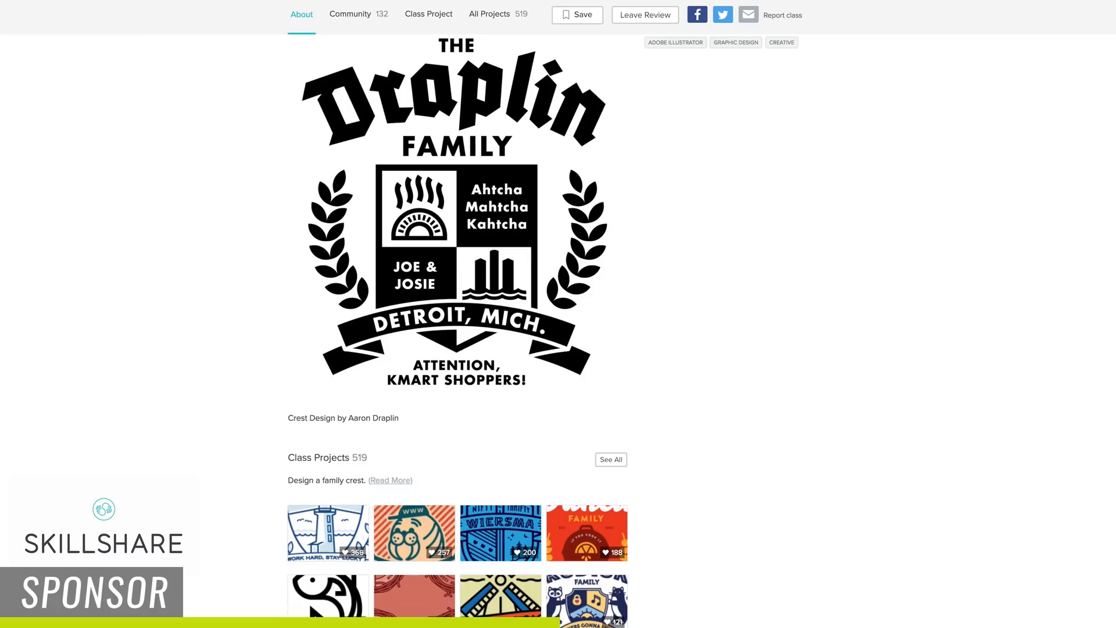
left_click(319, 531)
scroll(212, 547, "down", 20)
scroll(212, 548, "down", 8)
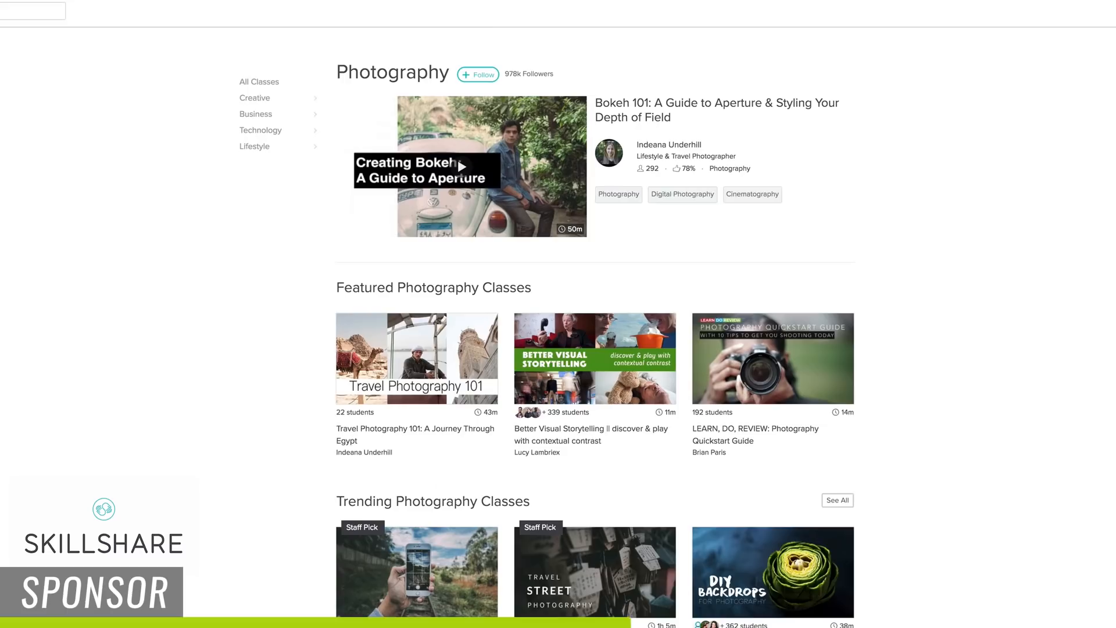
Look through the Photography page and browse the full list of Popular Photography Classes.
scroll(595, 314, "down", 10)
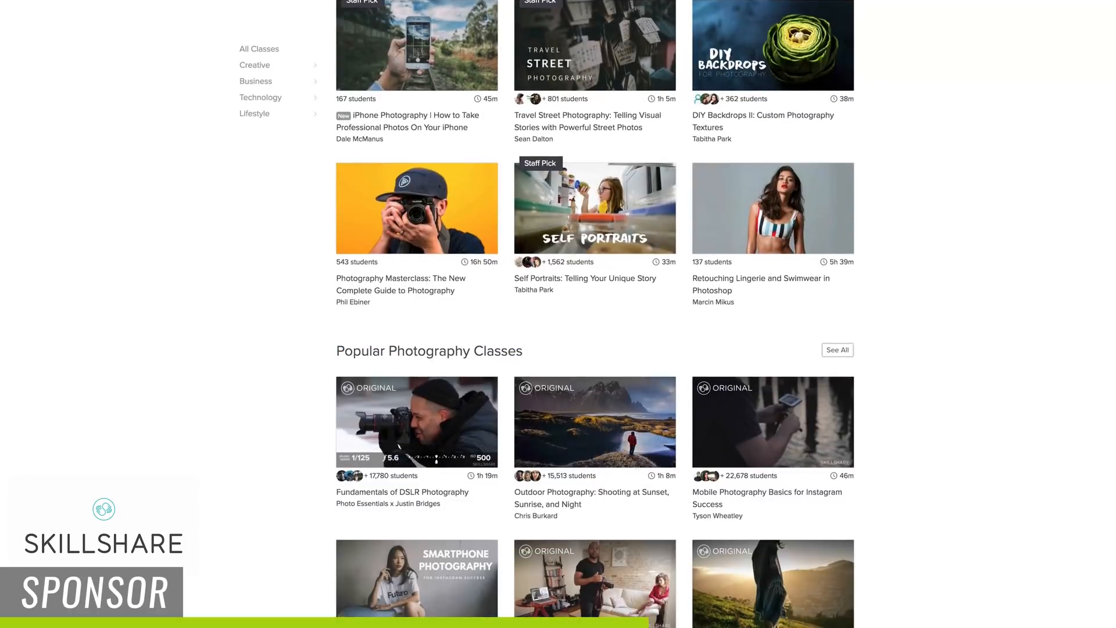
scroll(829, 598, "down", 2)
left_click(837, 294)
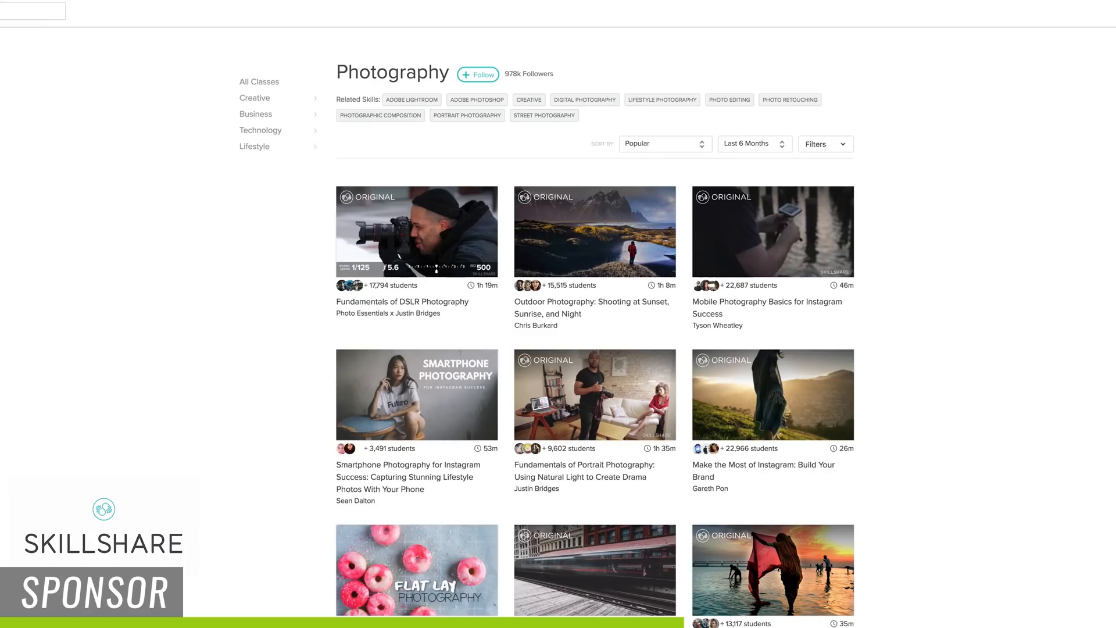
scroll(498, 431, "down", 4)
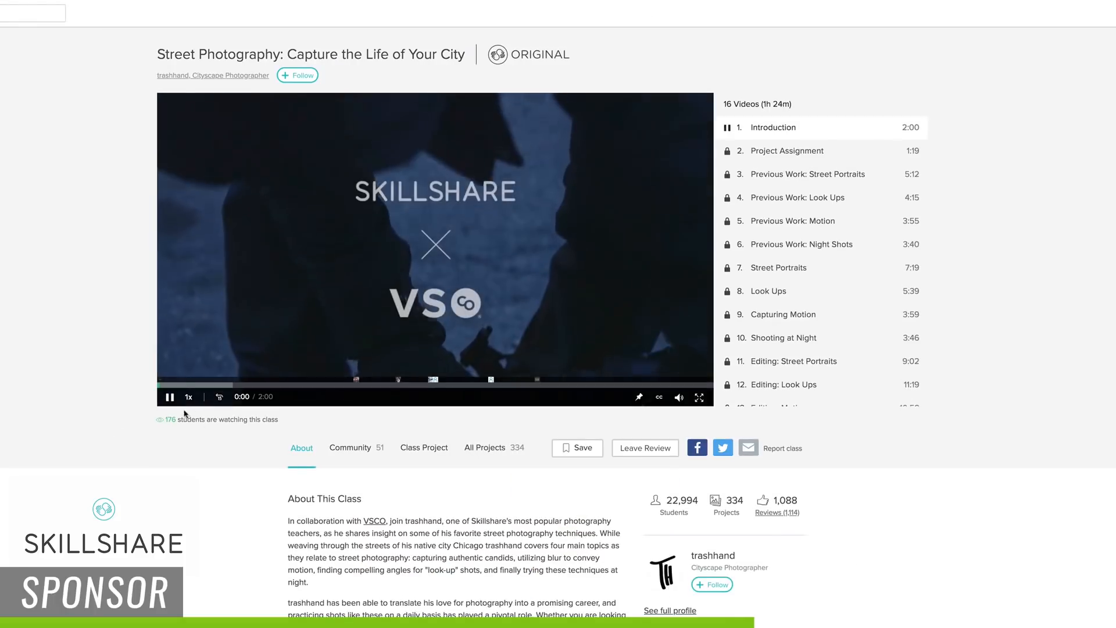
Review the description, sample photos and class projects of "Street Photography: Capture the Life of Your City".
scroll(557, 325, "down", 6)
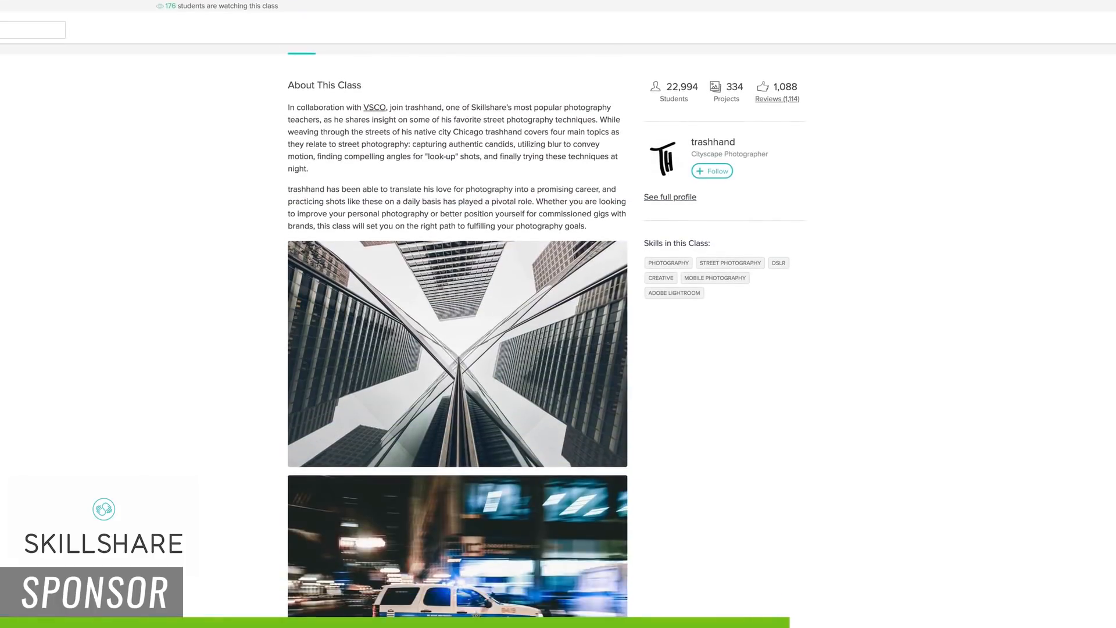
scroll(457, 325, "down", 6)
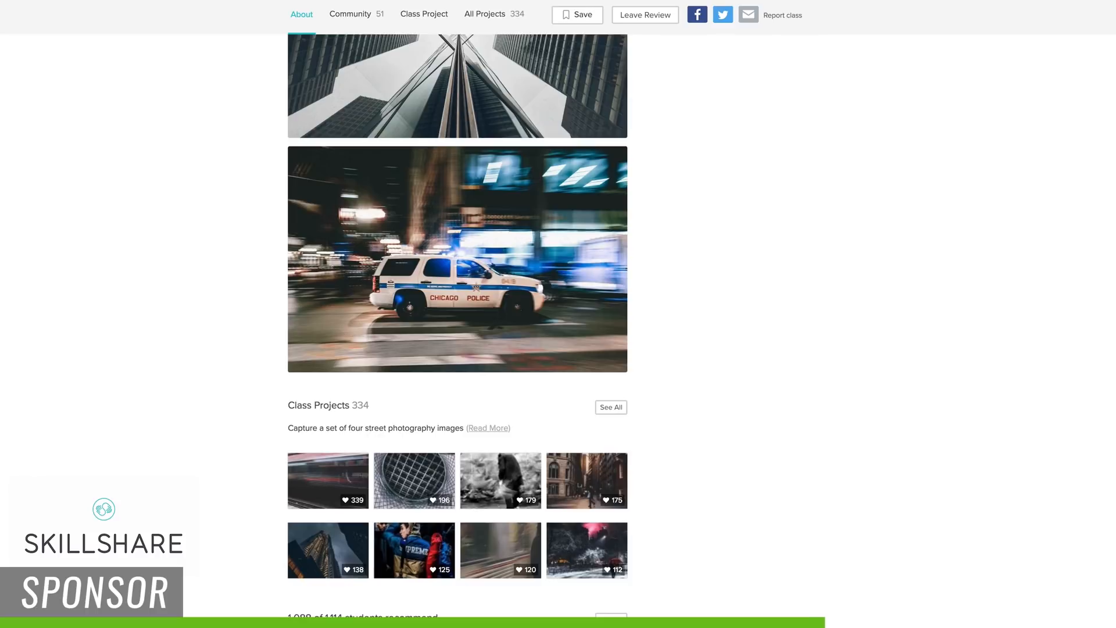
scroll(457, 325, "up", 12)
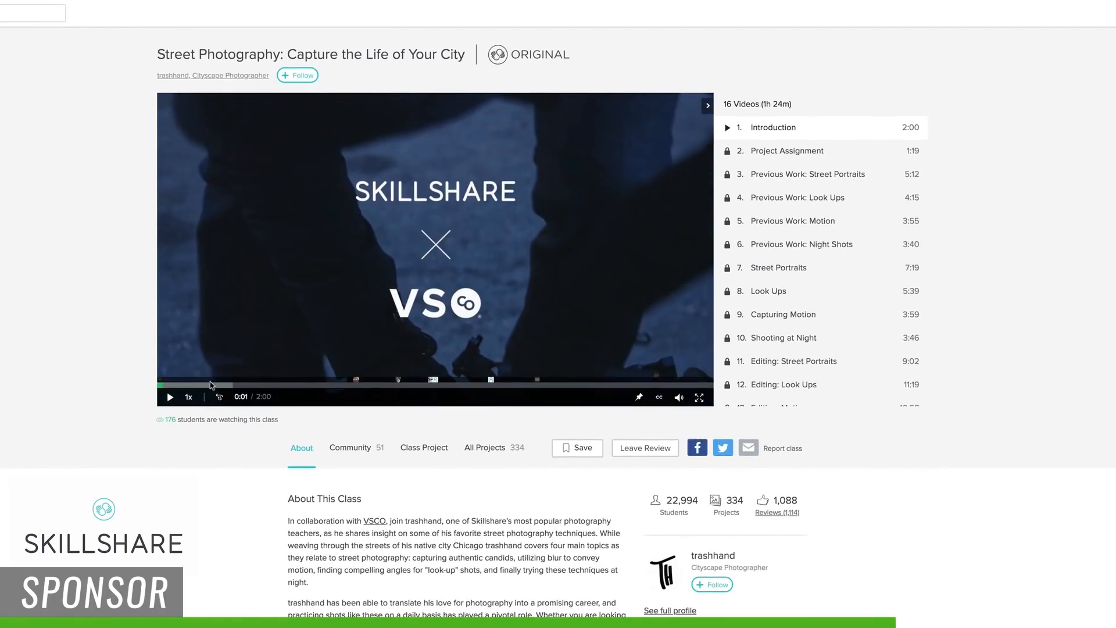
Skip forward in stages through the street photography class's Introduction video to preview it.
left_click(212, 385)
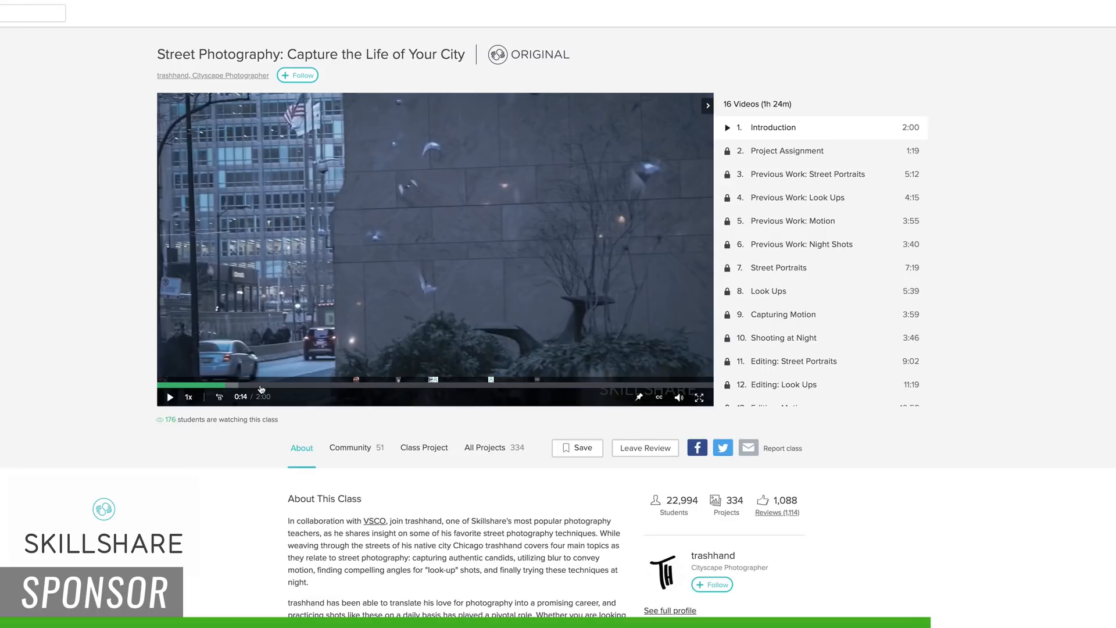
left_click(259, 388)
left_click(290, 388)
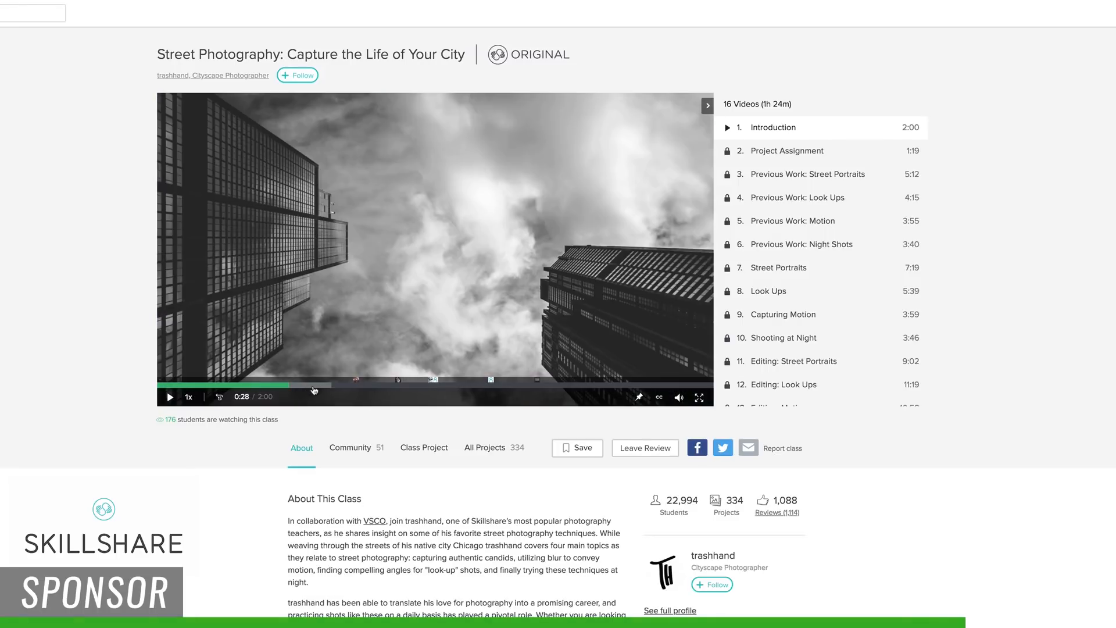
left_click(314, 388)
left_click(349, 388)
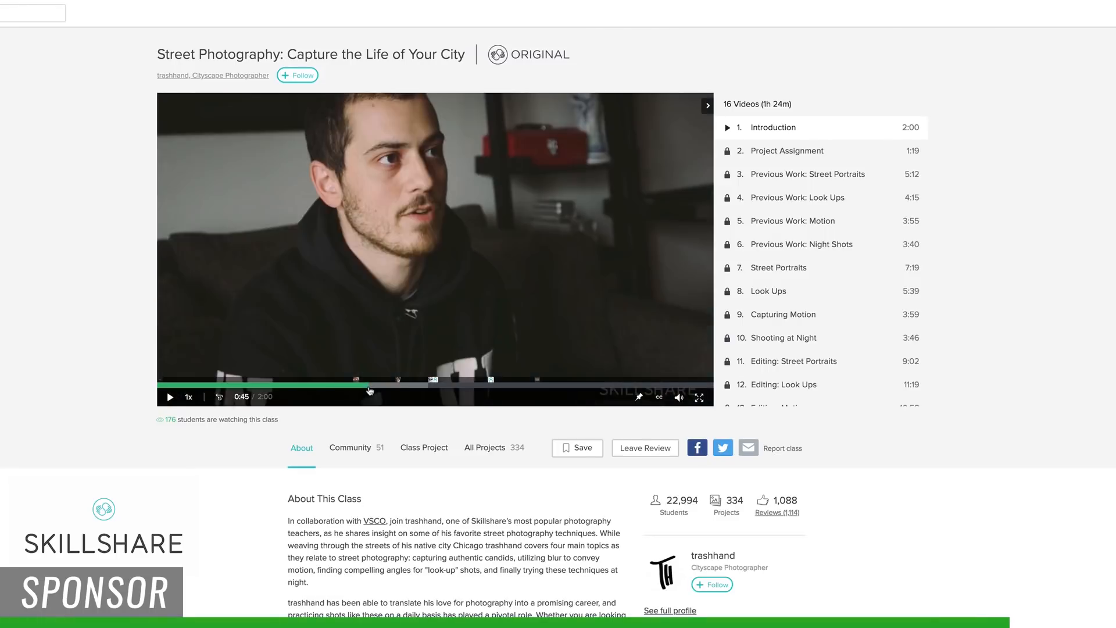
Preview the rest of the street photography class's Introduction video, jumping ahead past the 1:16 mark.
left_click(371, 387)
left_click(390, 387)
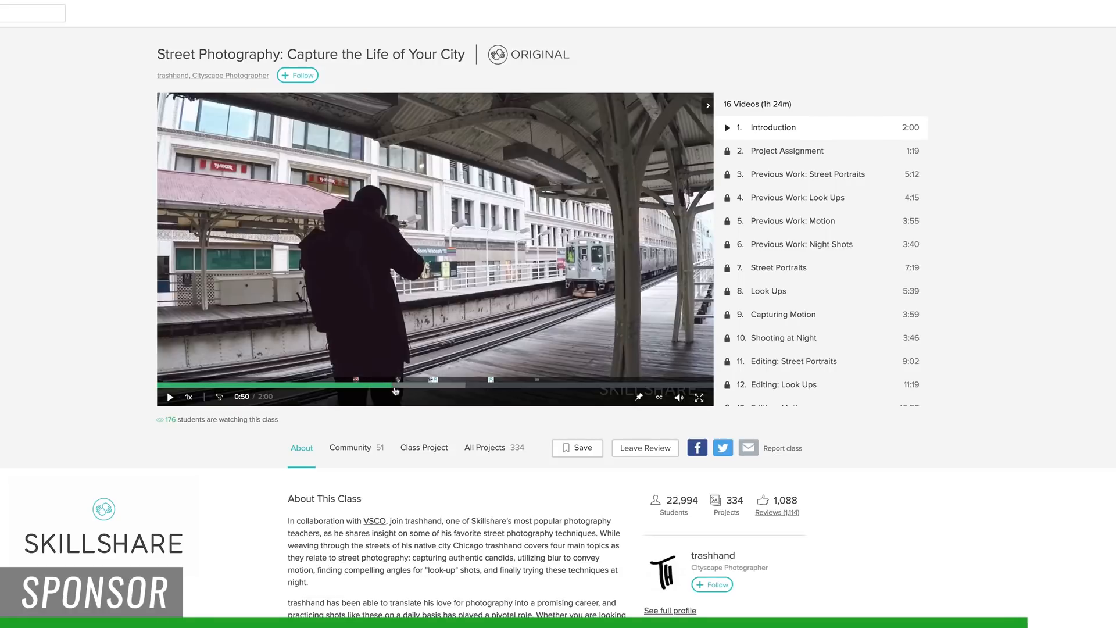
left_click(450, 387)
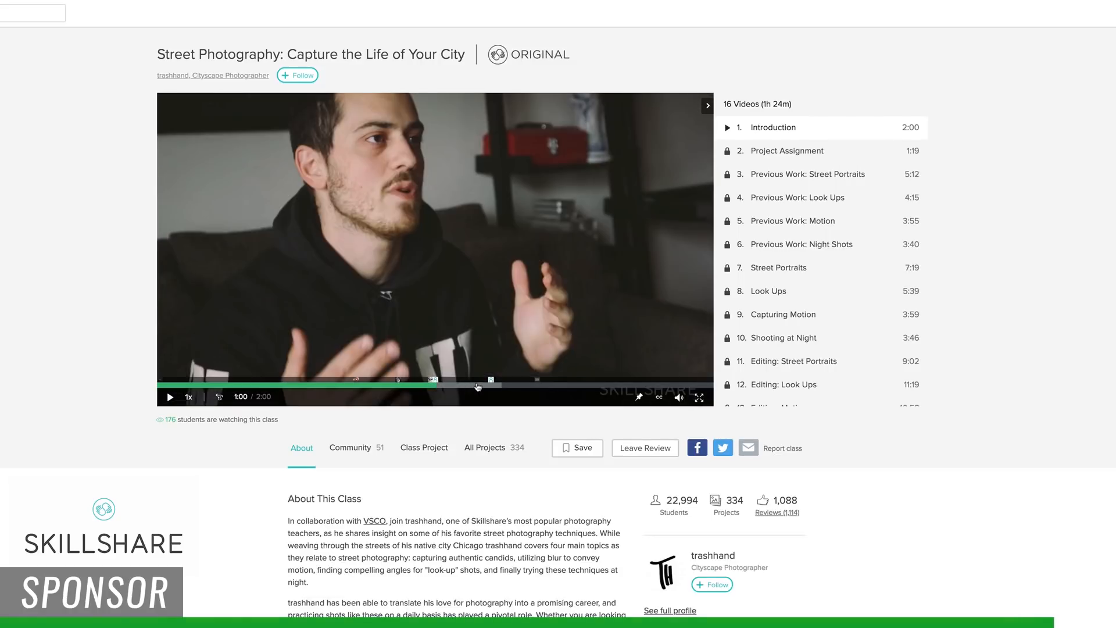
left_click(482, 387)
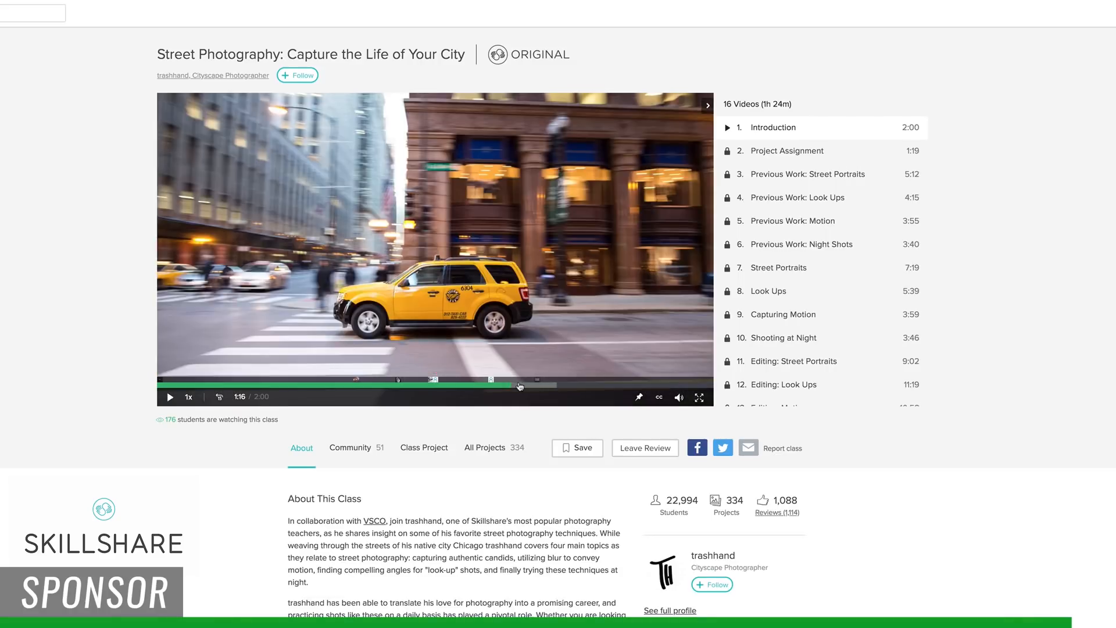
left_click(537, 386)
left_click(573, 386)
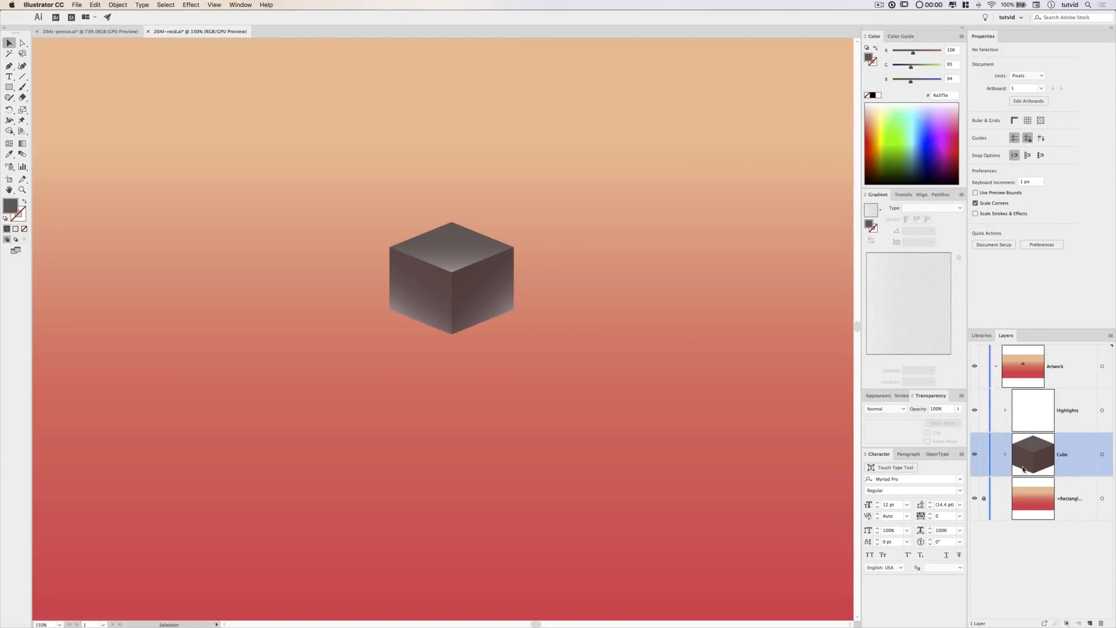
In Illustrator, paste a copy of the Cube group behind the original and scale it proportionally to 310 px wide.
left_click(1102, 455)
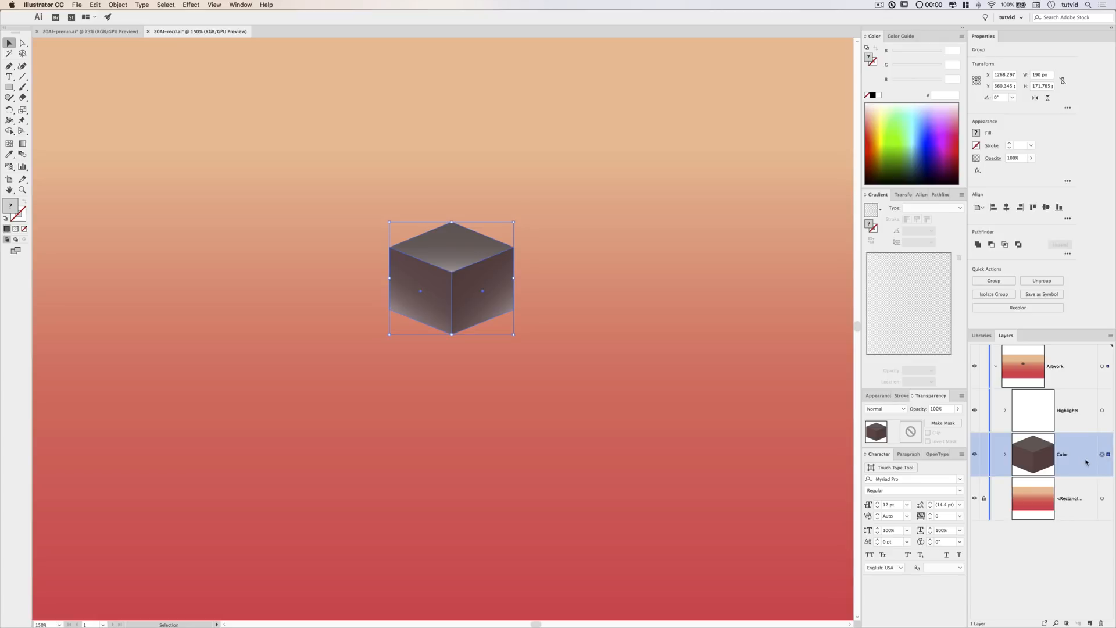
left_click(94, 5)
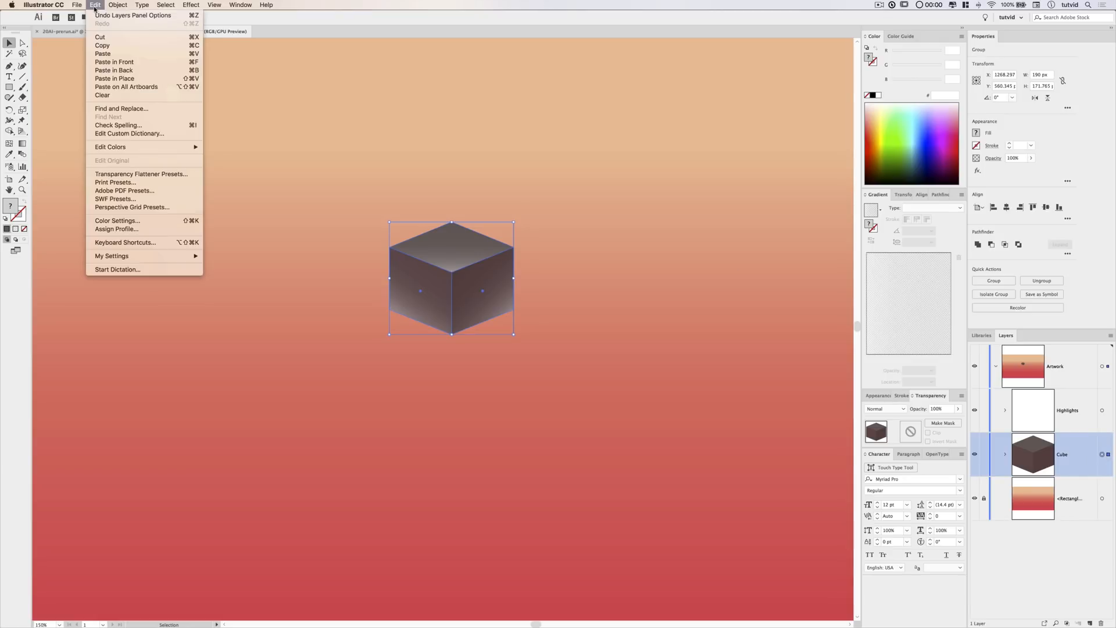
left_click(114, 70)
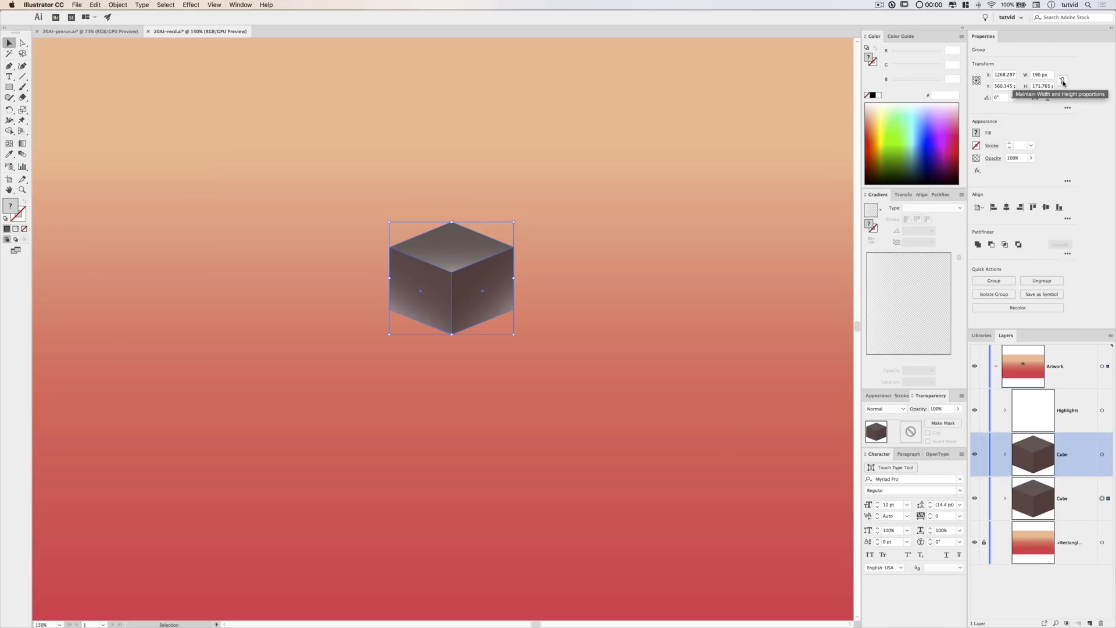
left_click(1063, 81)
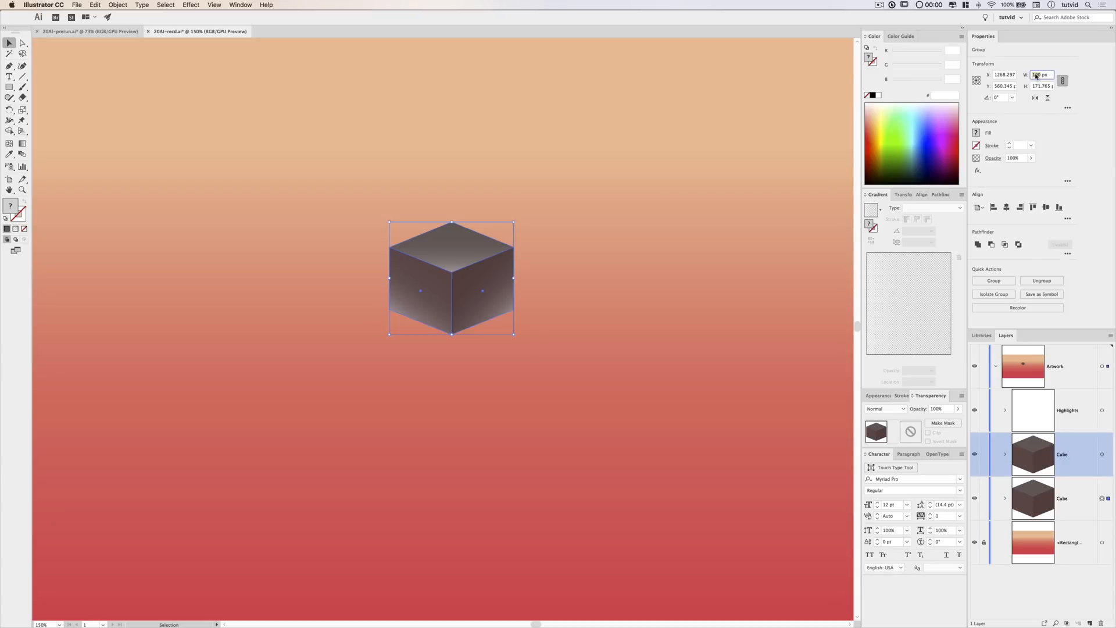
type("310")
key("Tab")
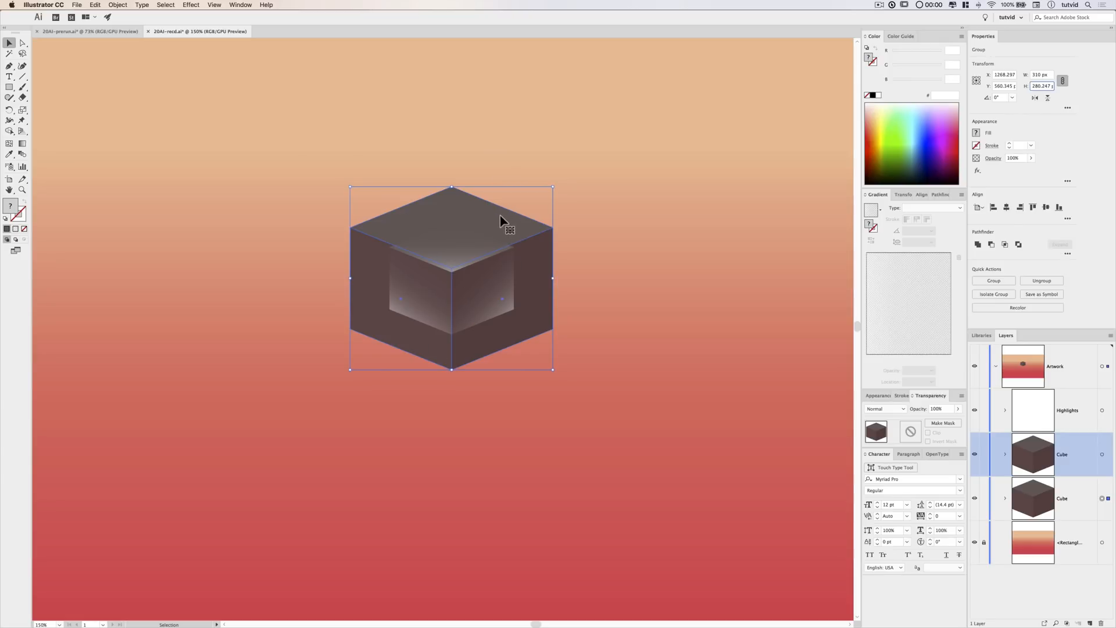
Move the enlarged cube copy straight down to a Y position of 733.345 px, beneath the small cube.
key("super+shift+a")
left_click(424, 219)
key("shift+Down")
key("shift+Down")
key("shift+Down")
key("shift+Down")
key("shift+Down")
key("Down")
key("Down")
key("Down")
key("Down")
key("Down")
key("shift+Down")
key("shift+Down")
key("shift+Down")
key("shift+Down")
key("shift+Down")
key("shift+Down")
key("shift+Down")
key("shift+Down")
key("shift+Down")
key("shift+Down")
key("shift+Down")
key("shift+Down")
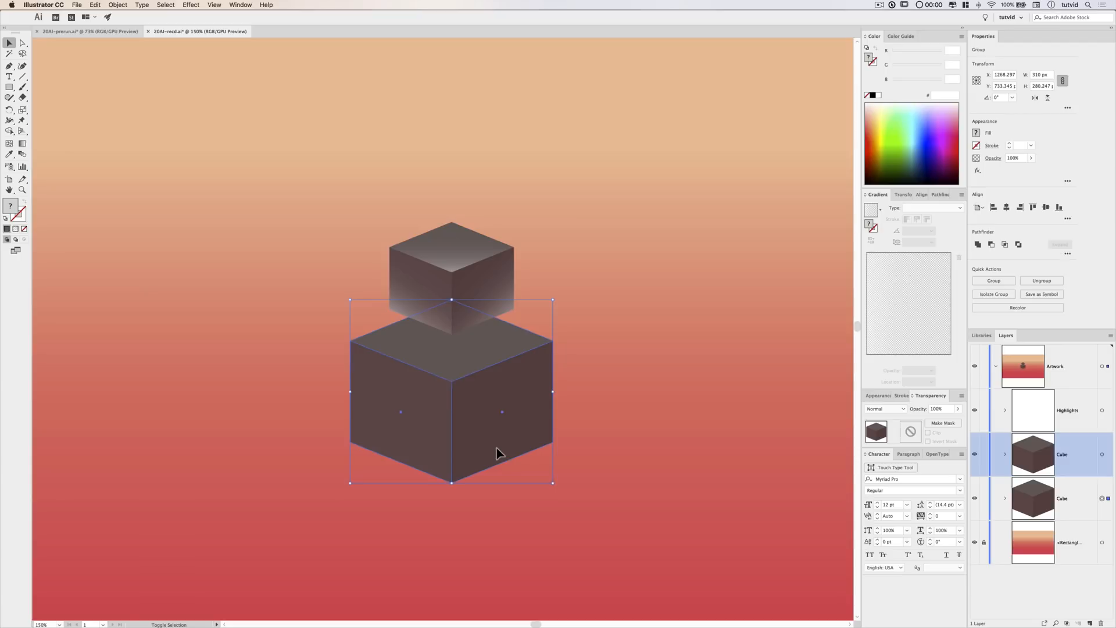
left_click(693, 385)
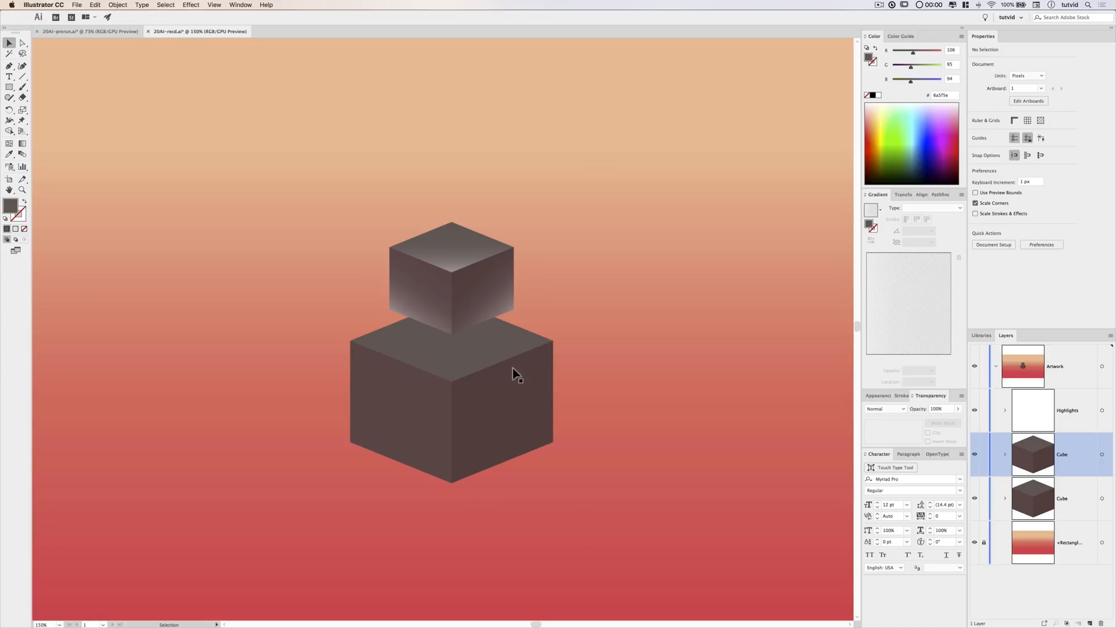
Ungroup the large lower cube into its separate faces.
left_click(443, 393)
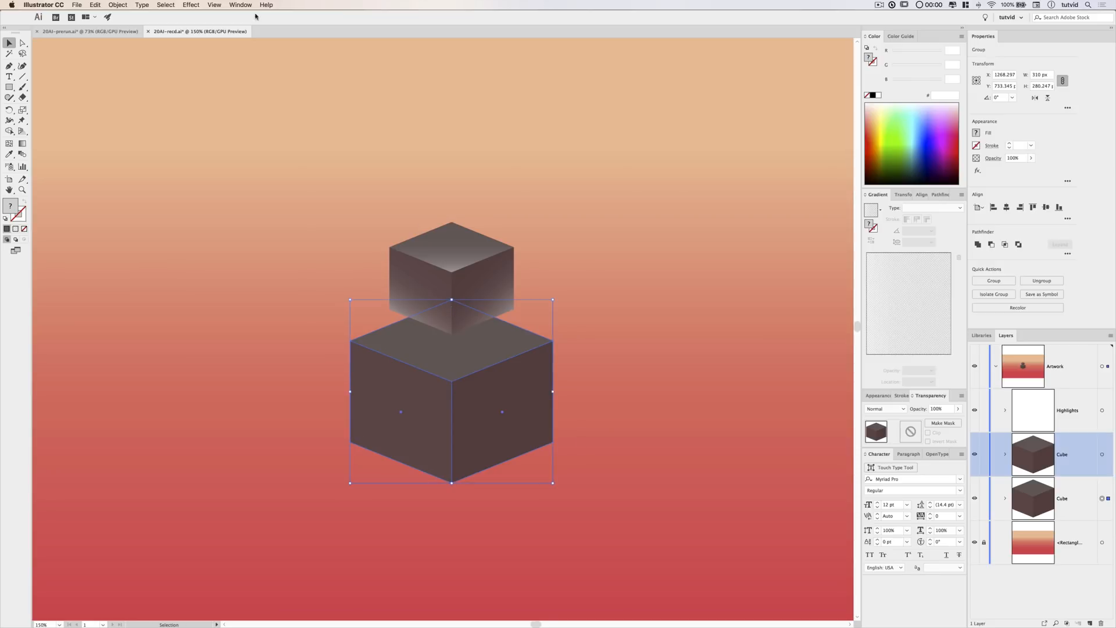
left_click(118, 4)
left_click(127, 46)
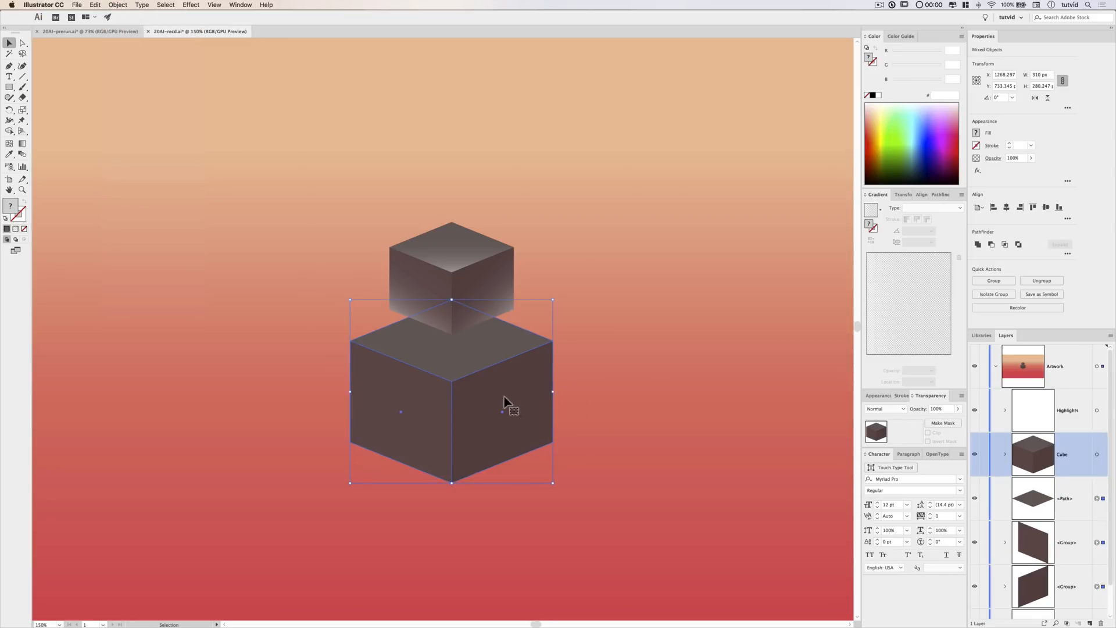
left_click(613, 388)
Fill the large cube's top face with red #d94c4c.
scroll(426, 377, "down", 3)
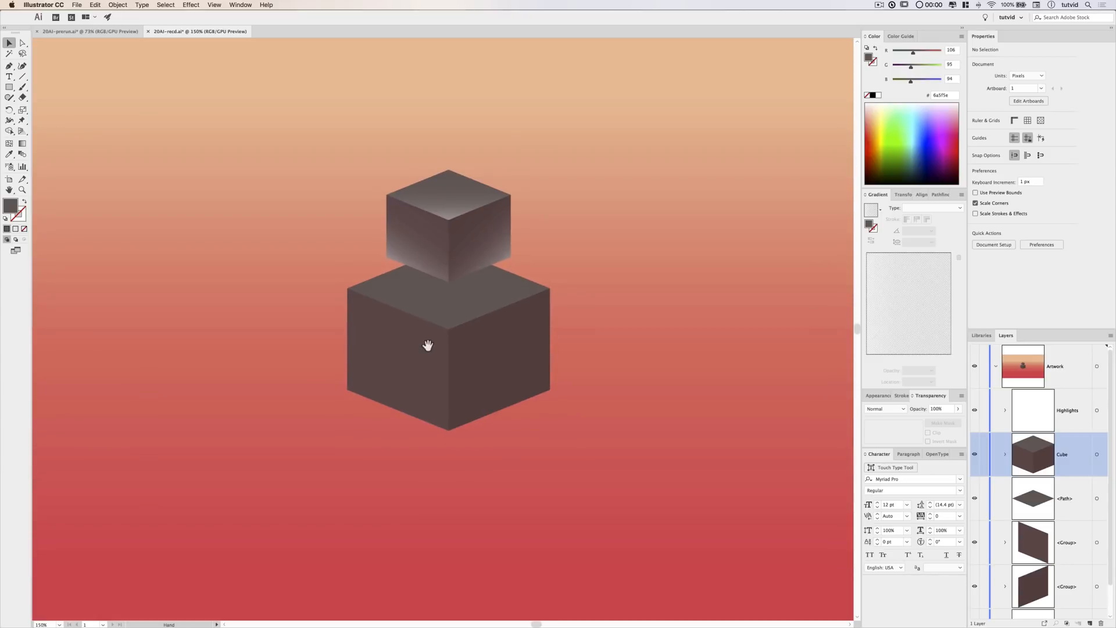
left_click(449, 309)
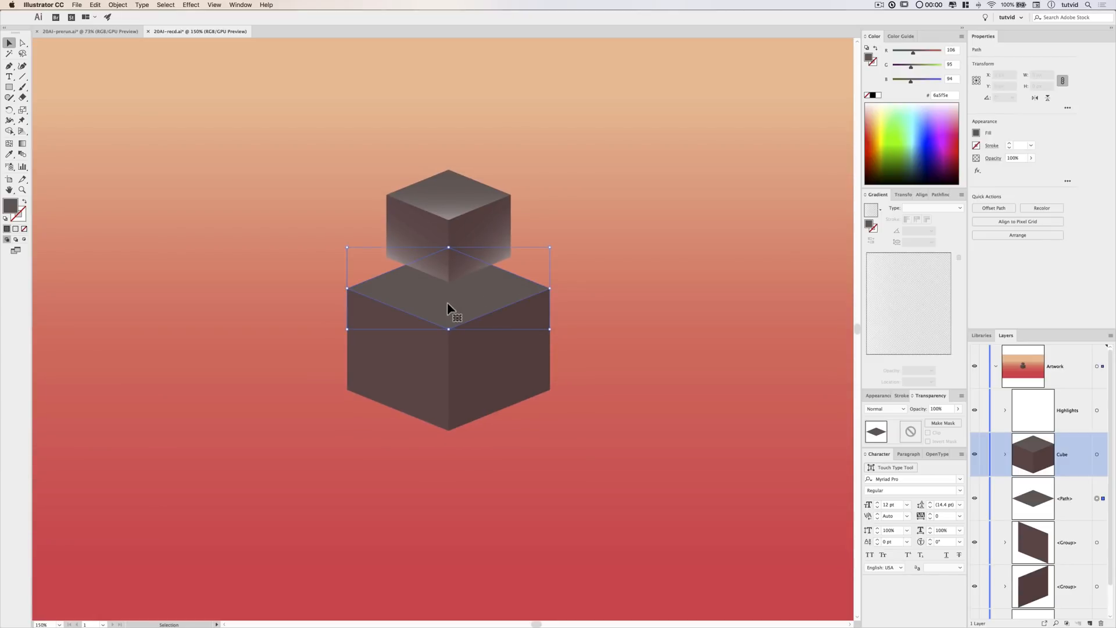
left_click(939, 97)
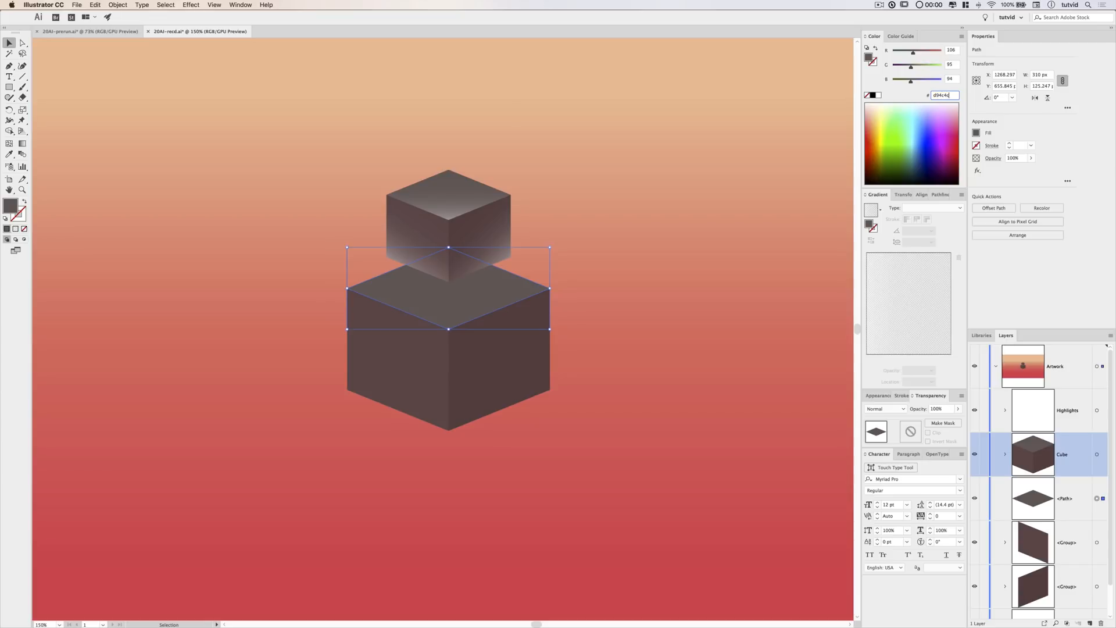
key("Return")
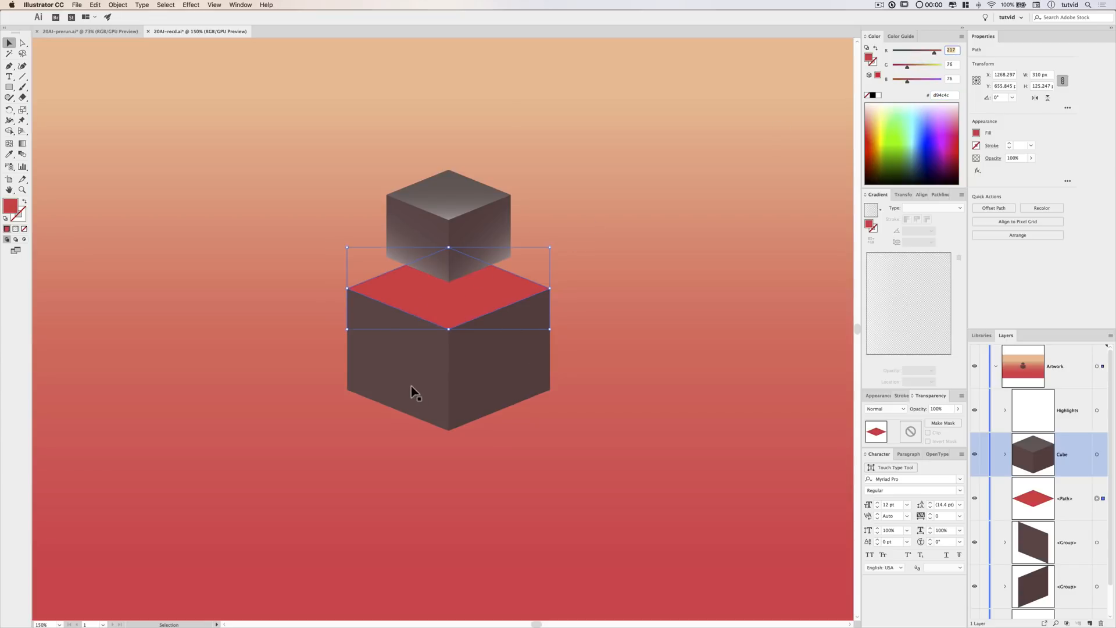
Fill the large cube's left face with the darker red #ba3837.
left_click(413, 378)
left_click(943, 95)
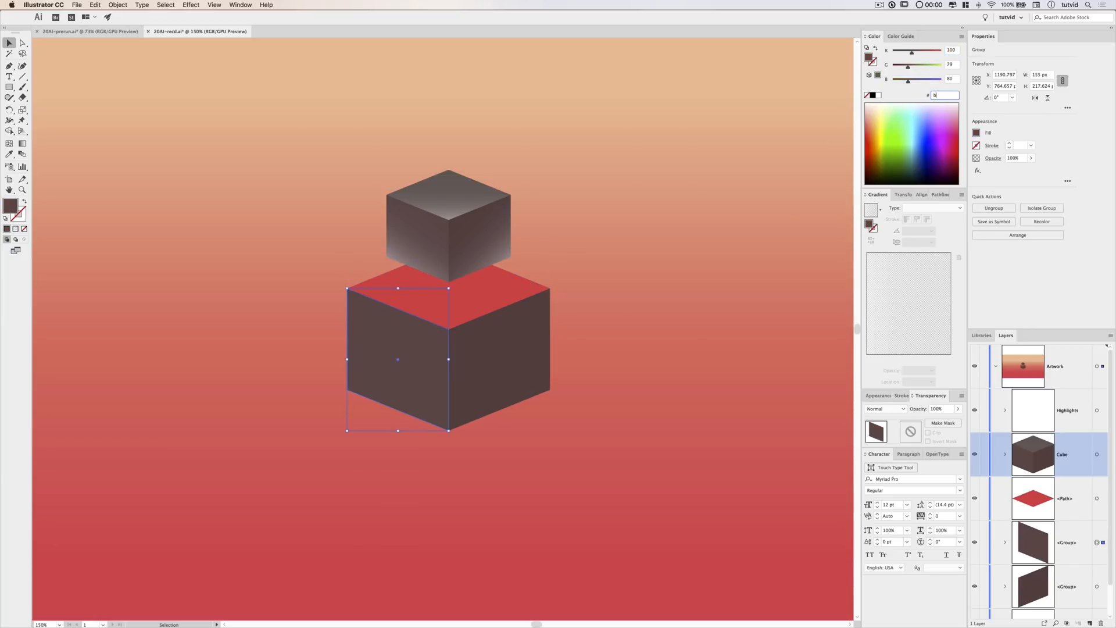
type("ba3837")
key("Tab")
Fill the large cube's right face with the dark red #b43635.
left_click(491, 367)
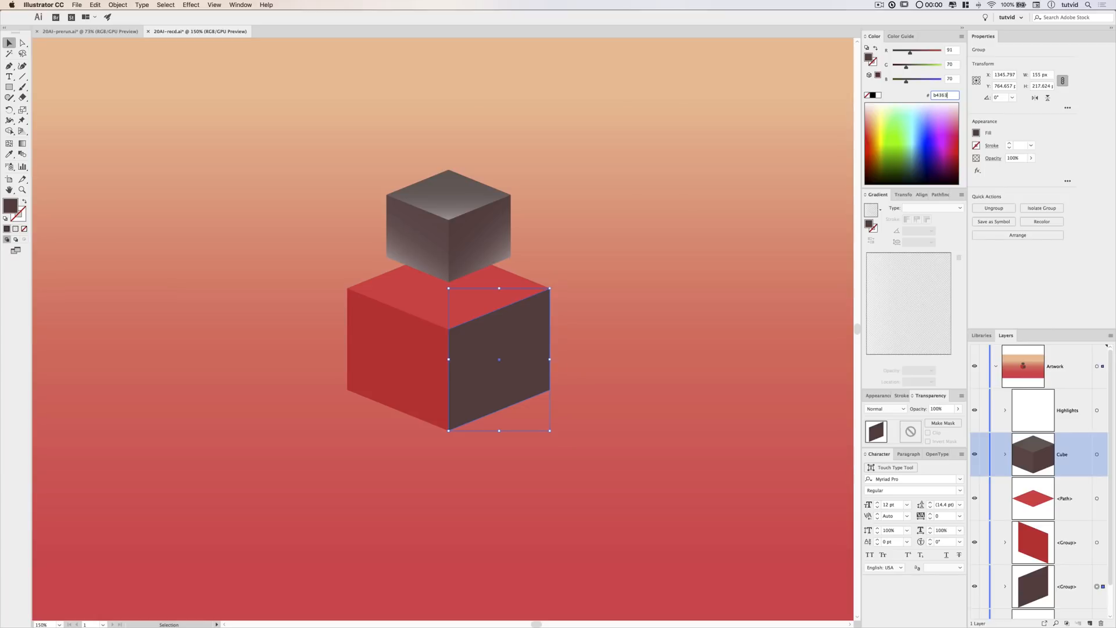
type("b43635")
key("Return")
left_click(670, 391)
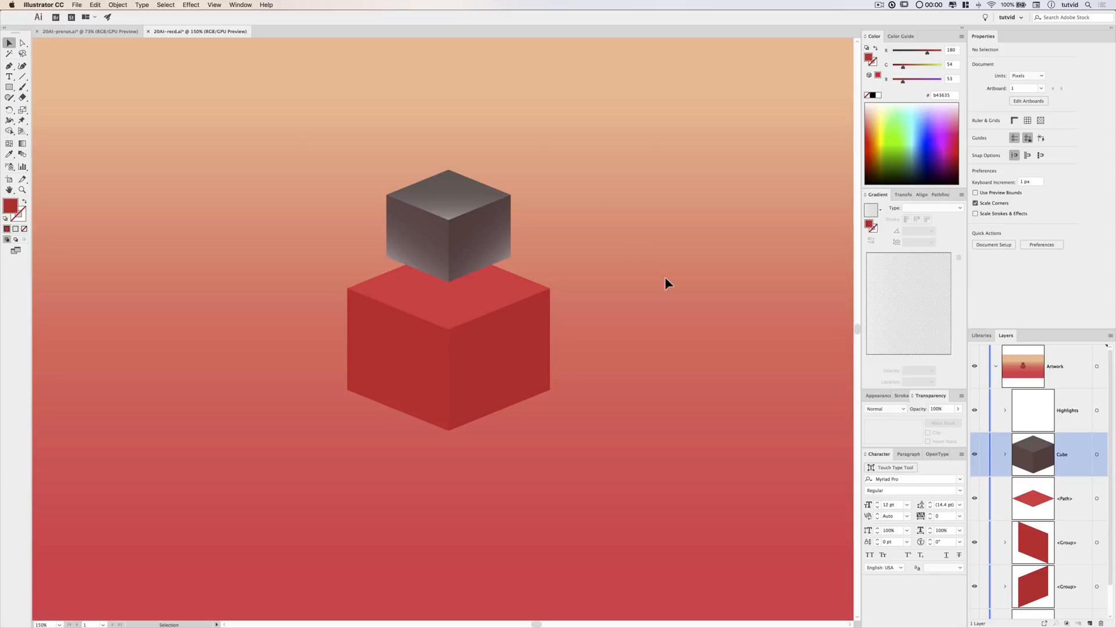
Create an offset path of -15 px from the large cube's top face and fill the new diamond white.
left_click(455, 302)
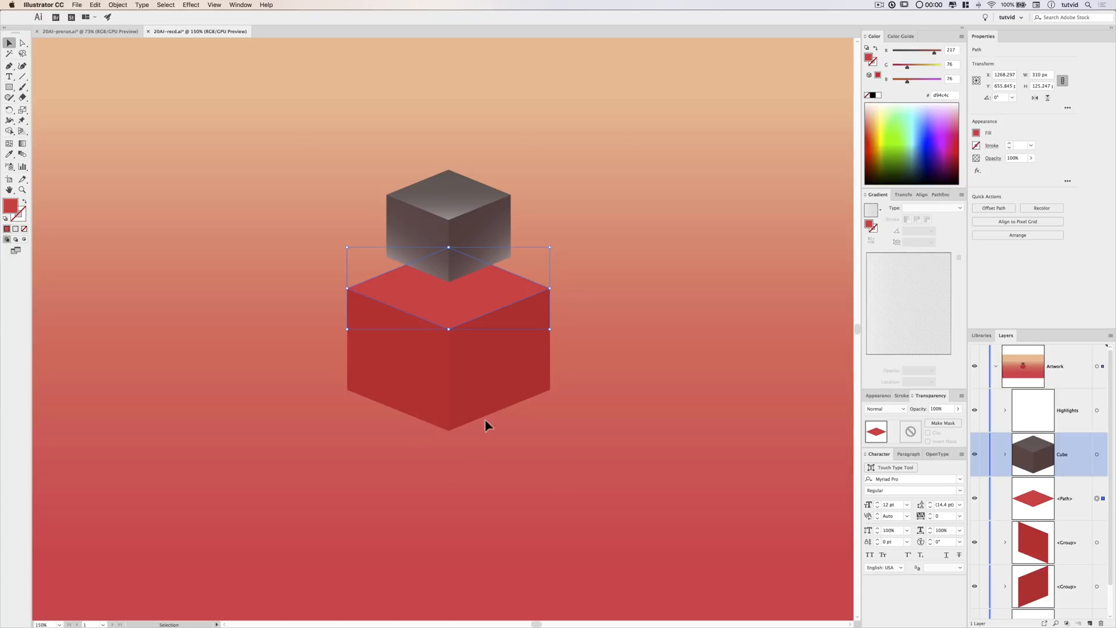
left_click(118, 5)
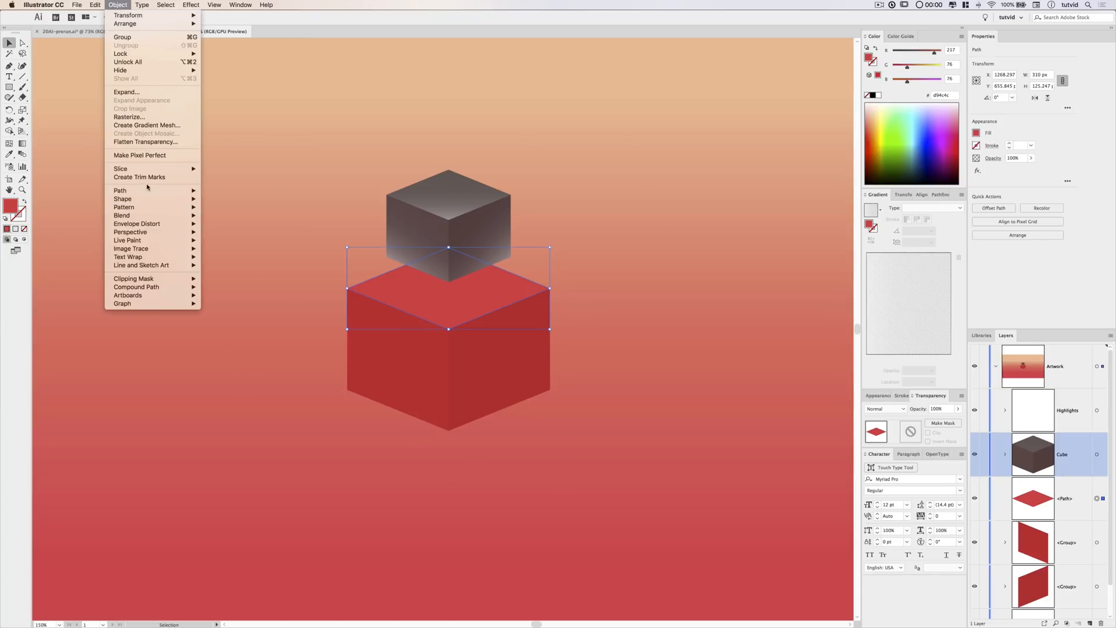
mouse_move(149, 191)
left_click(232, 215)
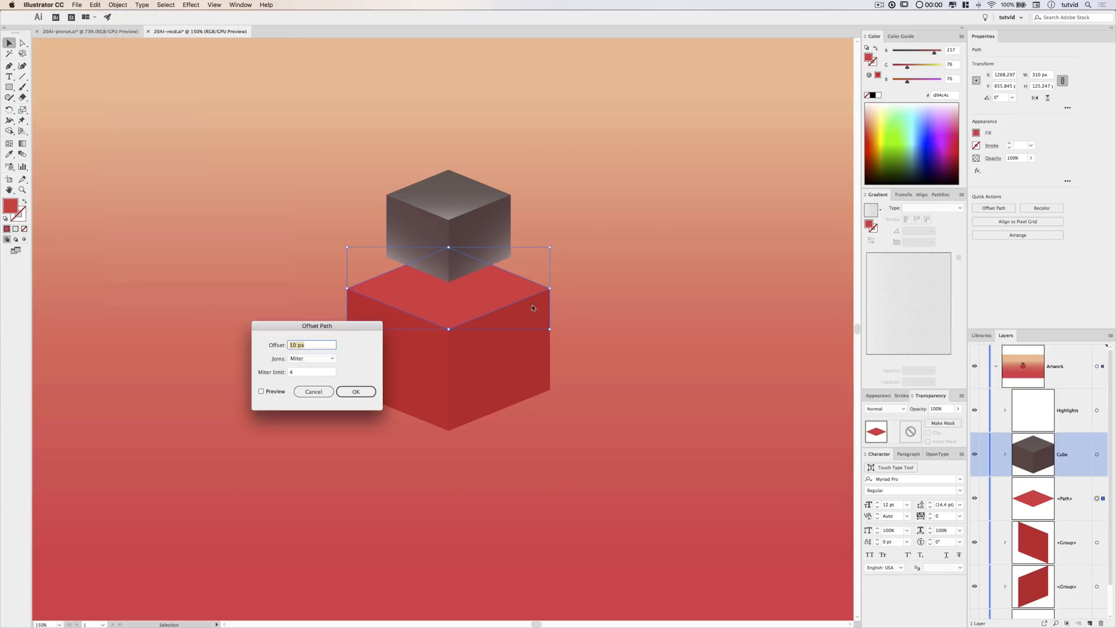
left_click_drag(319, 327, 676, 231)
left_click(689, 301)
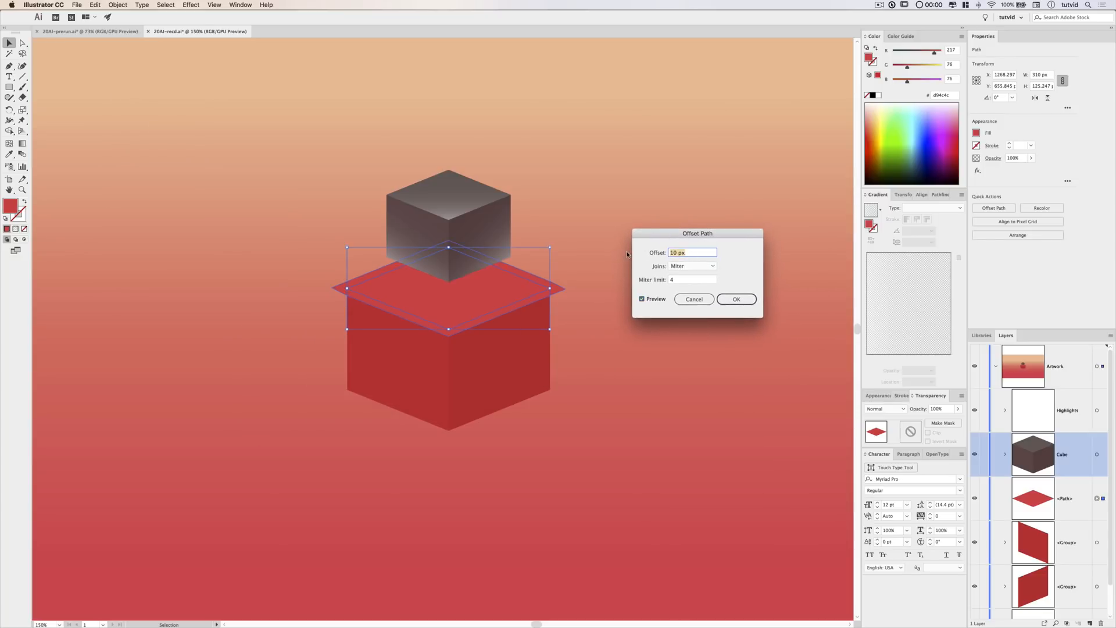
type("15")
key("Tab")
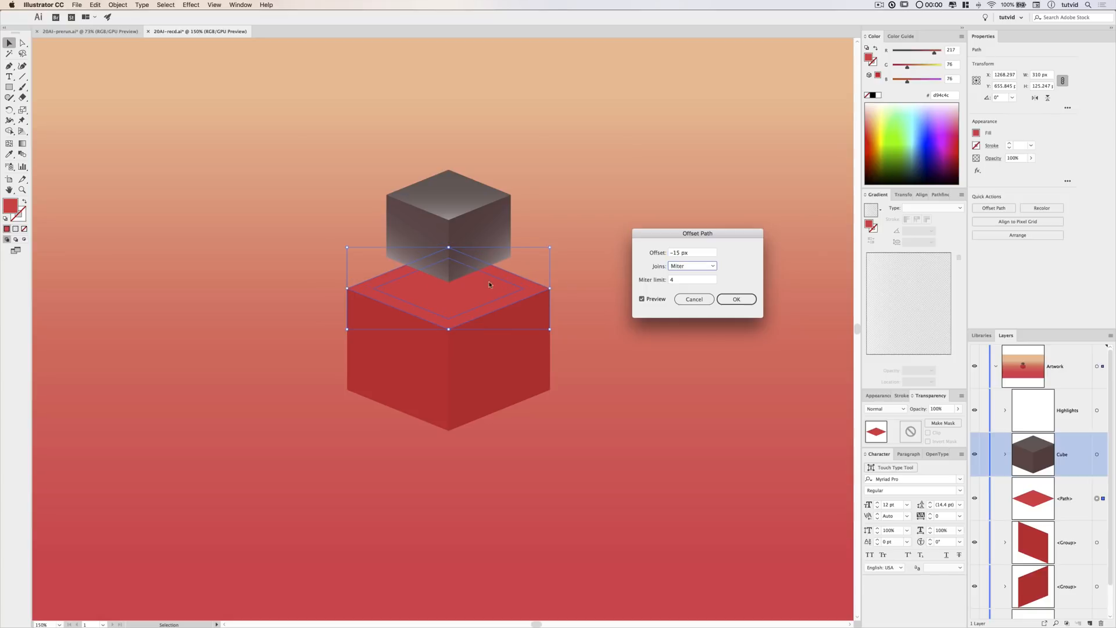
left_click(736, 298)
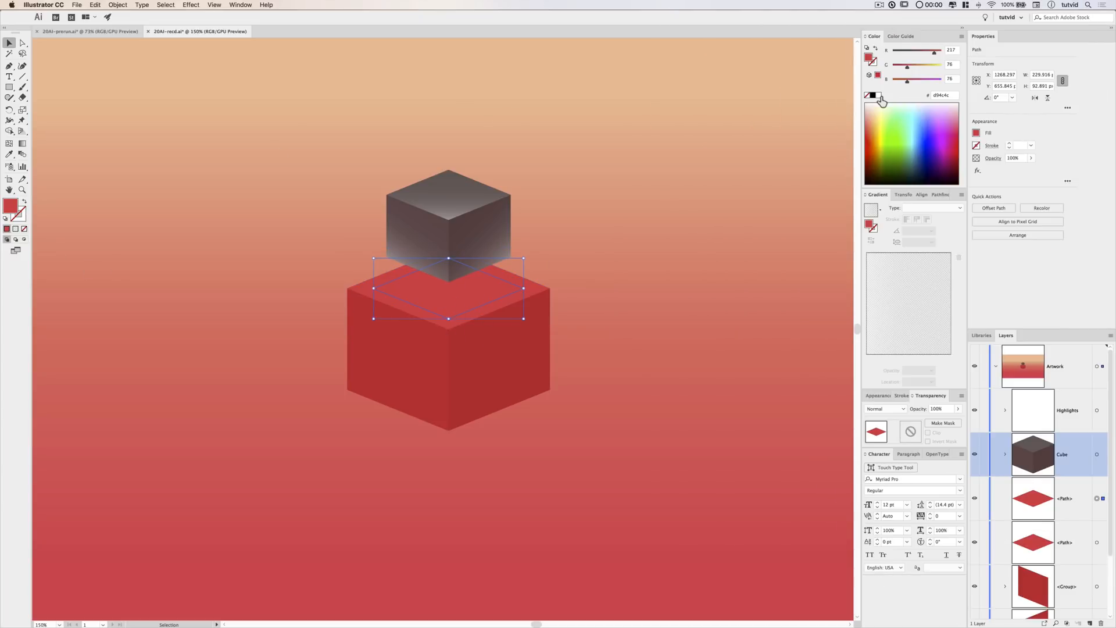
left_click(879, 96)
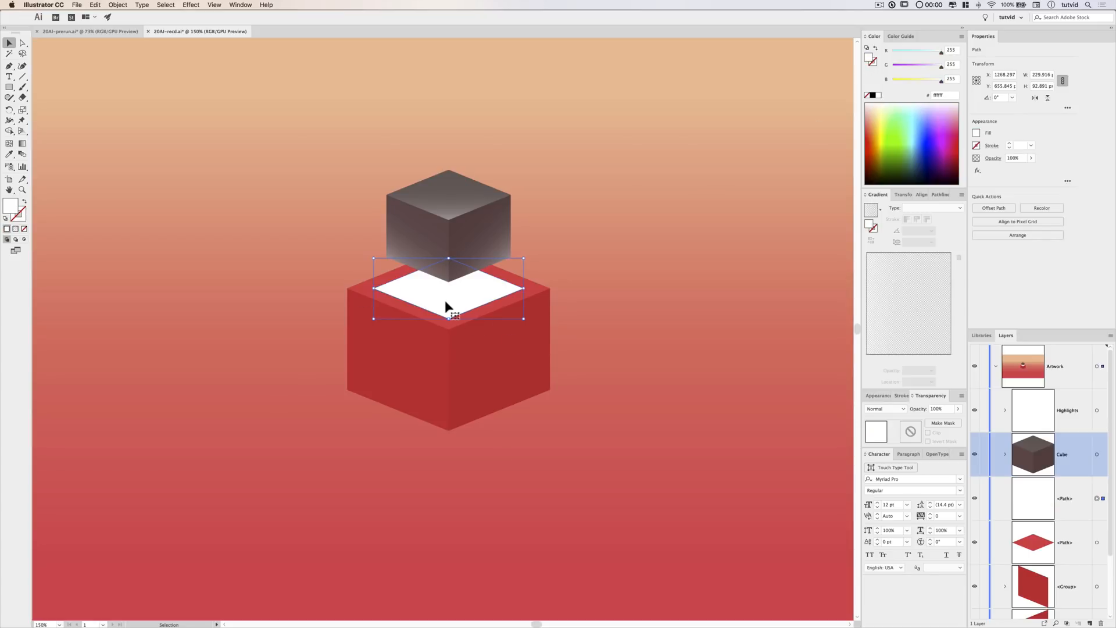
Create a second offset path of -10 px inside the white diamond, with mitered joins.
left_click(119, 5)
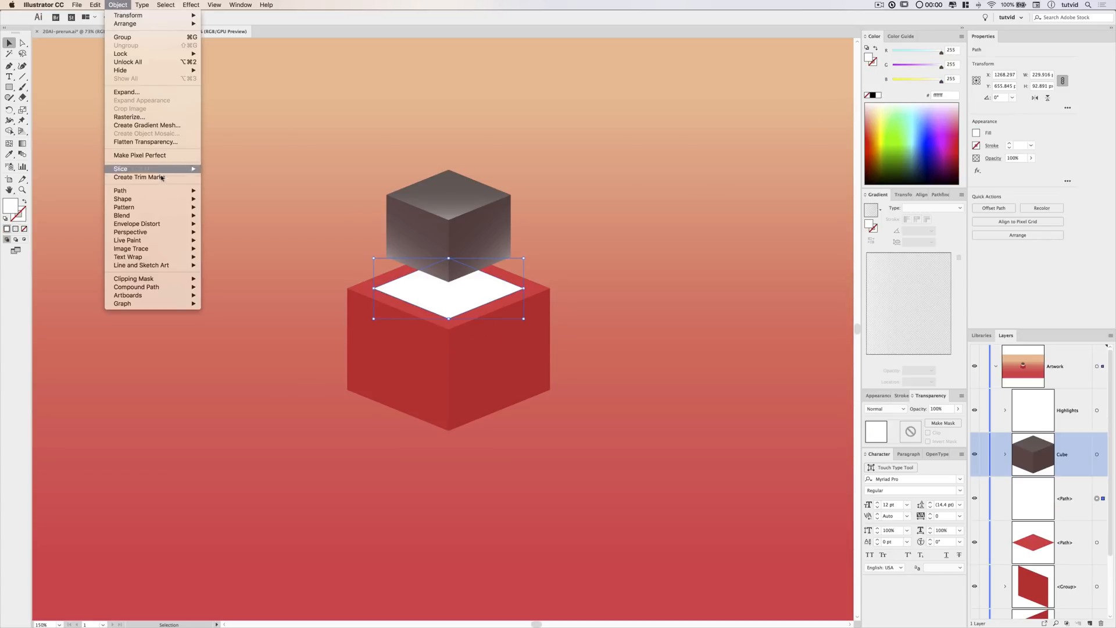
mouse_move(175, 191)
left_click(241, 221)
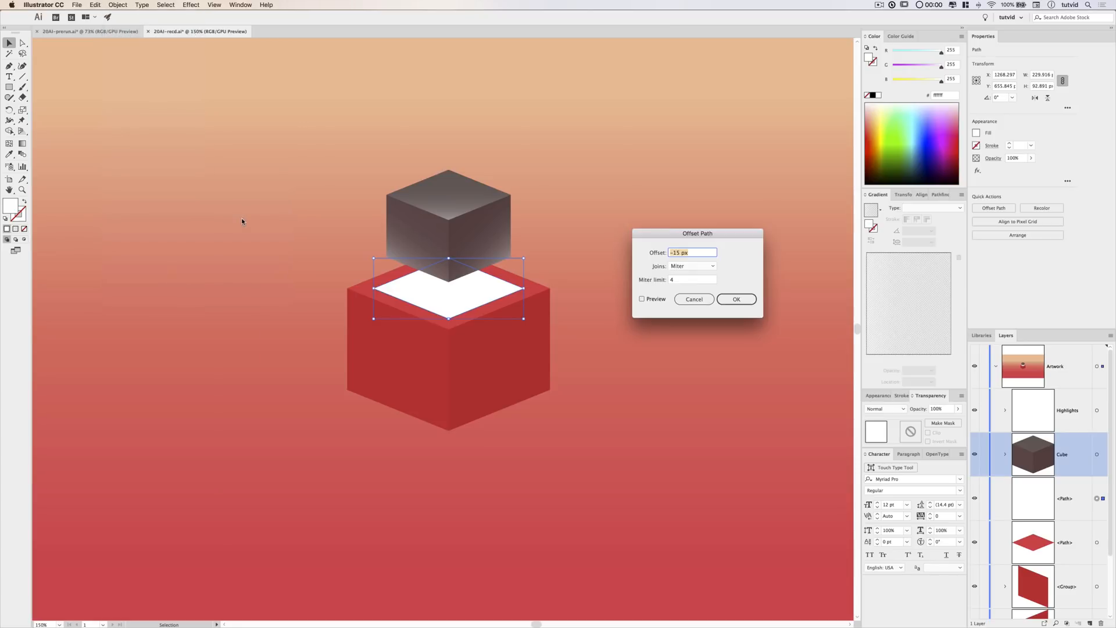
left_click_drag(712, 233, 713, 256)
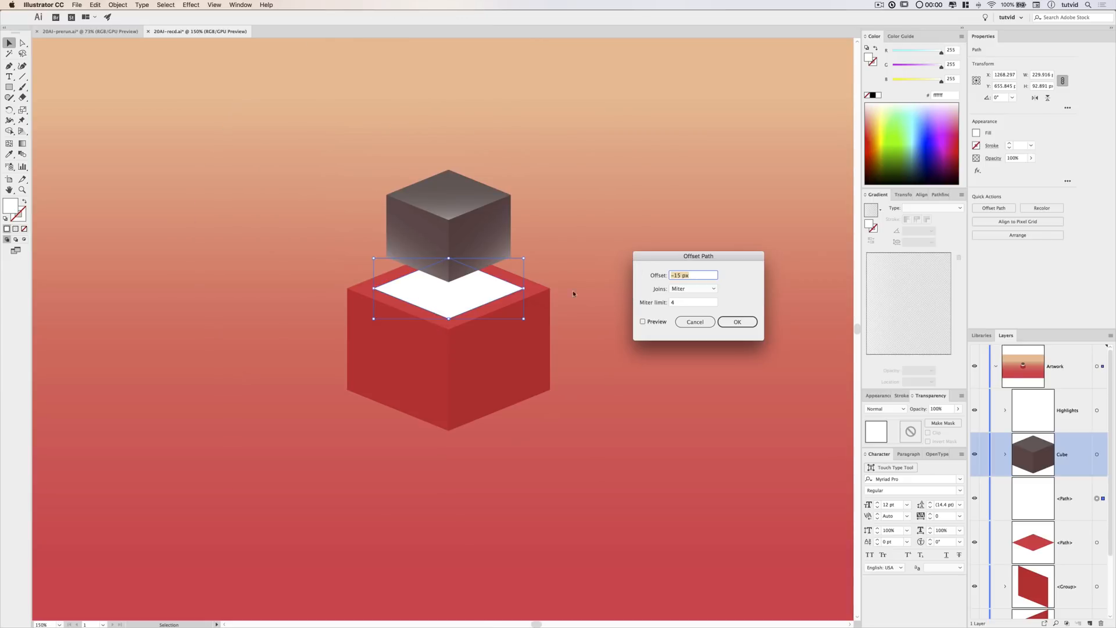
type("-10")
left_click(652, 321)
left_click(737, 322)
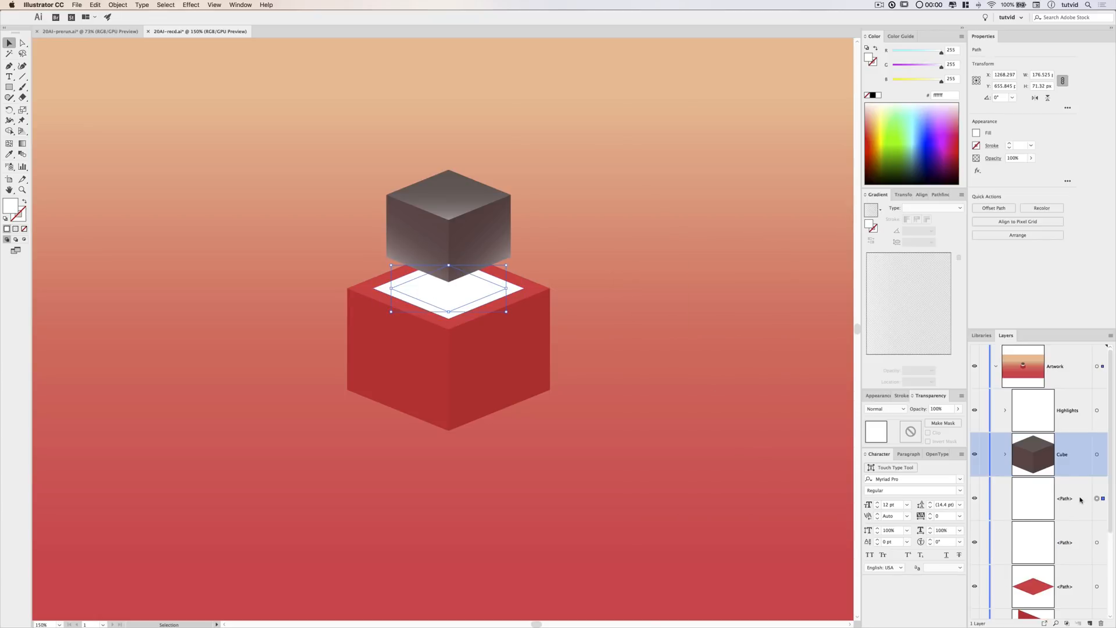
Subtract the inner white diamond from the outer one with Minus Front, leaving a white diamond frame.
scroll(1080, 500, "down", 3)
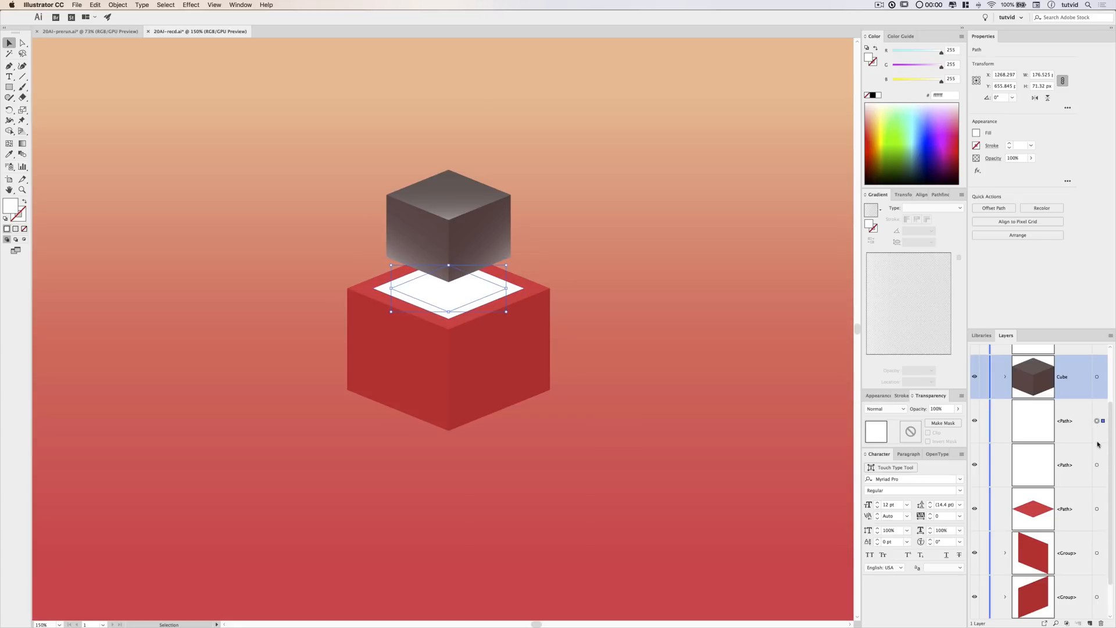
left_click(1096, 463)
left_click(1097, 421, "shift")
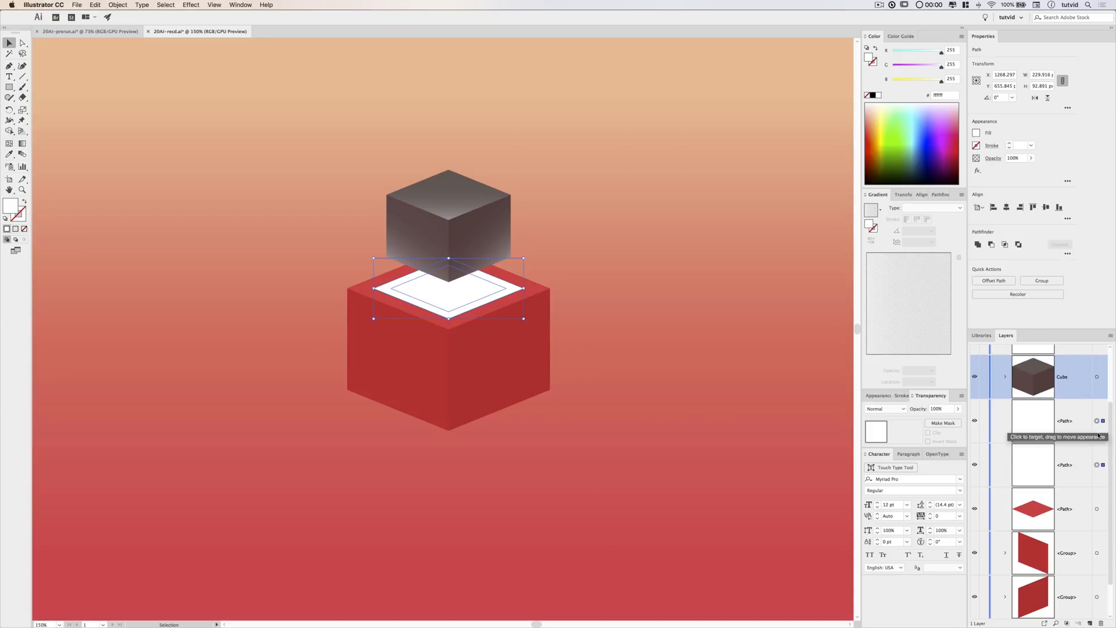
left_click(991, 245)
left_click(663, 388)
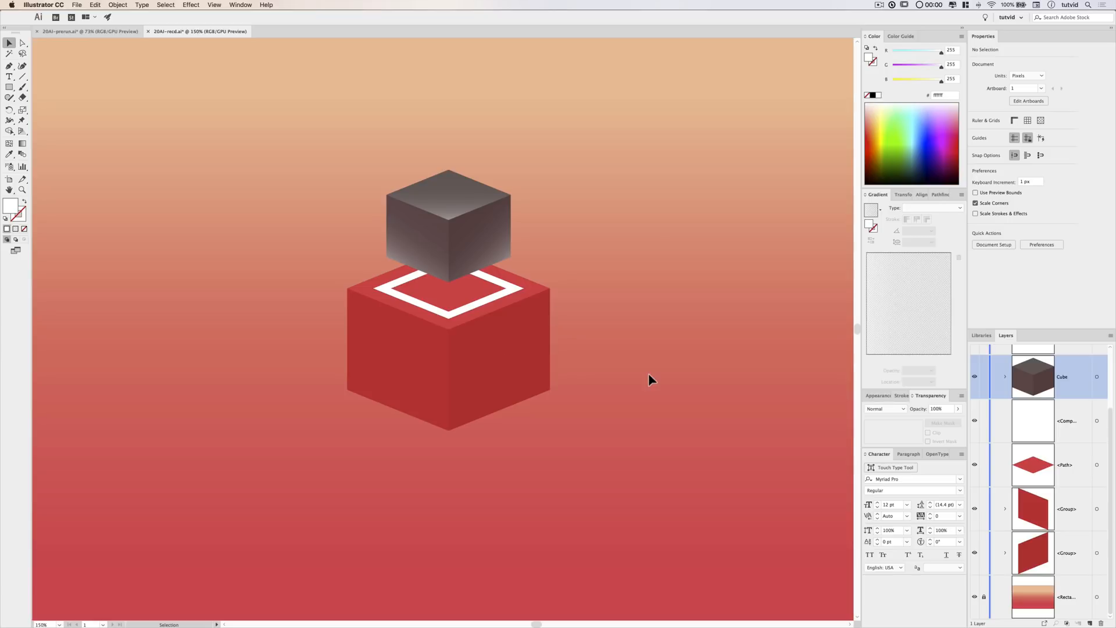
Start an Inner Glow effect on the large red cube's top face with its preview enabled.
left_click(539, 295)
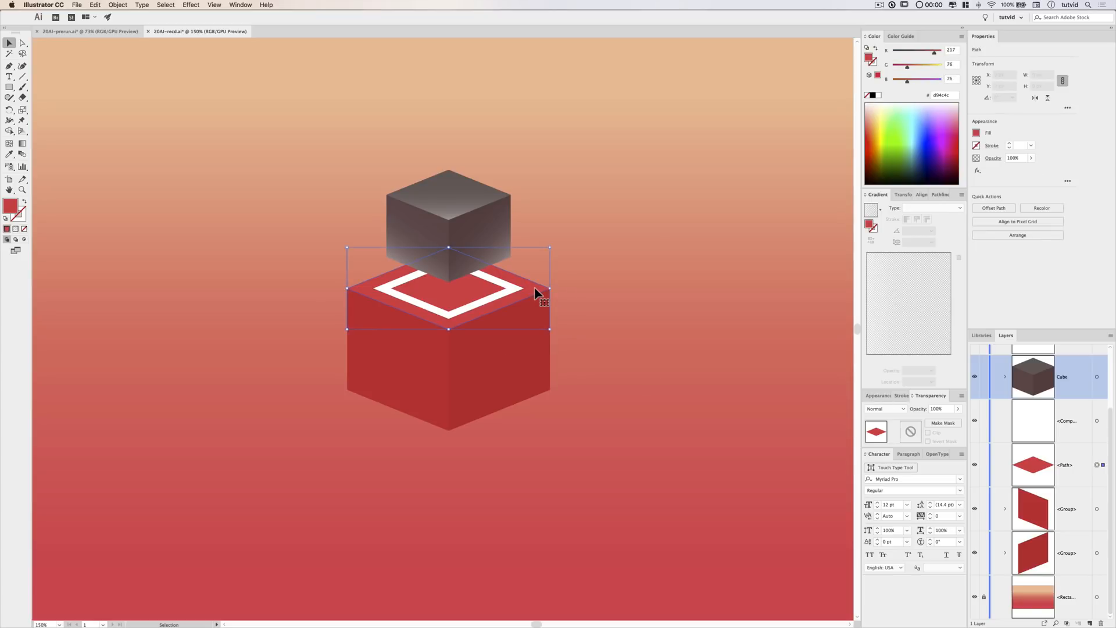
left_click(192, 4)
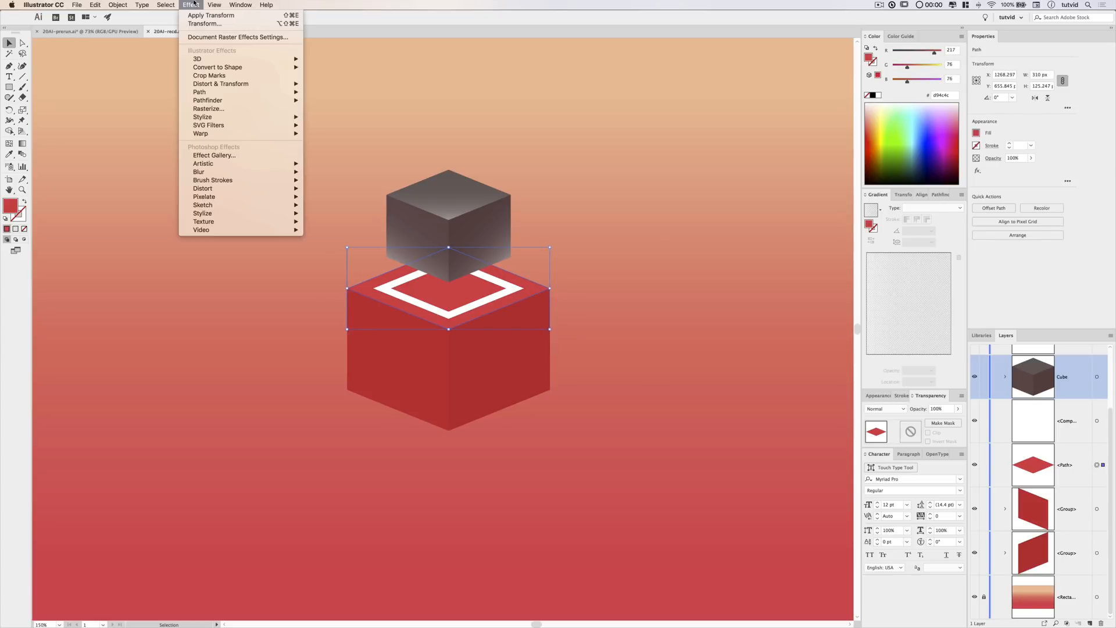
mouse_move(244, 117)
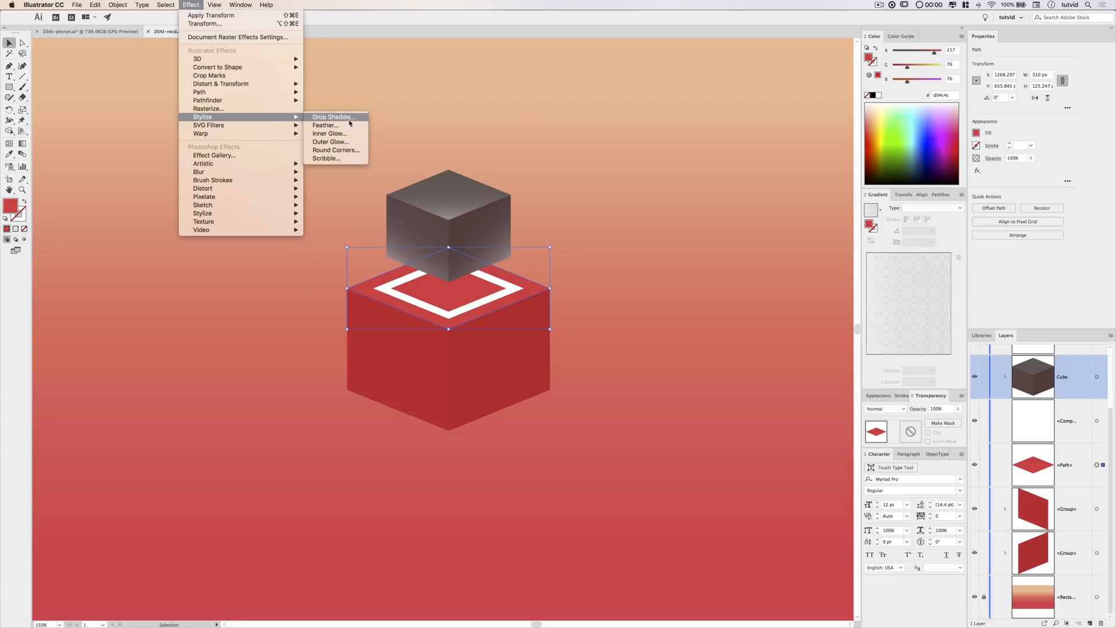
left_click(334, 135)
left_click_drag(238, 207, 716, 241)
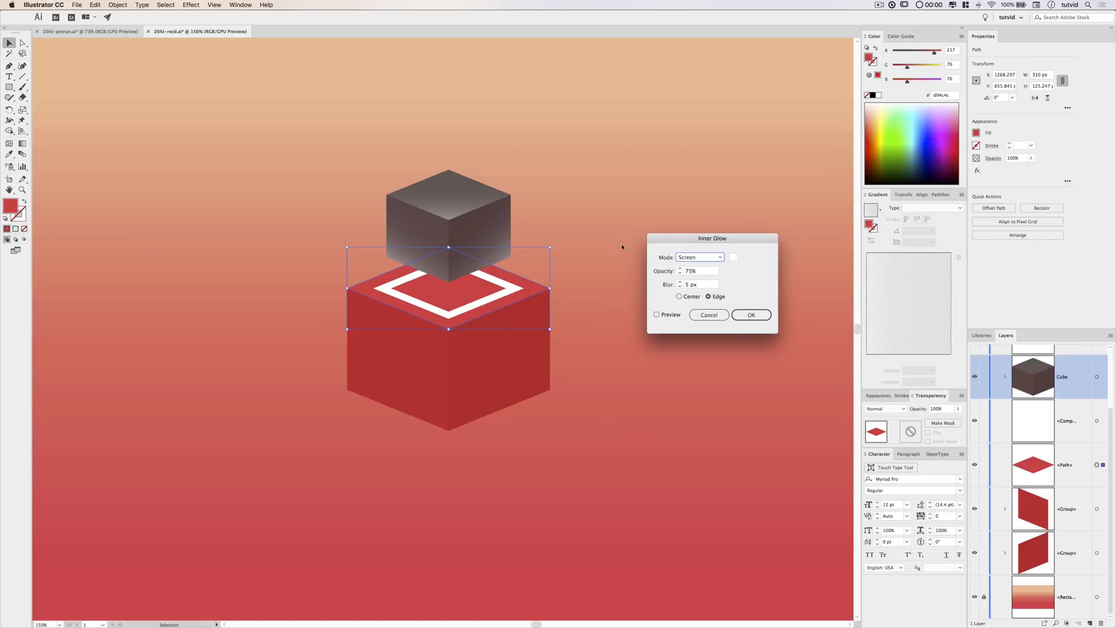
left_click_drag(691, 243, 649, 220)
left_click(615, 293)
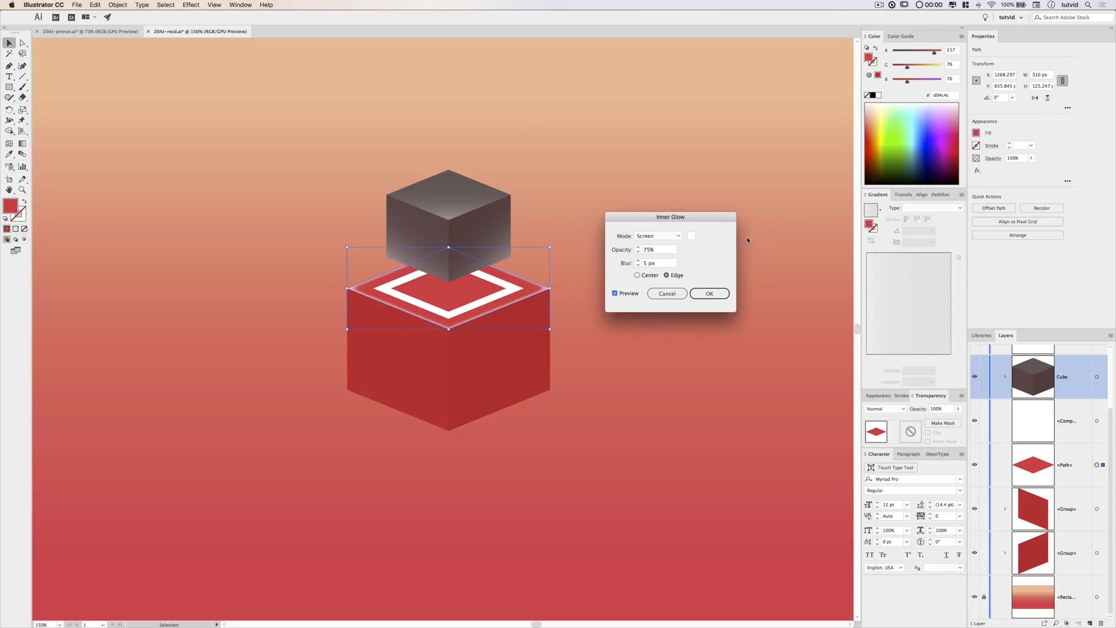
Set the inner glow's blending mode to Normal and keep its colour white.
left_click(677, 236)
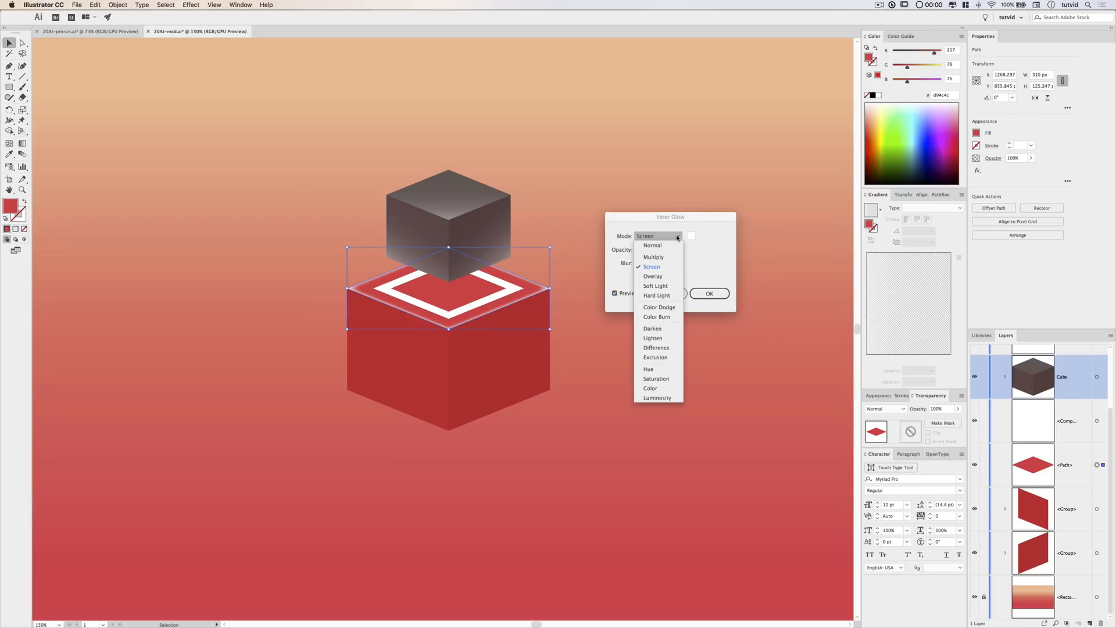
left_click(677, 237)
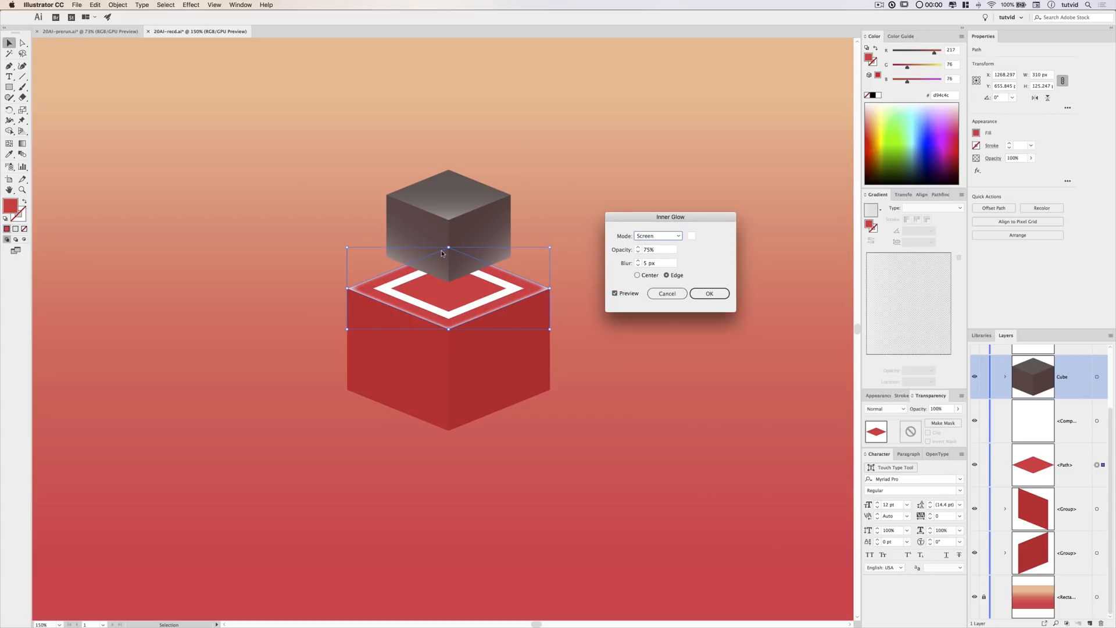
left_click(658, 236)
left_click(654, 245)
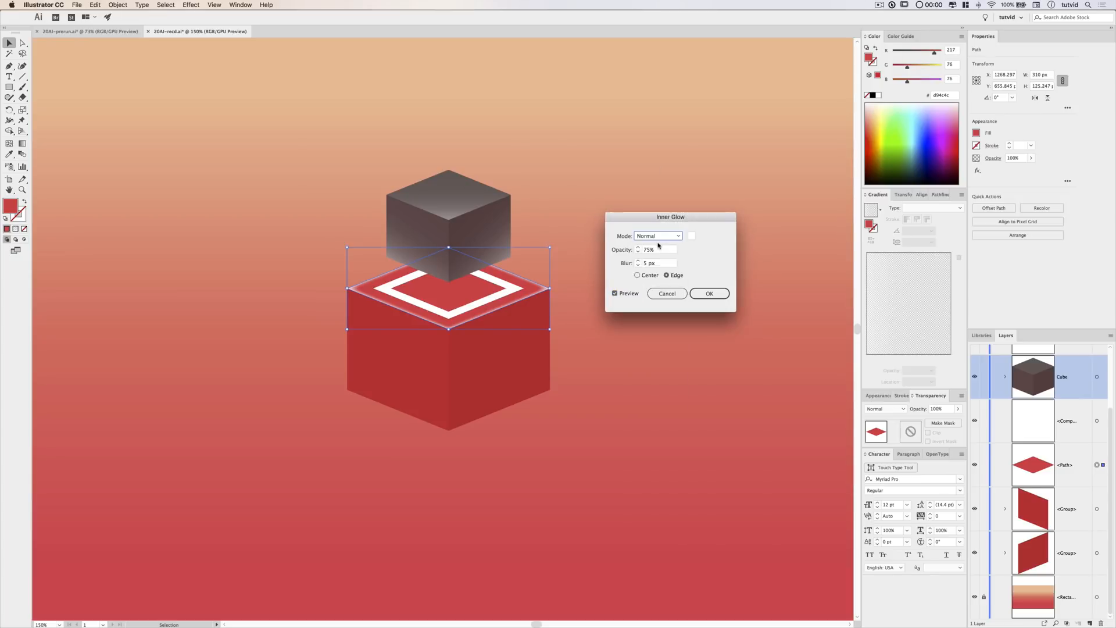
left_click(692, 236)
left_click(721, 279)
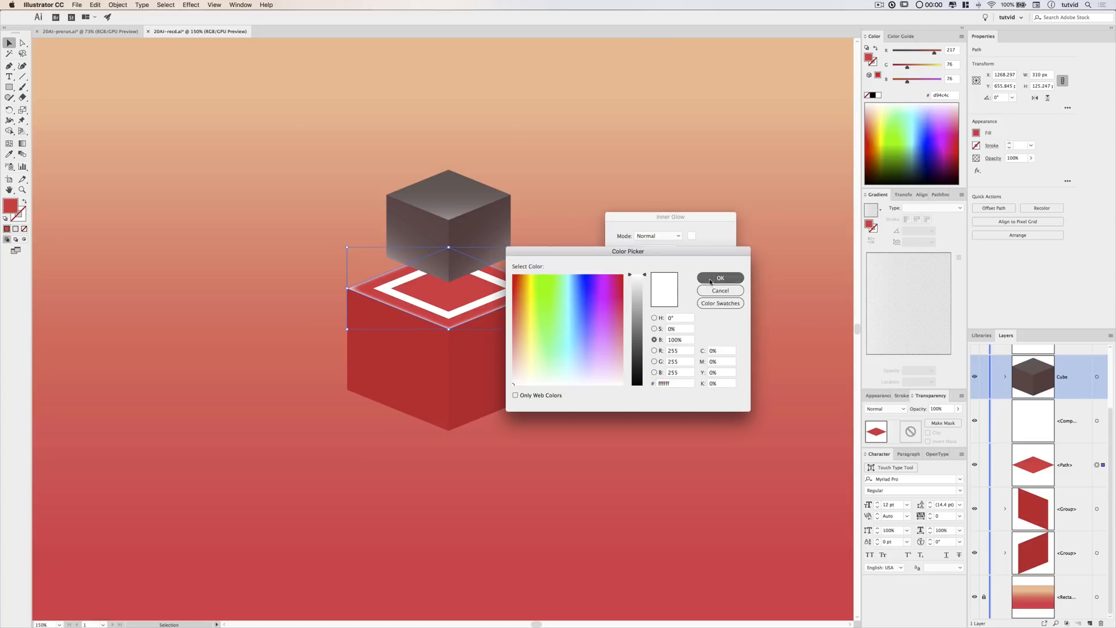
Apply the inner glow with 15% opacity and a 10 px blur from the edge, and deselect the face.
left_click_drag(656, 250, 621, 250)
left_click(680, 294)
type("15")
key("Tab")
type("10")
key("Tab")
left_click(722, 294)
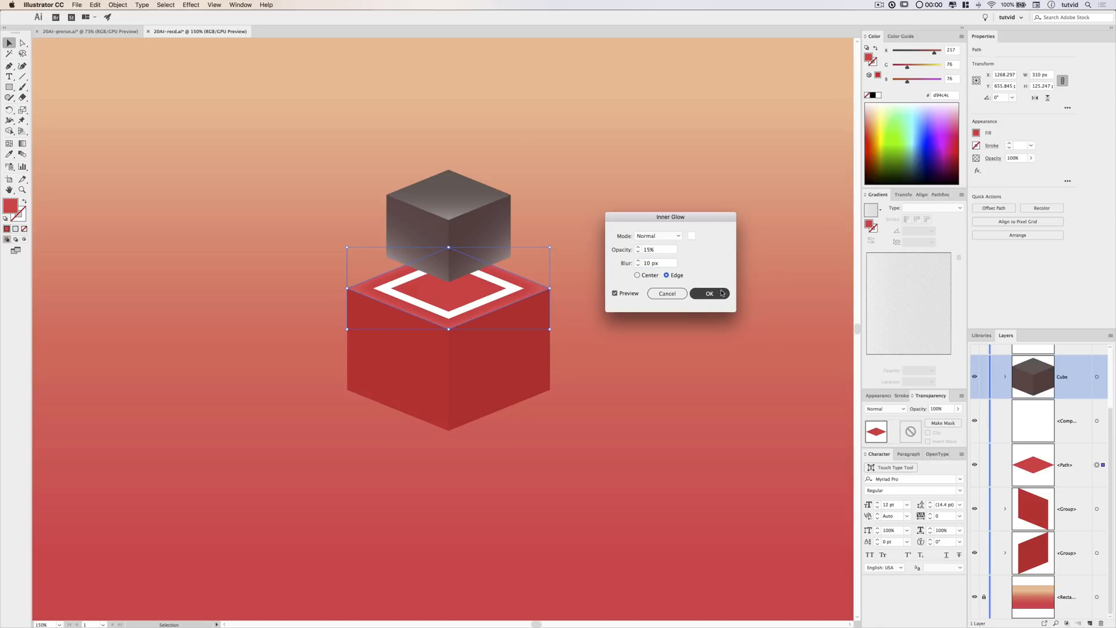
left_click(644, 366)
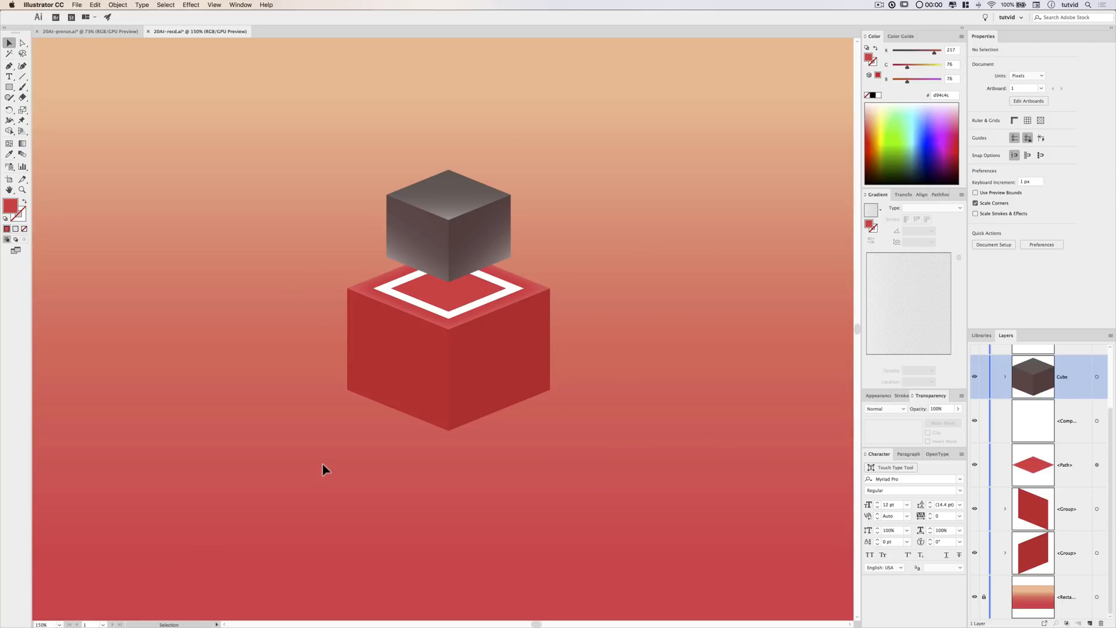
Stretch the red cube's two side faces into a tall pillar by moving their bottom anchor points down 420 px.
key("super+0")
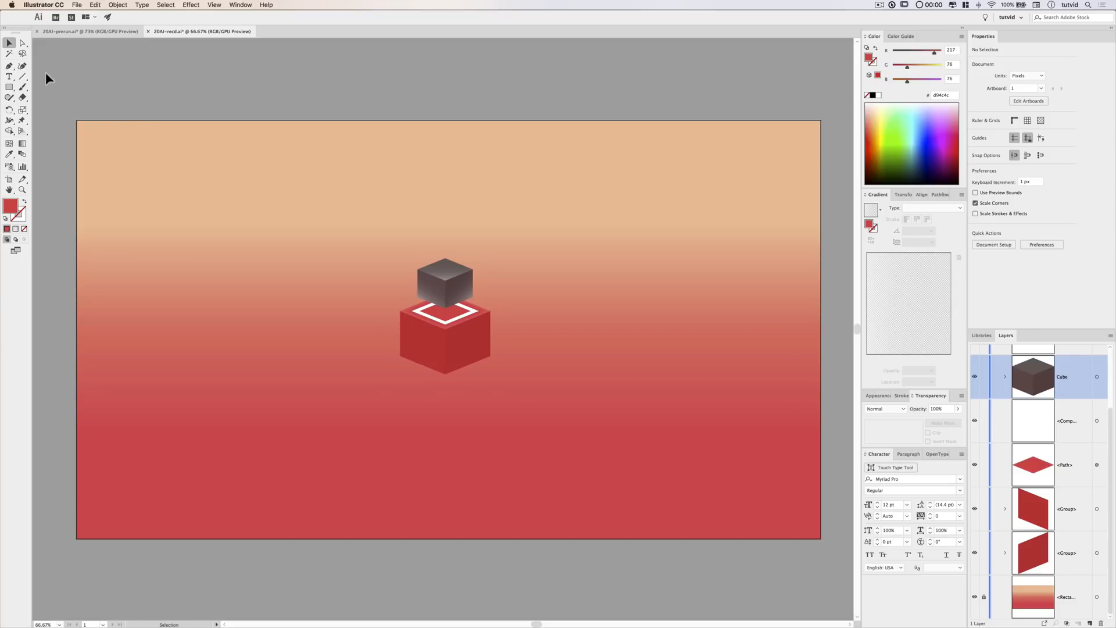
left_click(22, 43)
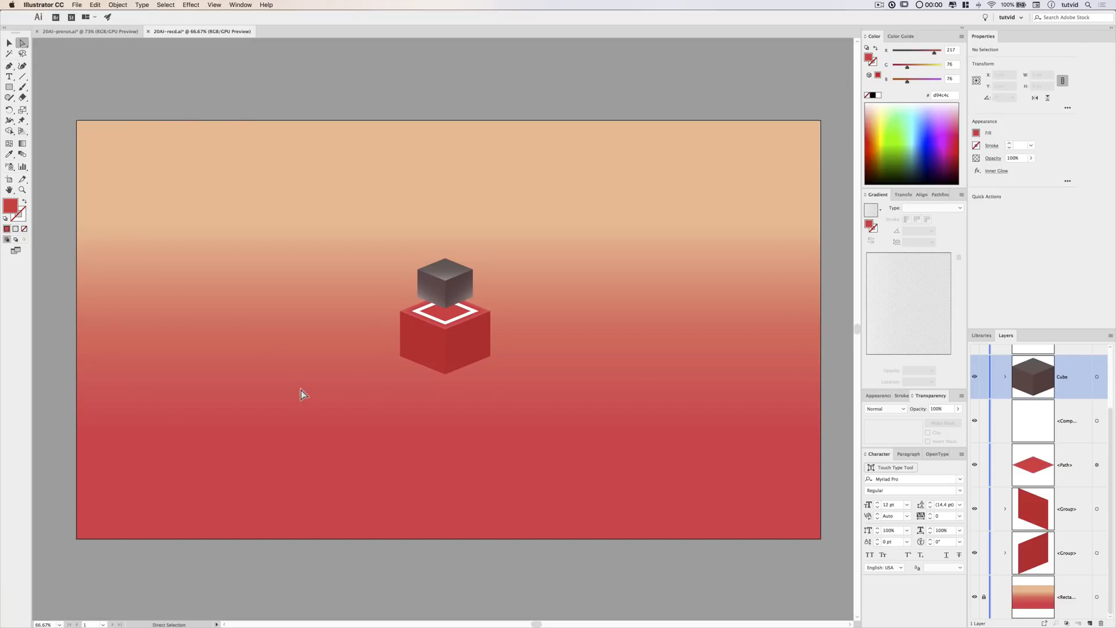
left_click_drag(364, 401, 560, 346)
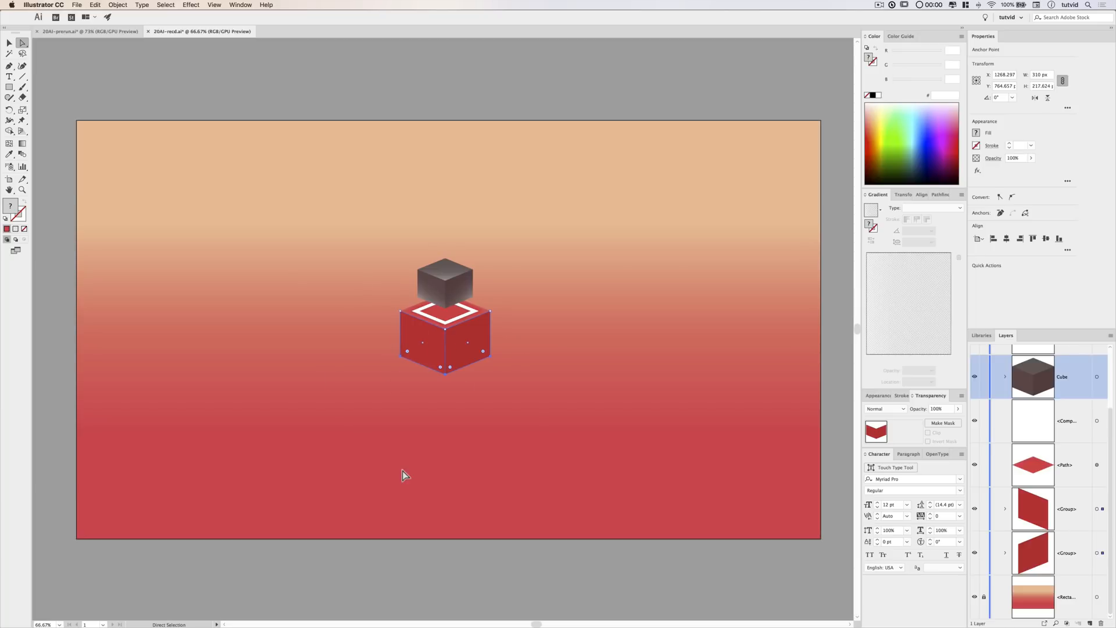
key("super+equal")
key("super+equal")
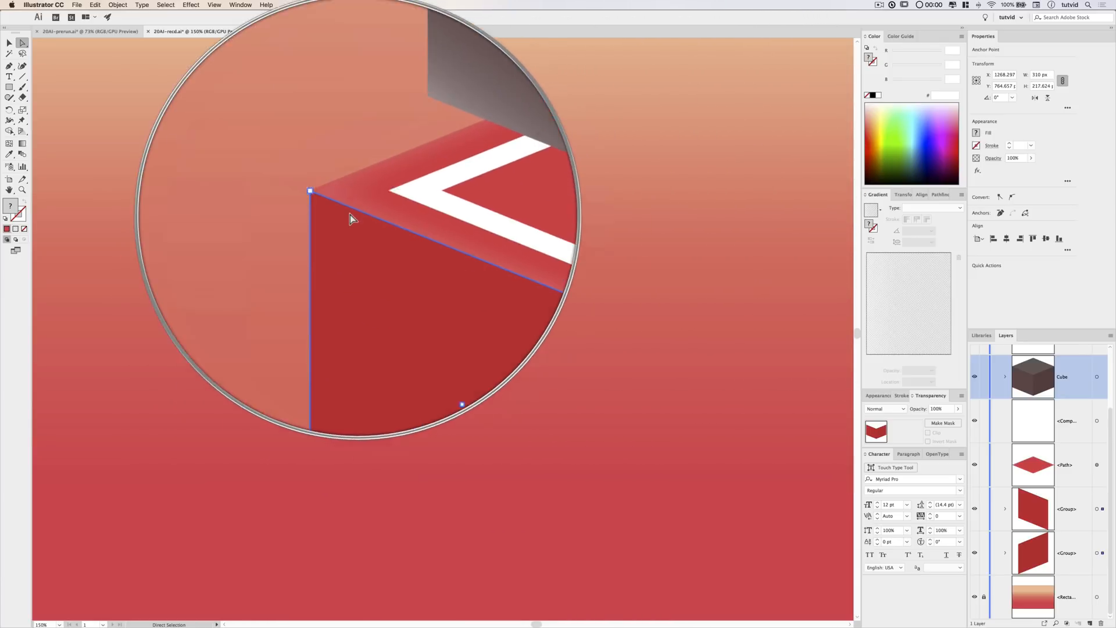
key("super")
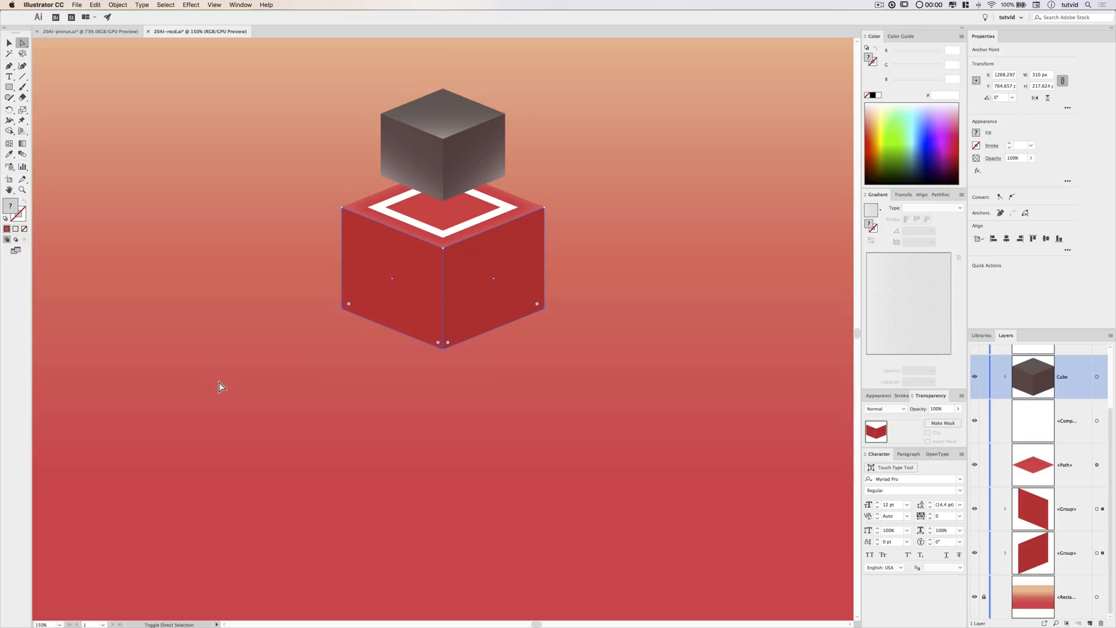
key("shift+Down")
key("shift+Down")
key("shift+Down")
key("shift+Down")
key("shift+Down")
key("shift+Down")
key("shift+Down")
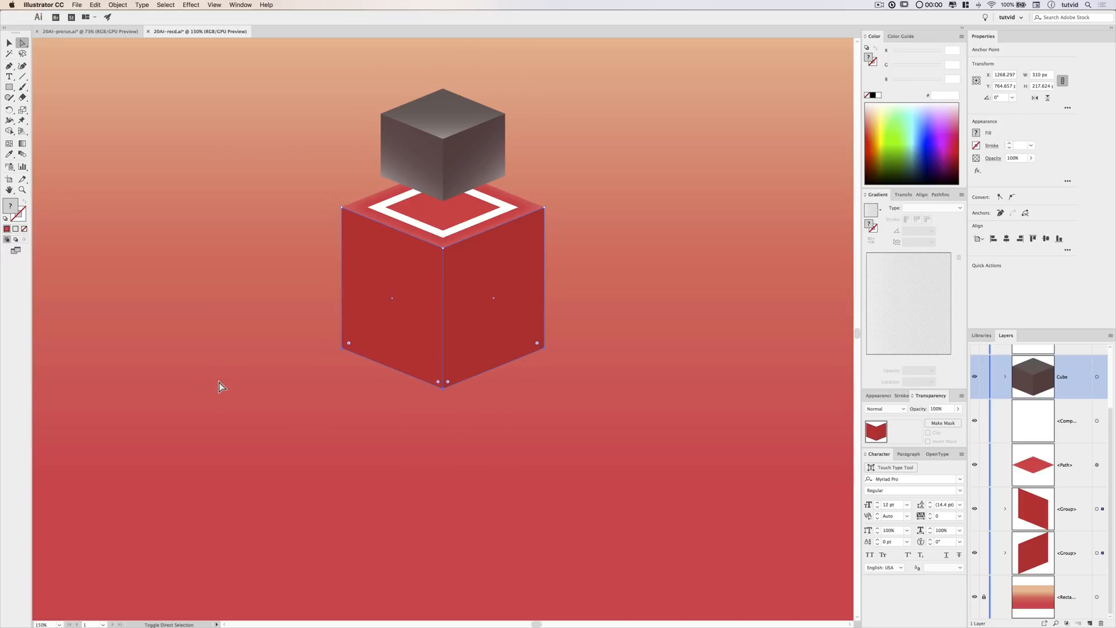
key("shift+Down")
key("shift+Down")
key("shift+Down")
key("shift+Down")
key("shift+Down")
key("shift+Down")
key("shift+Down")
key("shift+Down")
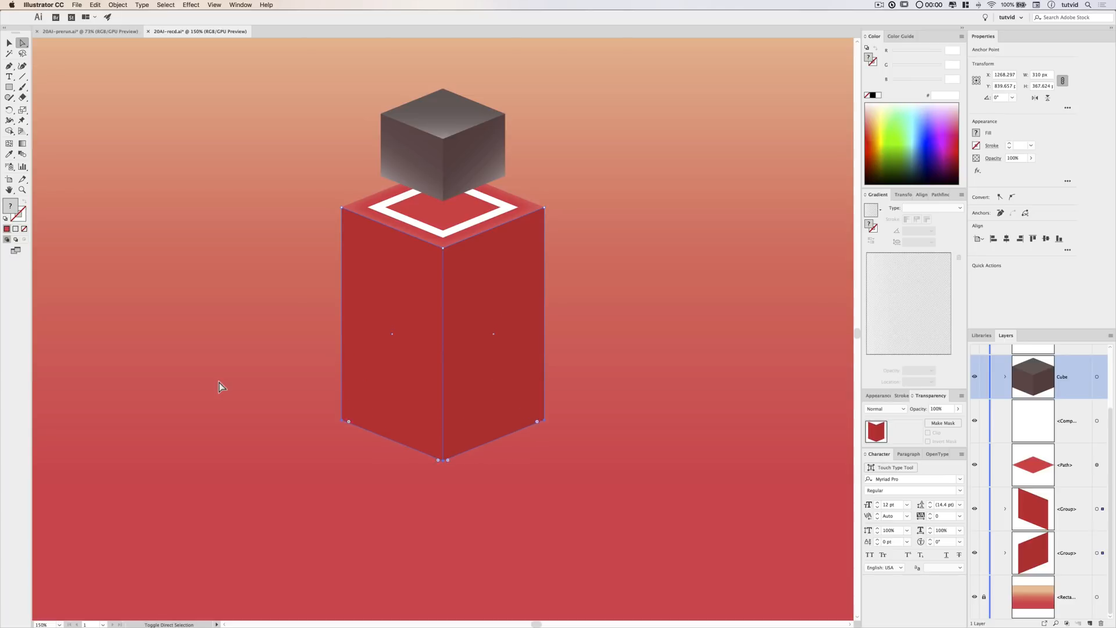
key("shift+Down")
key("shift+Down")
key("shift+Down")
key("shift+Down")
key("shift+Down")
key("shift+Down")
key("shift+Down")
key("shift+Down")
key("shift+Down")
key("shift+Down")
key("shift+Down")
key("shift+Down")
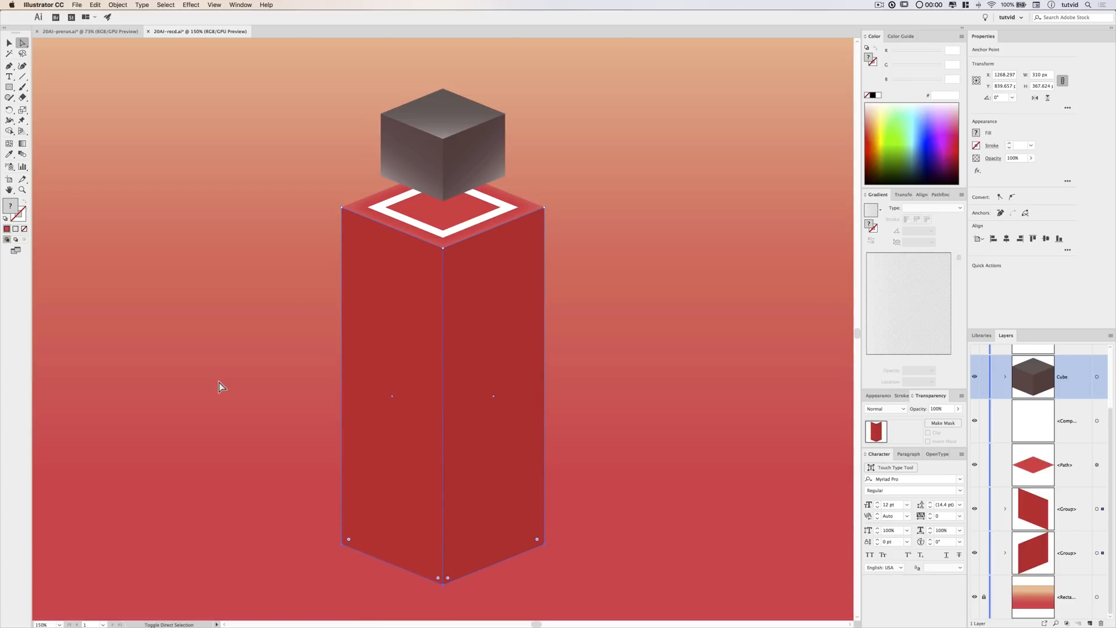
key("shift+Down")
key("shift+Down")
key("super+minus")
left_click_drag(444, 180, 427, 322)
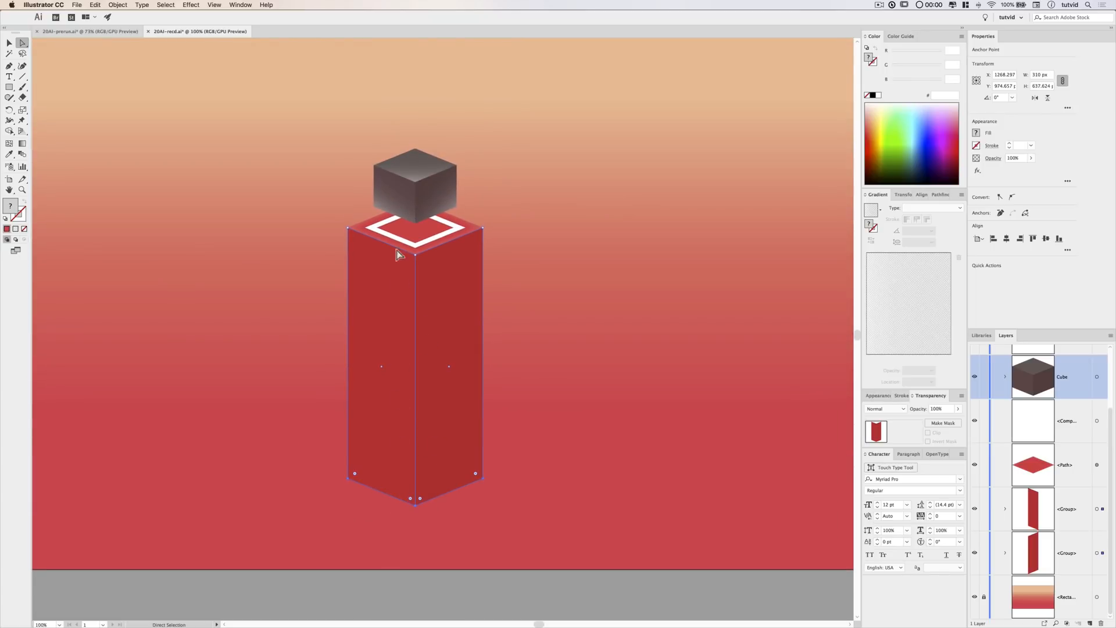
left_click(560, 371)
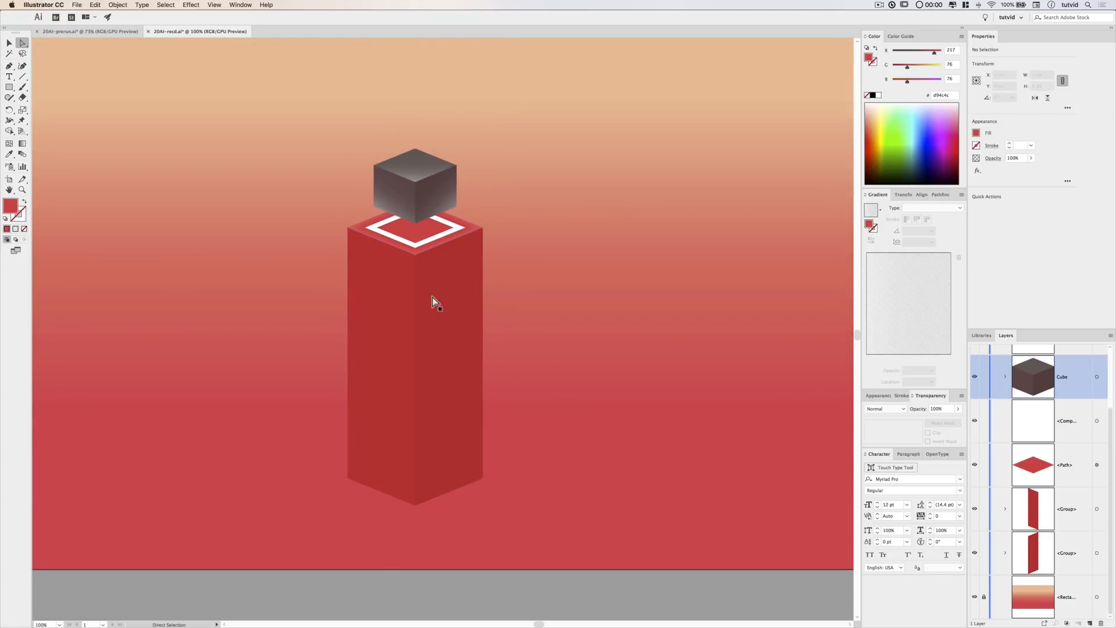
left_click_drag(622, 281, 641, 325)
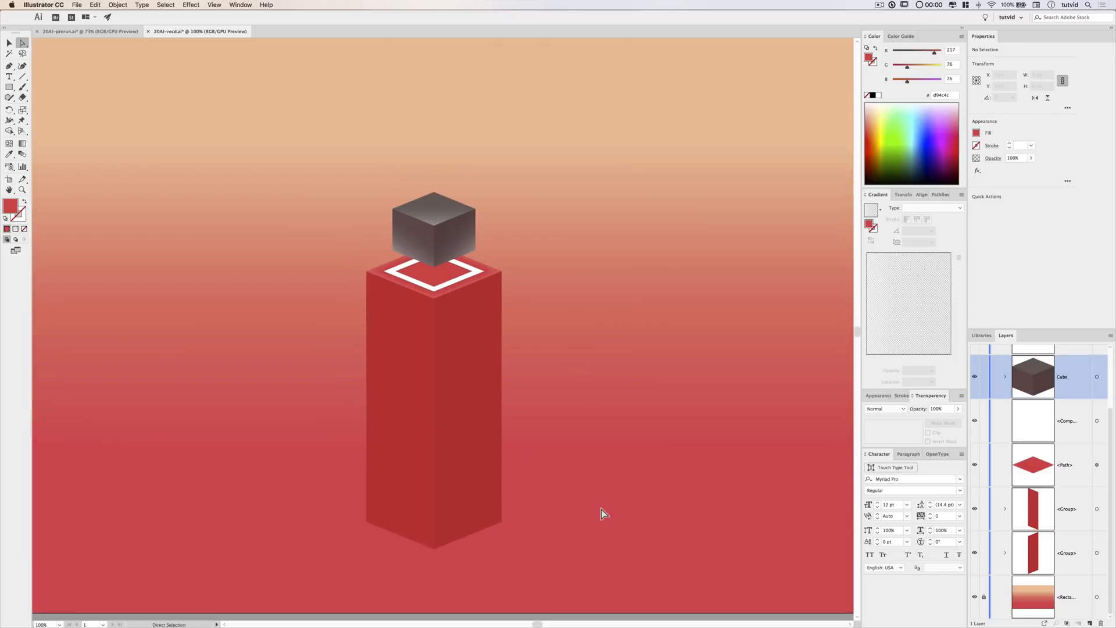
Group the red faces and white diamond frame, and rename the group PILLAR.
left_click(10, 44)
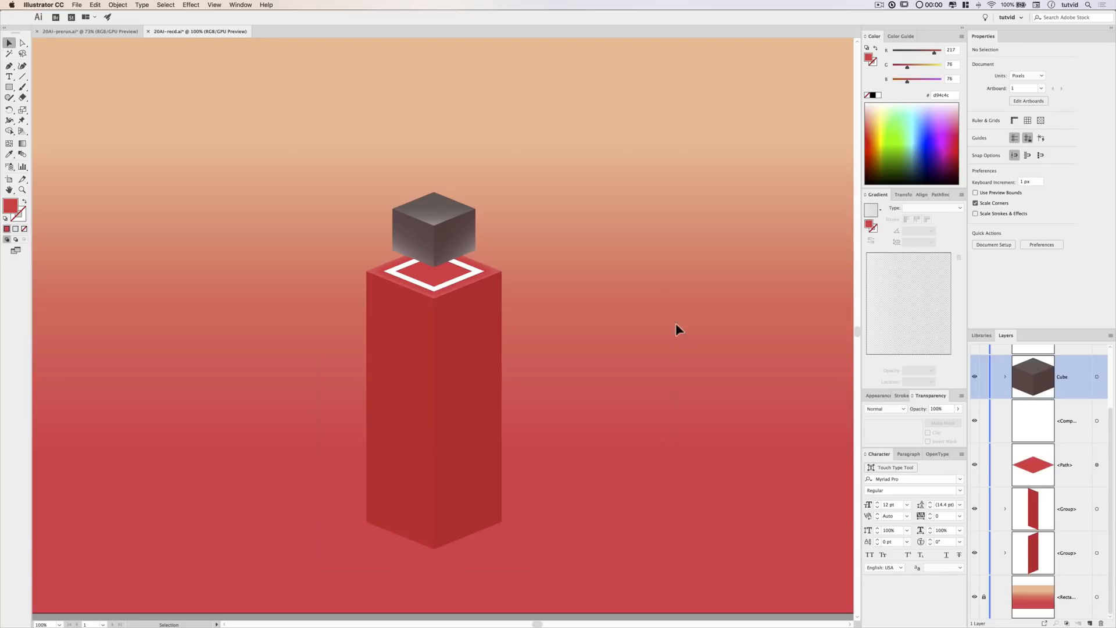
key("super+a")
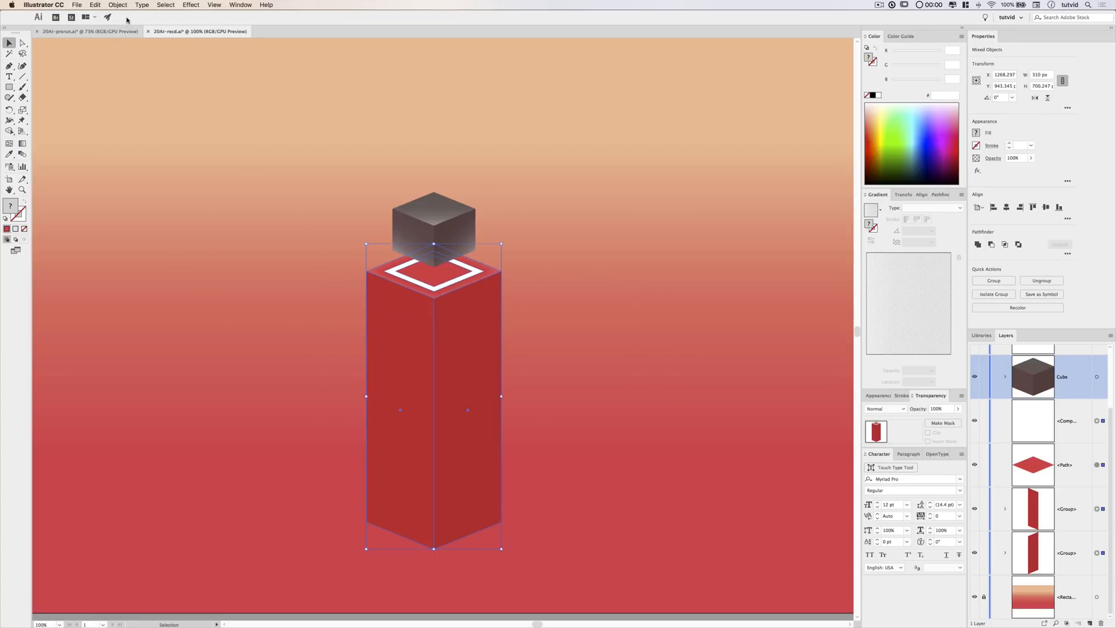
left_click(118, 5)
left_click(122, 42)
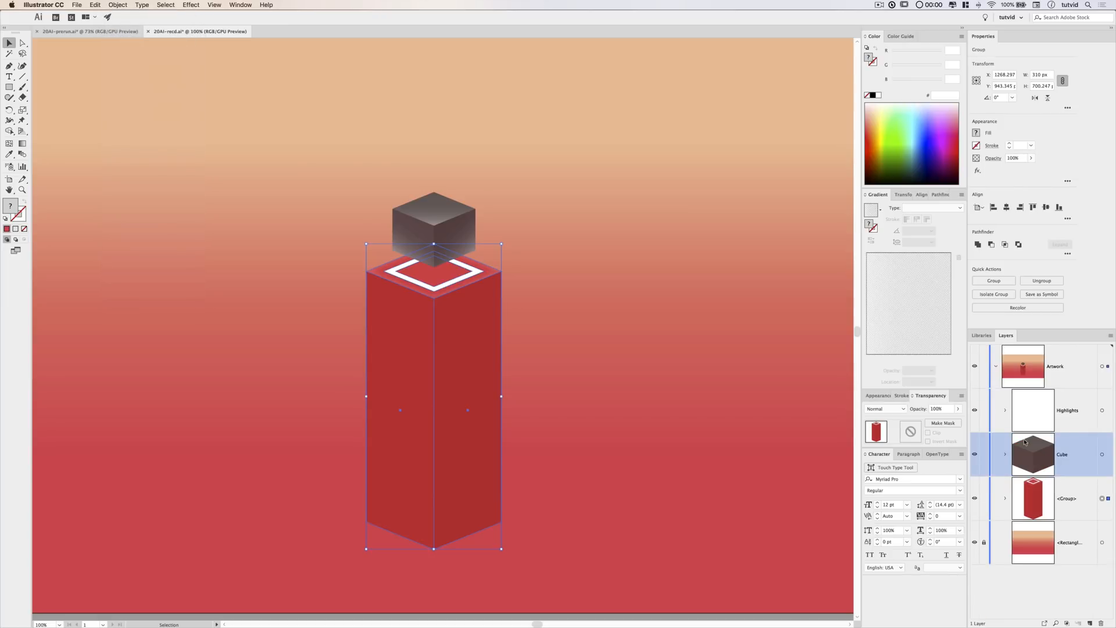
double_click(1067, 498)
type("PILLAR")
key("Return")
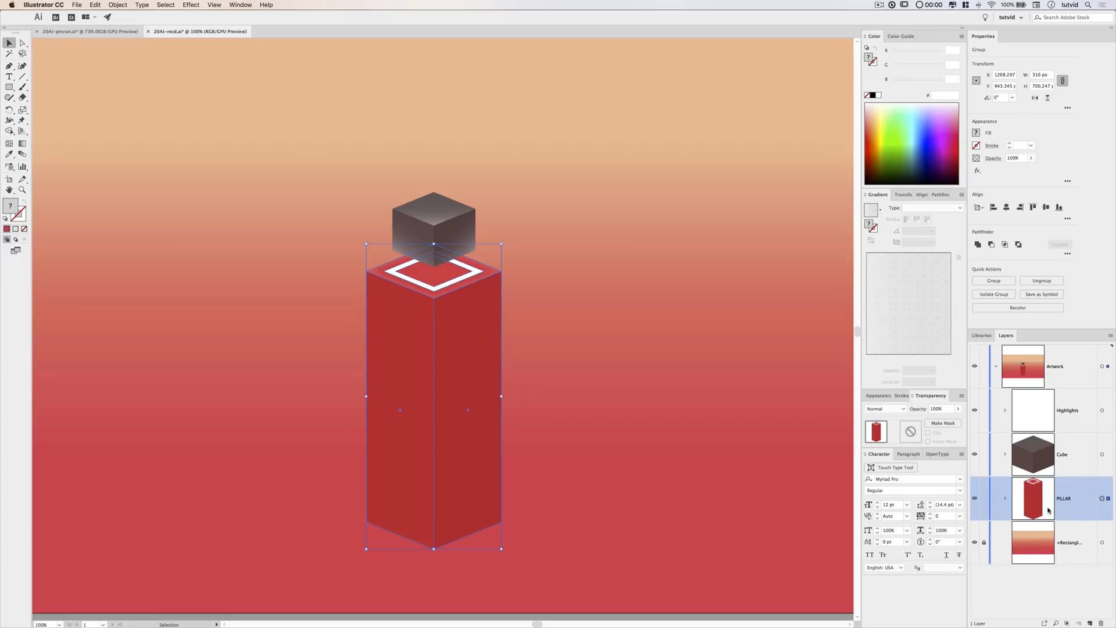
Add an unclipped opacity mask to the pillar and draw a mask rectangle about 697 by 545 px over its lower part.
left_click(907, 436)
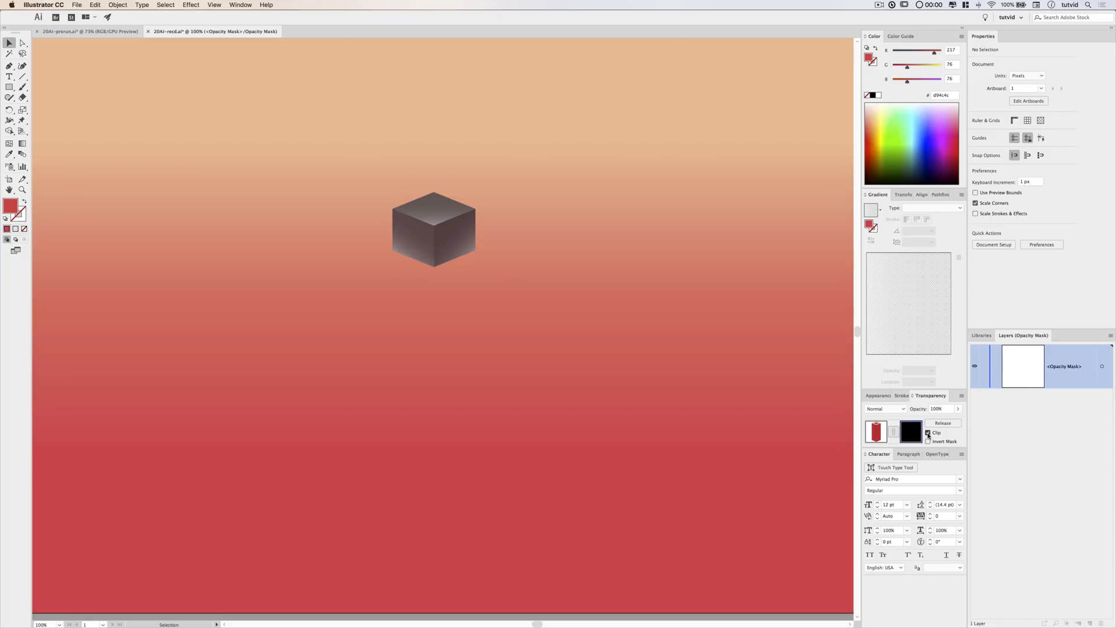
left_click(927, 433)
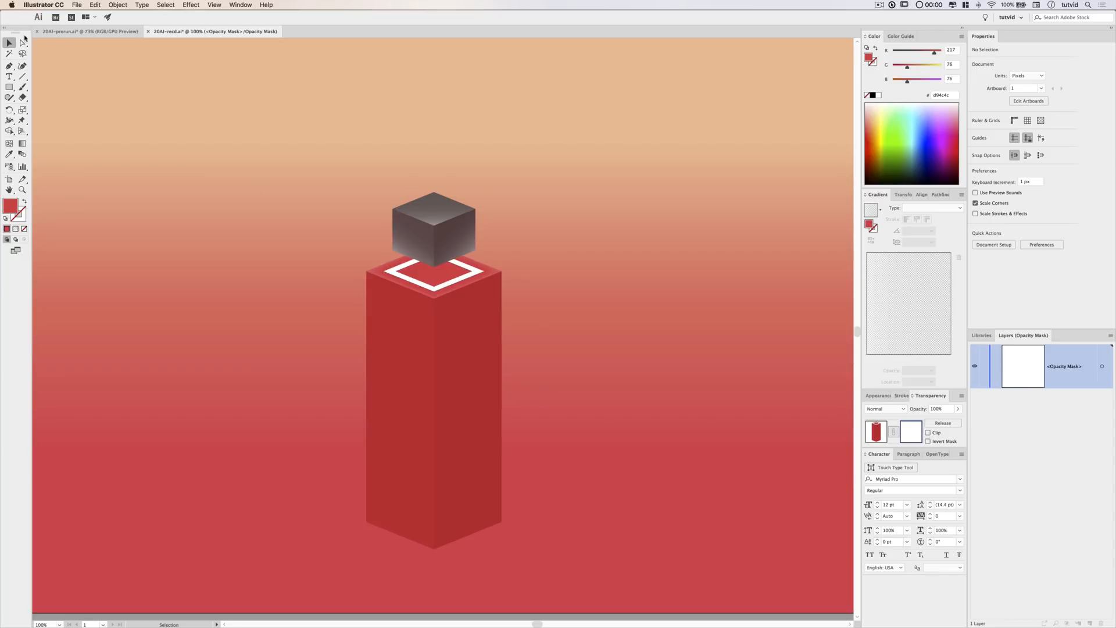
left_click(9, 87)
left_click_drag(298, 554, 601, 317)
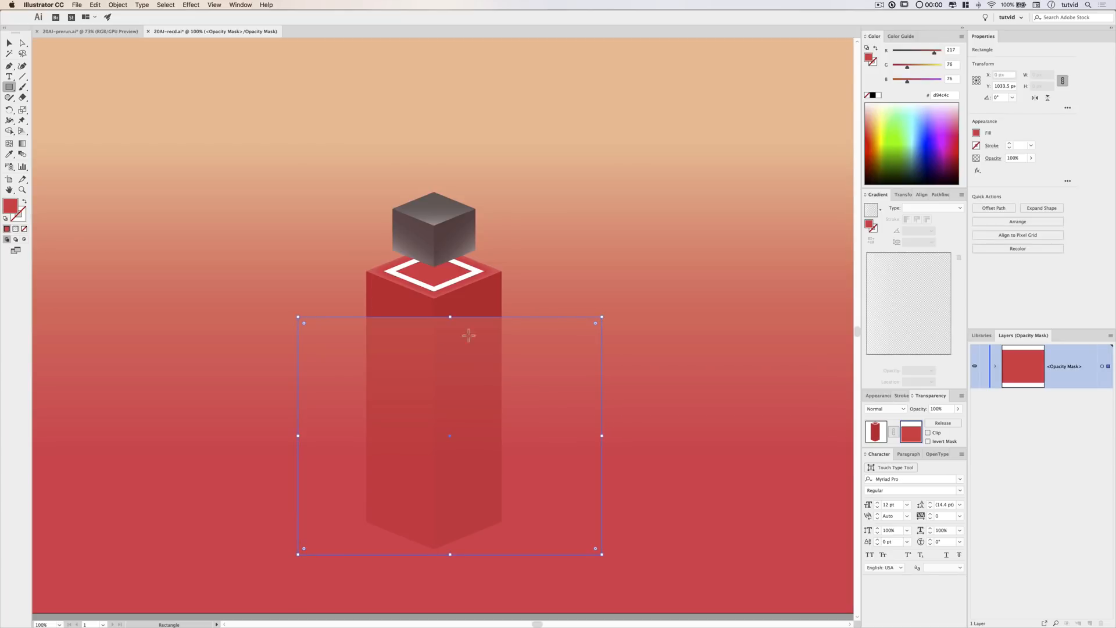
Fill the mask rectangle with a linear white-to-#000000 gradient at -90°, placing the black stop at about 26%.
left_click(880, 213)
left_click(832, 227)
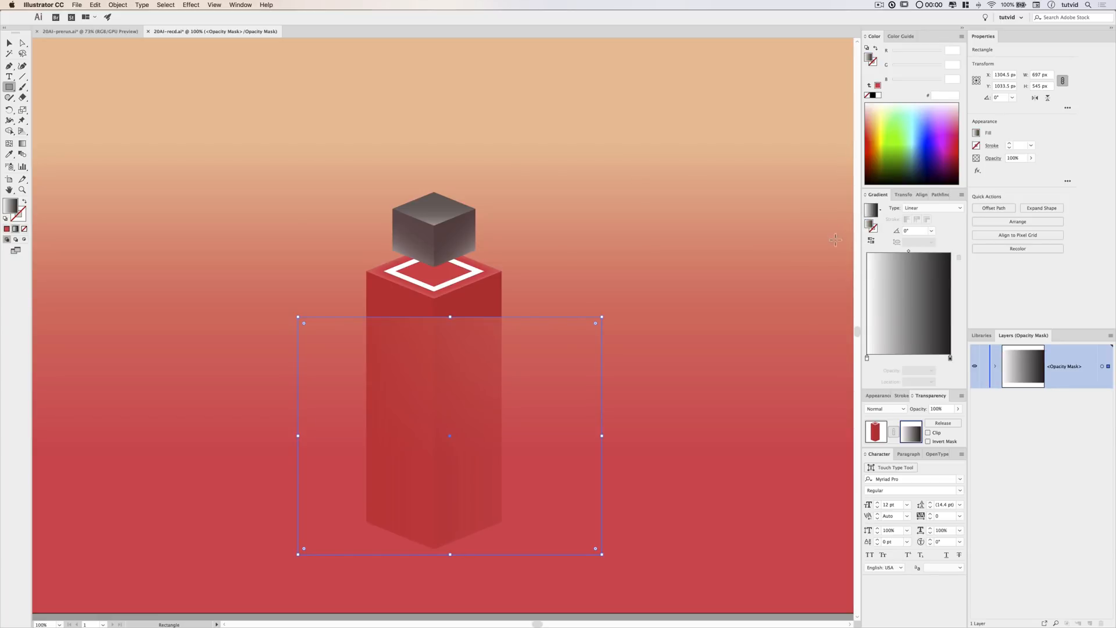
left_click(950, 358)
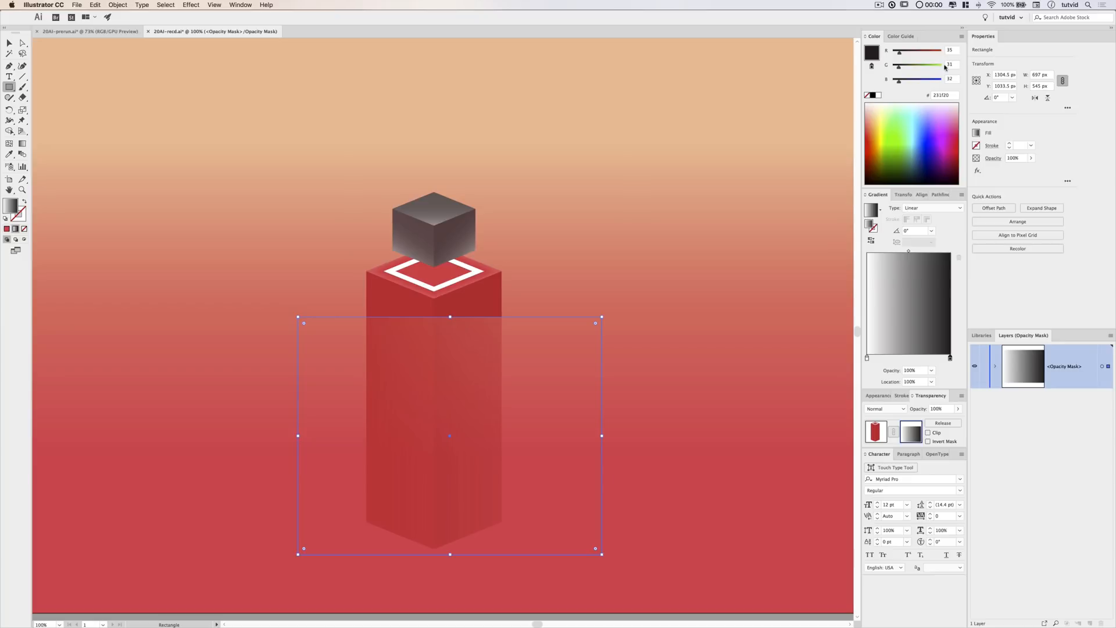
left_click_drag(898, 84, 873, 51)
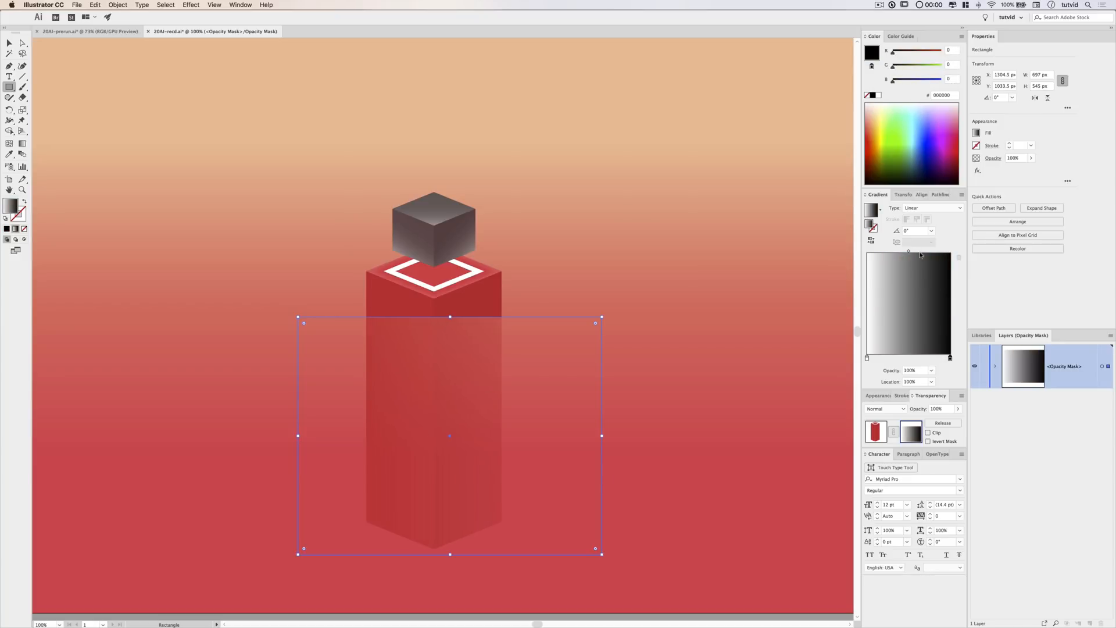
type("-90")
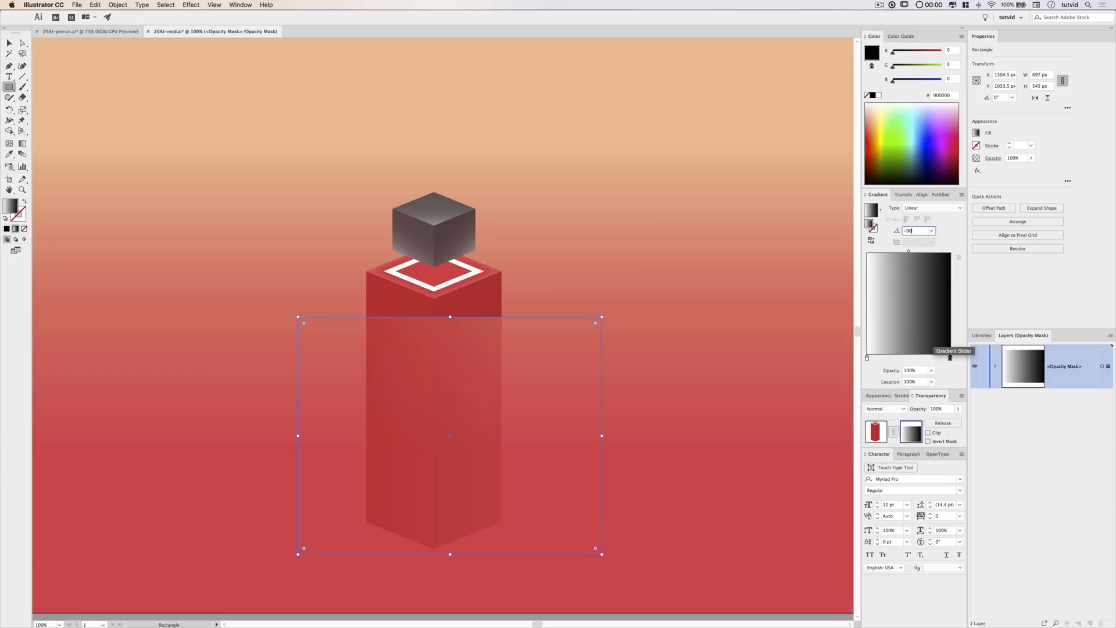
key("Tab")
left_click_drag(950, 359, 890, 357)
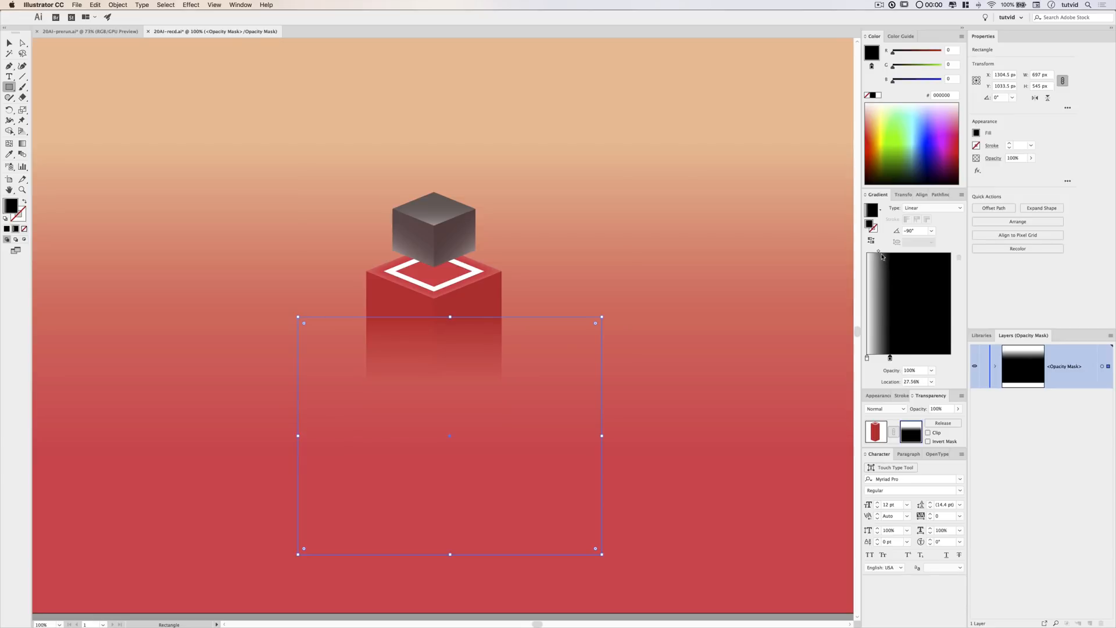
left_click_drag(880, 255, 882, 254)
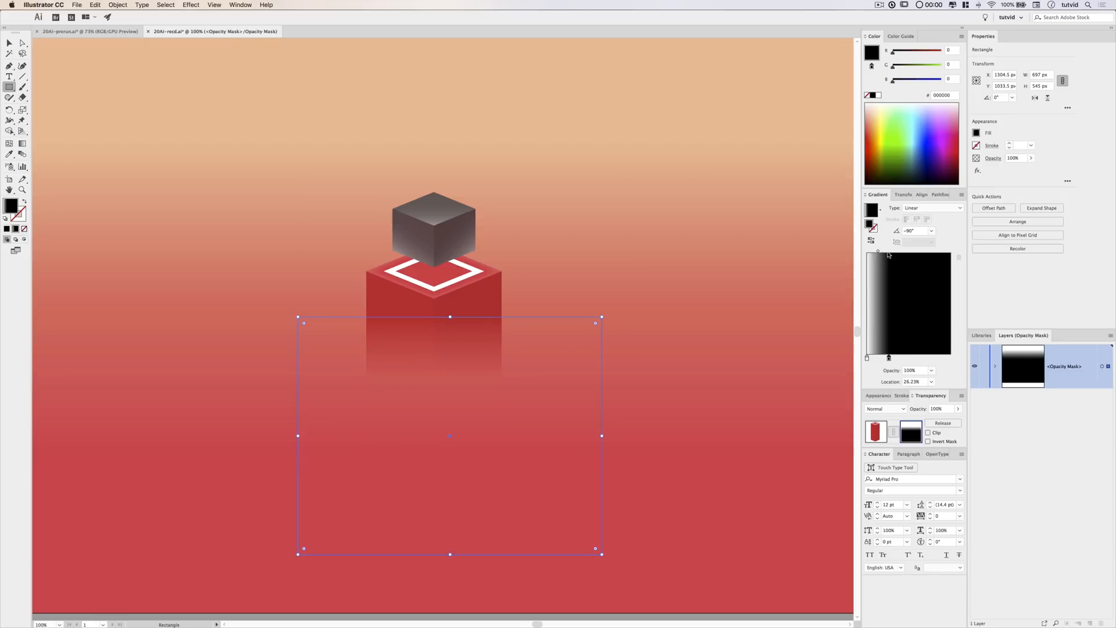
Adjust the mask rectangle's gradient by setting its midpoint to about 48% and the black stop to about 30.5%.
left_click(881, 252)
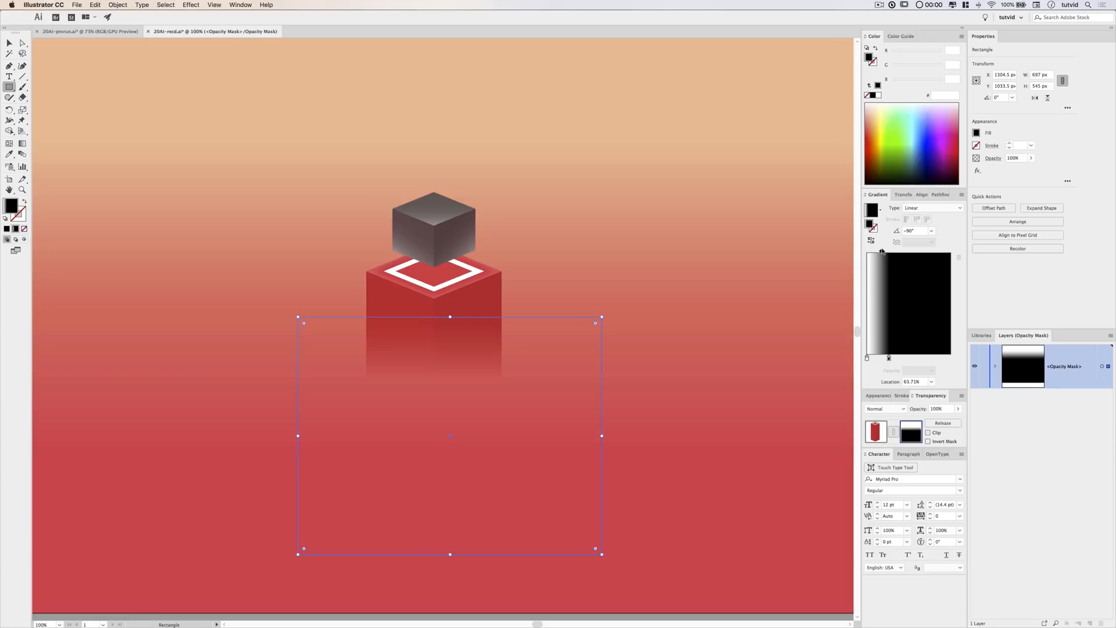
left_click_drag(881, 252, 877, 251)
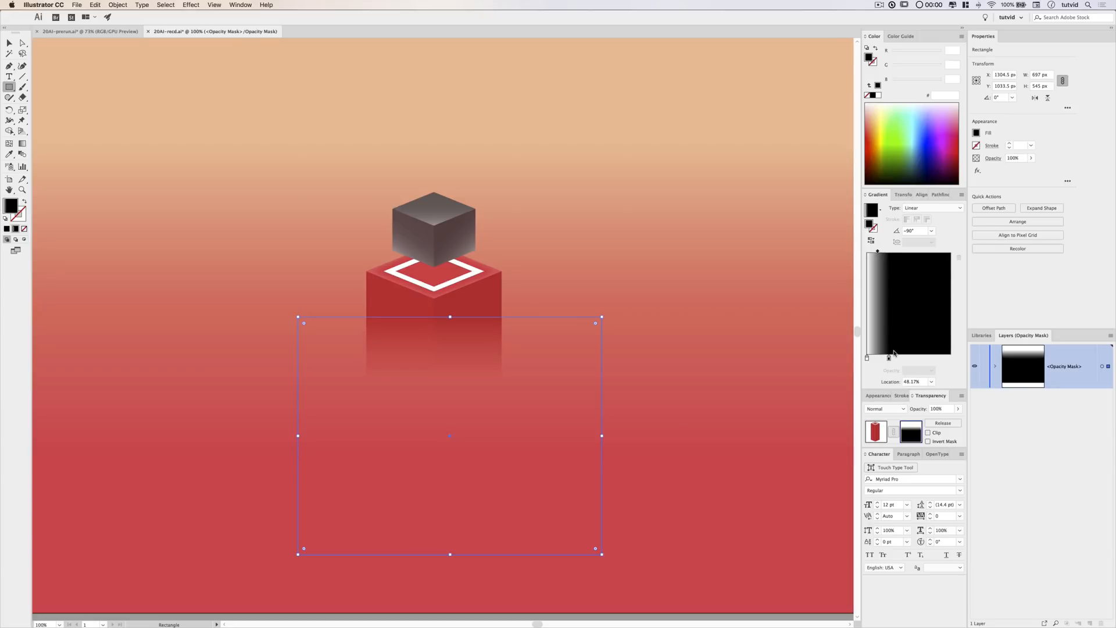
left_click_drag(889, 360, 892, 359)
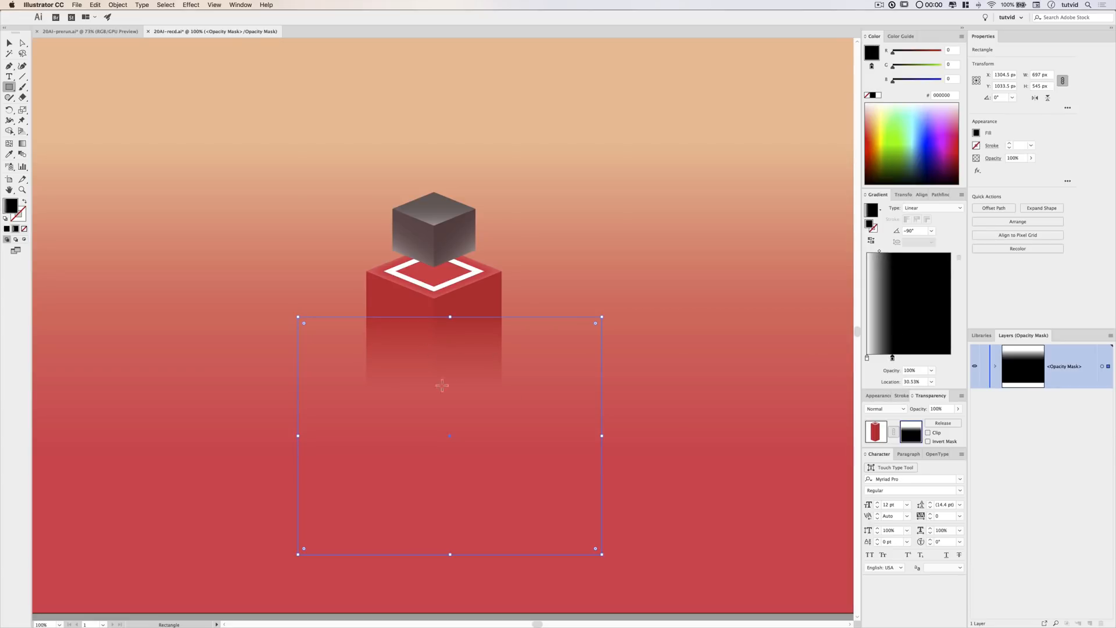
Leave opacity mask editing, return to the regular artwork, and deselect the pillar.
left_click(8, 43)
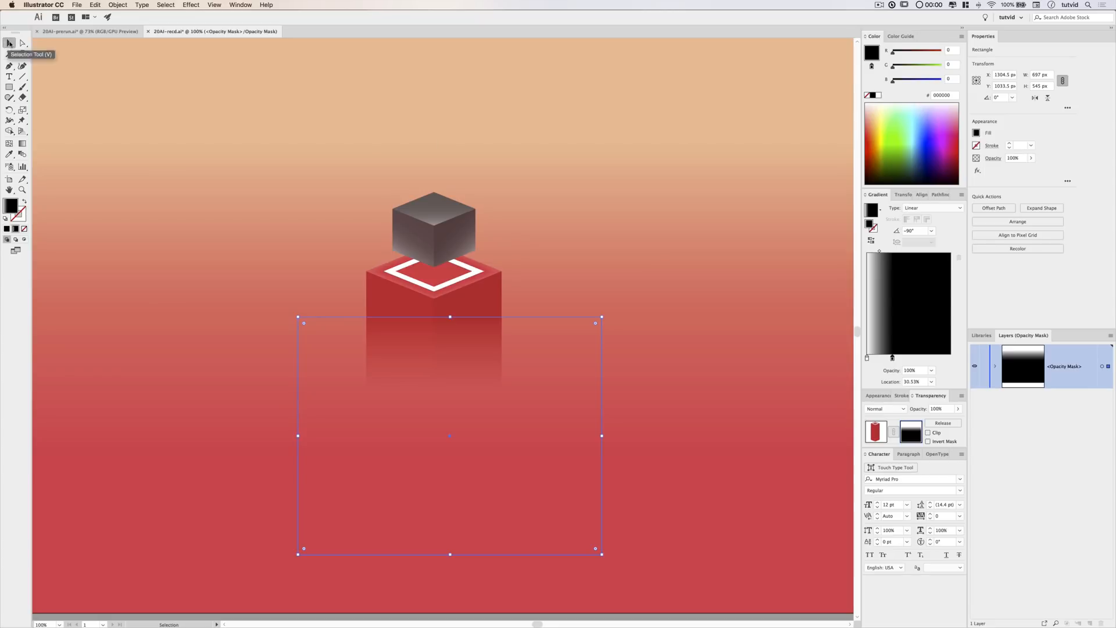
left_click(877, 433)
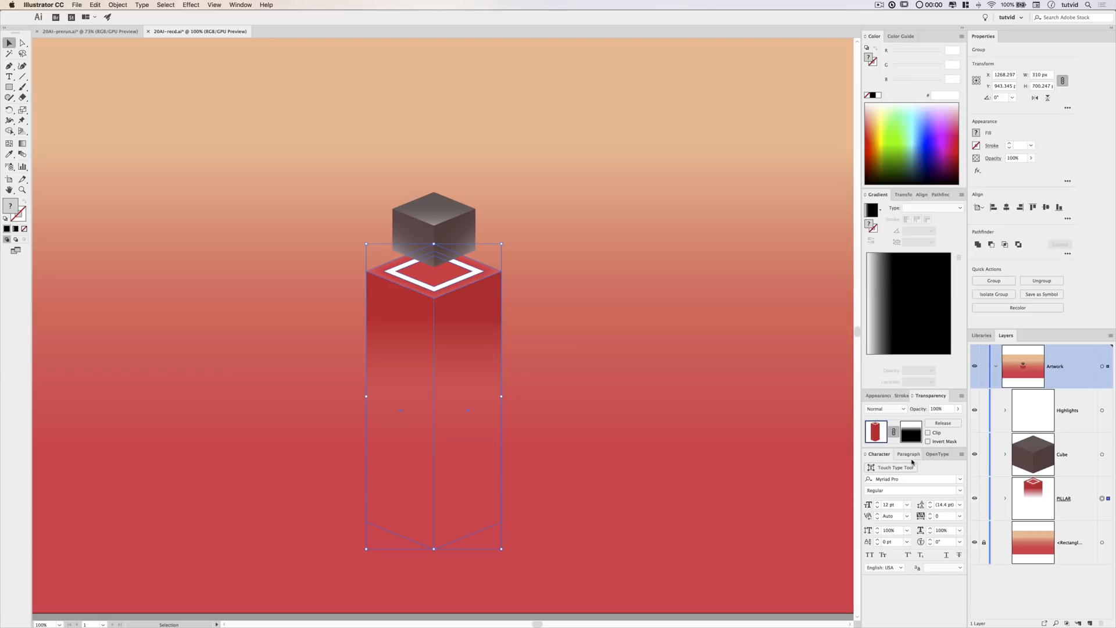
left_click(628, 276)
scroll(453, 387, "up", 2)
scroll(454, 387, "left", 1)
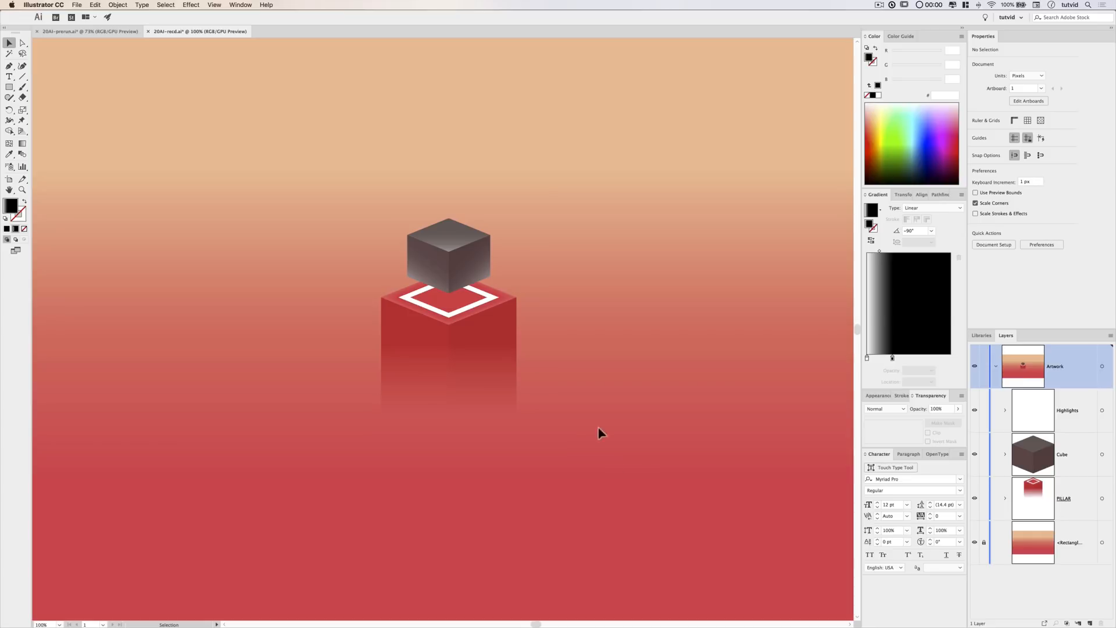
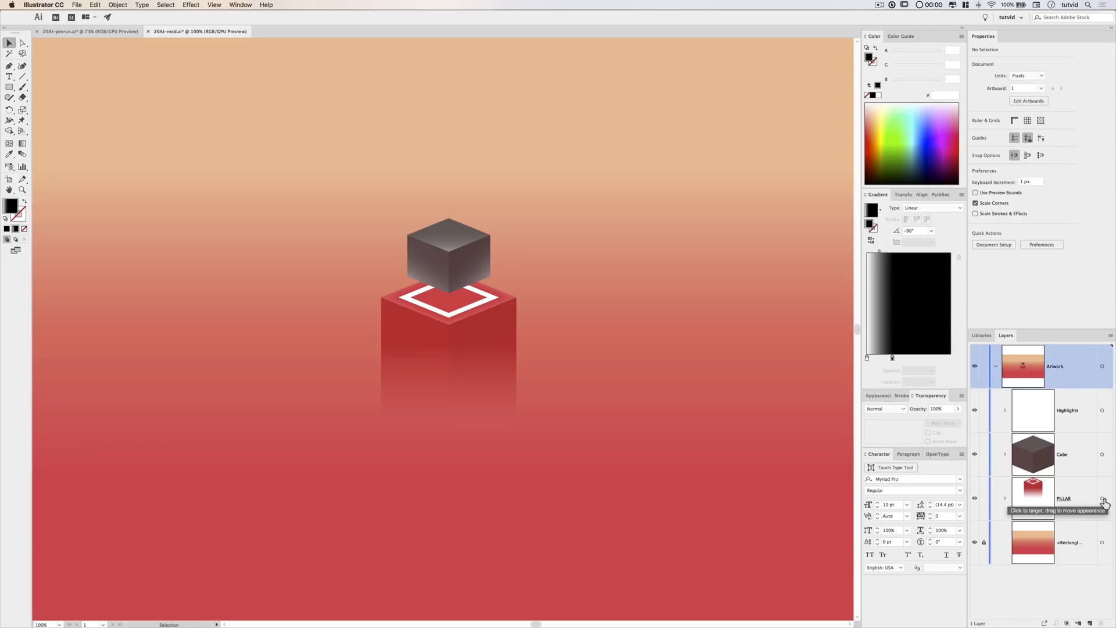
Duplicate the PILLAR group and place the copy up and to the right of the original, at about X 1705, Y 562 px.
left_click(1103, 499)
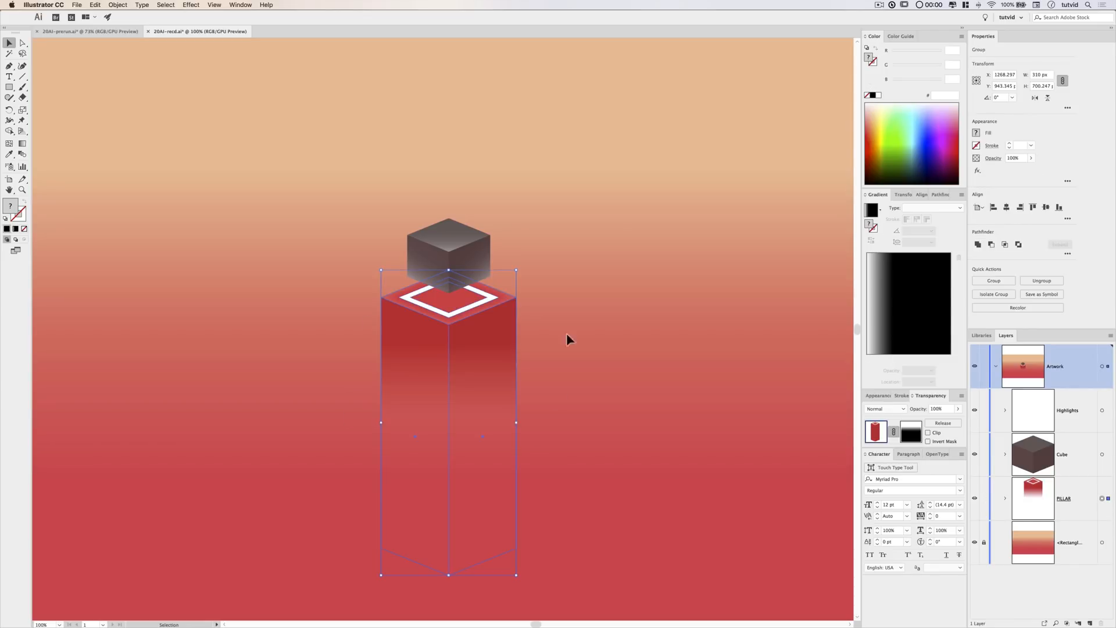
left_click(104, 6)
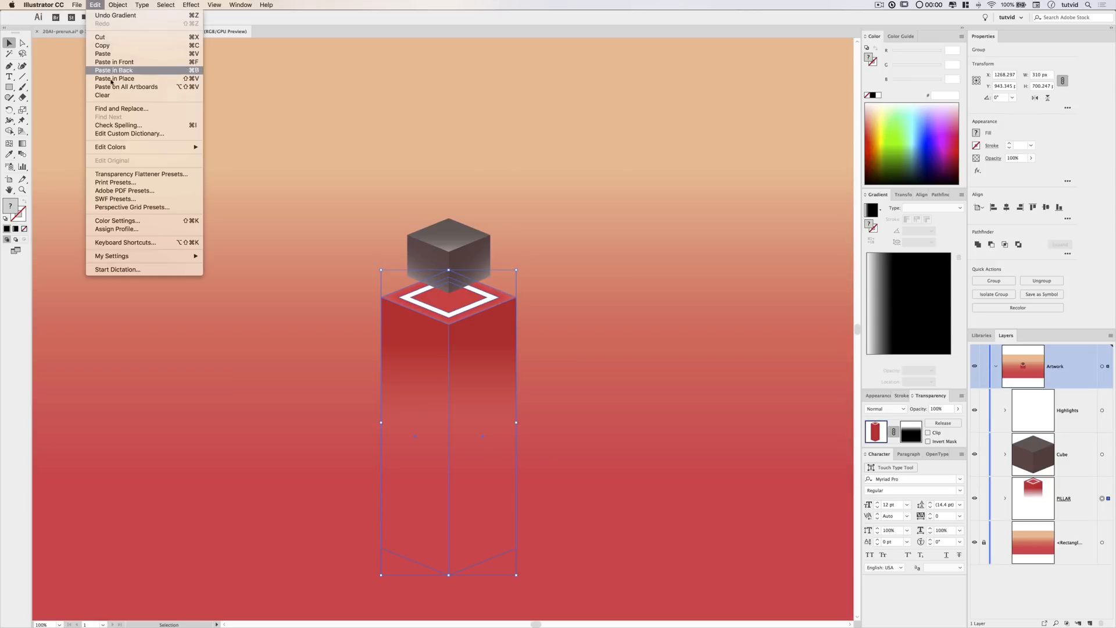
left_click(99, 7)
left_click(99, 7)
left_click(113, 54)
key("cmd+v")
left_click_drag(465, 227, 639, 172)
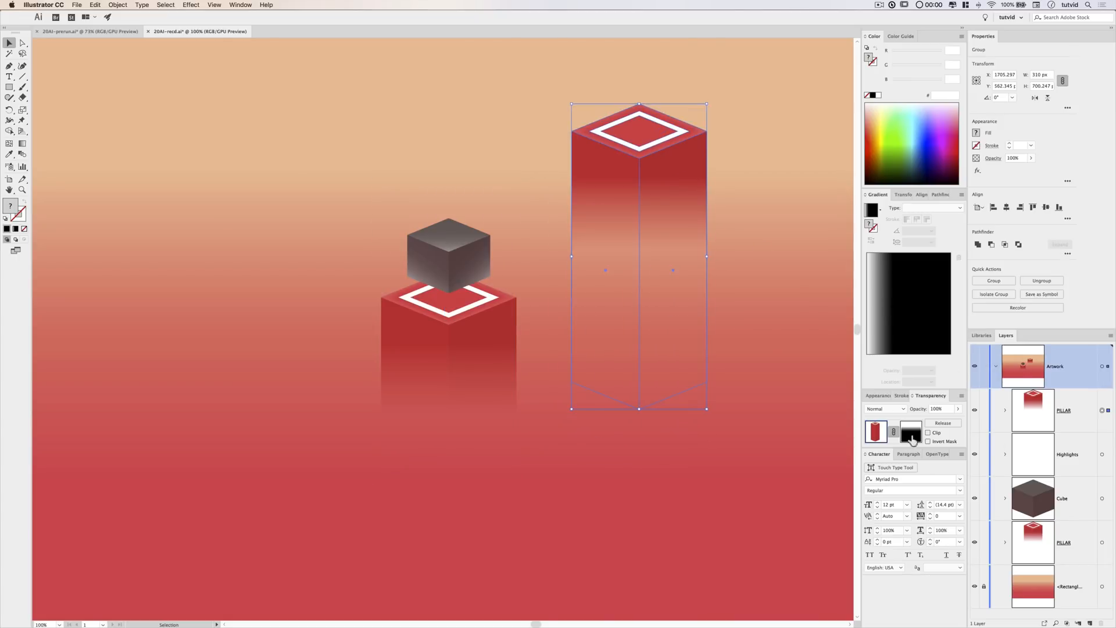
Release the duplicate pillar's opacity mask and delete the black-and-white gradient rectangle.
left_click(943, 422)
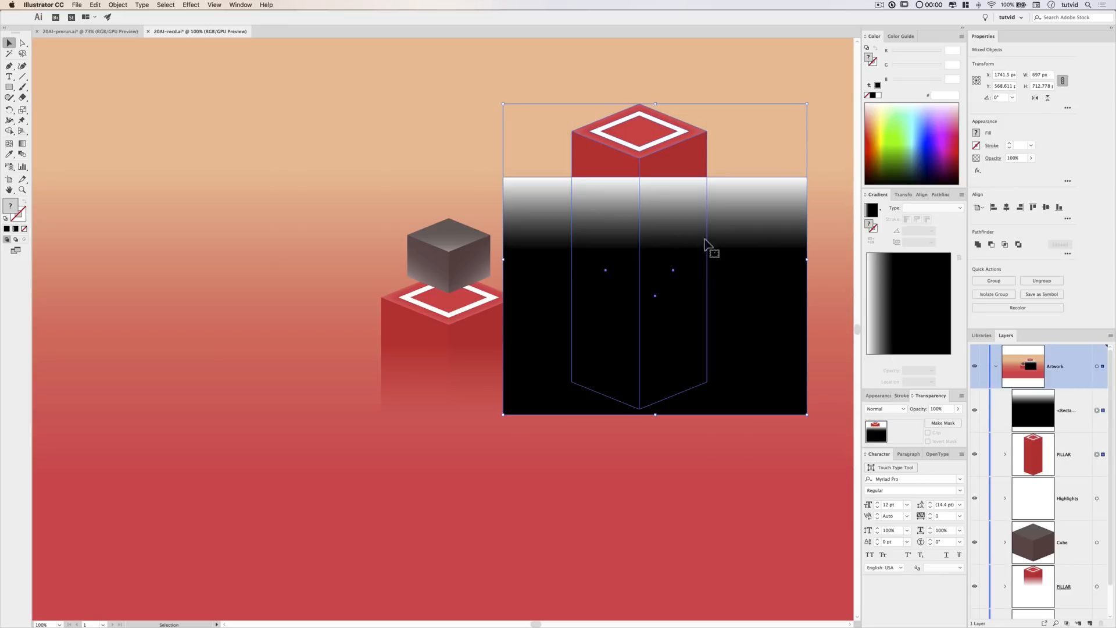
left_click(821, 200)
left_click(718, 219)
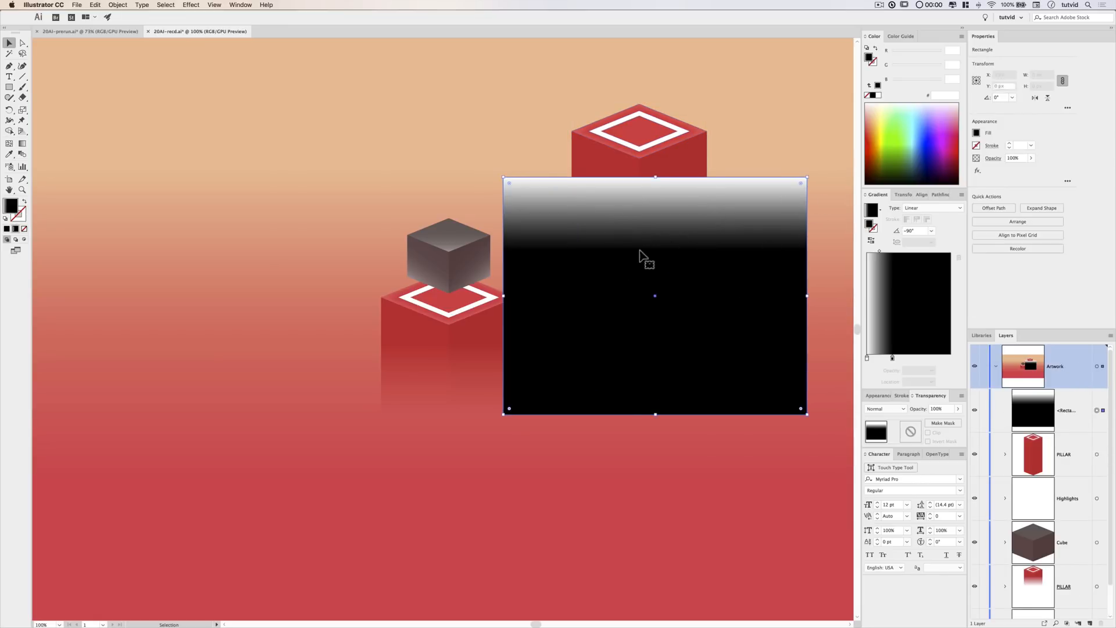
key("Delete")
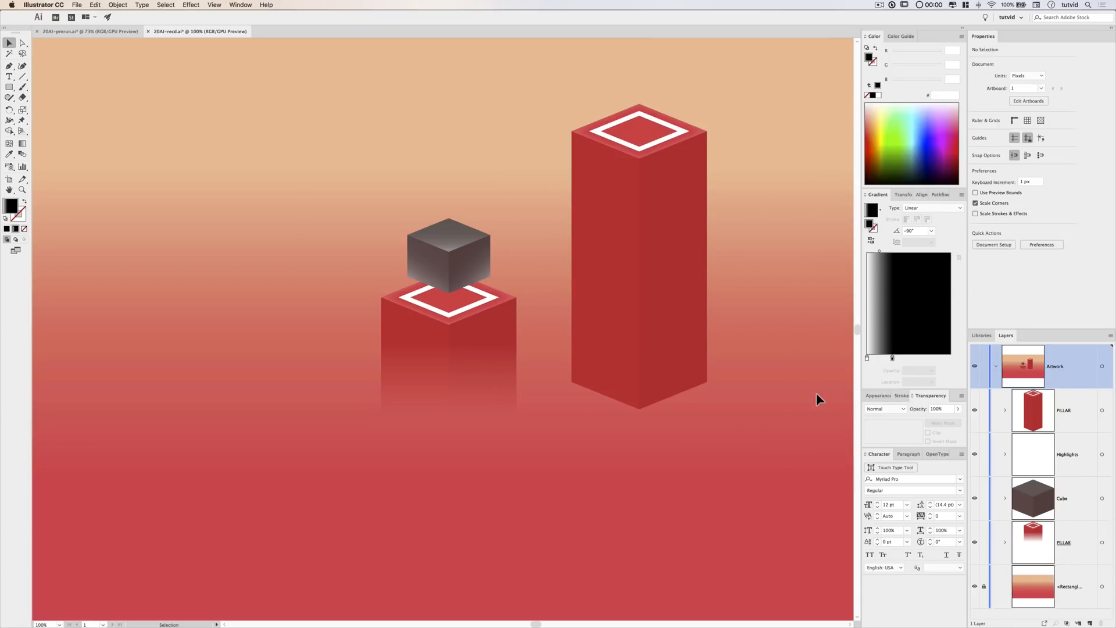
Scale the duplicate pillar proportionally to 65 px wide and reposition it in the sky to the right of the cube.
left_click(602, 243)
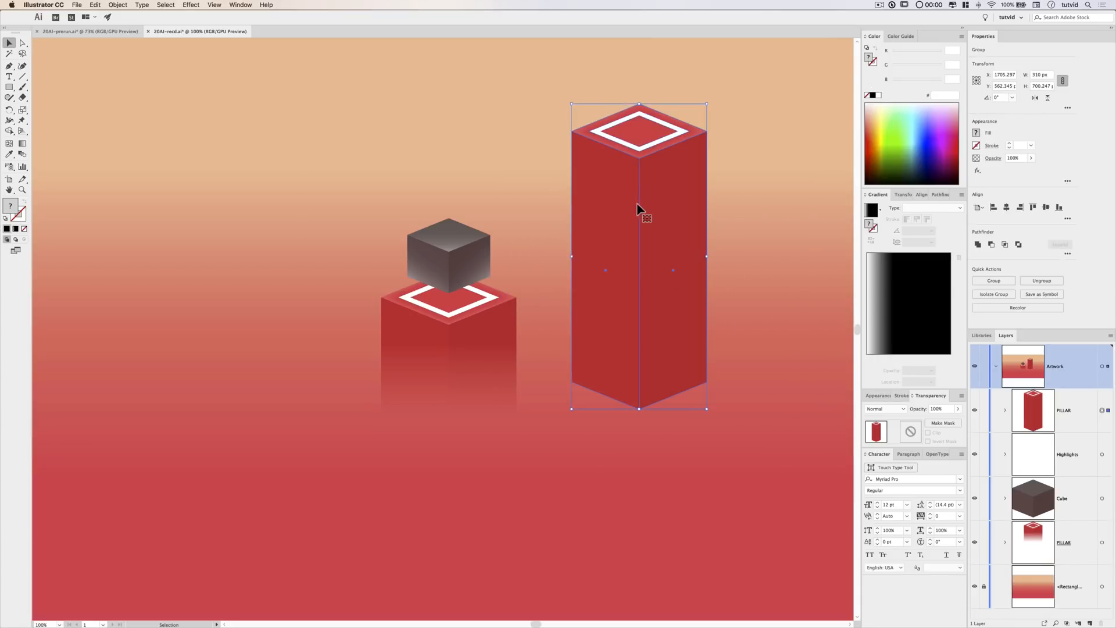
double_click(1036, 74)
type("65")
left_click(775, 159)
left_click_drag(643, 260, 603, 208)
left_click(620, 264)
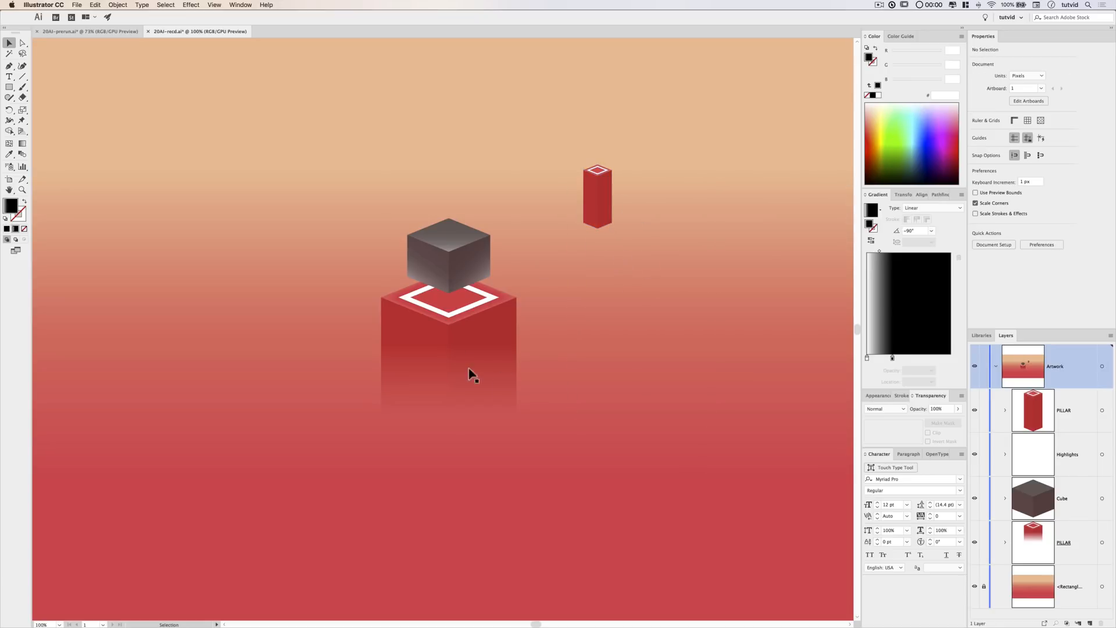
Stretch the small pillar to about 619 px tall by lowering its bottom anchor points, and move it to about X 1535, Y 607 px.
left_click(22, 43)
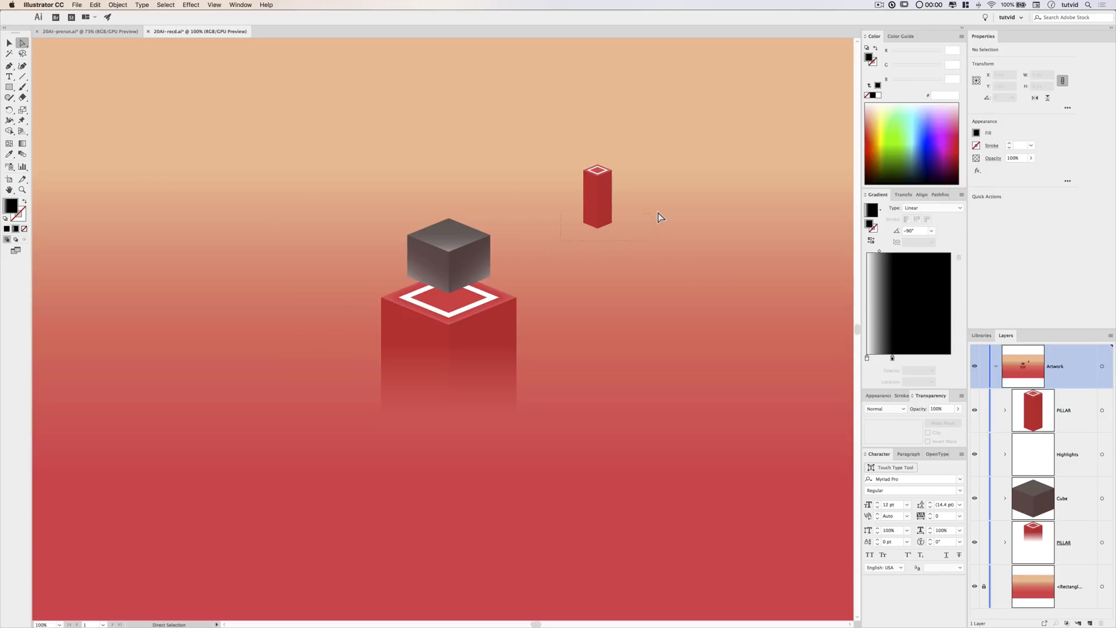
left_click_drag(657, 213, 655, 210)
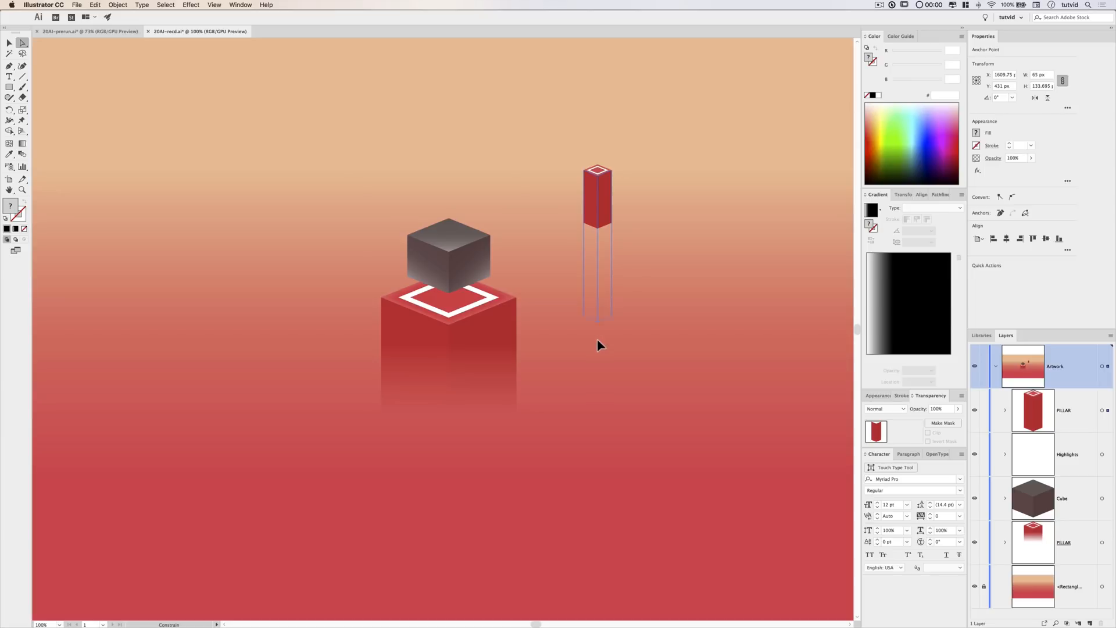
left_click_drag(590, 432, 591, 435)
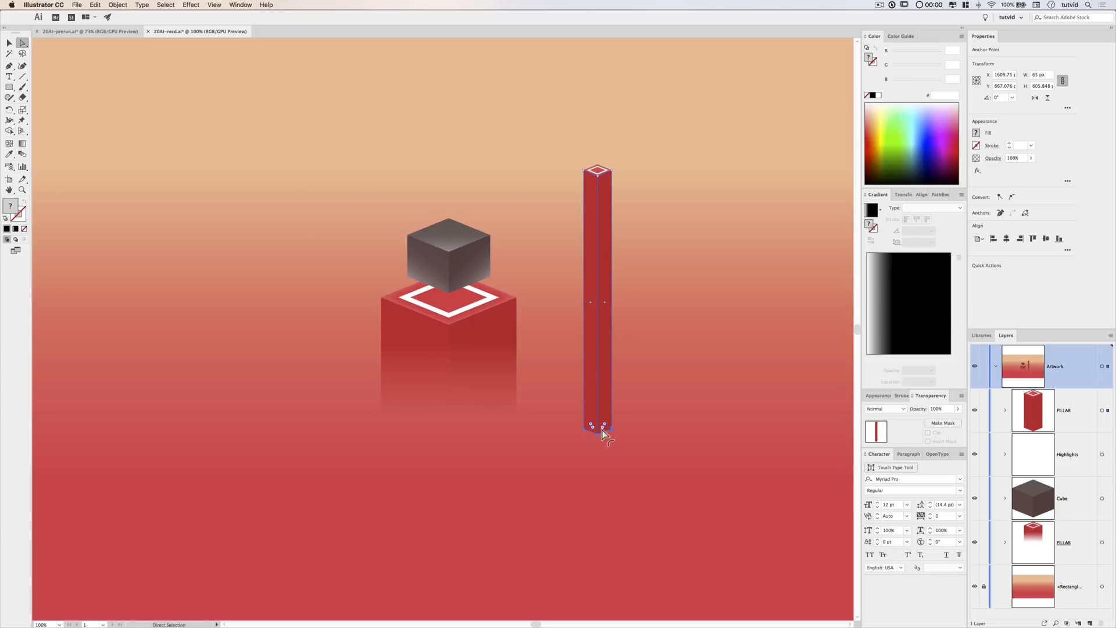
left_click(678, 370)
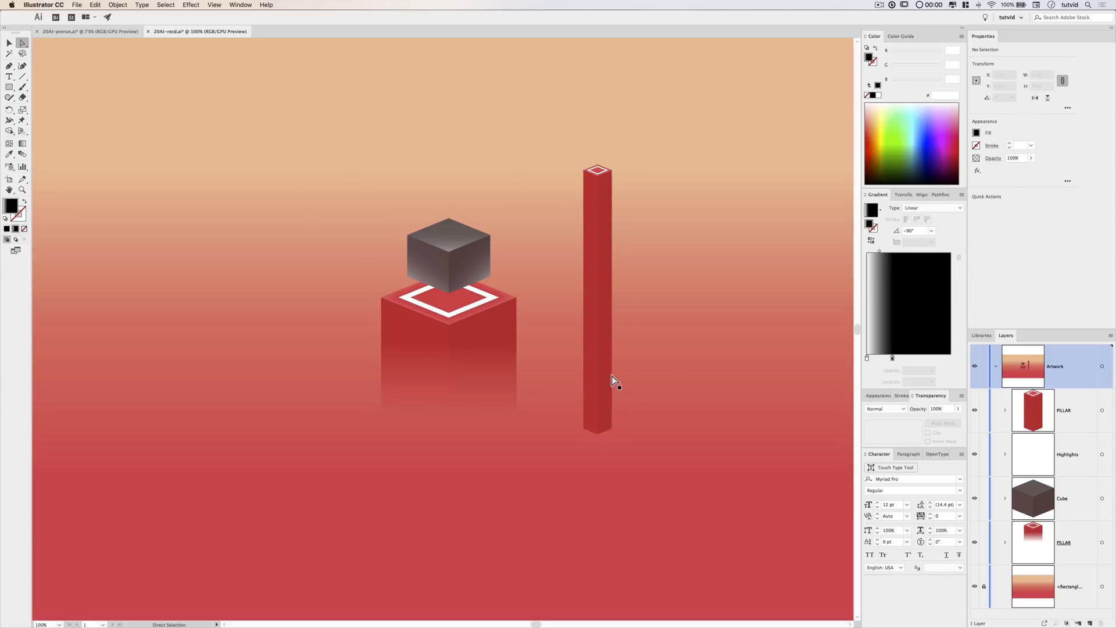
key("v")
left_click_drag(605, 254, 570, 229)
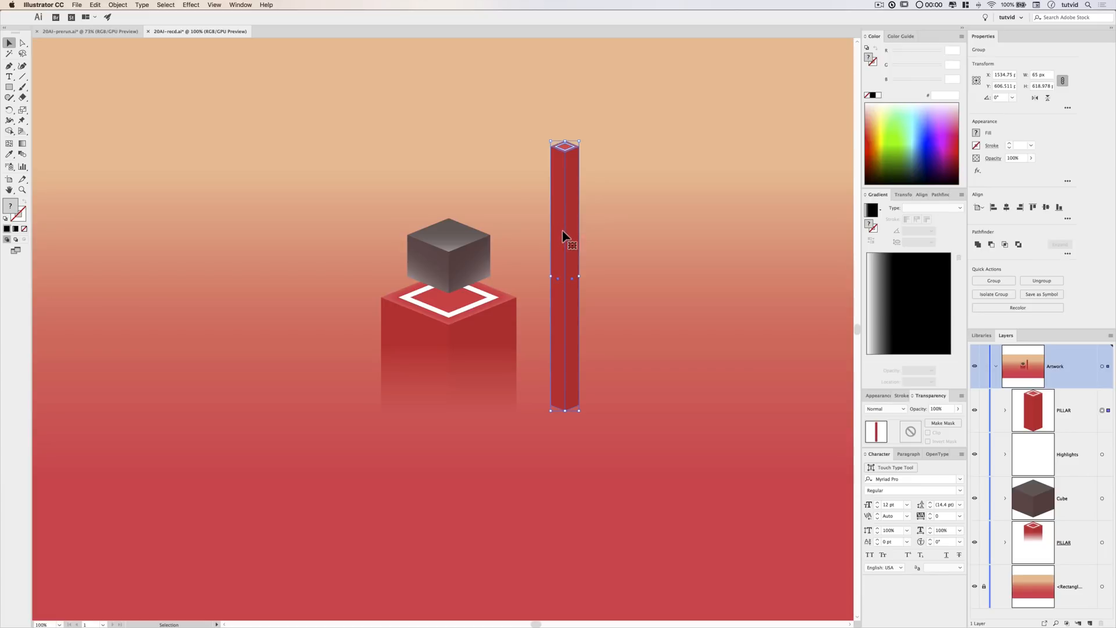
Center the tall pillar over the cube and duplicate it into two symmetrical pairs, one beside the cube and one farther out.
left_click_drag(565, 236, 449, 232)
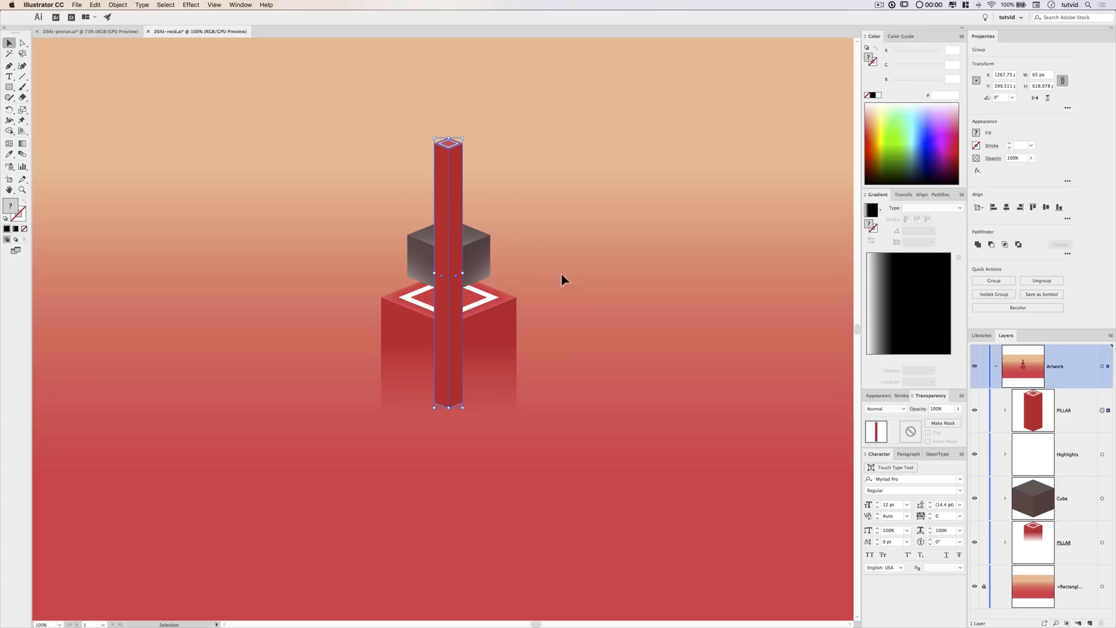
left_click_drag(447, 194, 382, 265)
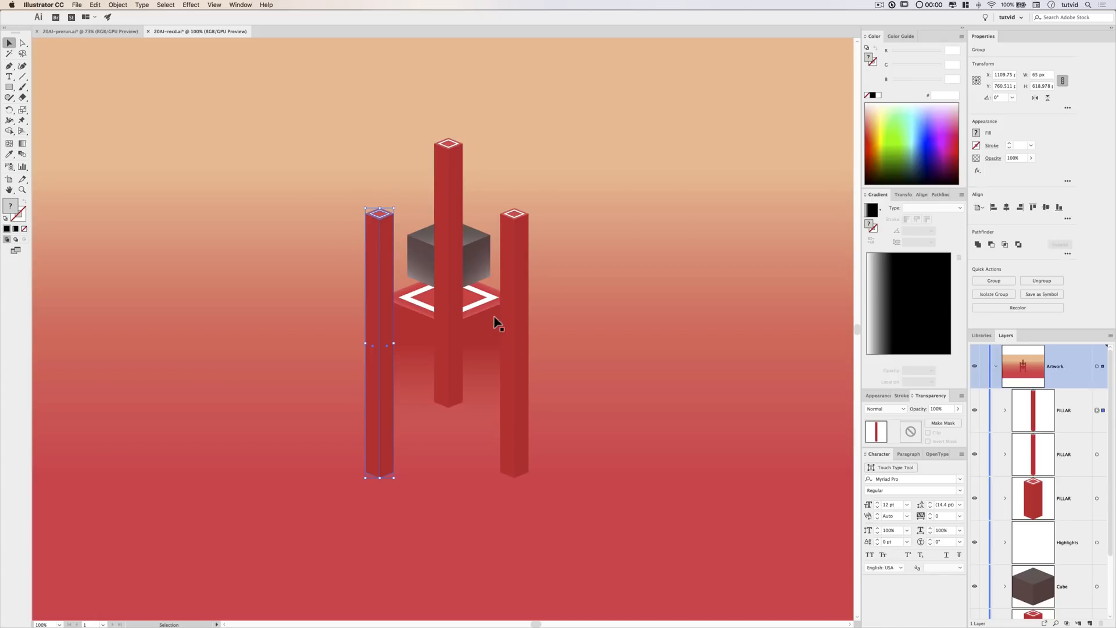
left_click_drag(382, 251, 611, 265)
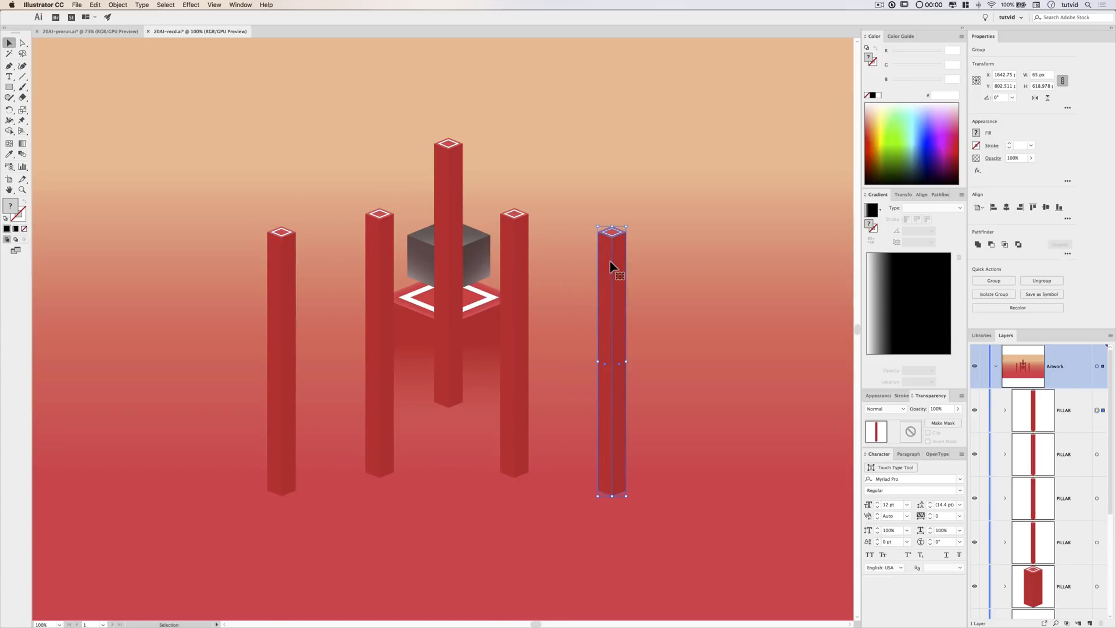
Duplicate an outer pillar into the empty area beside the arrangement and scale the copy proportionally to 40 px wide.
left_click_drag(618, 291, 714, 181)
left_click(1035, 77)
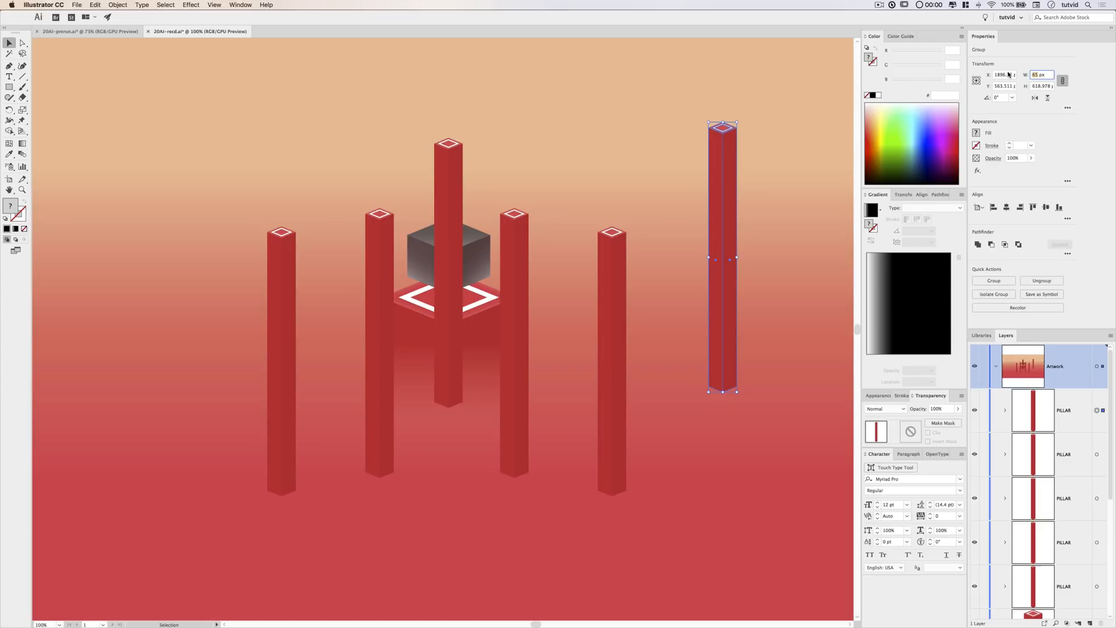
type("40")
key("Tab")
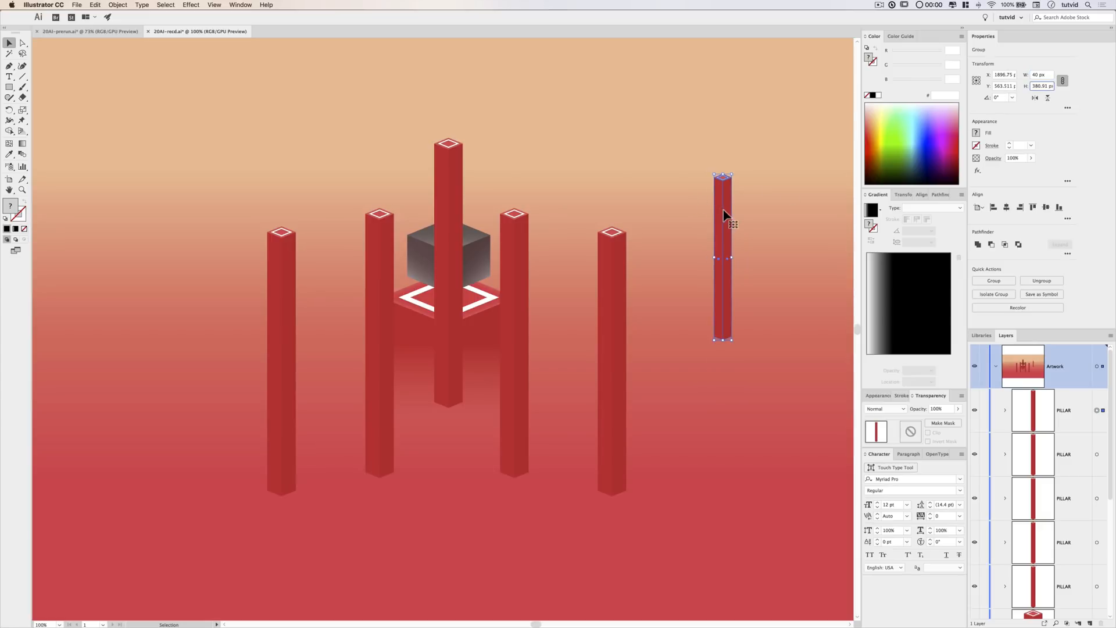
Create another pillar from the 40 px one and scale it proportionally to 25 px wide.
left_click_drag(726, 216, 704, 160)
left_click(1035, 74)
type("25")
key("Tab")
Place one 25 px pillar inside each outermost large pillar, symmetrically on both sides of the cube.
left_click_drag(708, 204, 574, 273)
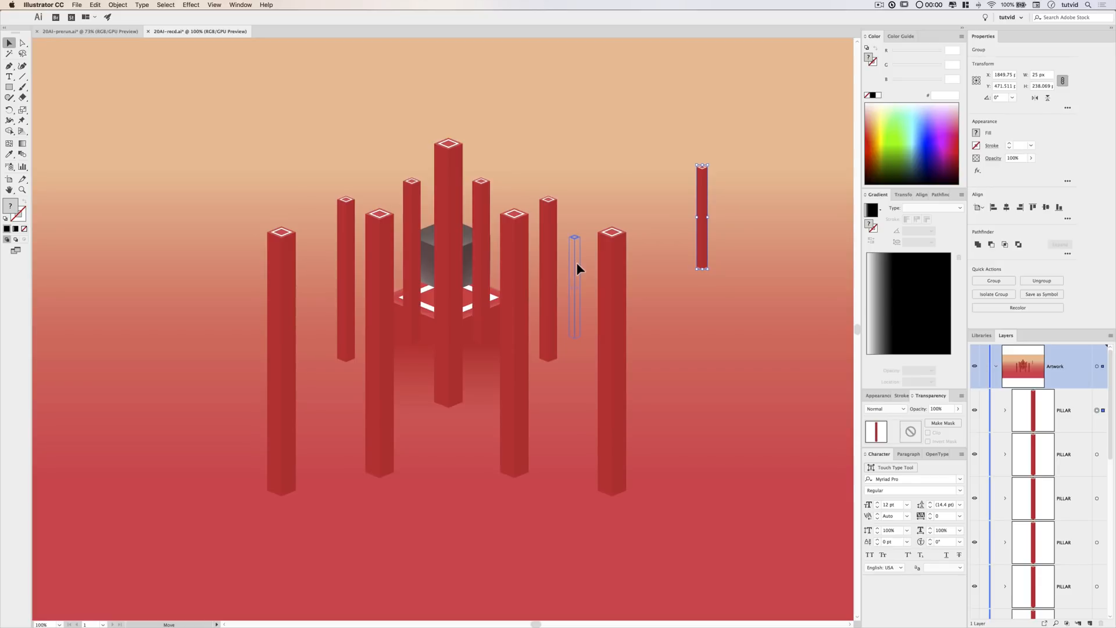
left_click_drag(576, 268, 314, 288)
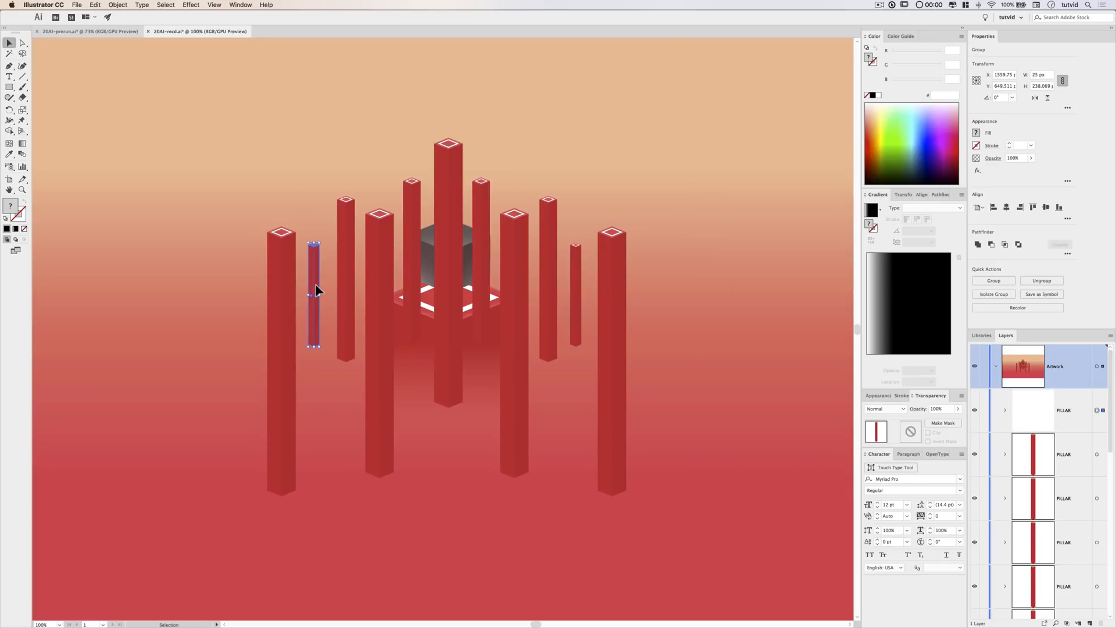
left_click(715, 350)
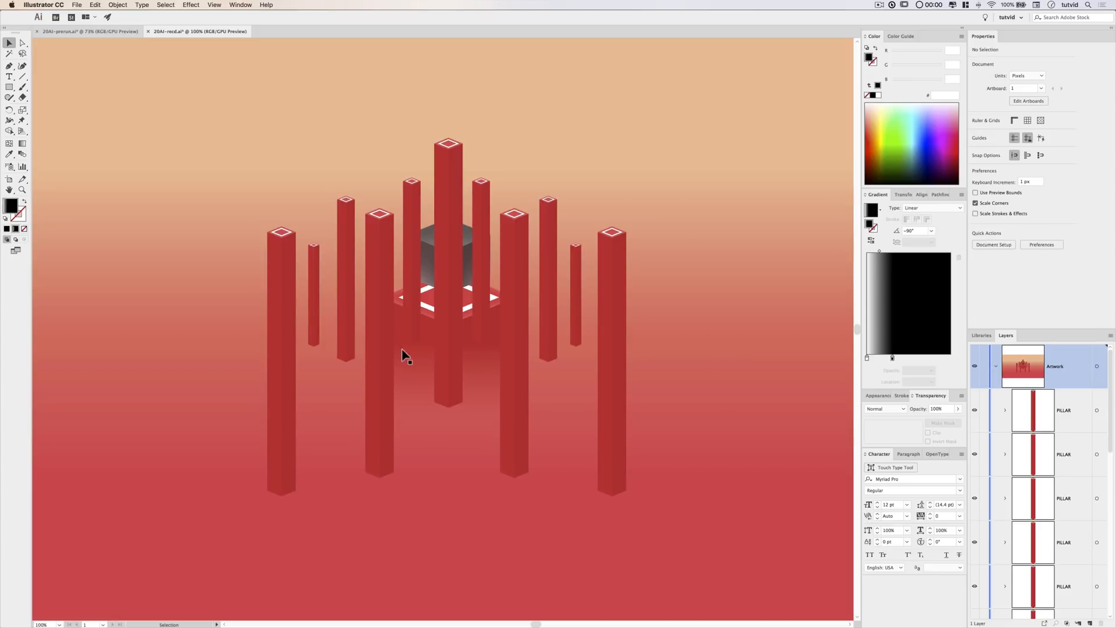
Lock the Highlights group, the Cube and the wide platform pillar, and select all the thin pillars.
key("super+minus")
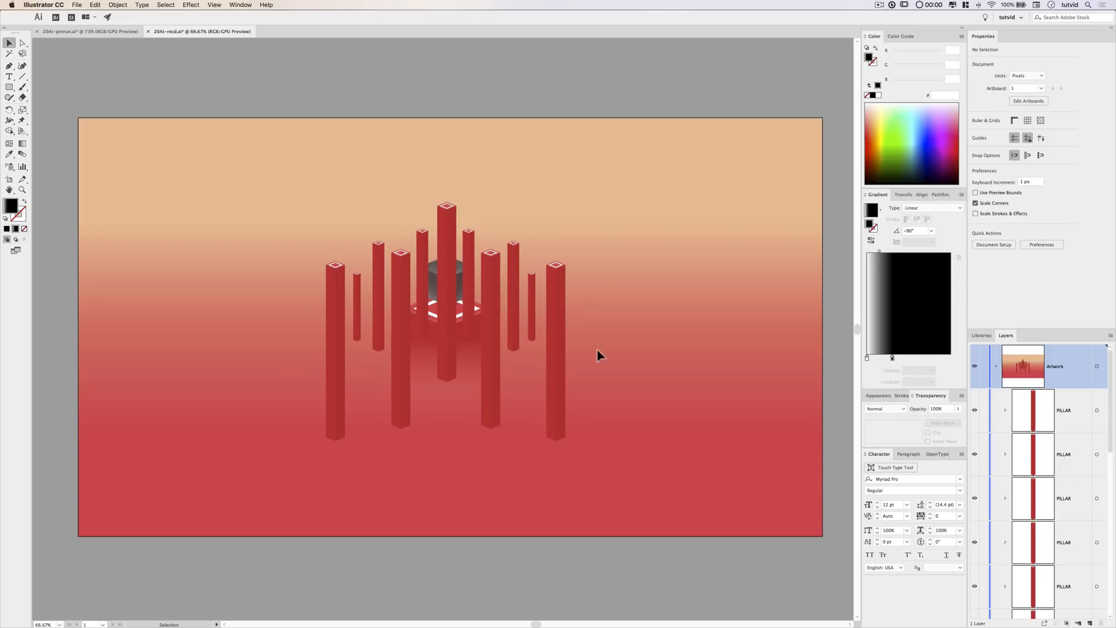
scroll(1075, 494, "down", 5)
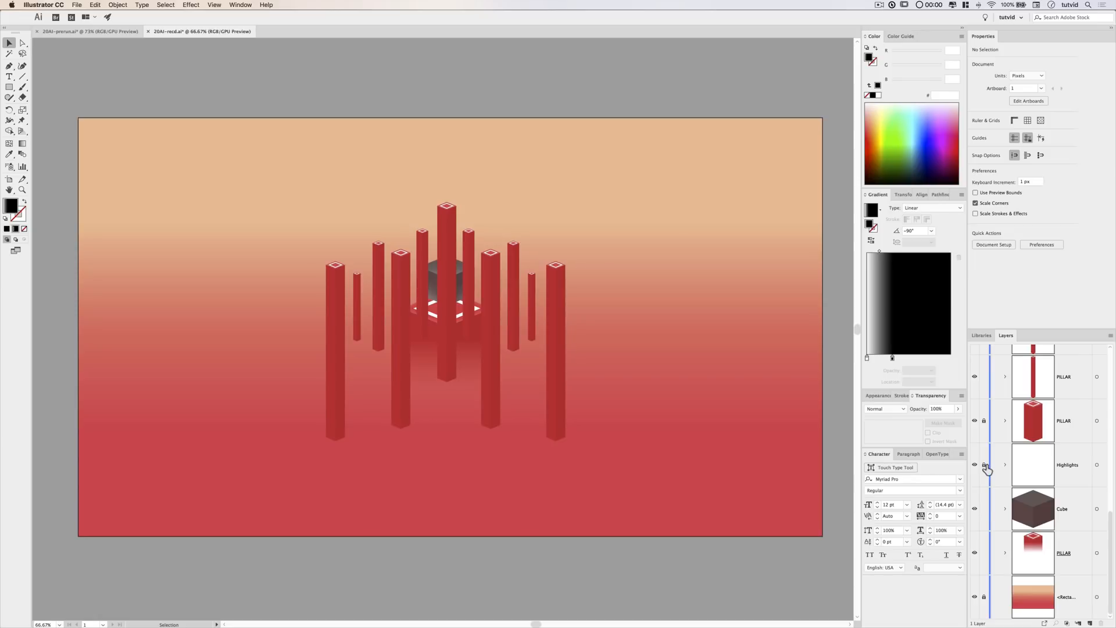
left_click(984, 553)
left_click_drag(244, 187, 720, 378)
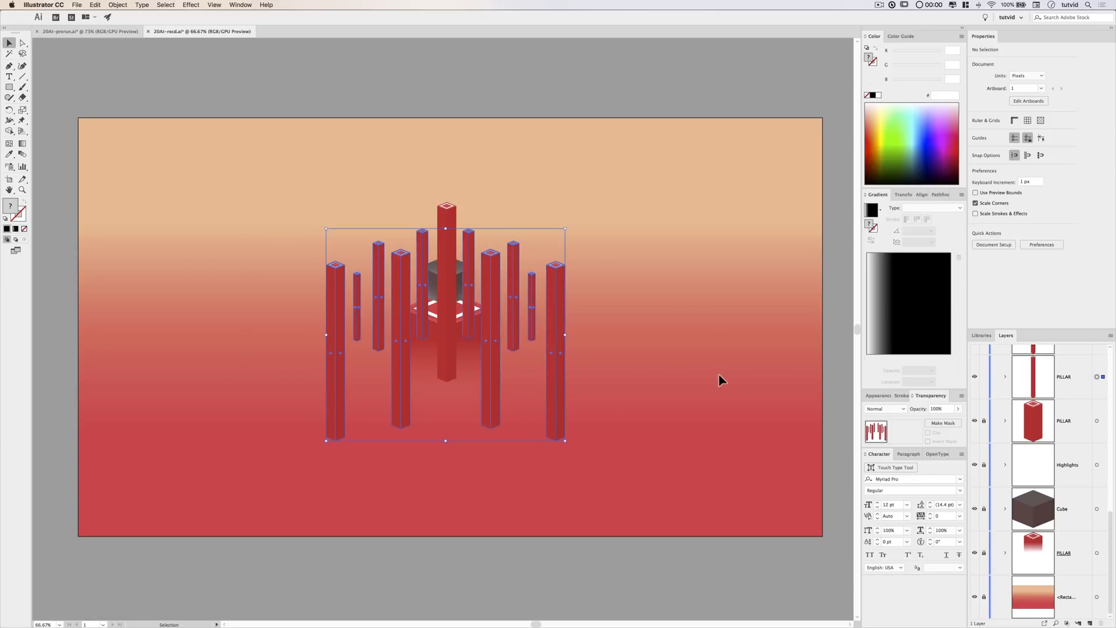
left_click(674, 150)
left_click_drag(314, 198, 640, 344)
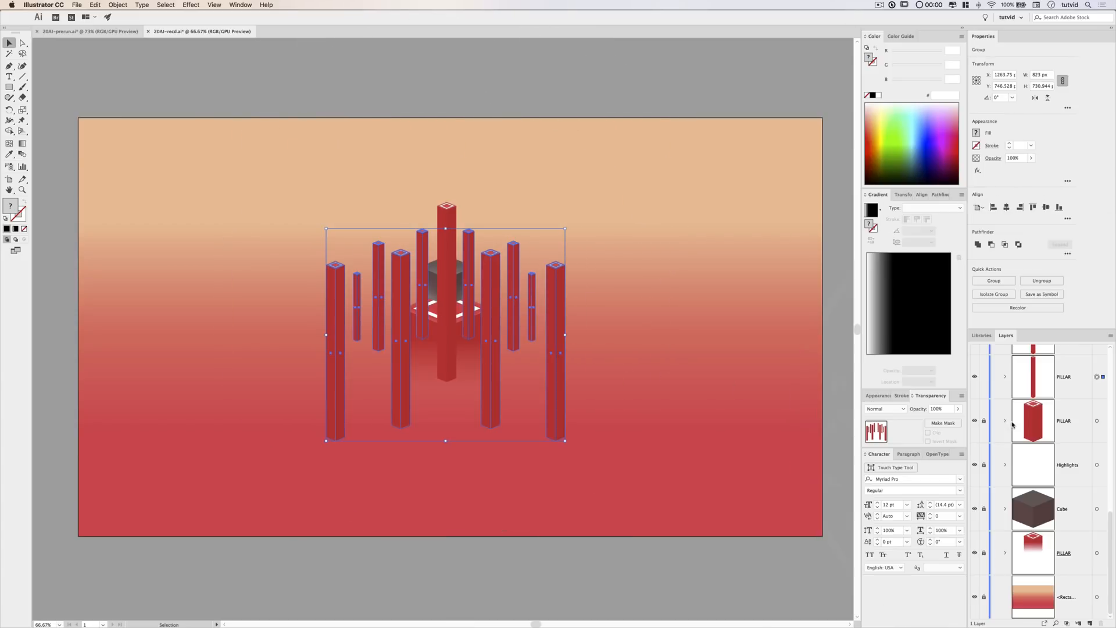
key("super+a")
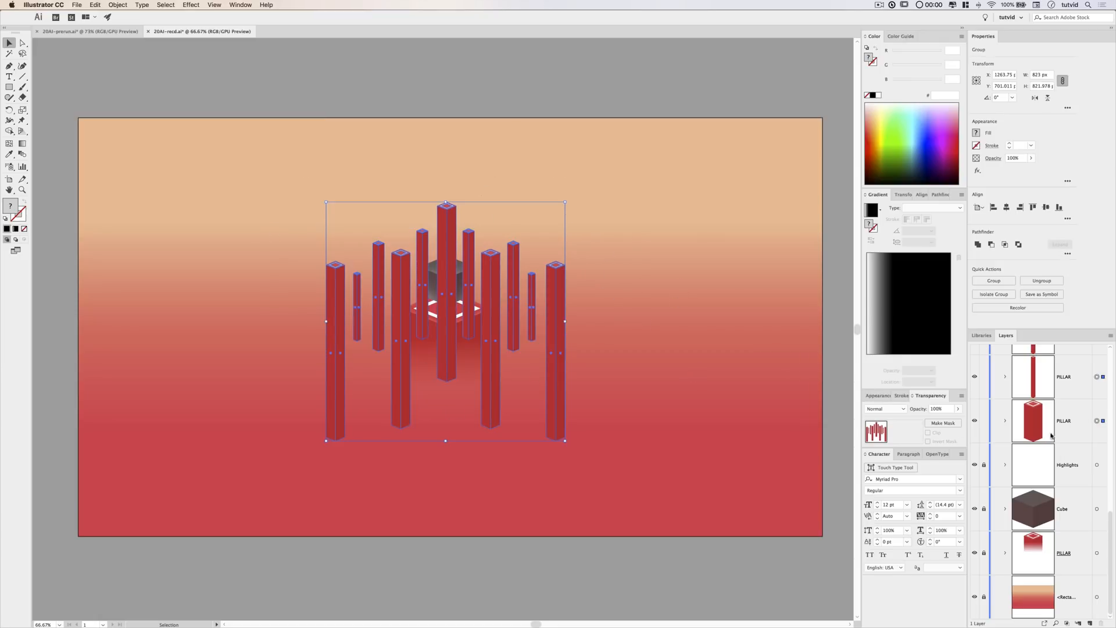
Move the ten duplicated thin pillars in the stacking order to just above the background rectangle, beneath the platform pillar.
left_click_drag(1070, 415, 1056, 566)
key("super+z")
left_click(981, 36)
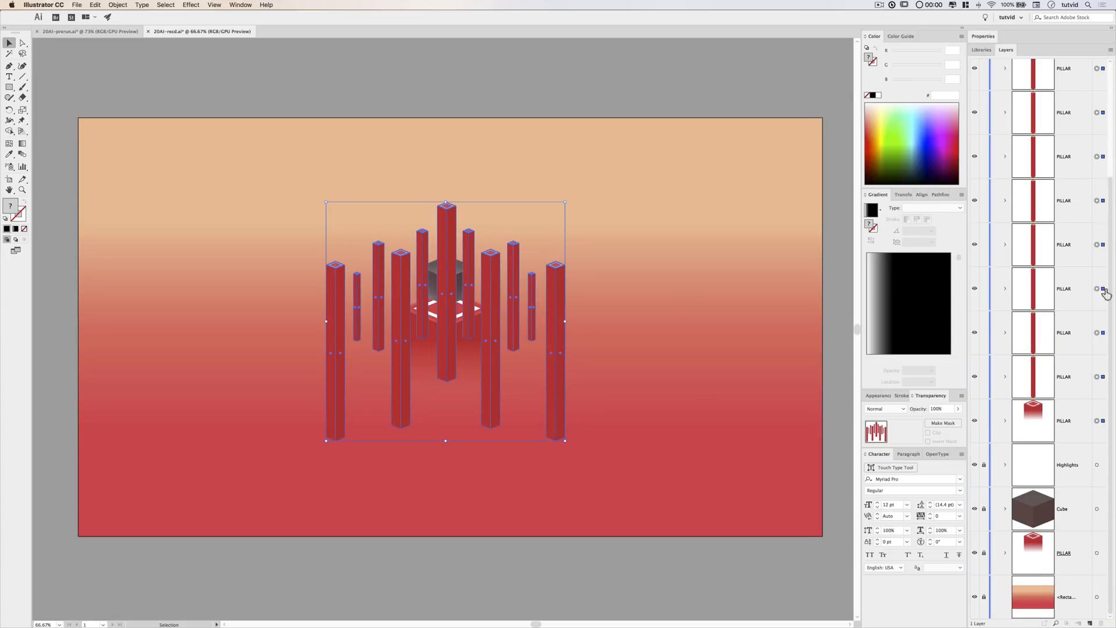
scroll(1074, 286, "up", 3)
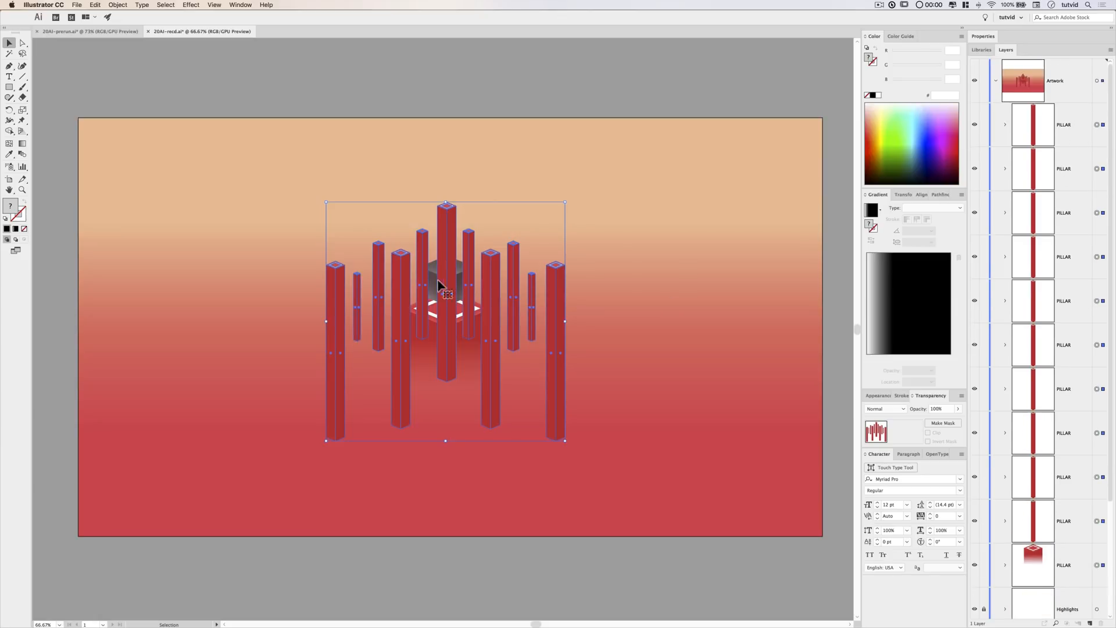
left_click(1065, 125)
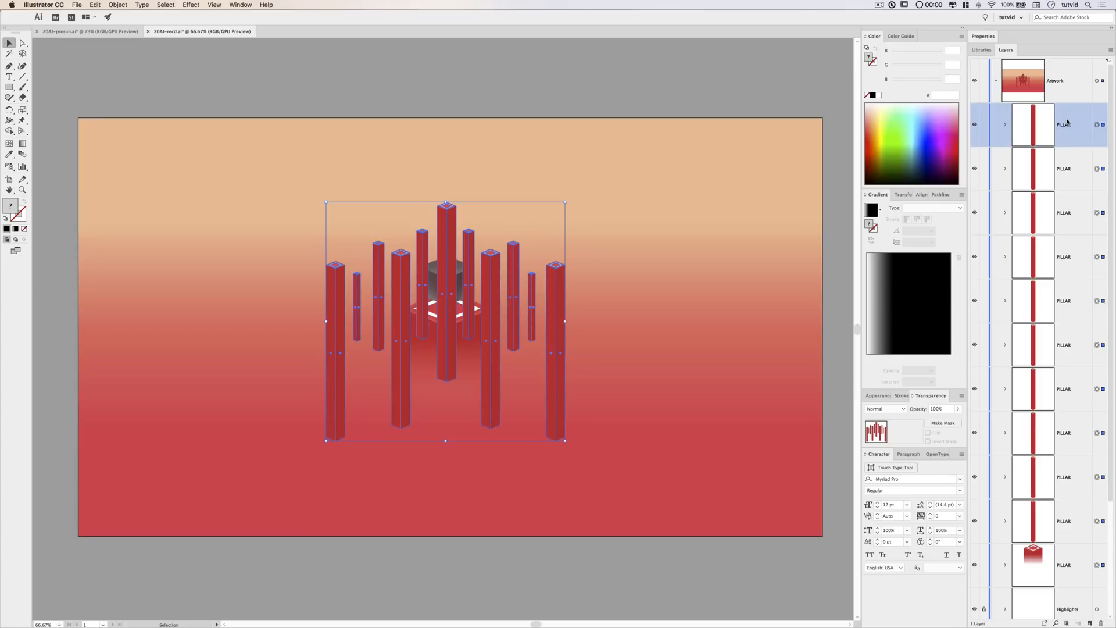
left_click(1072, 514, "shift")
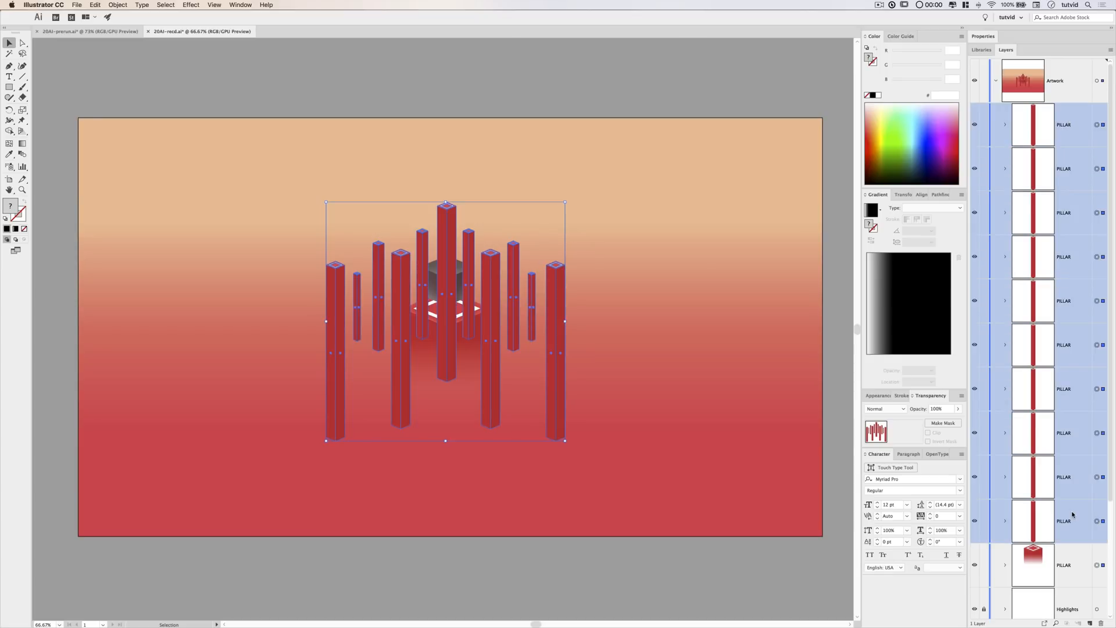
scroll(1063, 449, "down", 3)
left_click_drag(1065, 376, 1066, 577)
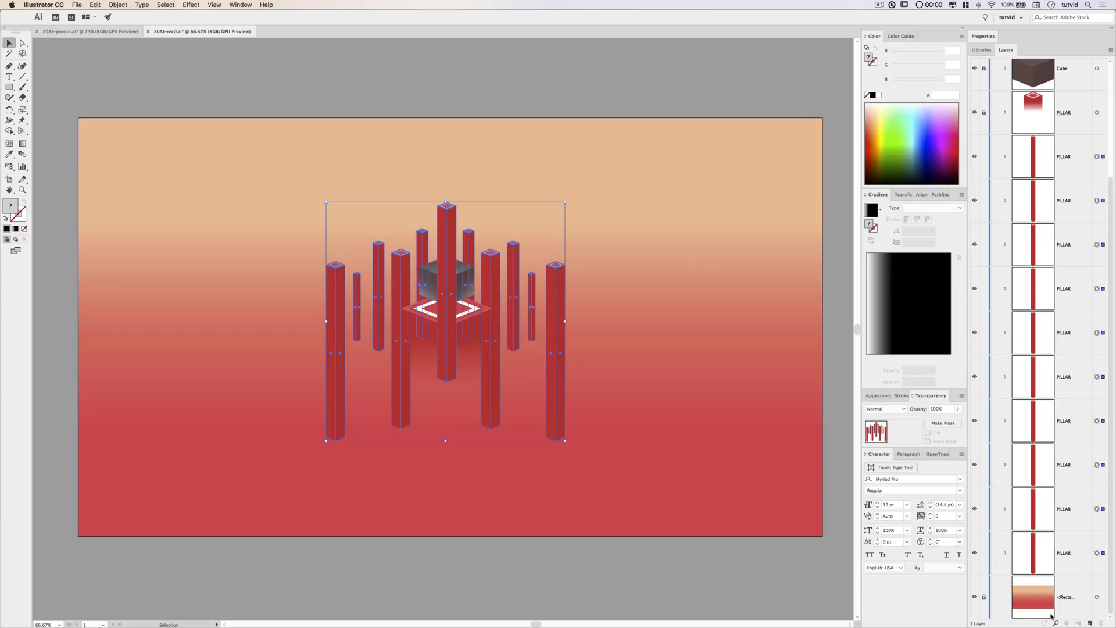
Move the remaining central thin pillar from the top of the stacking order to just below the platform pillar.
scroll(1054, 277, "up", 3)
left_click(1065, 134)
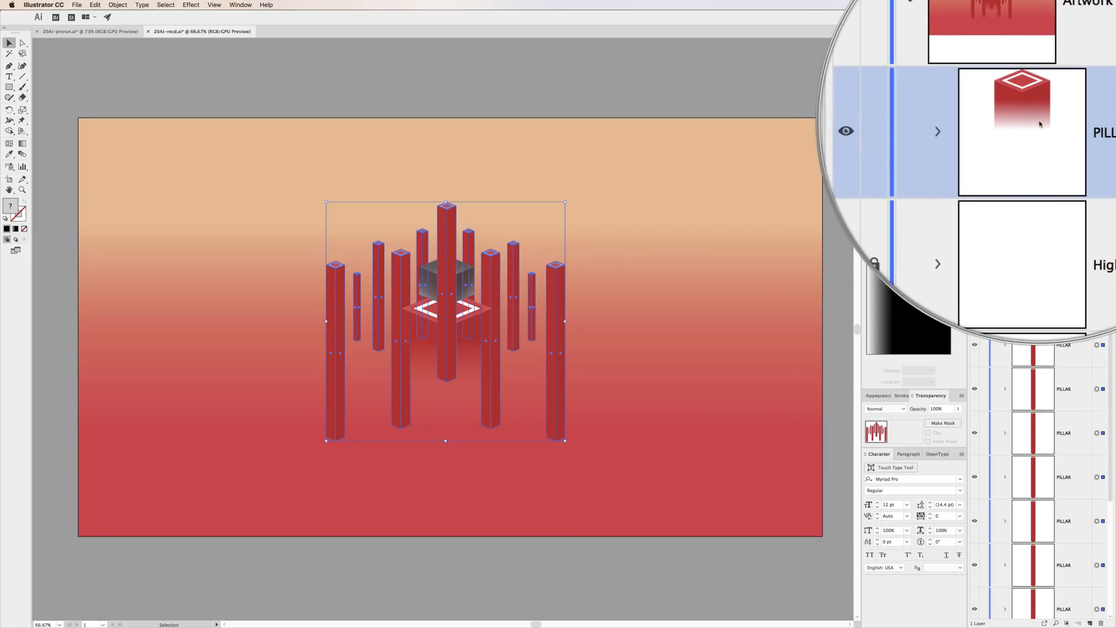
left_click_drag(1041, 126, 1064, 291)
left_click(634, 275)
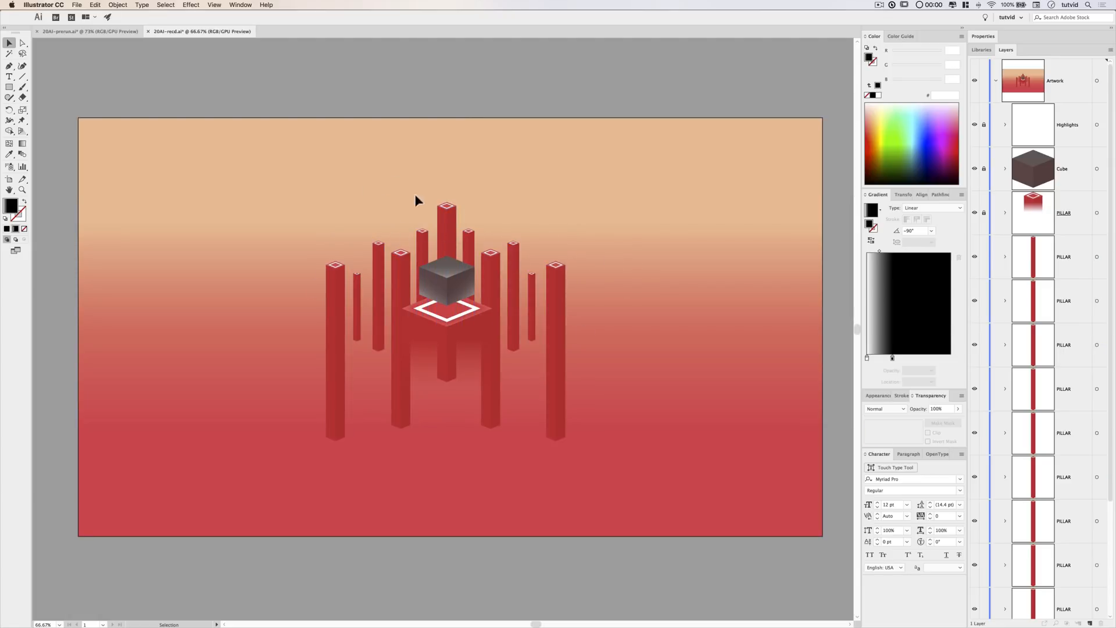
Select the five largest thin pillars and set their opacity to 40%.
left_click(446, 208)
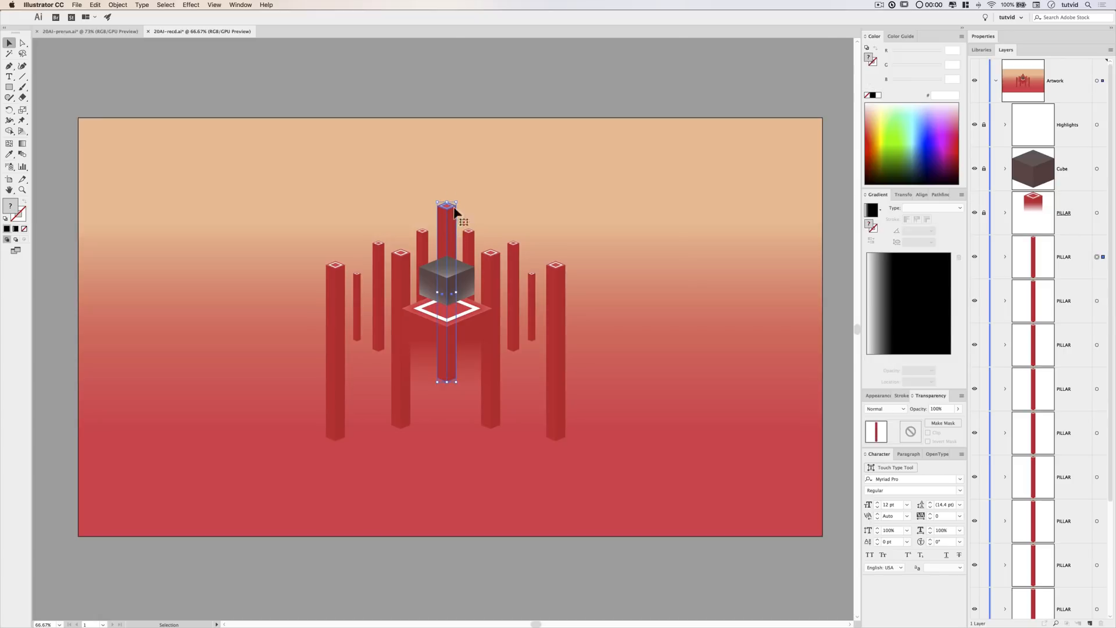
left_click(406, 263, "shift")
left_click(336, 283, "shift")
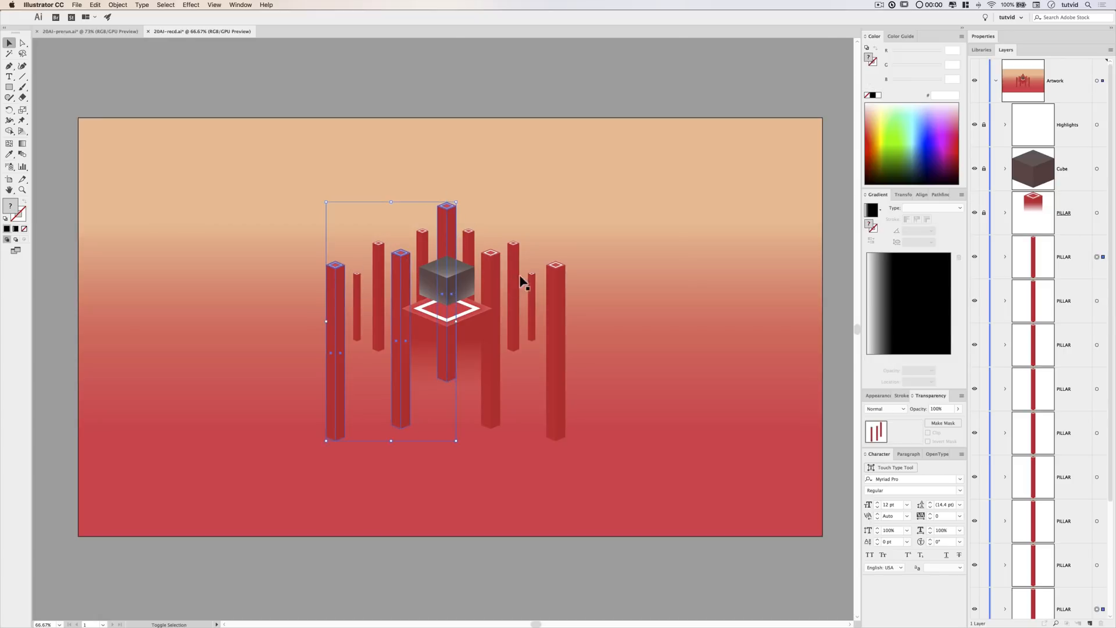
left_click(495, 273, "shift")
left_click(557, 287, "shift")
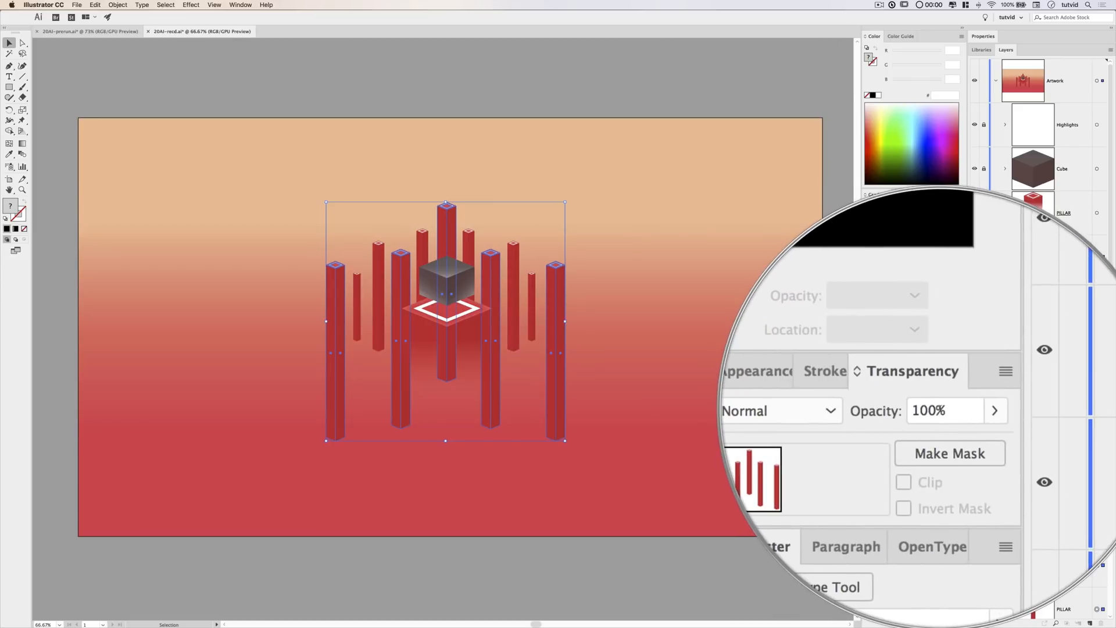
left_click(946, 409)
type("40")
key("Return")
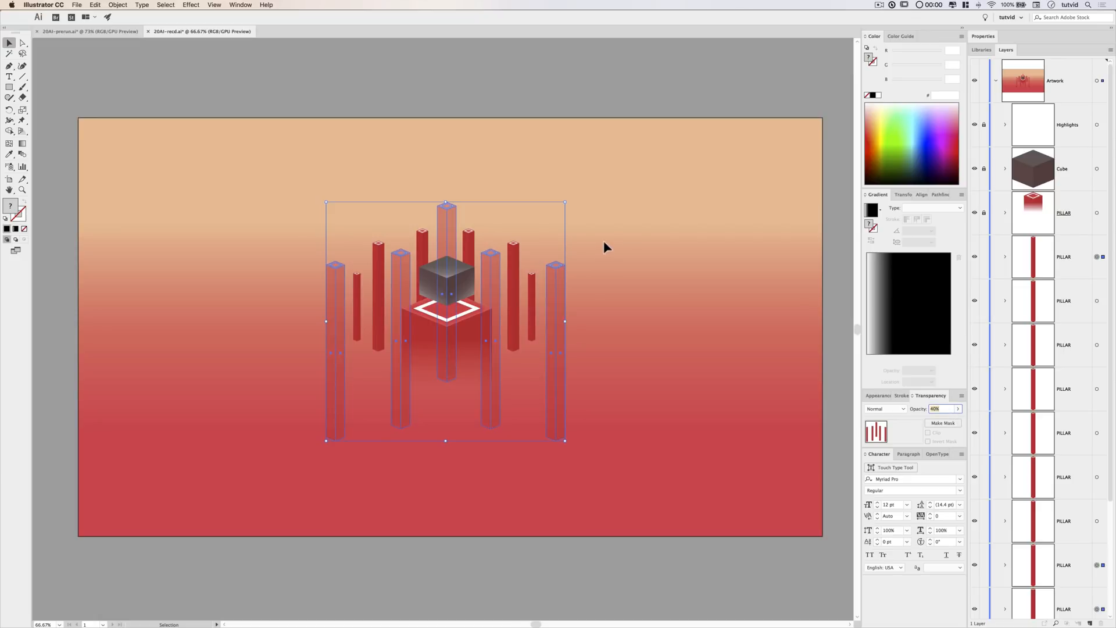
Select the six smaller background pillars and set their opacity to 25%.
left_click(605, 245)
left_click(357, 294, "shift")
left_click(377, 264, "shift")
left_click(422, 256, "shift")
left_click(467, 256, "shift")
left_click(512, 256, "shift")
left_click(530, 285, "shift")
left_click(949, 408)
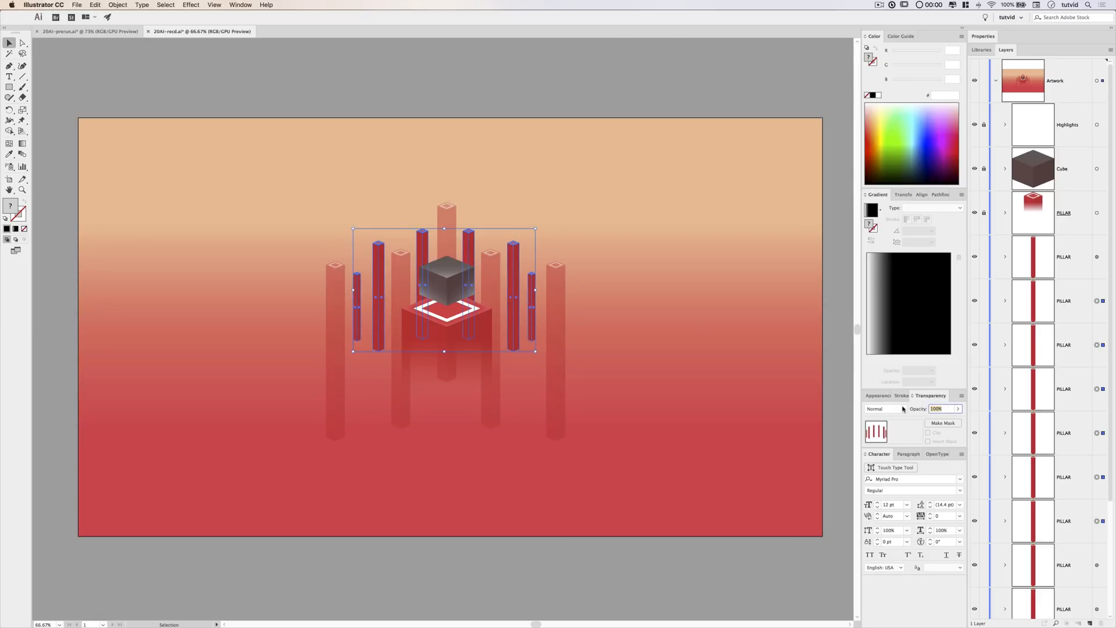
type("20")
key("Return")
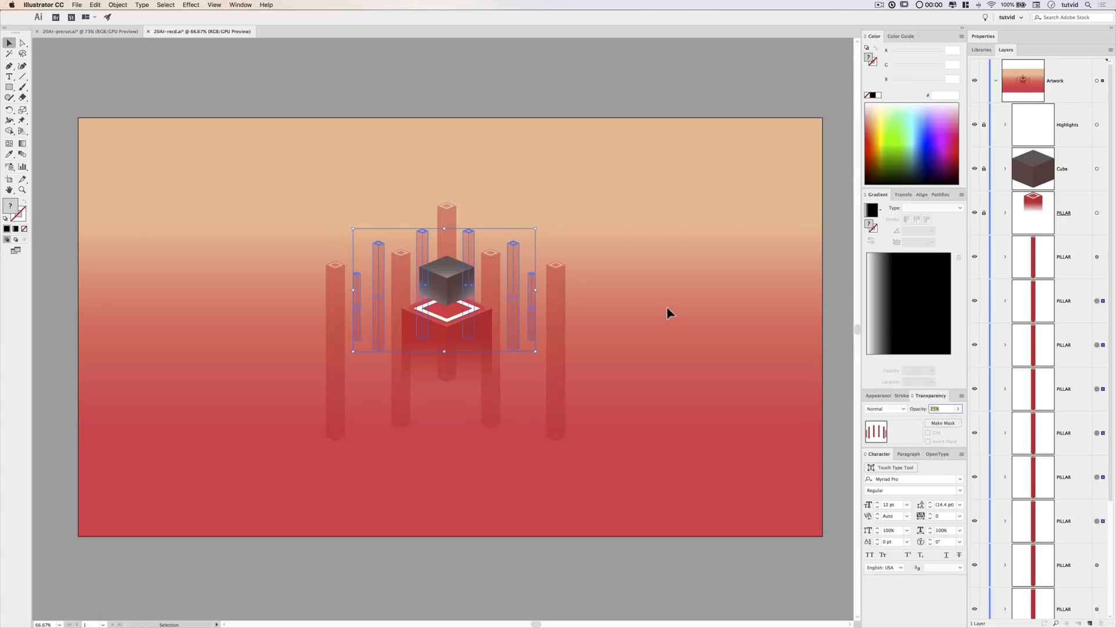
Lower the opacity of the two smallest pillars further so they fade into the background.
left_click(667, 306)
left_click(531, 295)
left_click(357, 291, "shift")
left_click(940, 408)
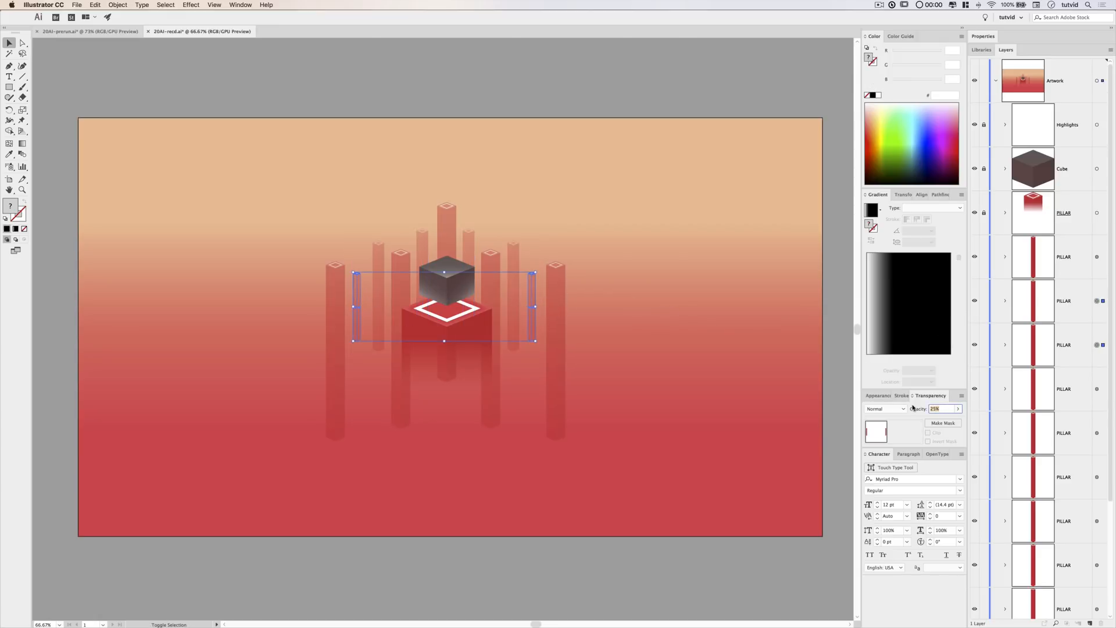
left_click(655, 364)
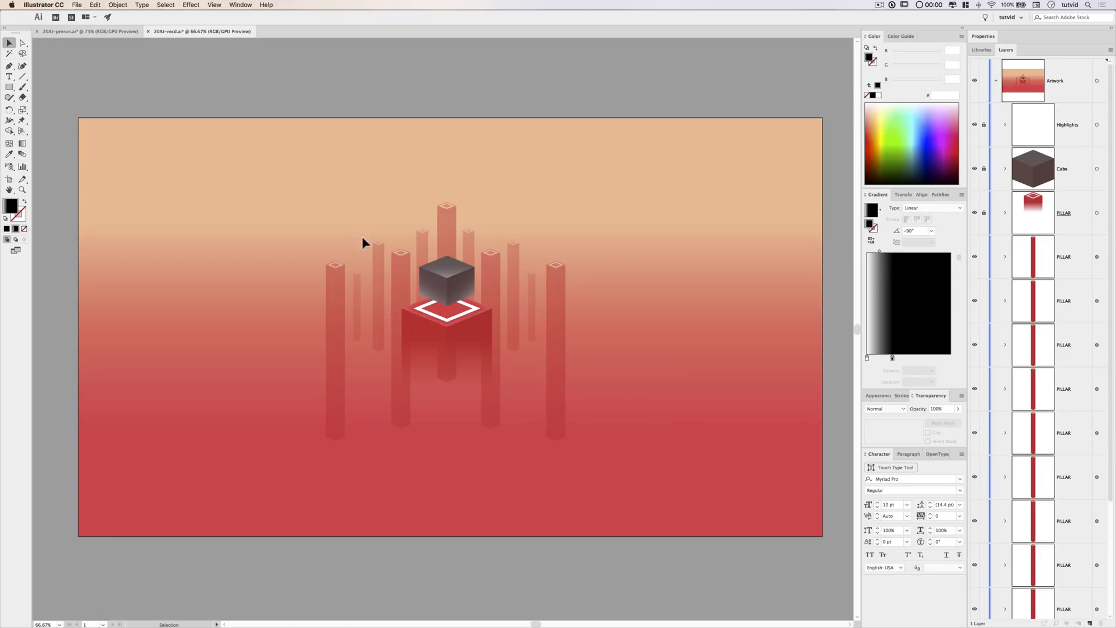
Nudge the two outermost large pillars inward, toward the cube, until they partly overlap the smallest pillars.
left_click(336, 296)
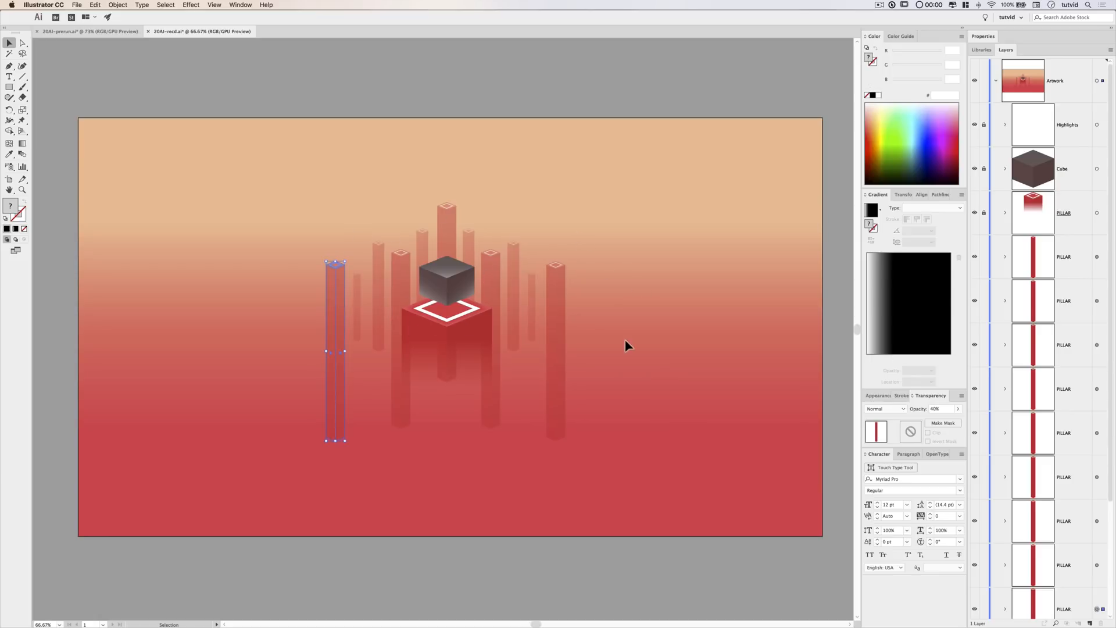
key("Right")
key("Right")
key("Right")
left_click(549, 281)
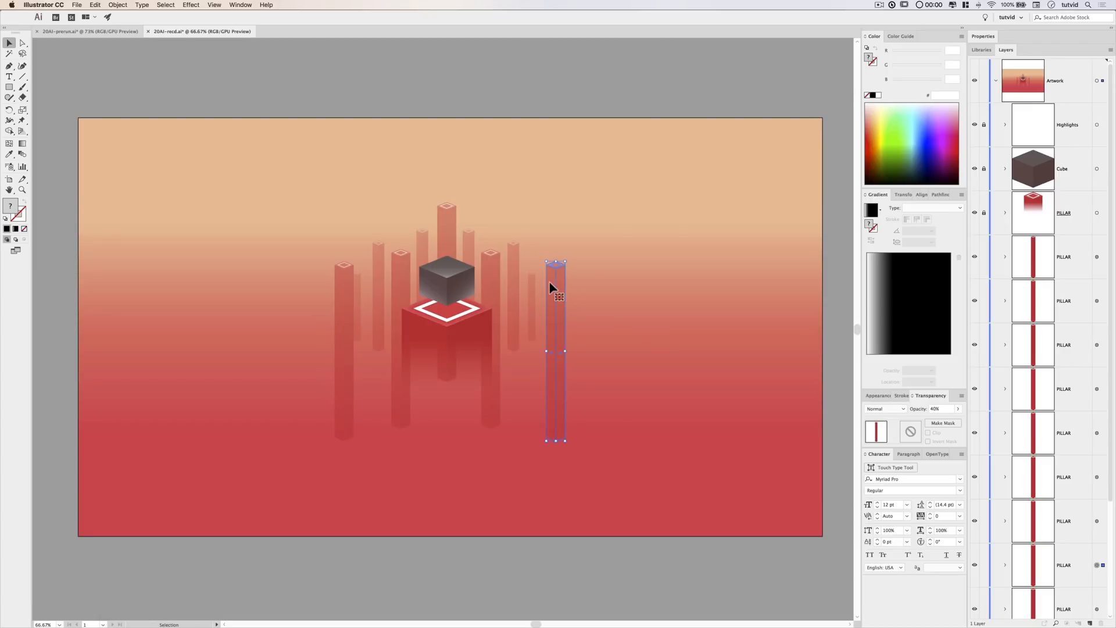
key("Left")
key("Left")
key("Left")
key("Left")
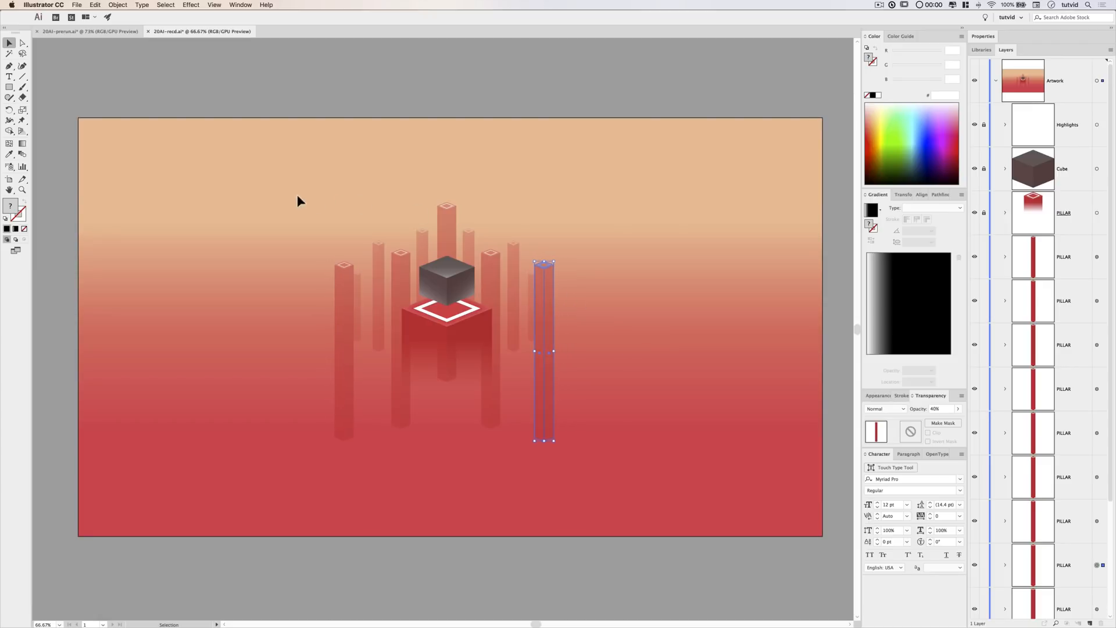
Select all the background pillars, try to distribute their horizontal centres relative to the artboard, and undo it.
key("super+a")
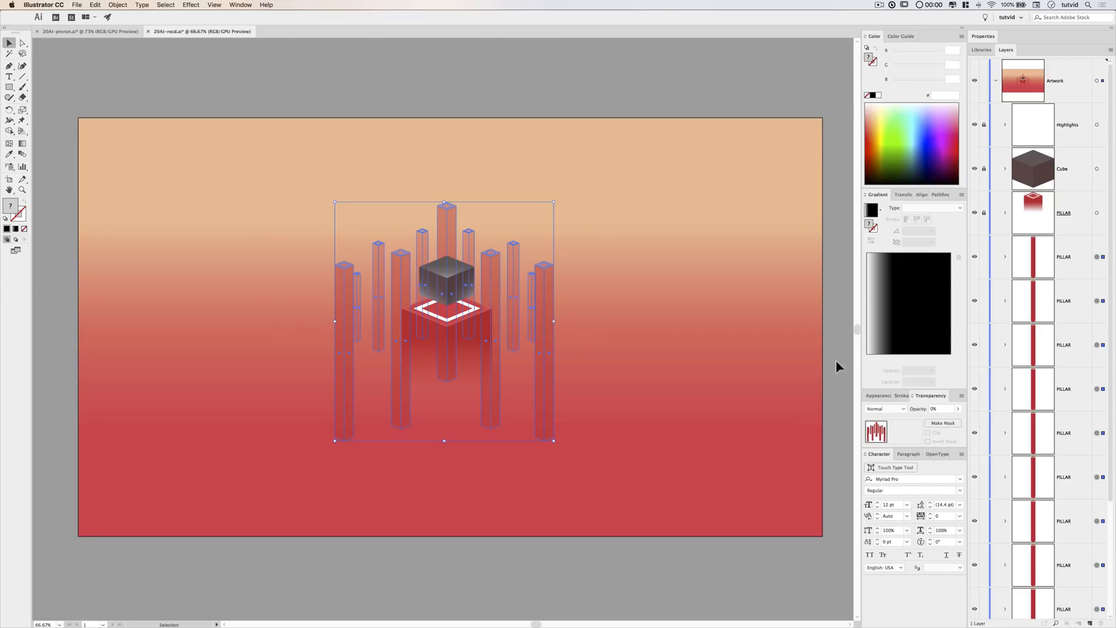
left_click(921, 195)
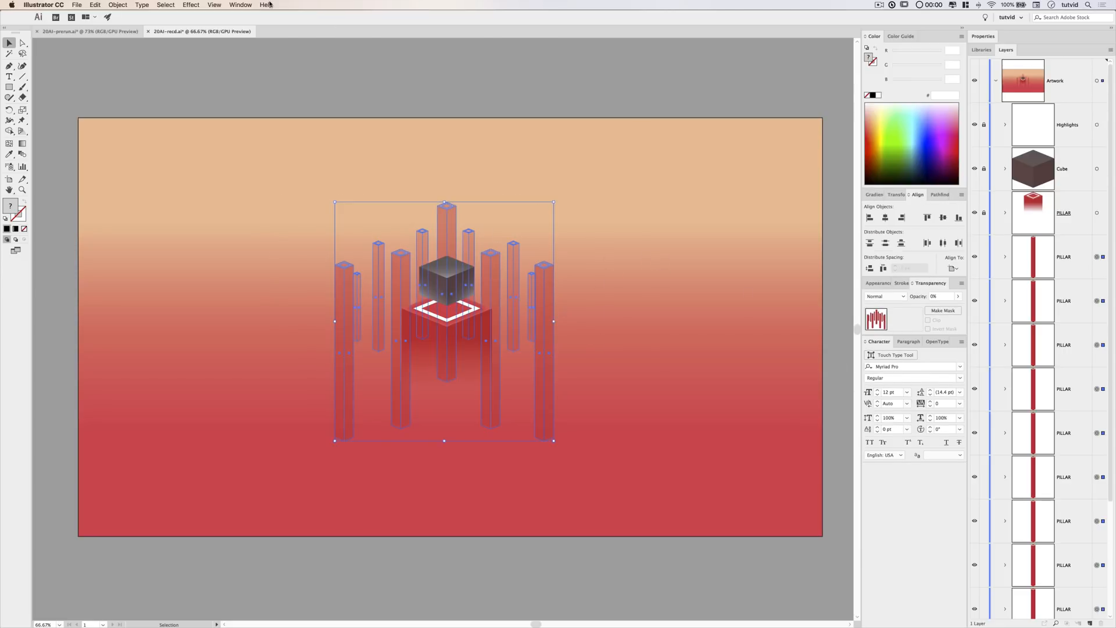
left_click(240, 4)
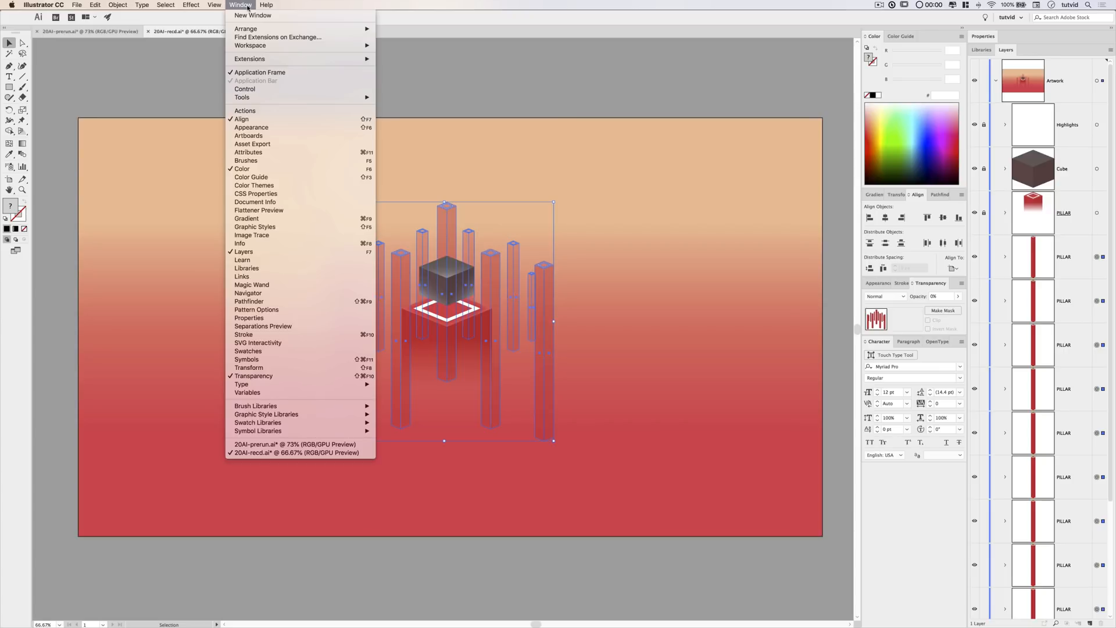
left_click(917, 245)
key("z")
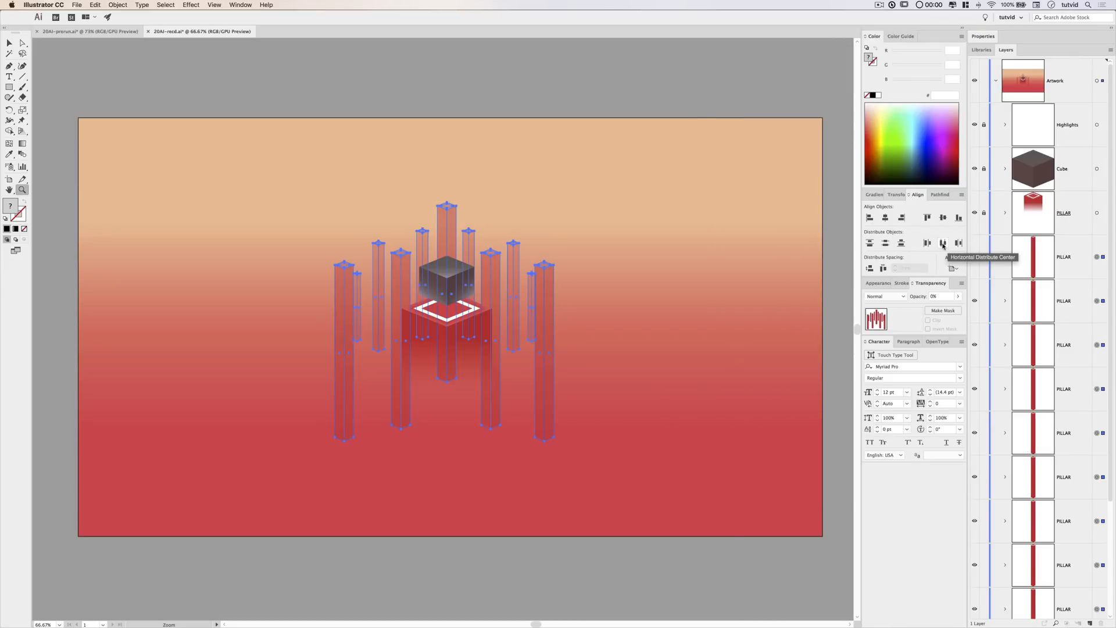
left_click(942, 244)
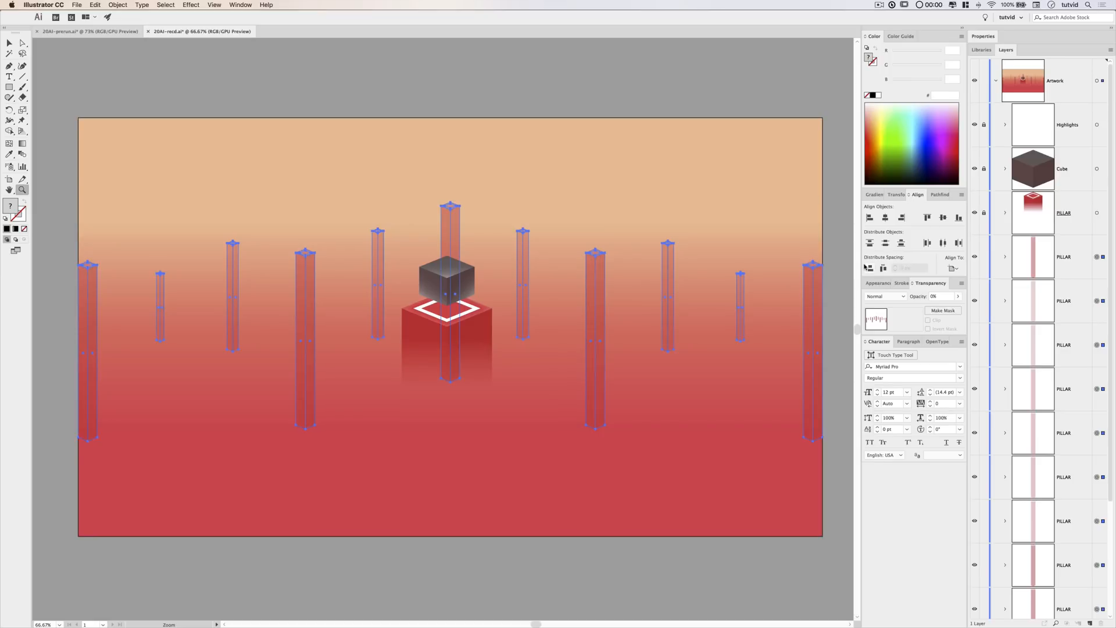
key("super+z")
Set alignment to the selection and distribute the background pillars evenly by their horizontal centres, then deselect them.
left_click(953, 269)
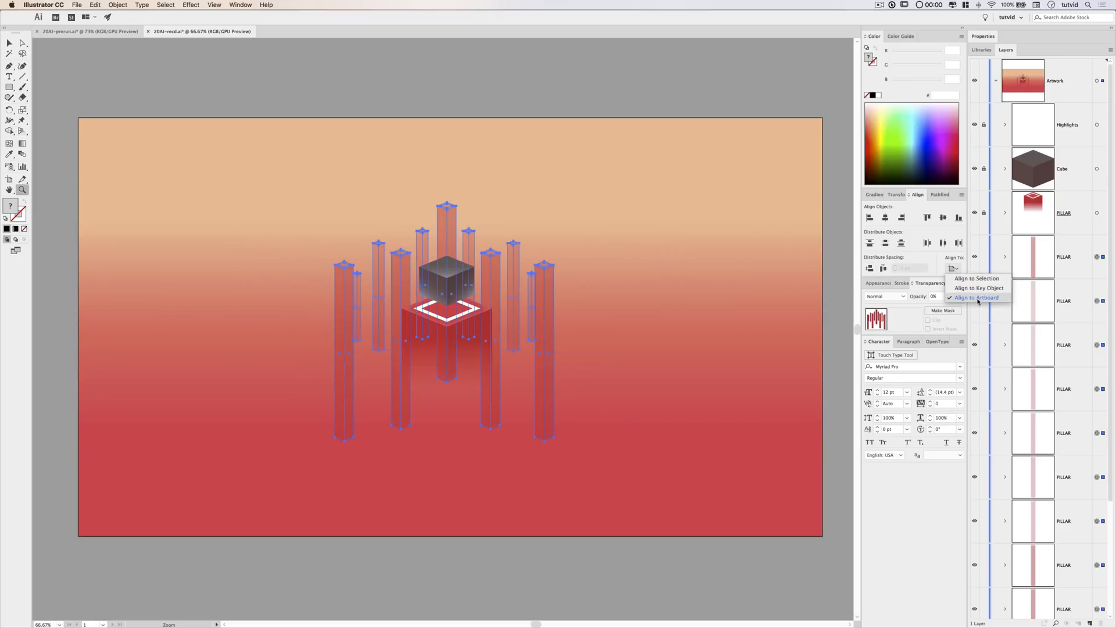
left_click(932, 251)
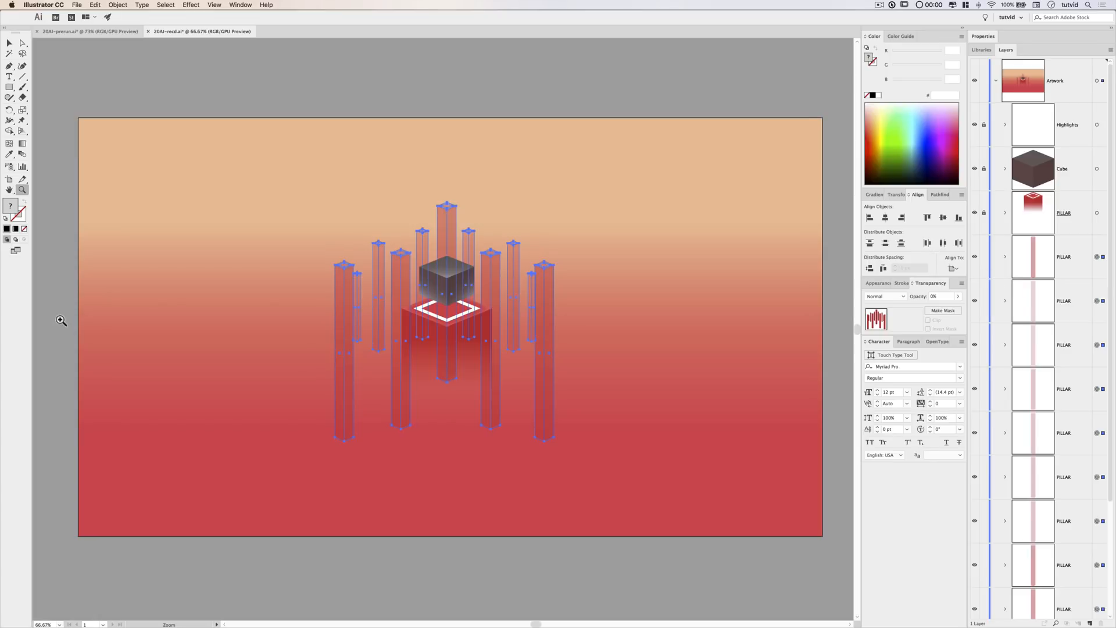
left_click(953, 268)
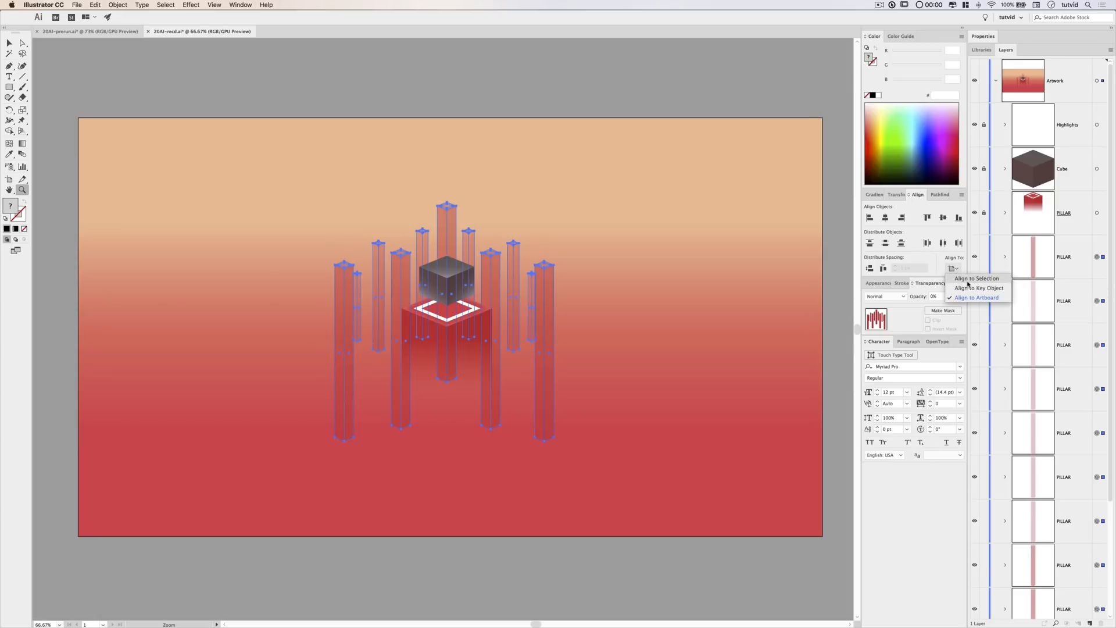
left_click(967, 281)
left_click(943, 244)
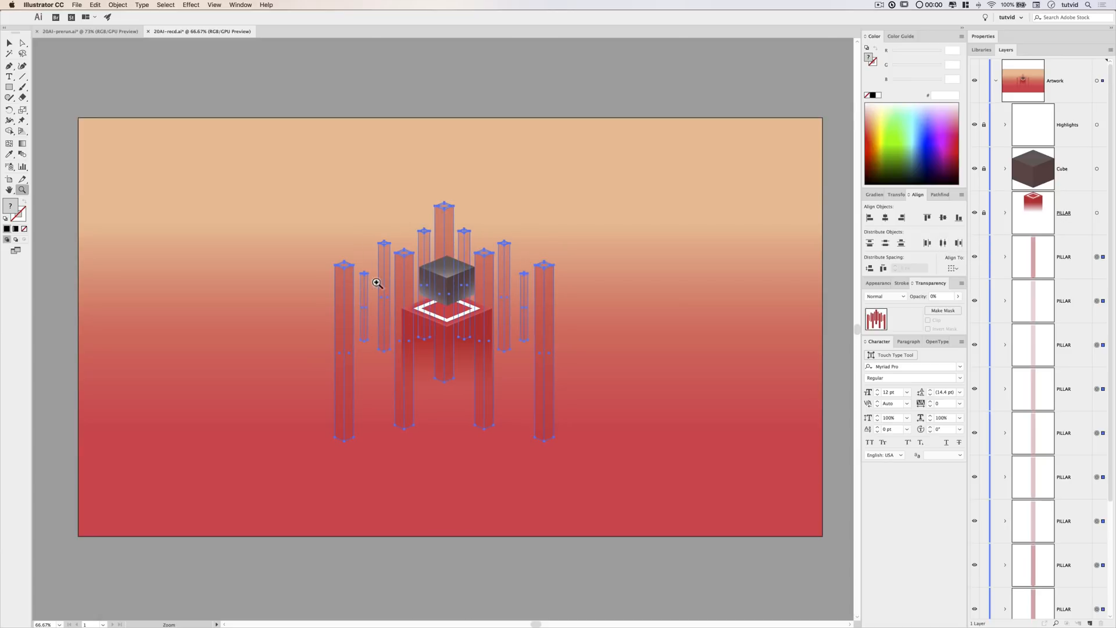
left_click(9, 43)
left_click(344, 178)
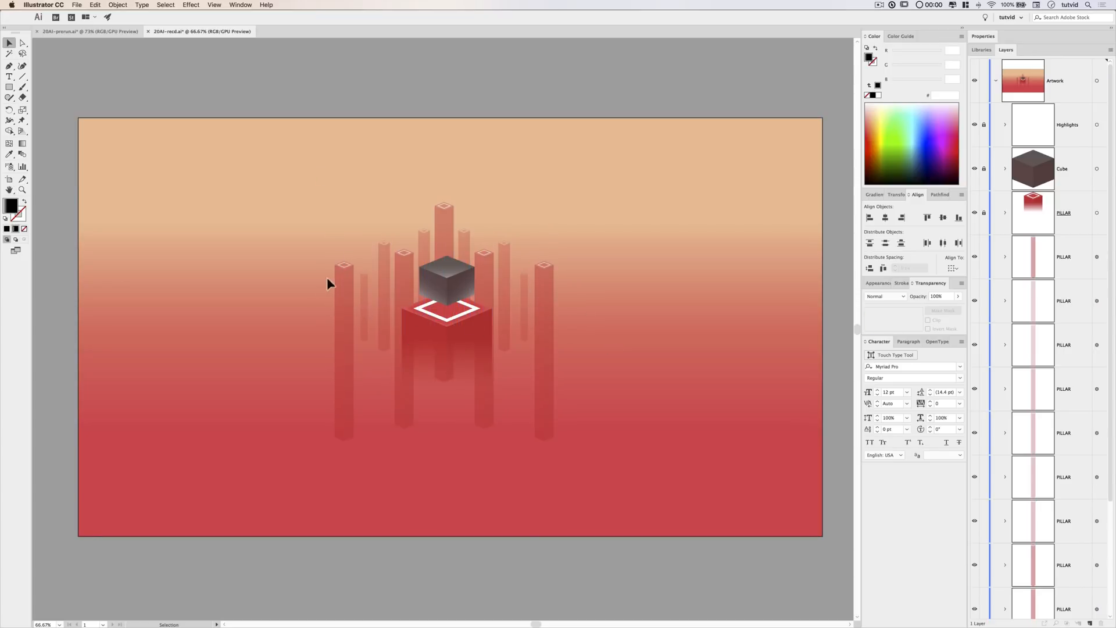
Nudge each of the two outermost large pillars four large increments inward, toward the cube.
left_click(345, 294)
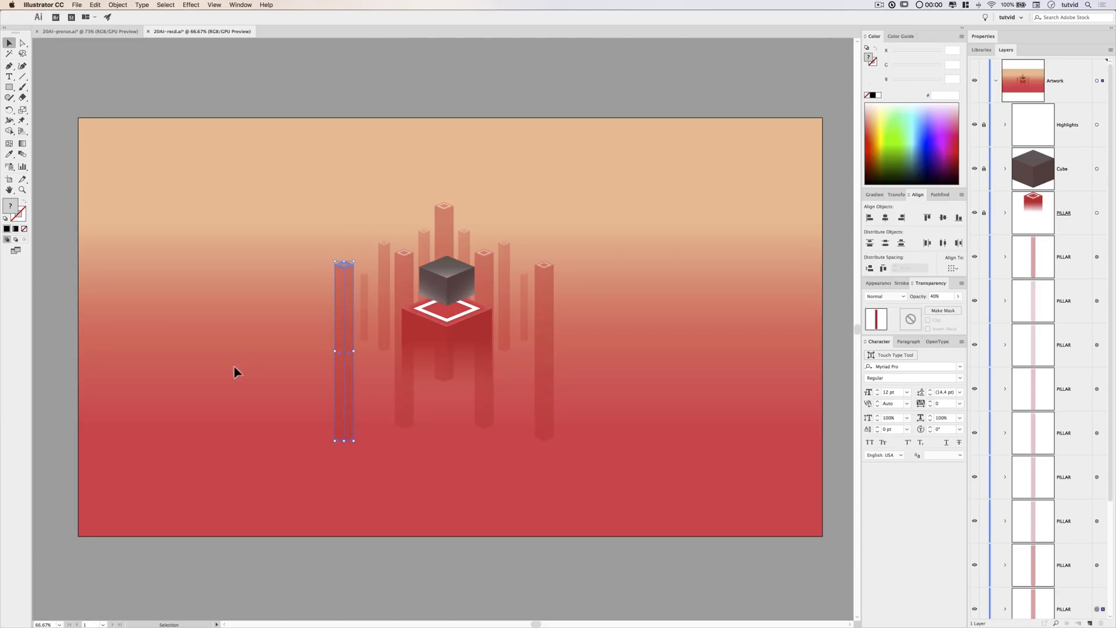
key("shift+Right")
key("shift+Right")
key("shift+Right")
key("shift+Right")
left_click(544, 302)
key("shift+Left")
key("shift+Left")
key("shift+Left")
key("shift+Left")
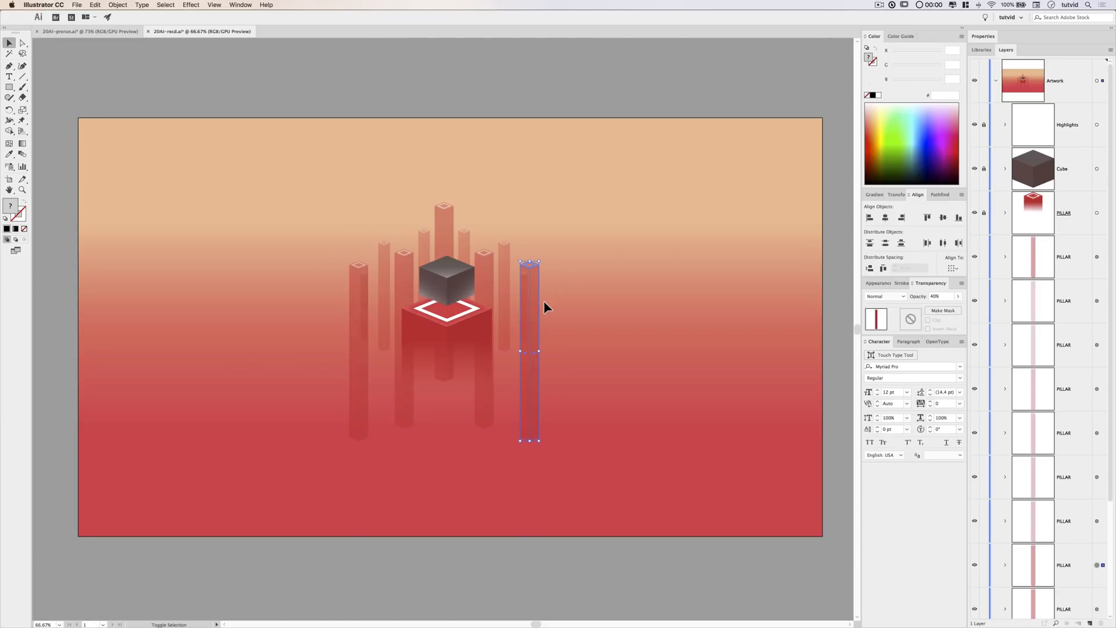
Select all the background pillars and redistribute their horizontal centres evenly between the outermost two.
left_click_drag(276, 182, 642, 370)
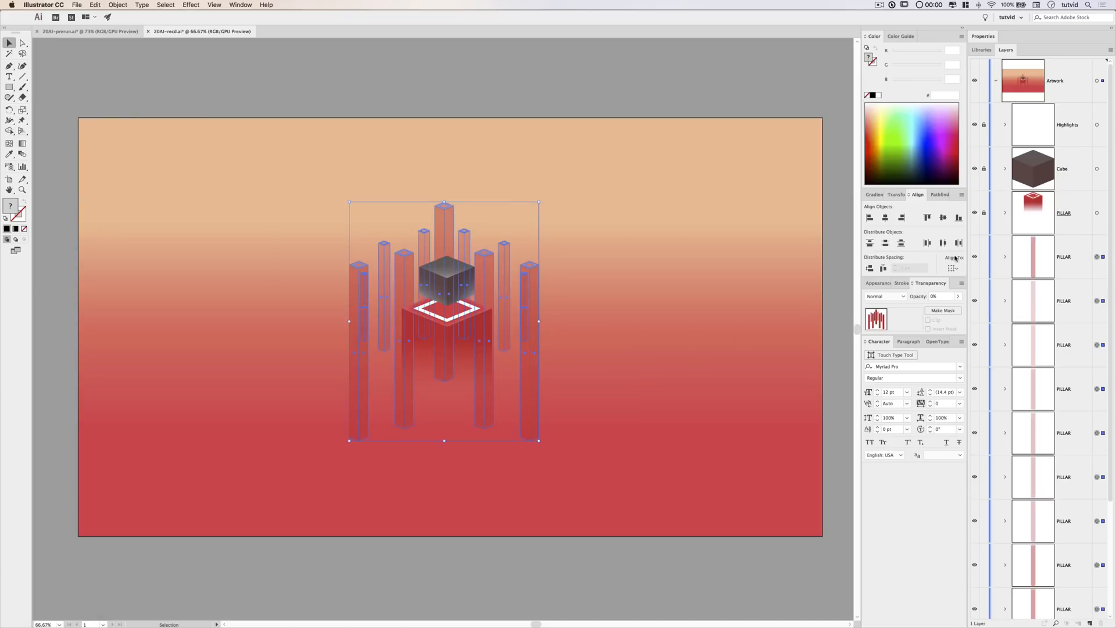
left_click(943, 243)
left_click(576, 310)
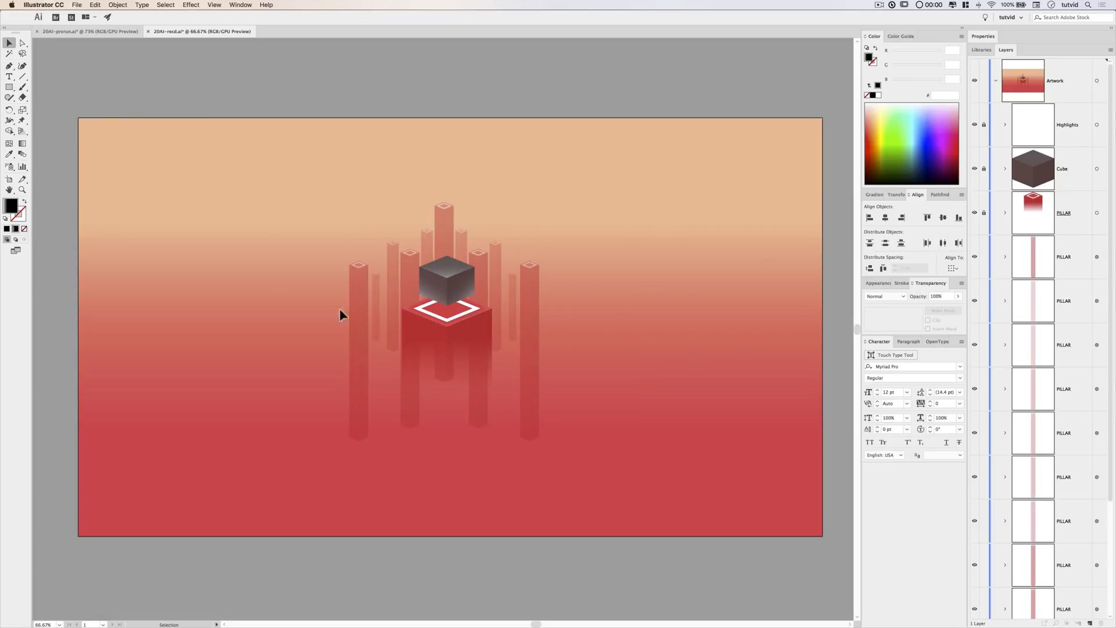
Nudge the two outermost pillars one more large increment inward and distribute all the pillars' horizontal centres evenly again.
left_click(360, 306)
key("shift+Right")
left_click(534, 284)
key("shift+Left")
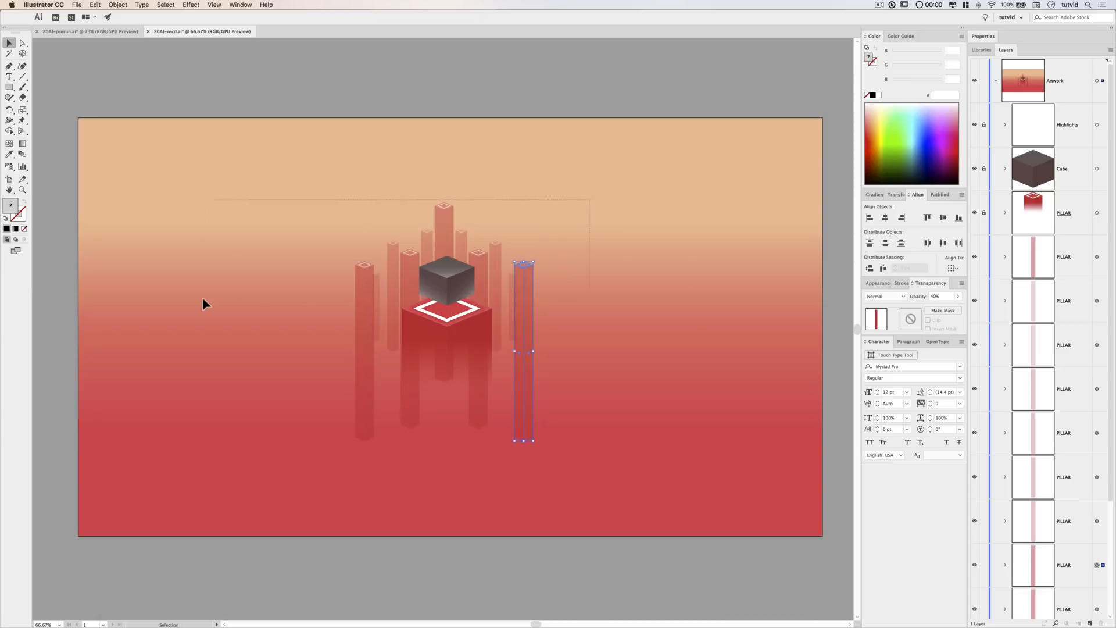
key("super+a")
left_click(942, 243)
left_click(614, 301)
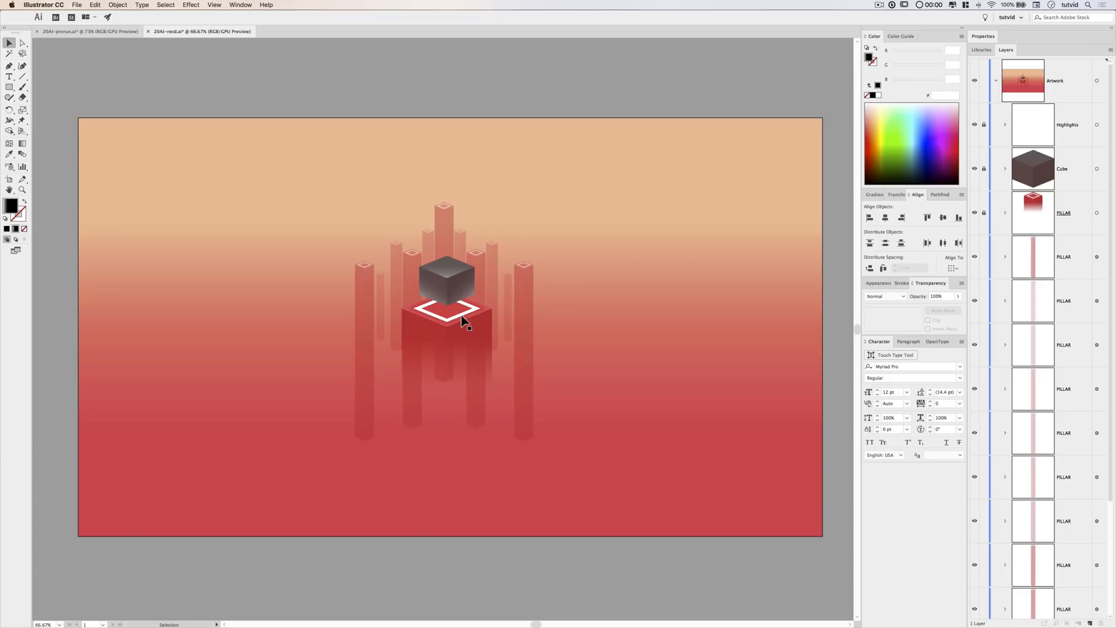
Select all the thin background pillars, combine them into one group, and deselect it.
left_click_drag(559, 345, 700, 316)
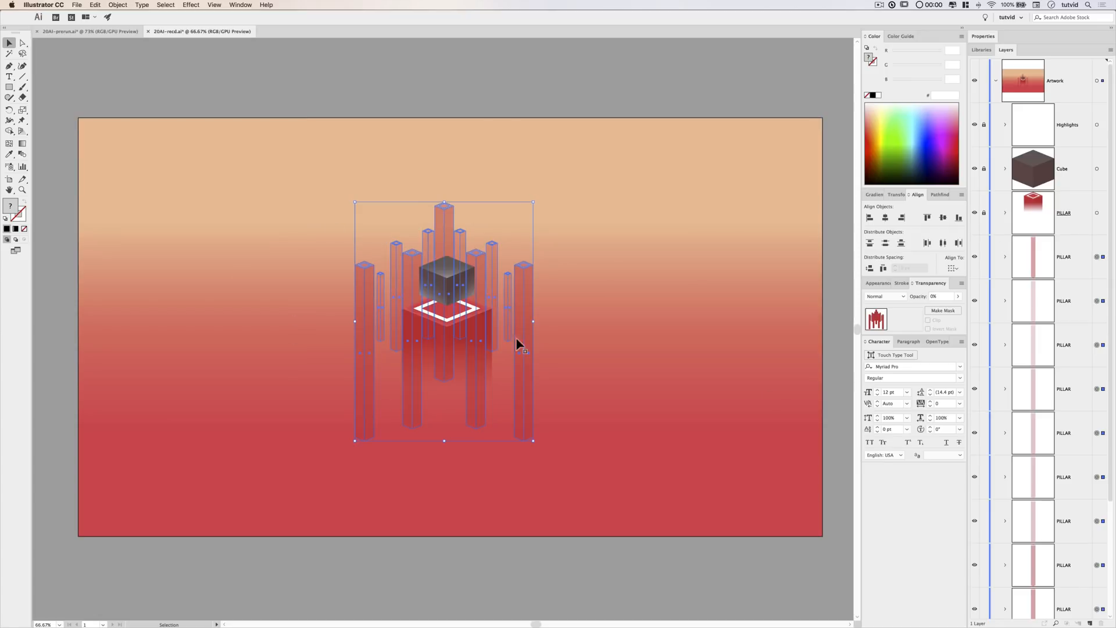
scroll(1036, 320, "down", 5)
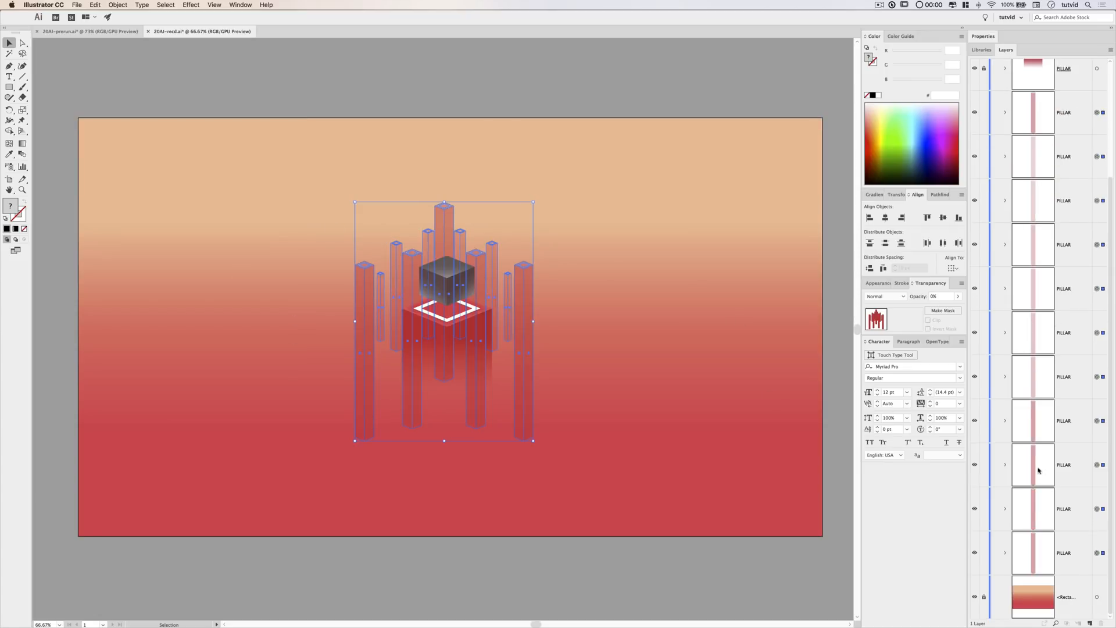
left_click(117, 5)
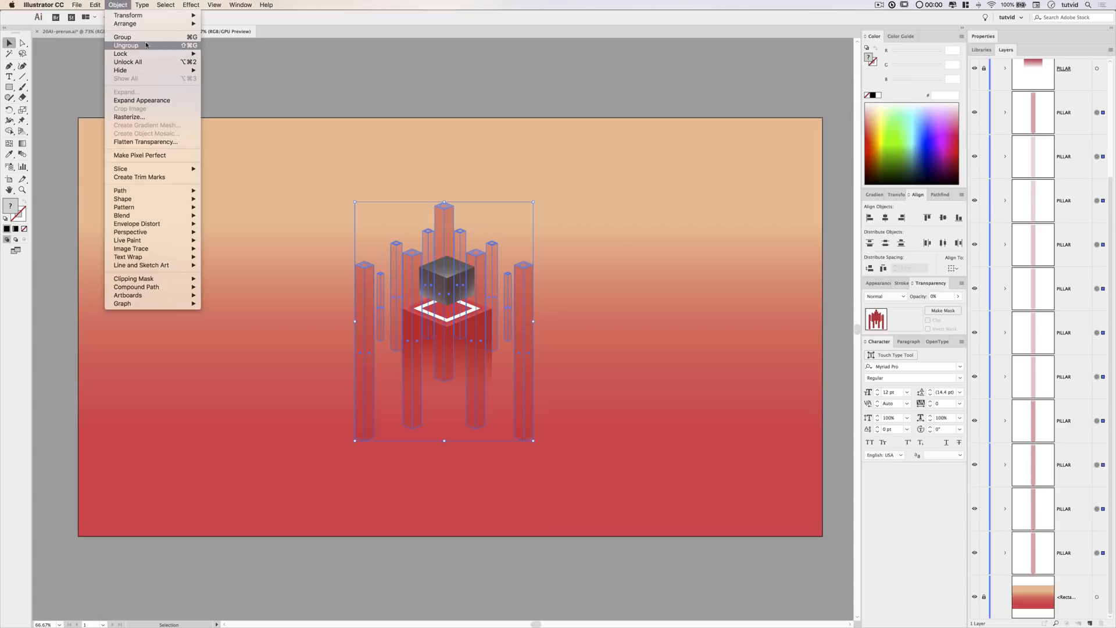
left_click(125, 45)
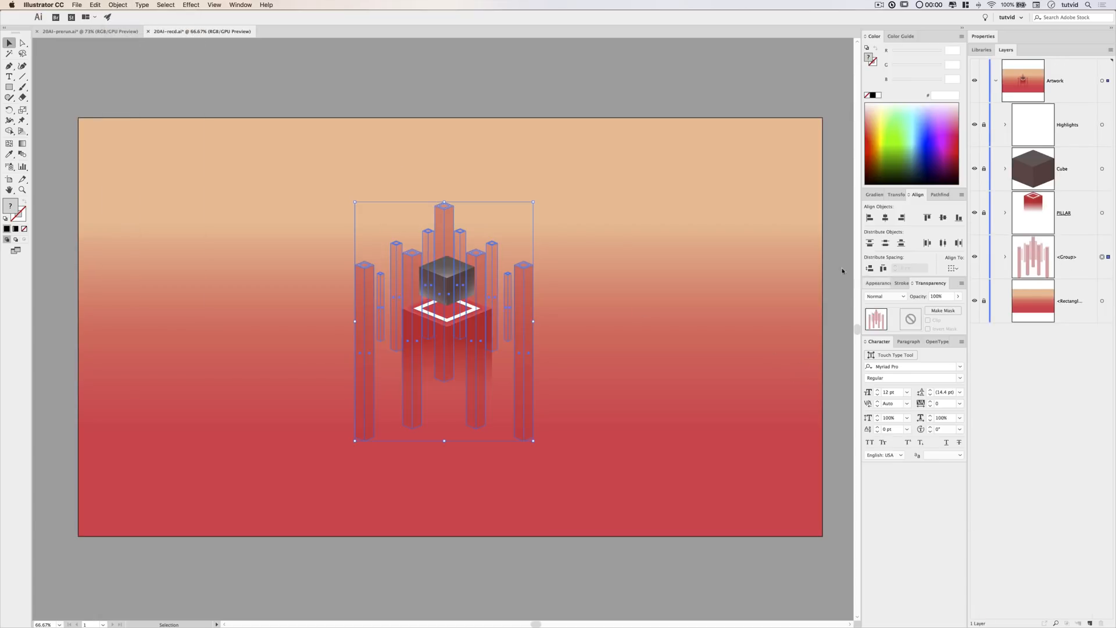
left_click(625, 360)
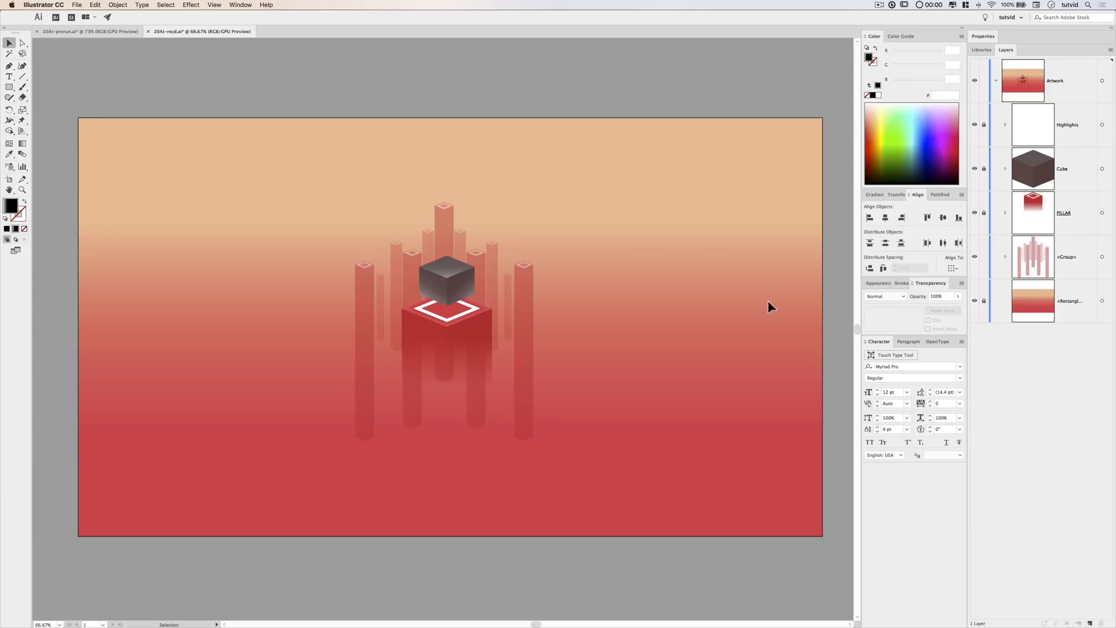
Add an opacity mask with Clip turned off to the pillar group and draw a large circle in it beside the pillars.
left_click(1101, 257)
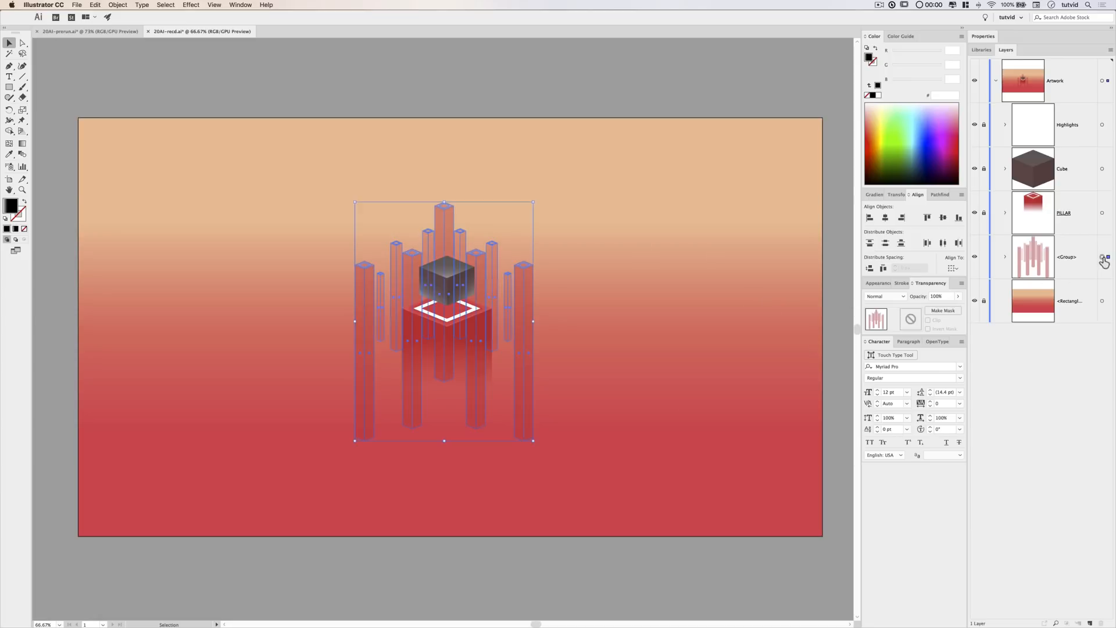
left_click(910, 321)
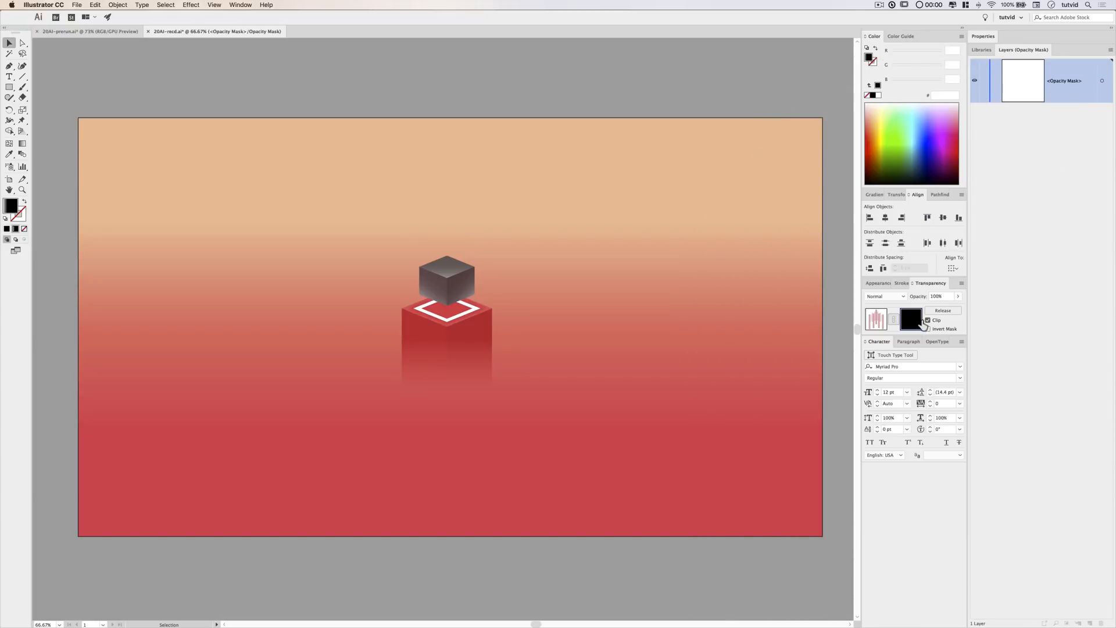
left_click(928, 320)
left_click_drag(9, 86, 64, 111)
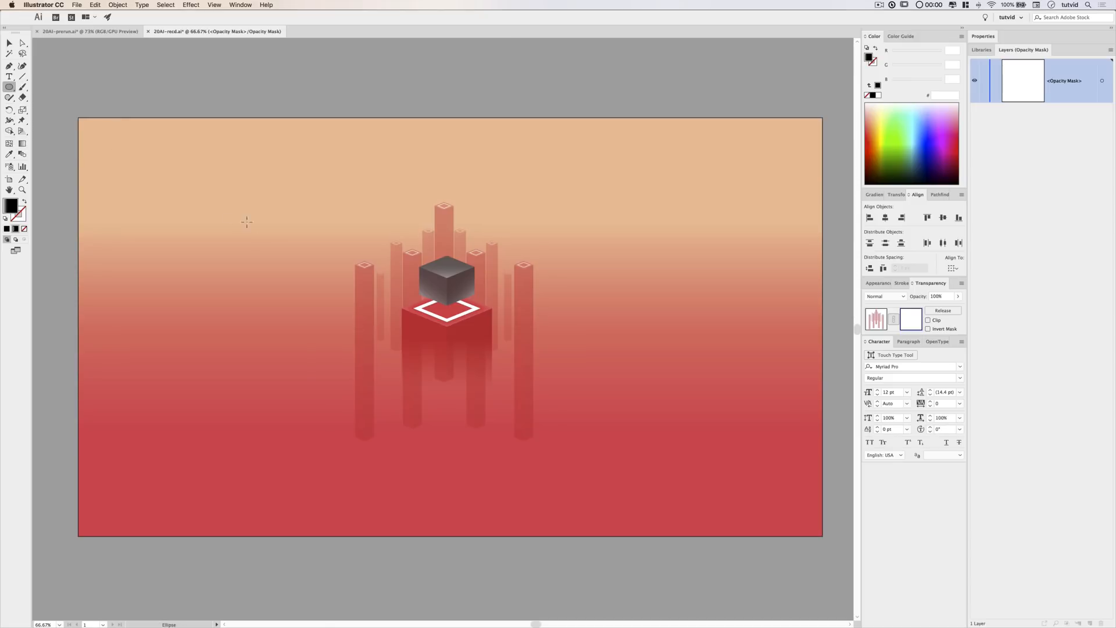
left_click_drag(181, 198, 337, 370)
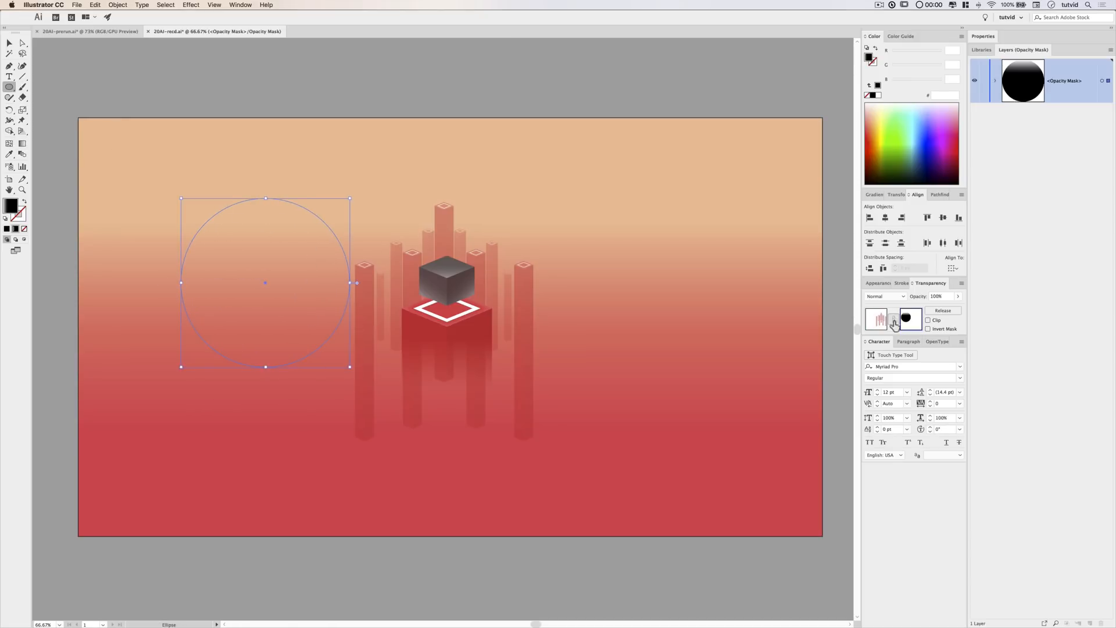
Fill the mask circle with the White, Black gradient preset, make it radial, and set its dark stop to pure black, 000000.
left_click(872, 195)
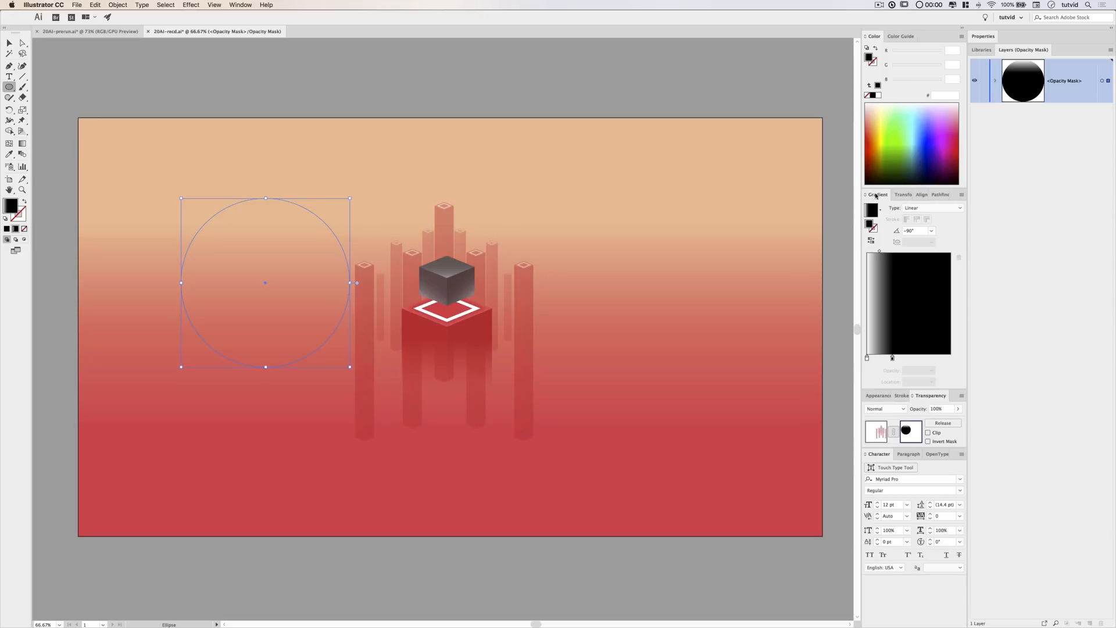
left_click(880, 212)
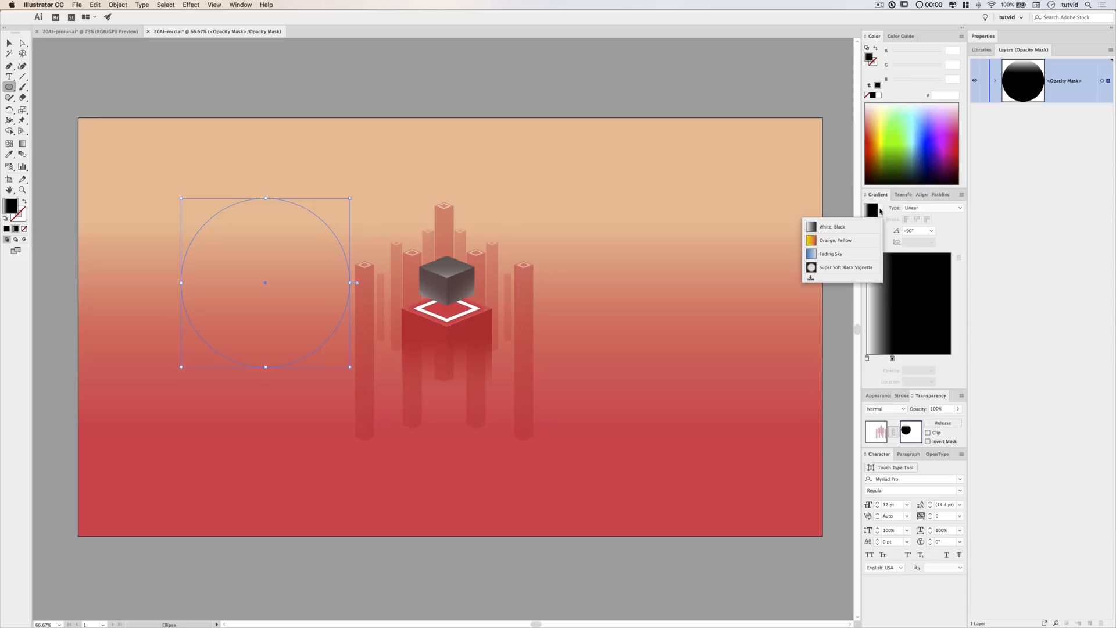
left_click(837, 227)
left_click(938, 208)
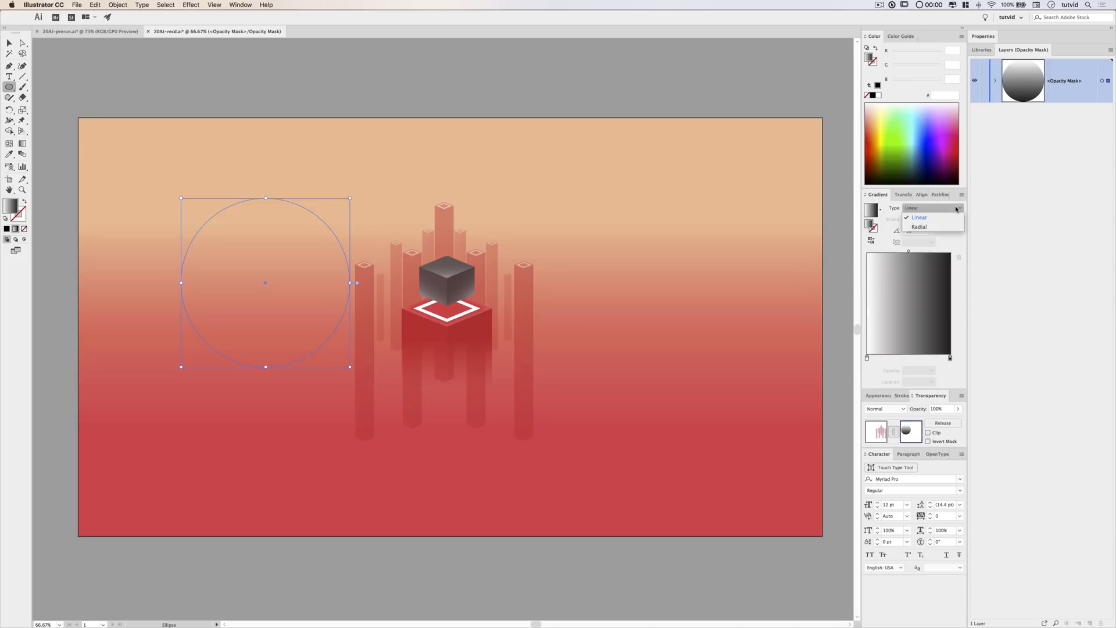
left_click(926, 227)
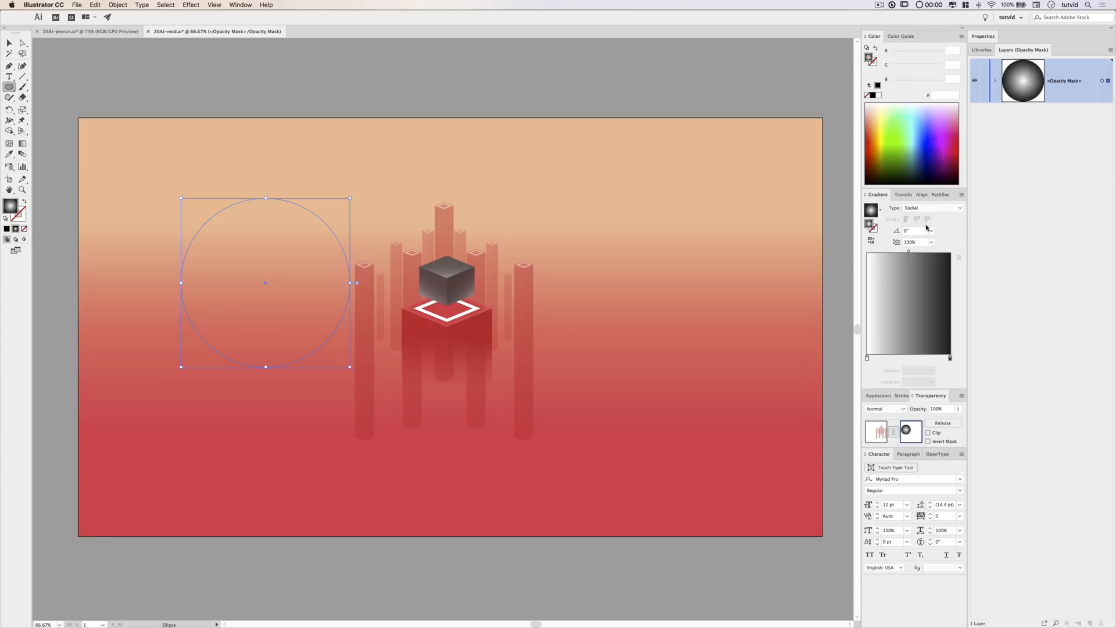
left_click(950, 358)
left_click_drag(888, 80, 889, 53)
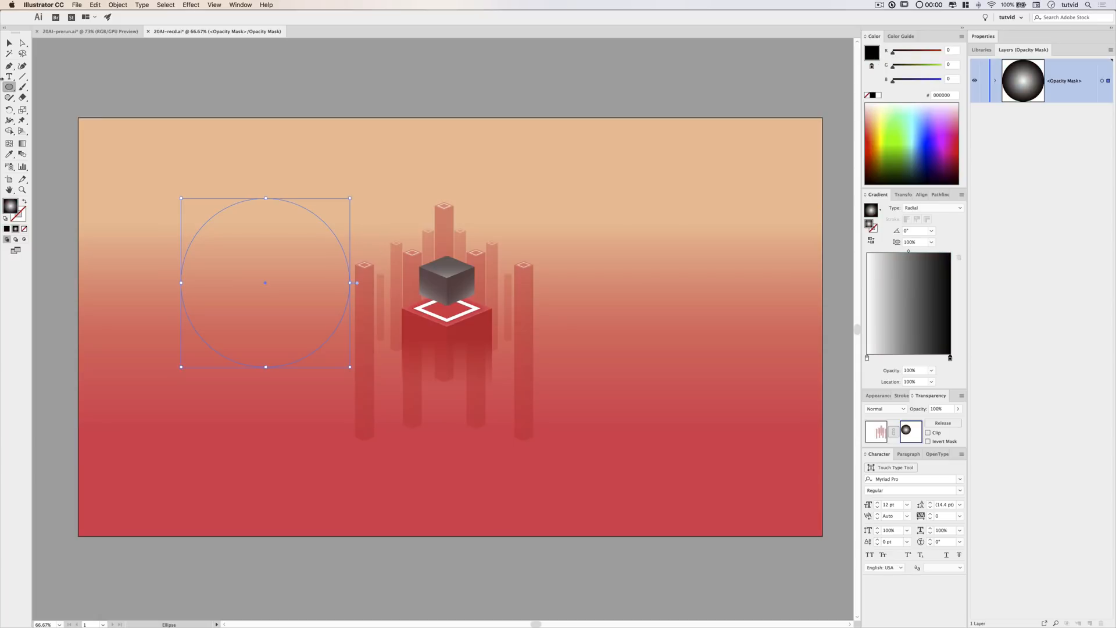
Move the mask circle over the lower part of the pillars, centred below the cube, and reverse its gradient.
left_click(7, 43)
left_click_drag(277, 260, 347, 379)
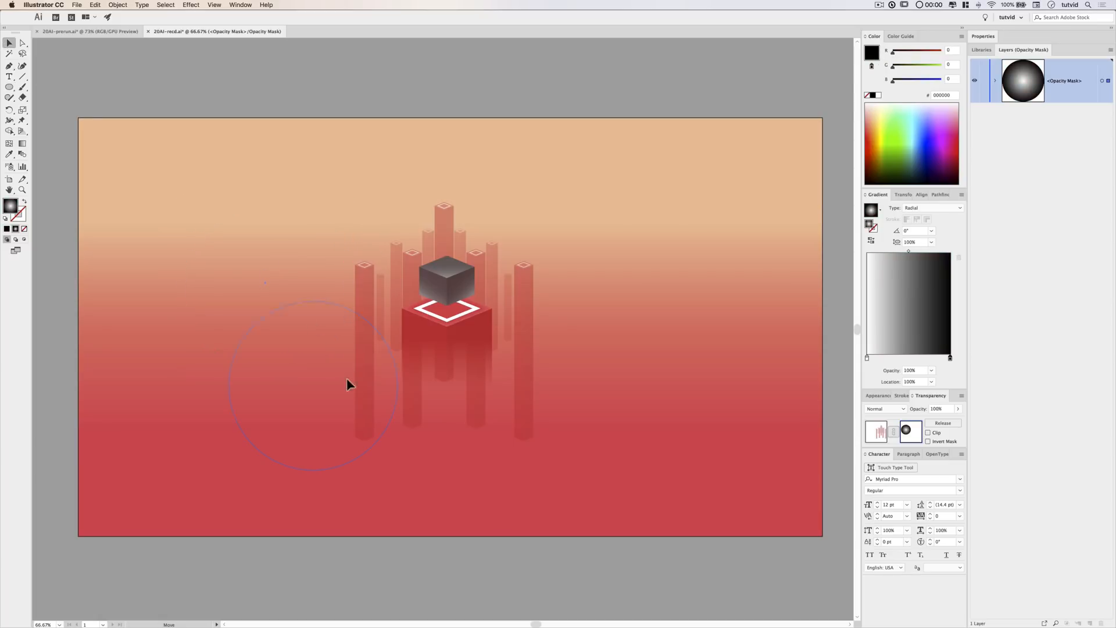
left_click_drag(456, 337, 459, 332)
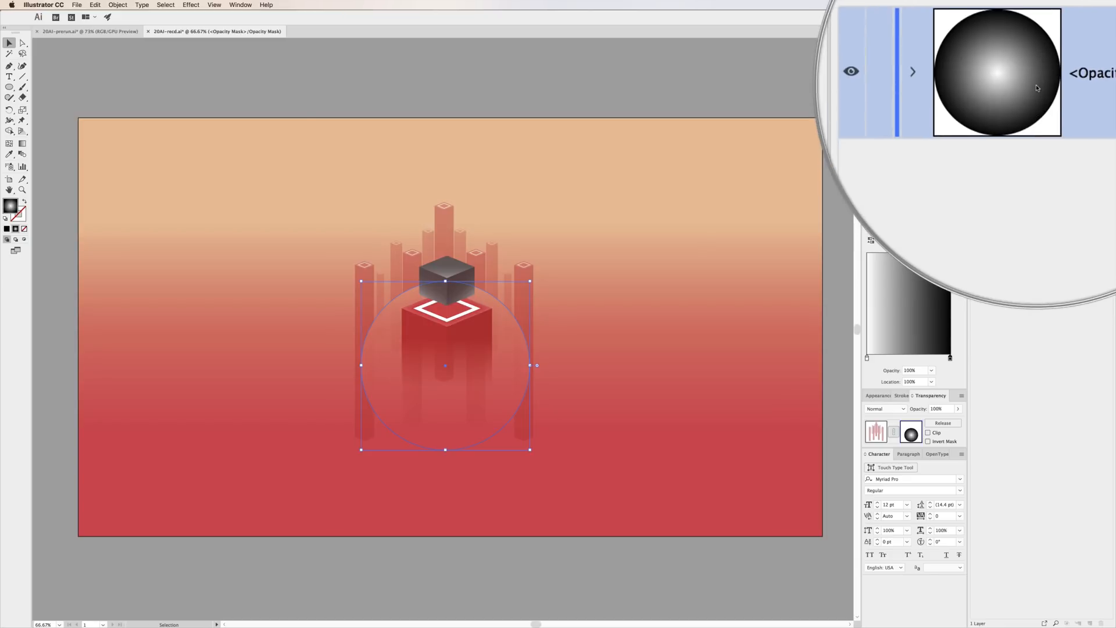
left_click(871, 242)
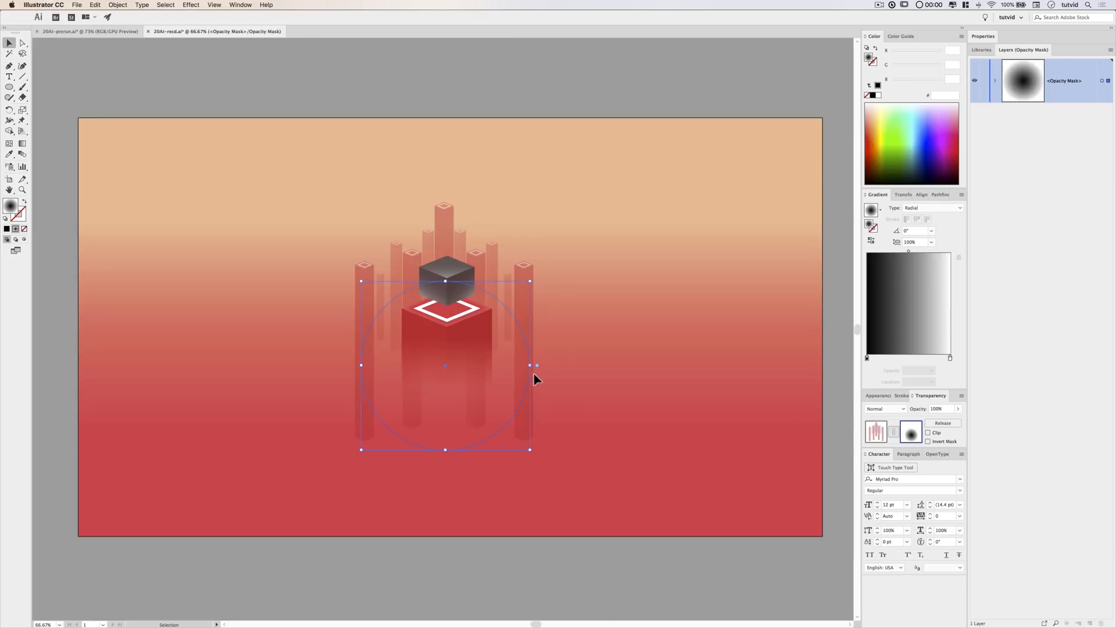
Stretch the mask circle into a wide ellipse covering the pillars' lower ends and shift its gradient midpoint to 85%.
left_click_drag(530, 368, 552, 368)
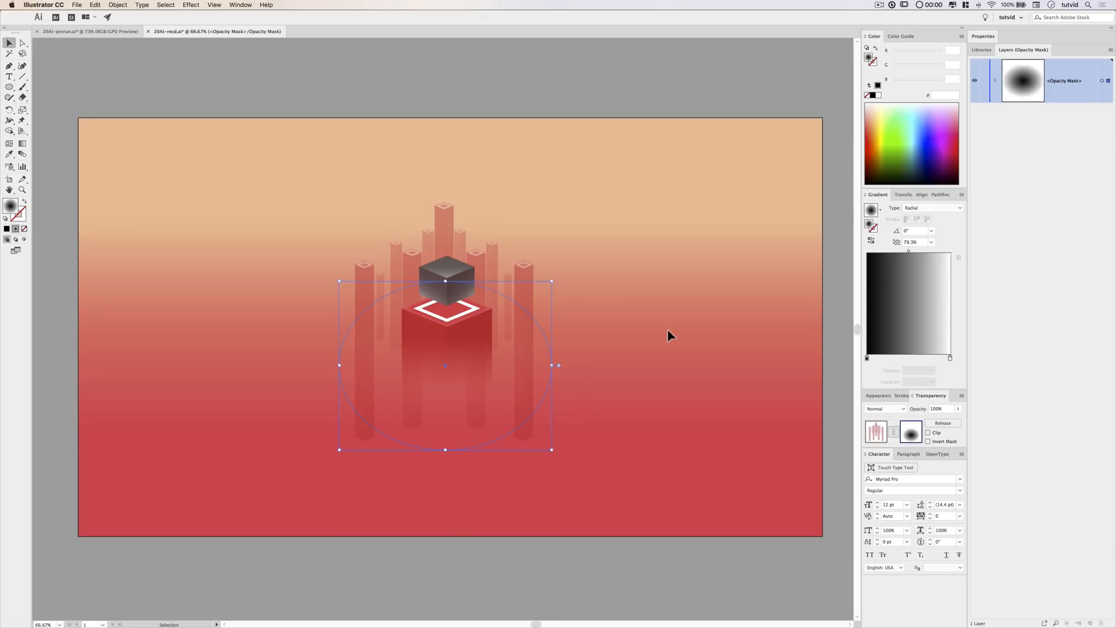
left_click_drag(906, 251, 937, 251)
left_click_drag(448, 454, 448, 488)
left_click_drag(557, 386, 603, 386)
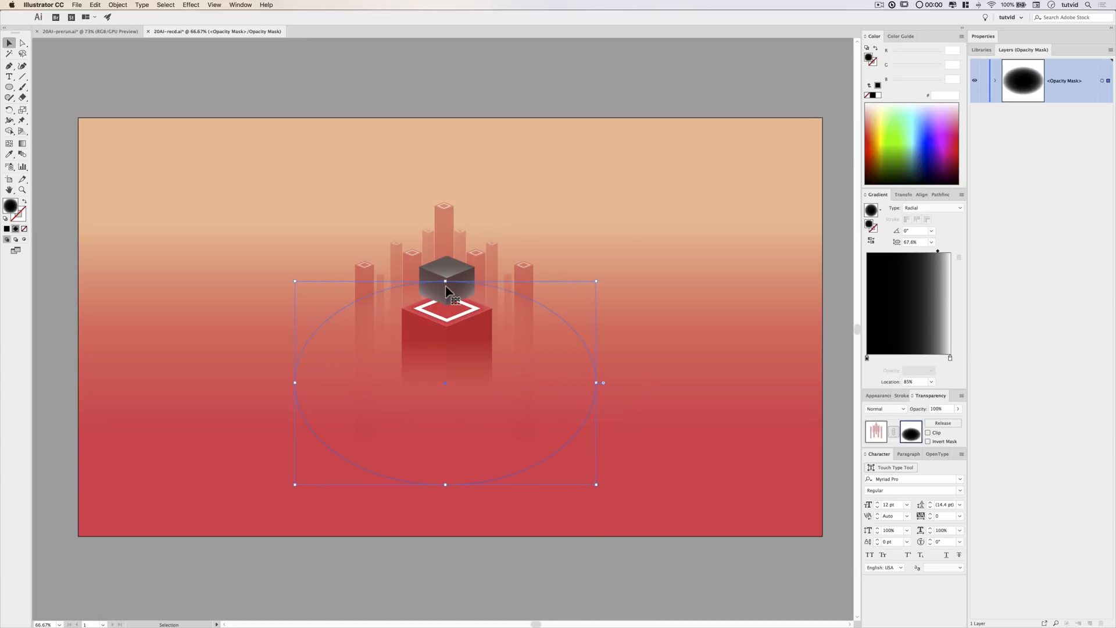
Lower the mask ellipse's top edge, tighten its gradient with the dark stop at about 71.5% and midpoint at 68.54%, and exit mask editing.
left_click_drag(445, 281, 448, 295)
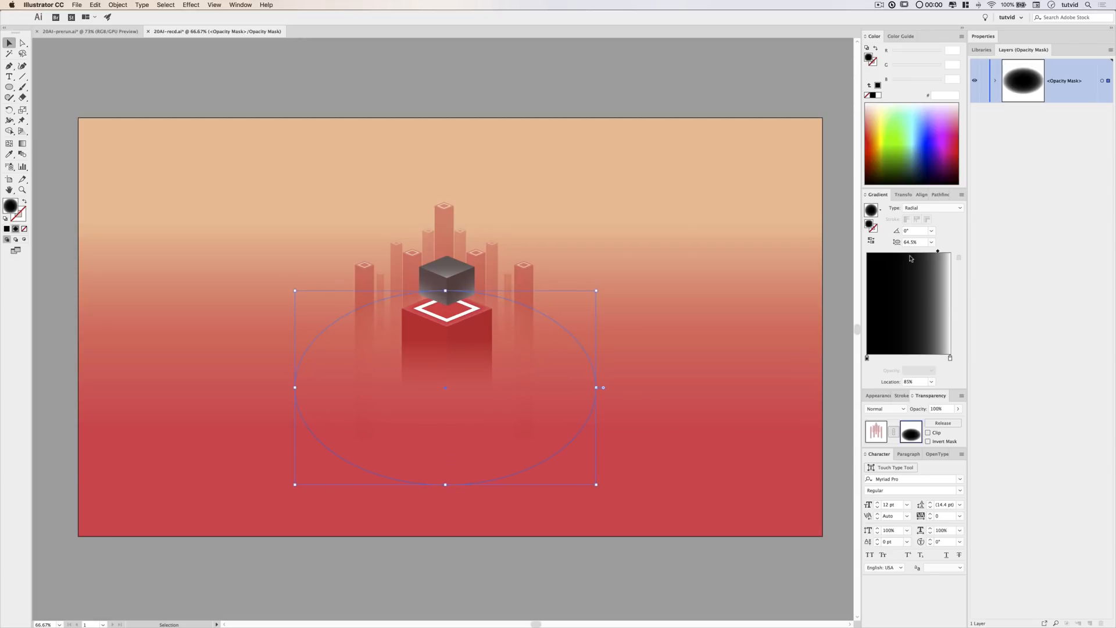
left_click_drag(937, 253, 940, 252)
left_click_drag(866, 358, 930, 359)
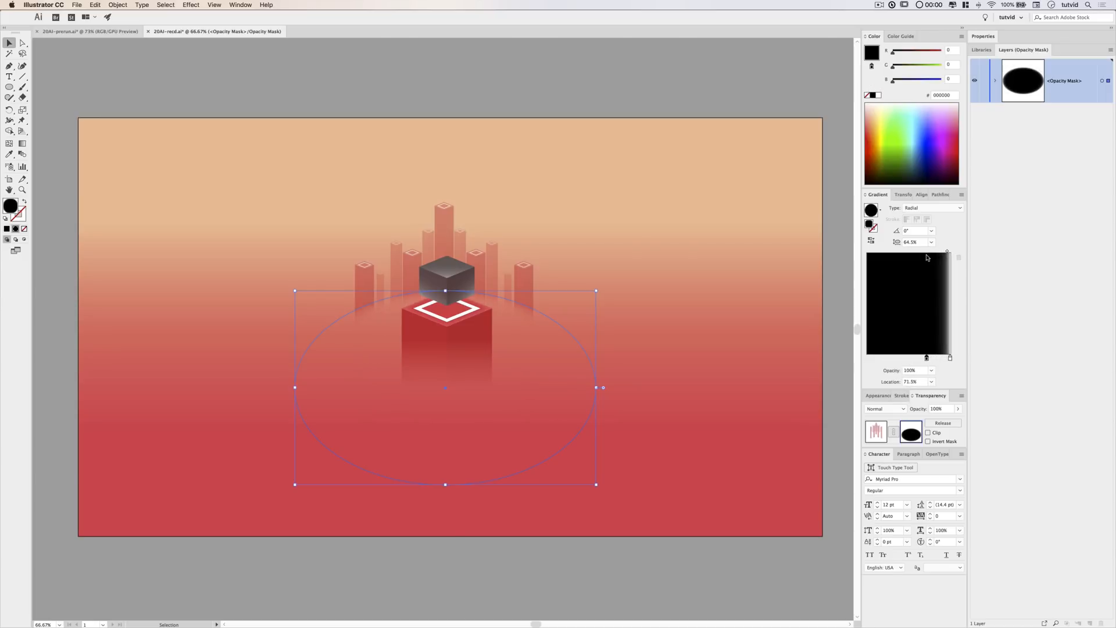
left_click_drag(947, 252, 942, 252)
left_click(668, 314)
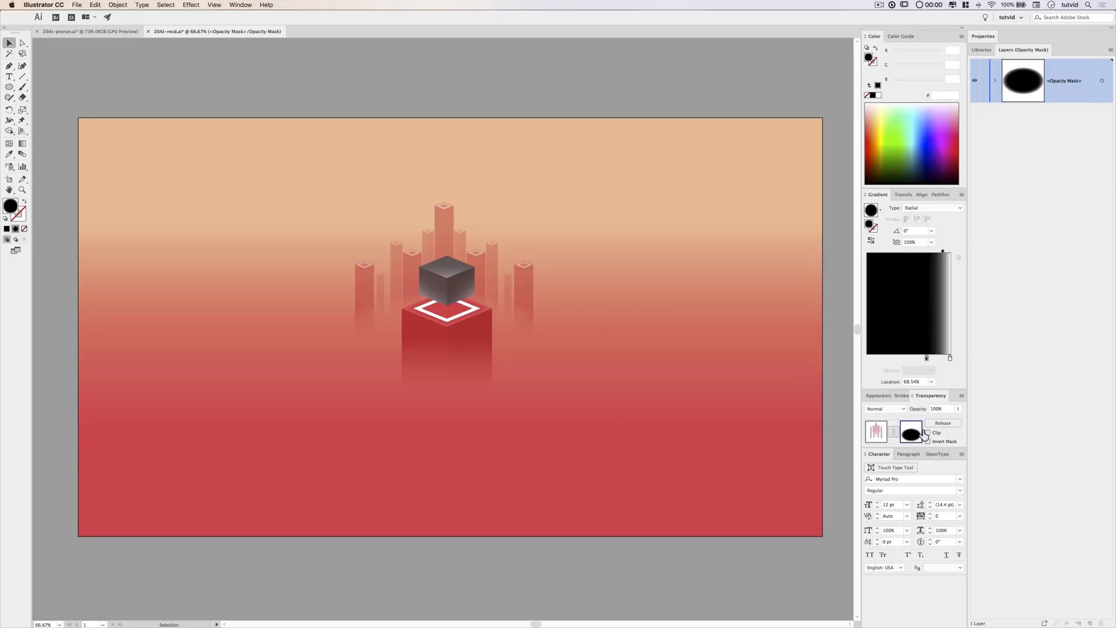
left_click(875, 435)
left_click(628, 288)
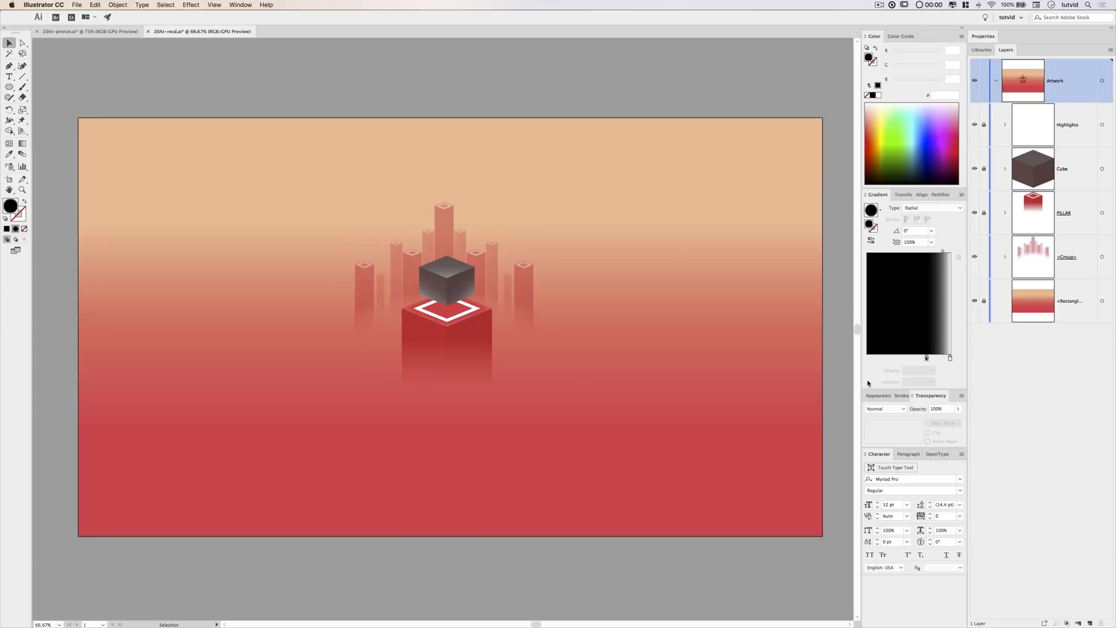
Inspect individual pillars inside the masked background group and their opacity settings.
left_click(1005, 258)
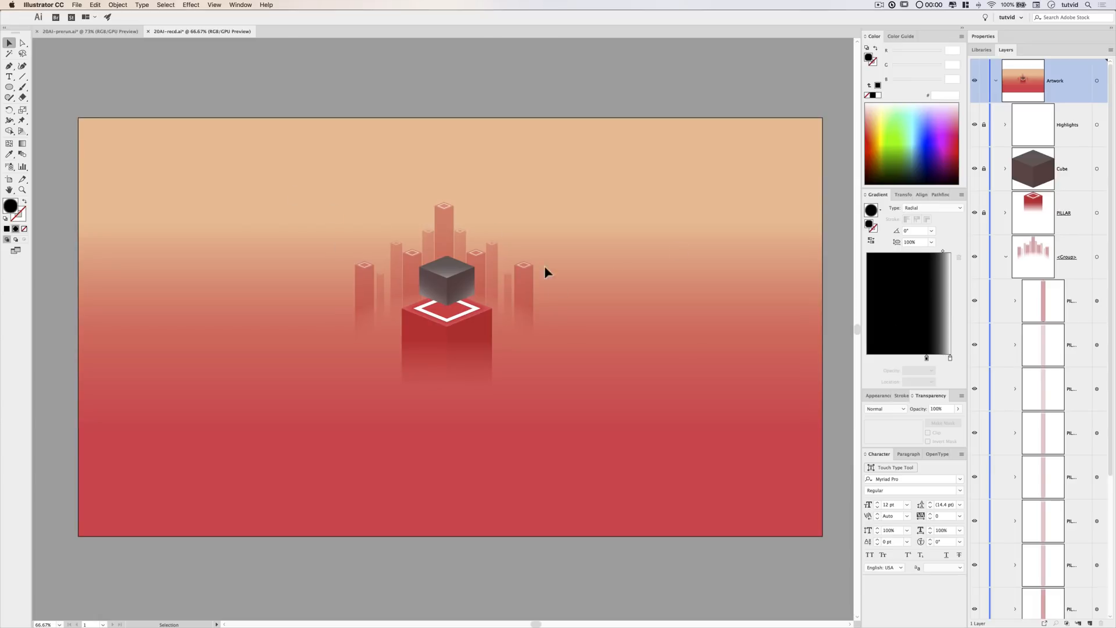
left_click(1097, 345)
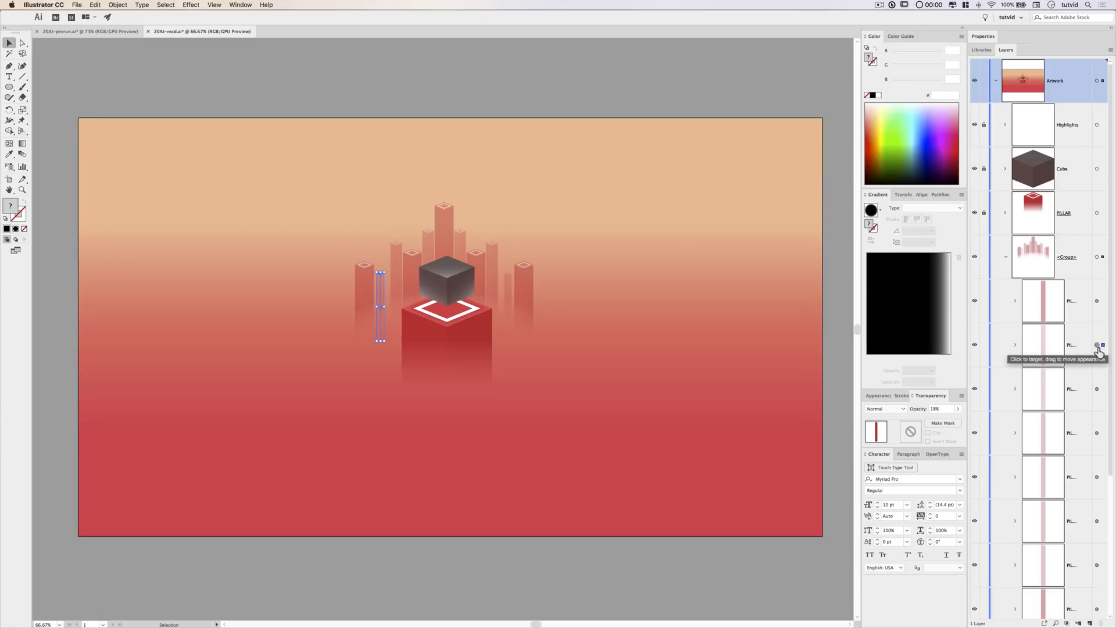
left_click(1097, 302)
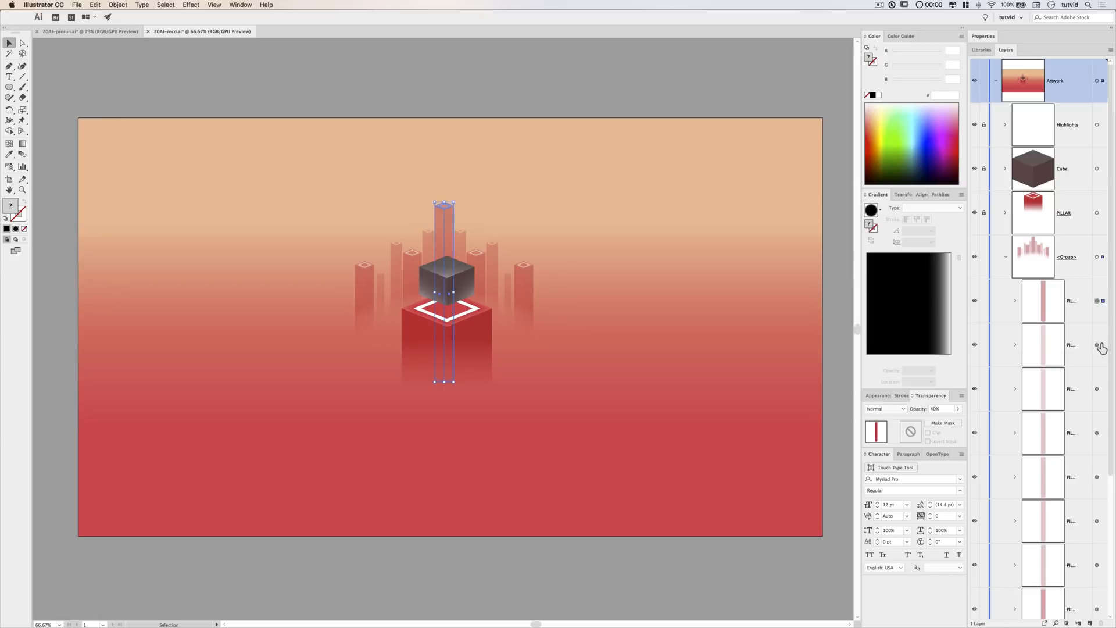
left_click(1098, 346)
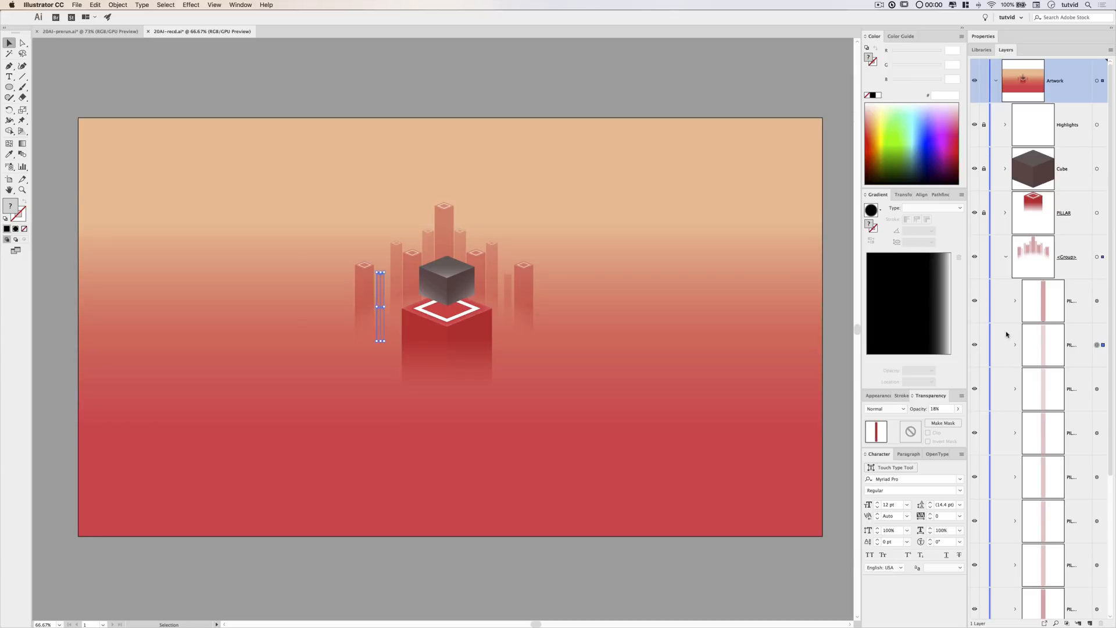
left_click(1006, 258)
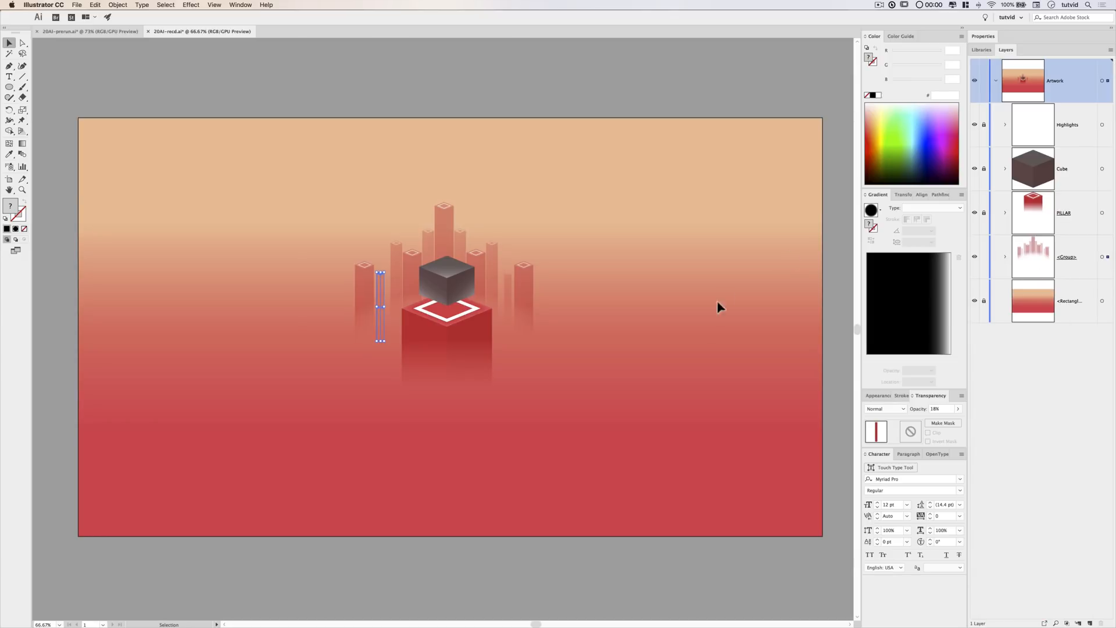
left_click(638, 284)
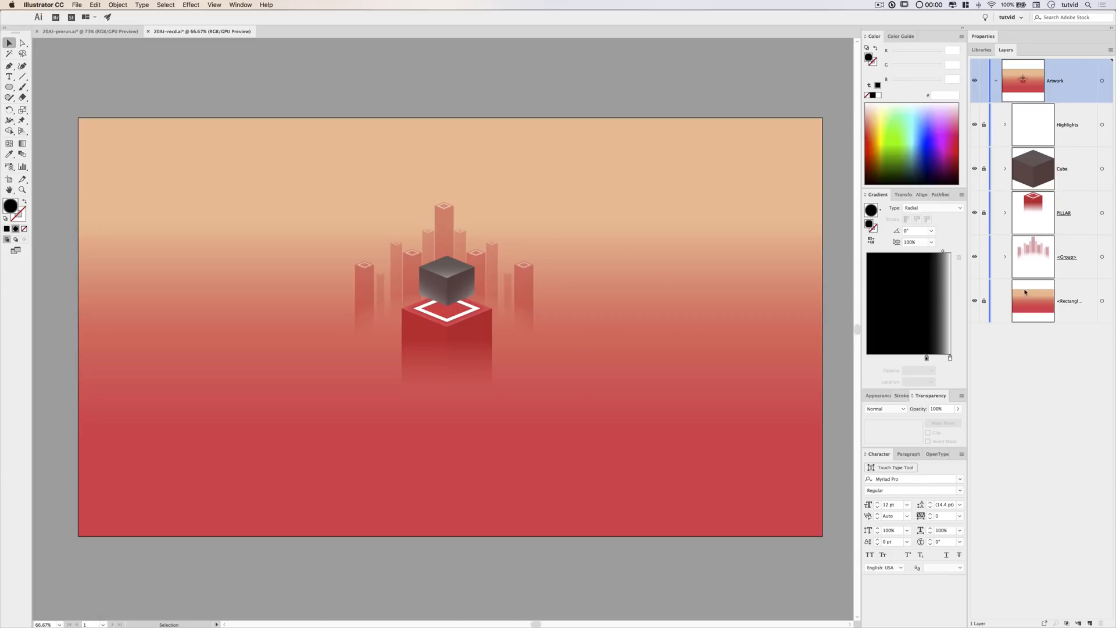
Lock the background pillar group and rename it City.
left_click(984, 257)
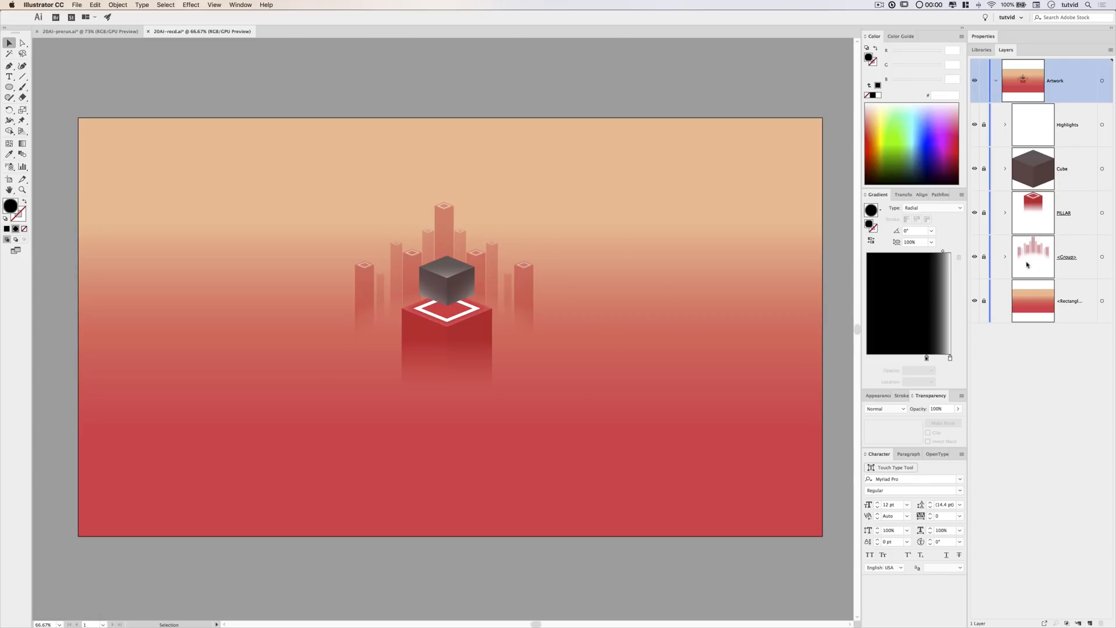
double_click(1068, 259)
type("City")
key("Return")
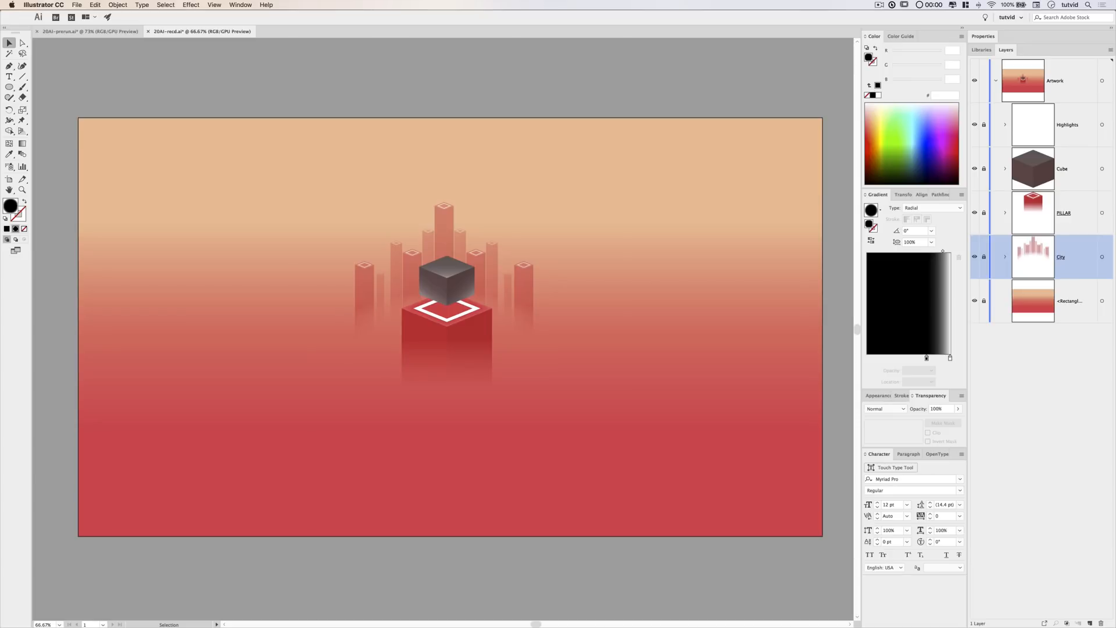
Duplicate the Highlights group, leaving the copy unlocked, and ungroup the copy.
left_click(1051, 123)
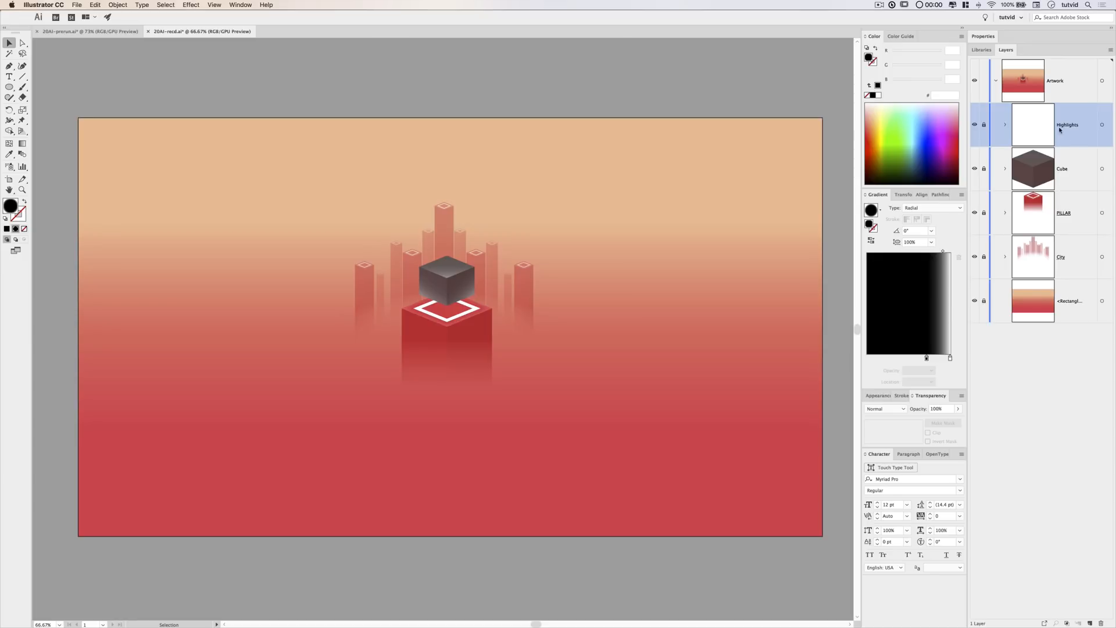
left_click_drag(1051, 128, 1091, 623)
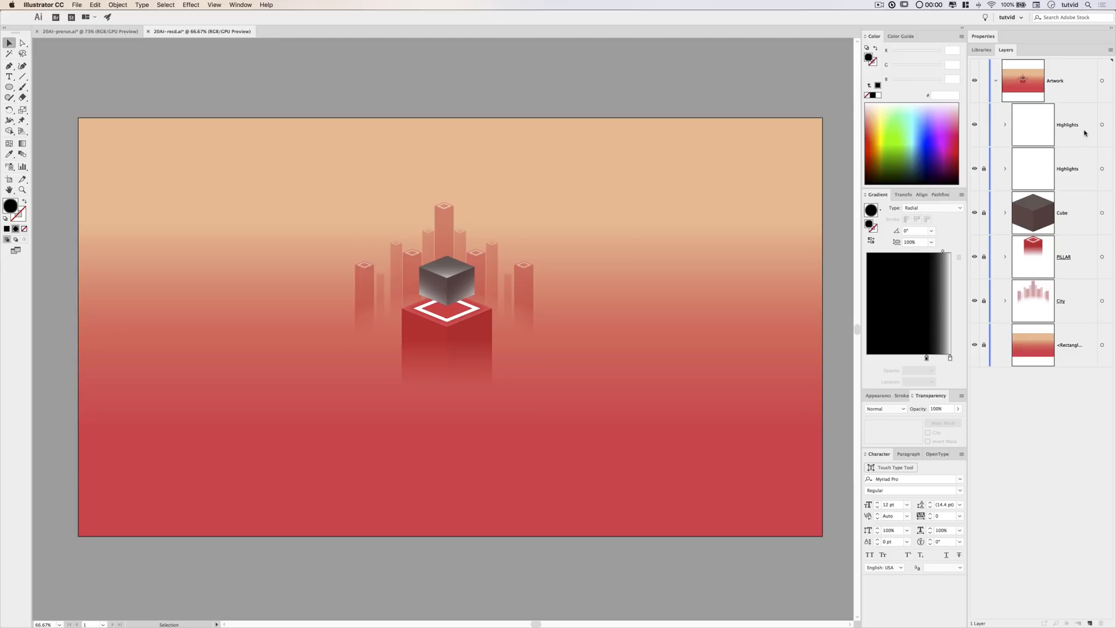
left_click_drag(321, 167, 714, 411)
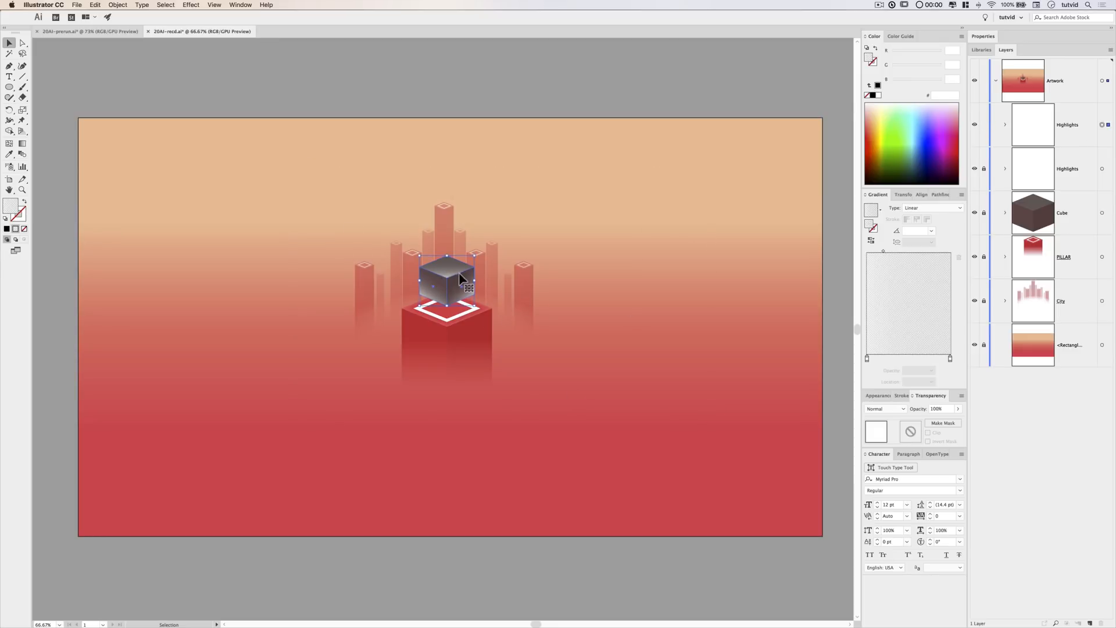
left_click(122, 5)
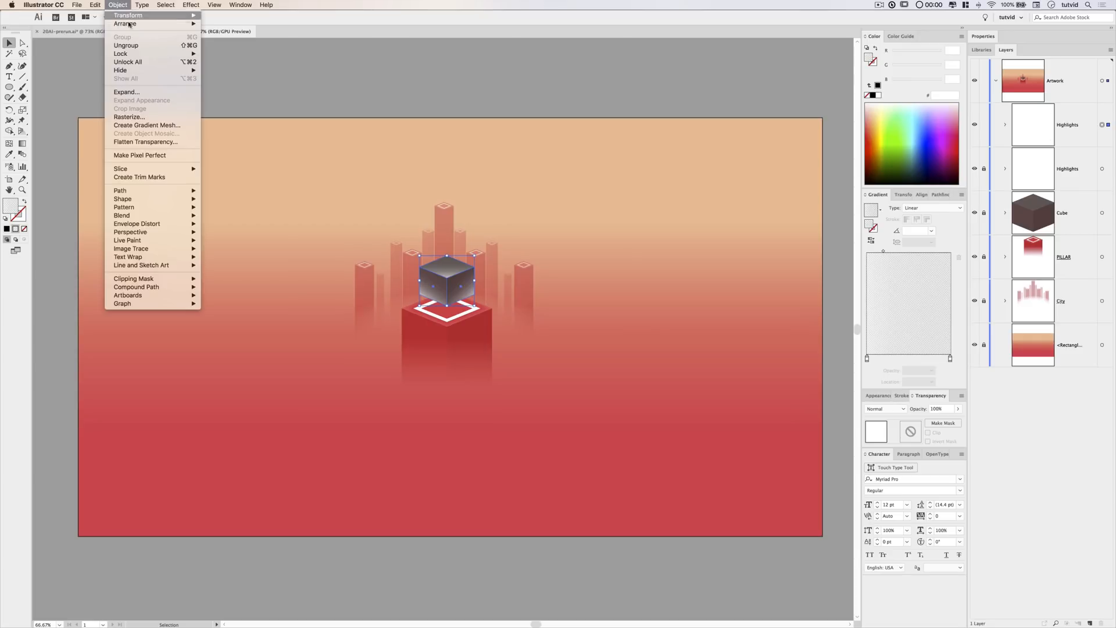
left_click(125, 45)
Delete the cube's top-face highlight from the ungrouped copy.
left_click(477, 201)
left_click(446, 278)
key("Delete")
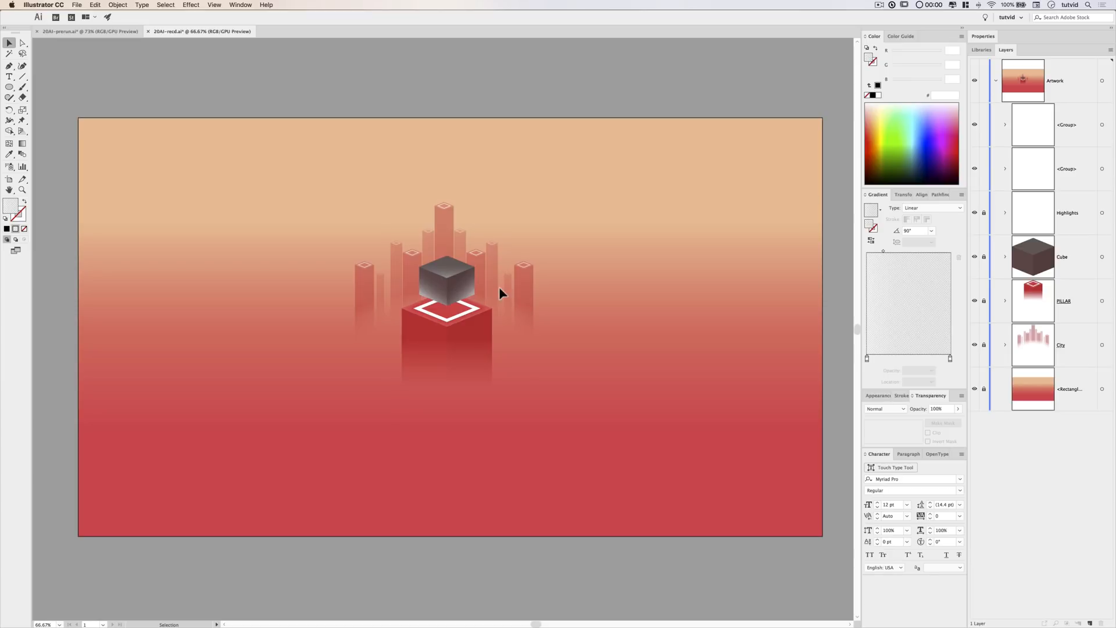
Select both side-face highlight copies and enlarge them proportionally to a combined width of 230 px.
left_click(463, 289)
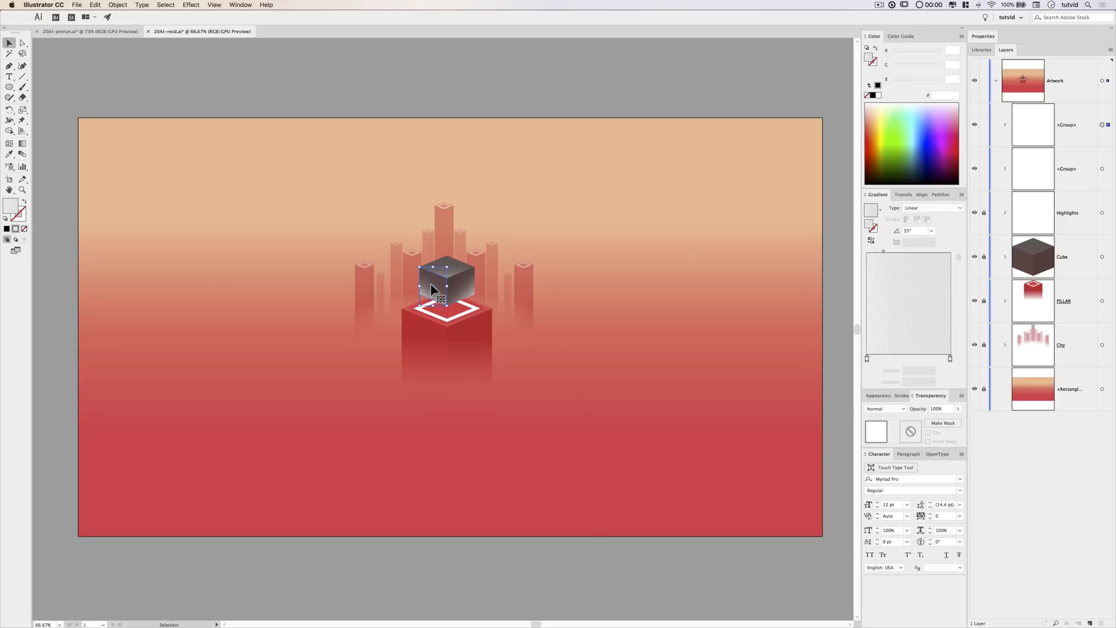
left_click(456, 286, "shift")
key("super+equal")
key("super+equal")
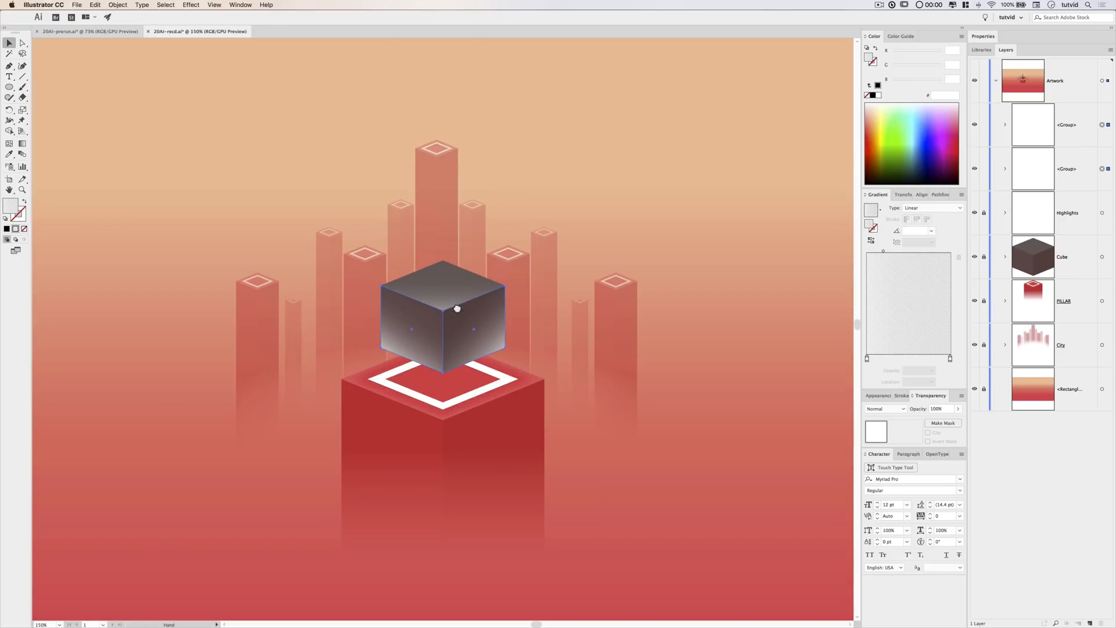
left_click_drag(461, 306, 461, 197)
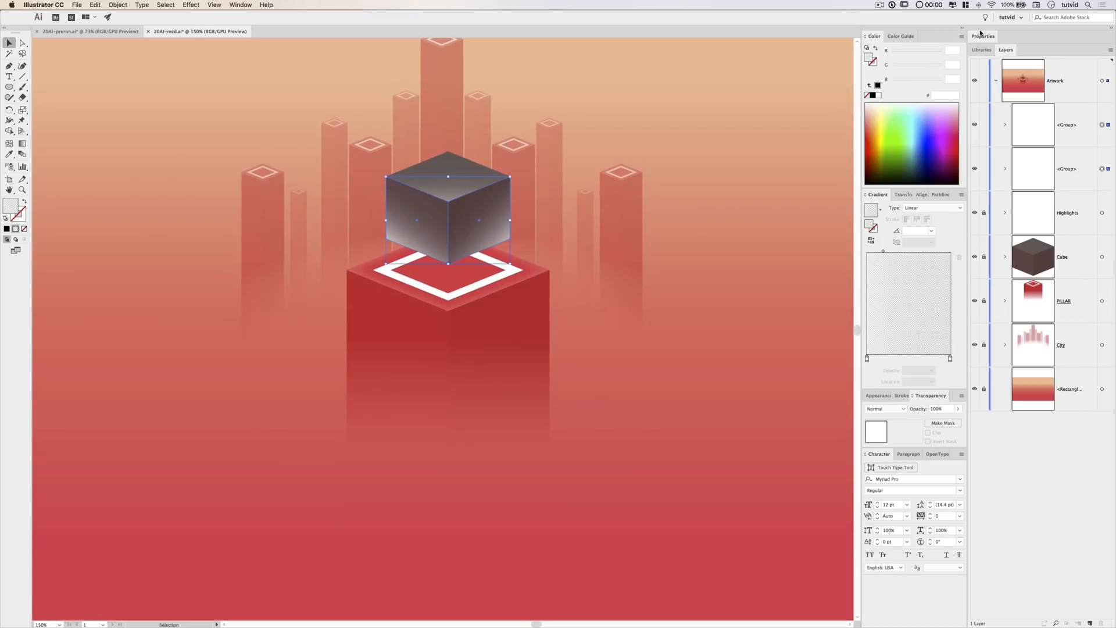
left_click(982, 36)
left_click(1037, 74)
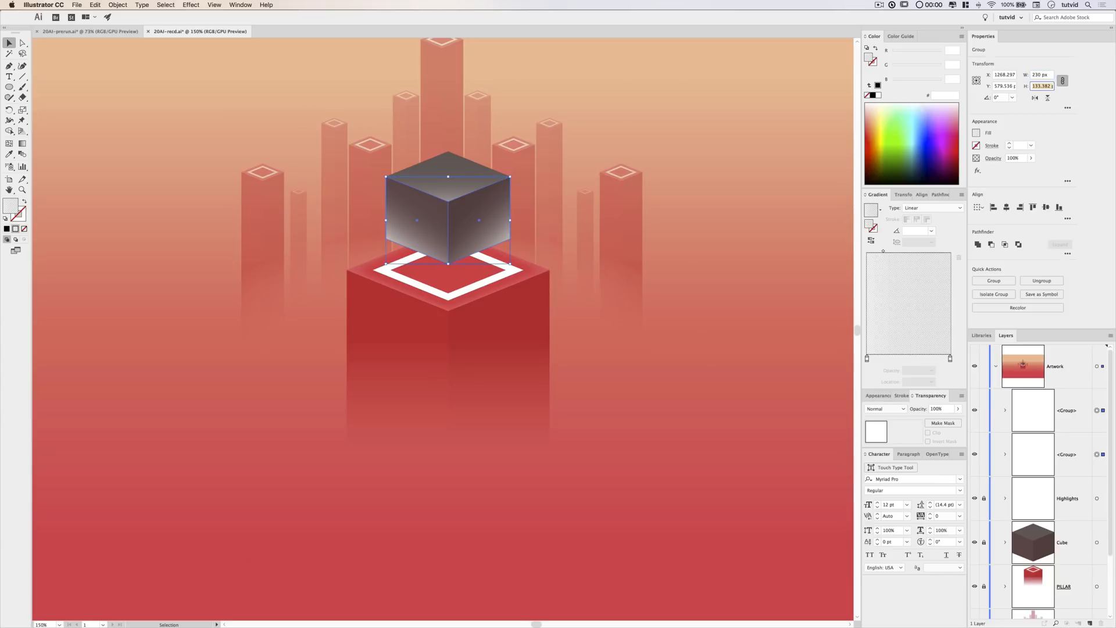
type("230")
key("Tab")
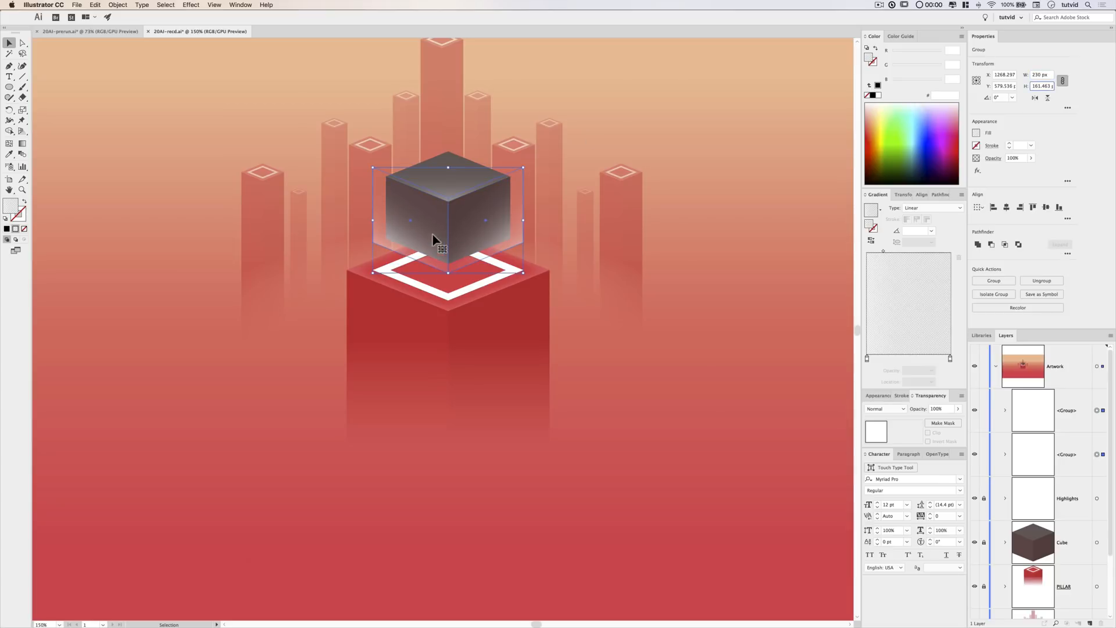
Move the two enlarged highlights straight down about 42 px so their lower edges meet the outer edge of the platform's white outline.
key("super+equal")
key("super+equal")
left_click_drag(450, 352, 456, 221)
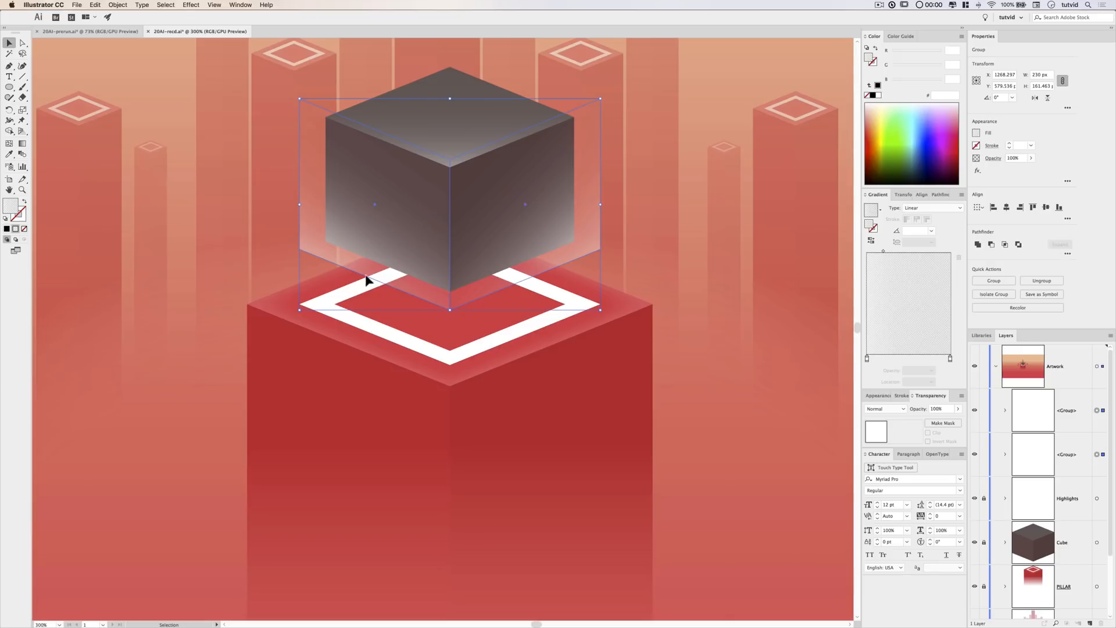
key("shift+Down")
key("shift+Down")
key("shift+Down")
key("Down")
key("Down")
key("Down")
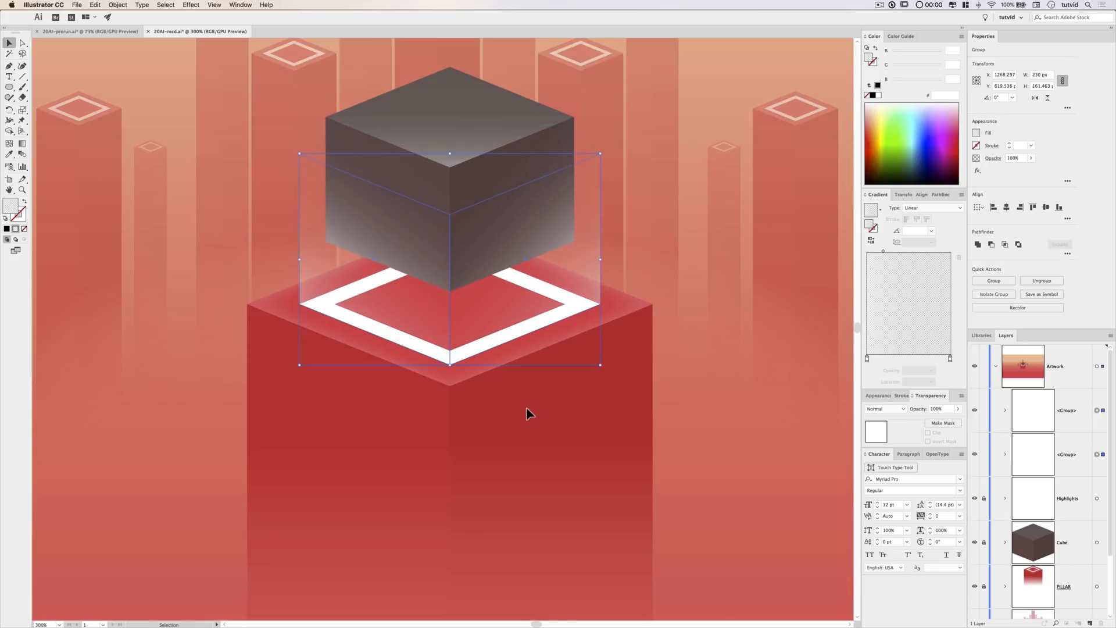
key("Up")
Set the white gradient stop at 0% to 100% opacity on both enlarged highlights.
left_click(867, 359)
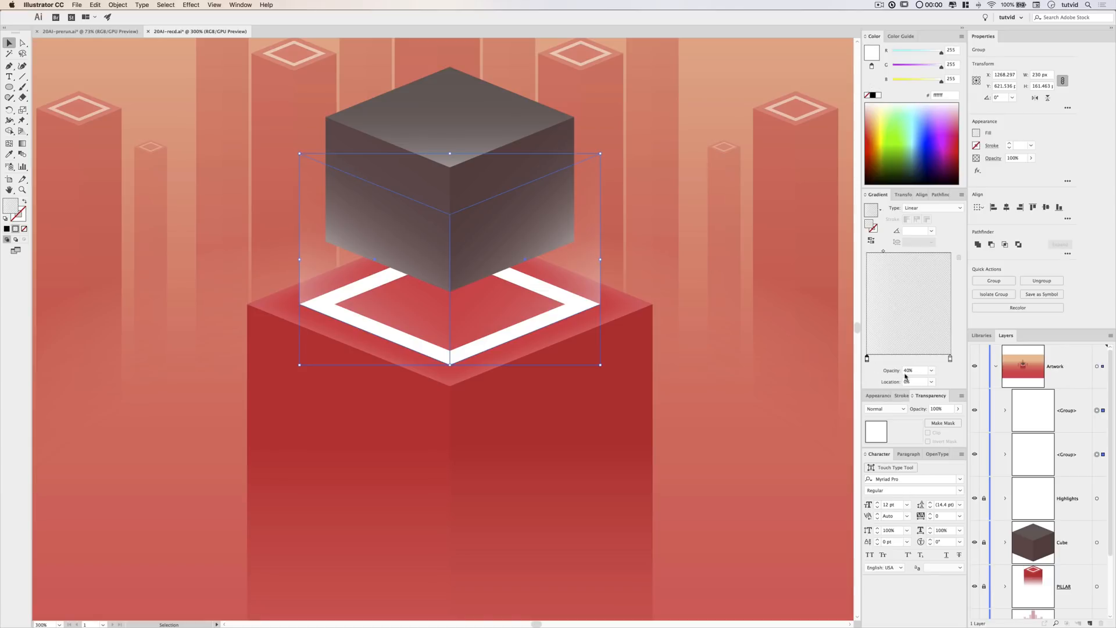
left_click(931, 372)
left_click(943, 476)
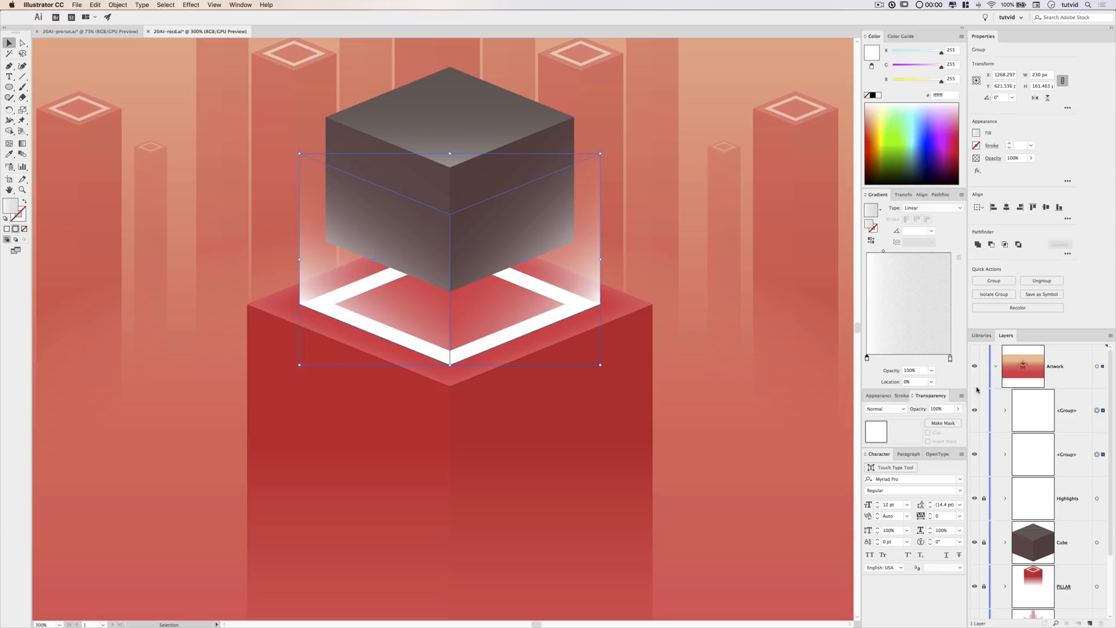
scroll(461, 294, "up", 5)
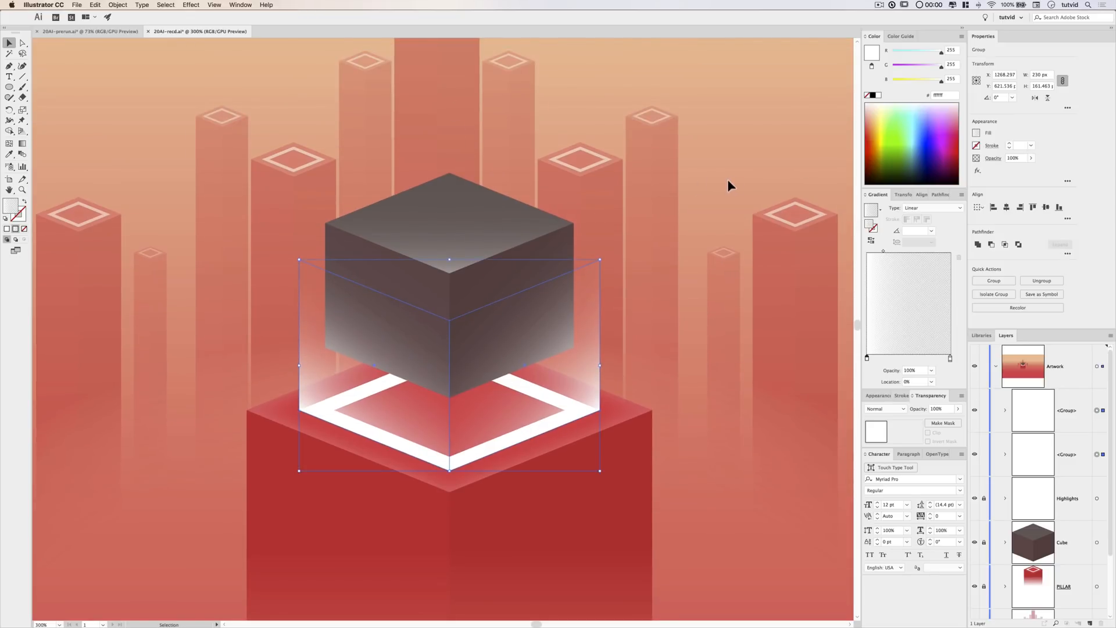
left_click(710, 161)
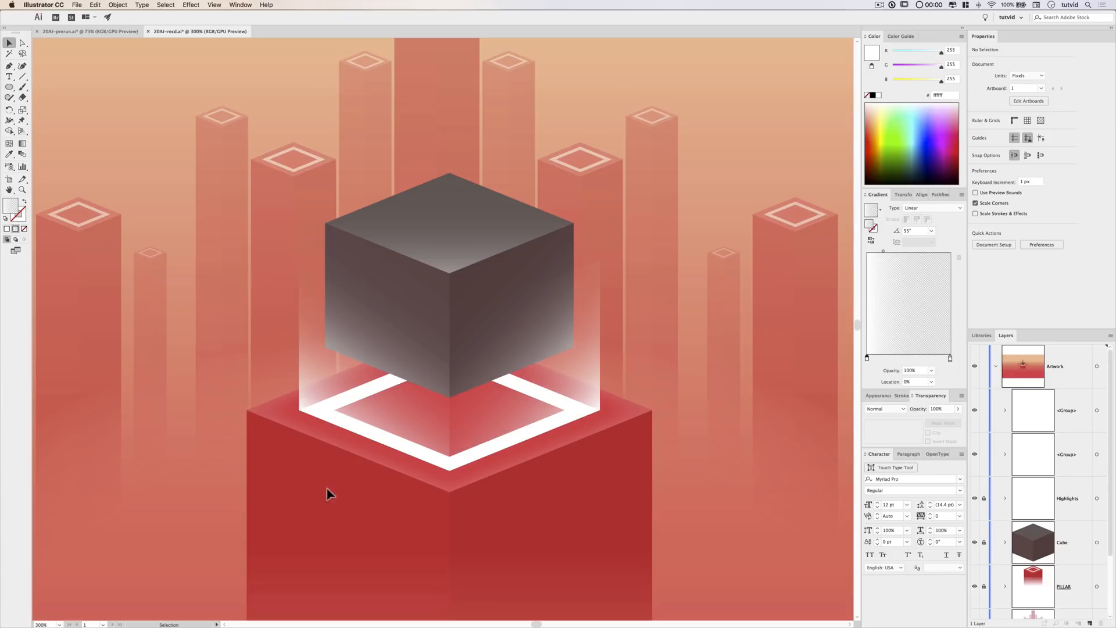
Raise only the upper anchor points of both glow panels by about 130 px, extending the panels above the cube.
left_click(518, 343)
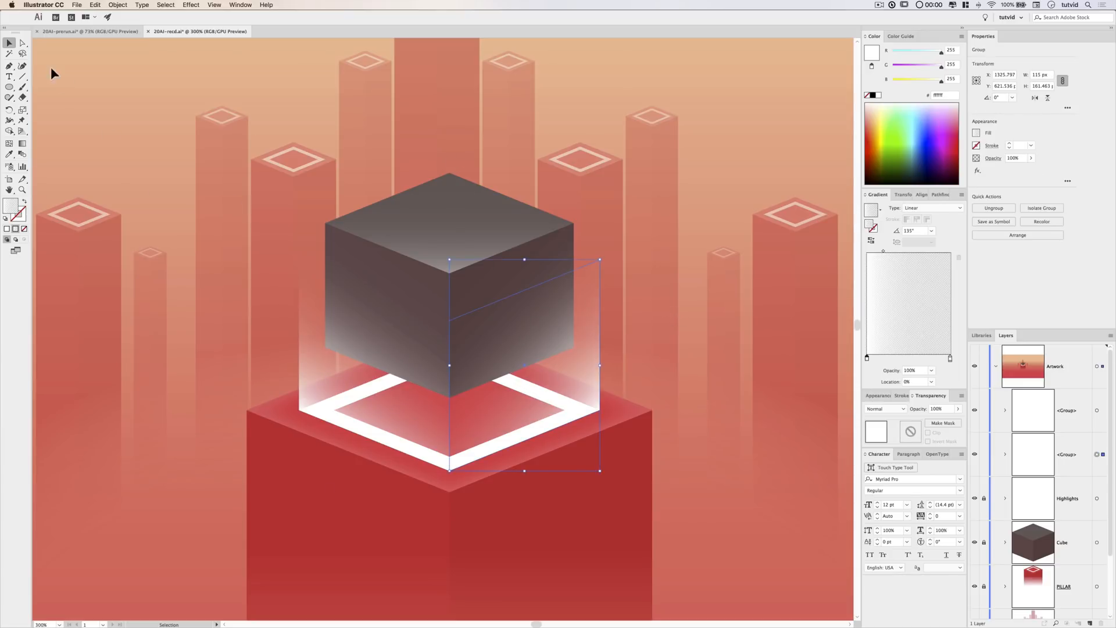
left_click(23, 43)
key("super+a")
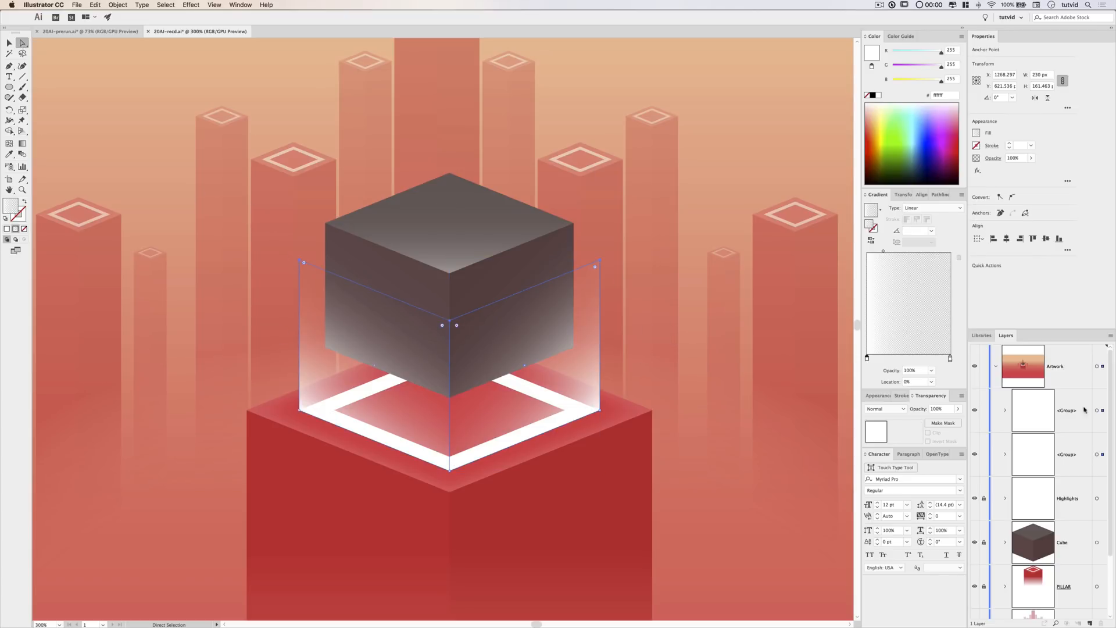
left_click_drag(253, 102, 734, 318)
key("shift+Up")
key("shift+Up")
key("shift+Up")
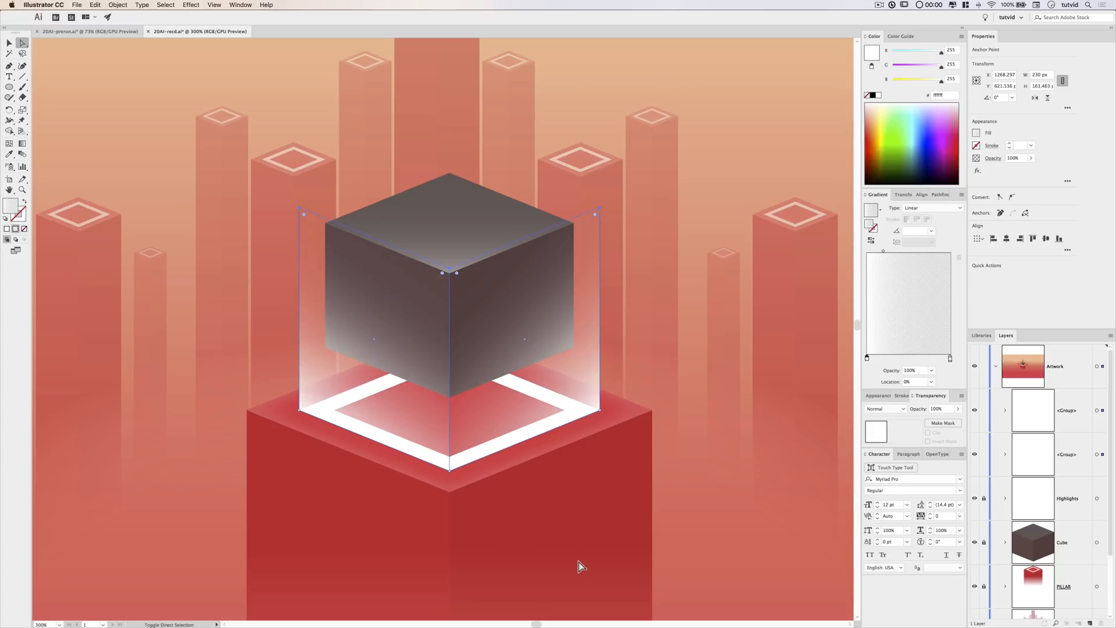
key("shift+Up")
key("shift+Up")
key("shift+Up")
key("shift+Up")
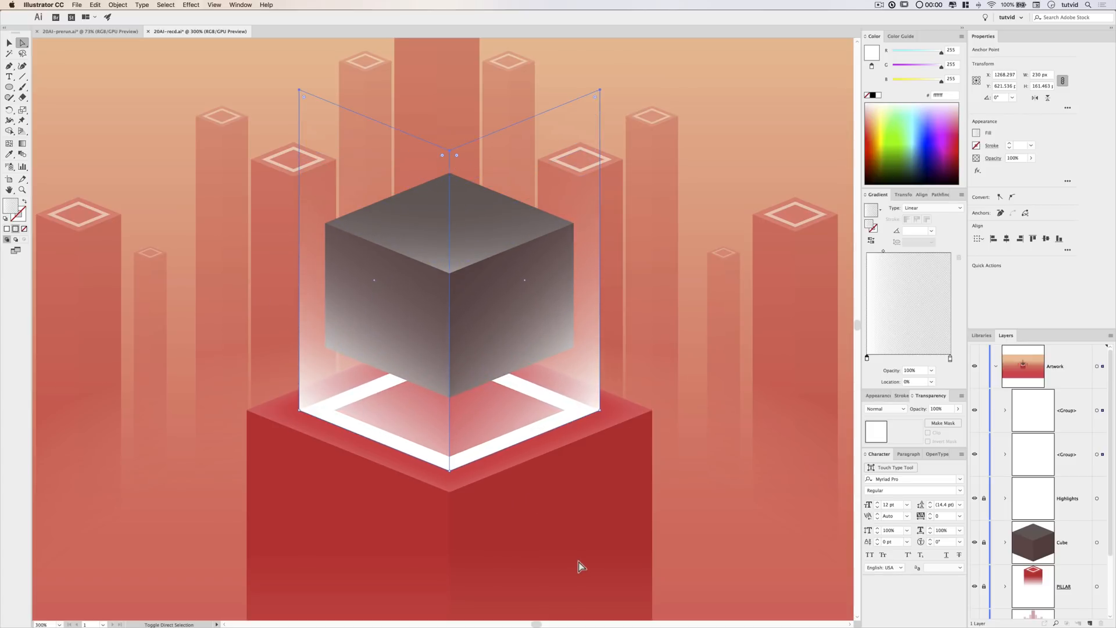
left_click(244, 267)
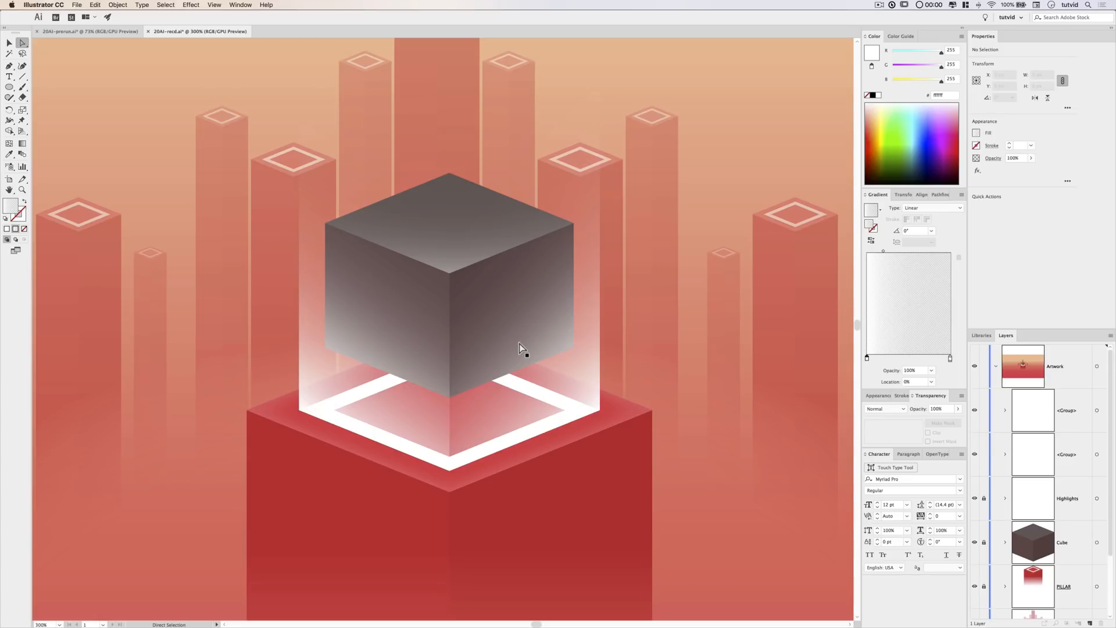
Set the linear gradient angle of the glow panel on the cube's left side to 75°.
key("v")
left_click(399, 349)
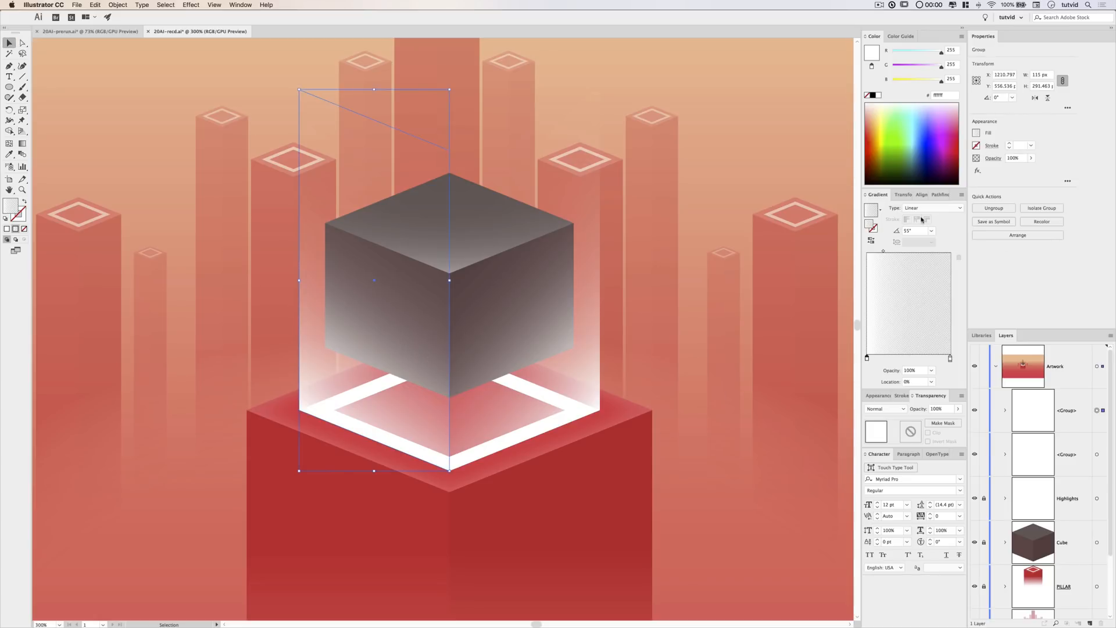
left_click(910, 230)
type("55")
key("Return")
type("75")
key("Tab")
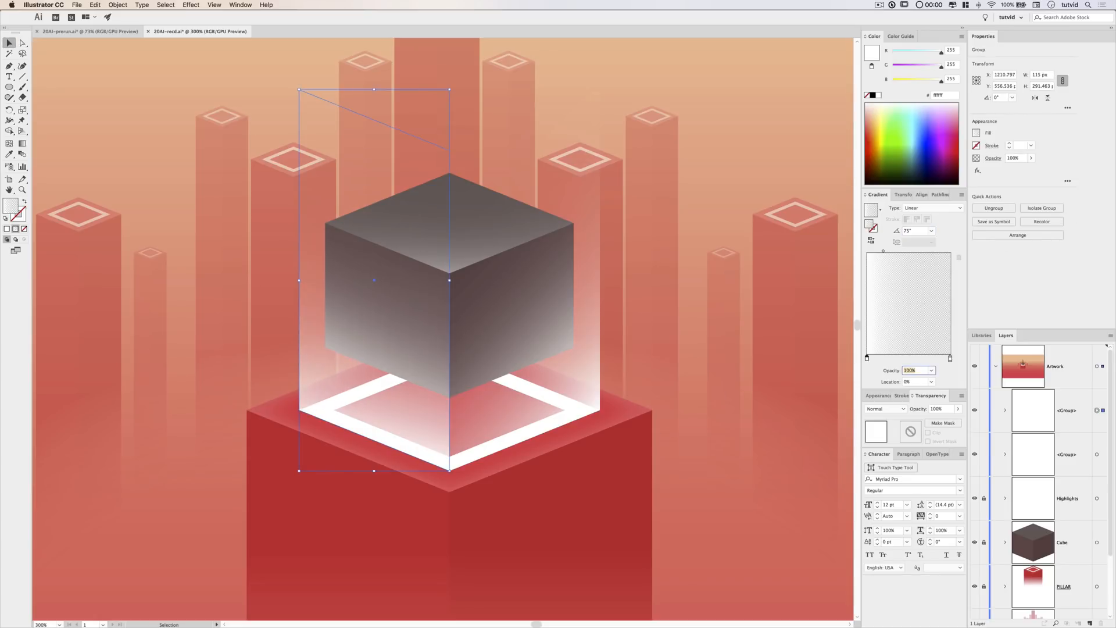
Set the linear gradient angle of the glow panel on the cube's right side to 105°.
left_click(540, 369)
left_click(919, 230)
type("1")
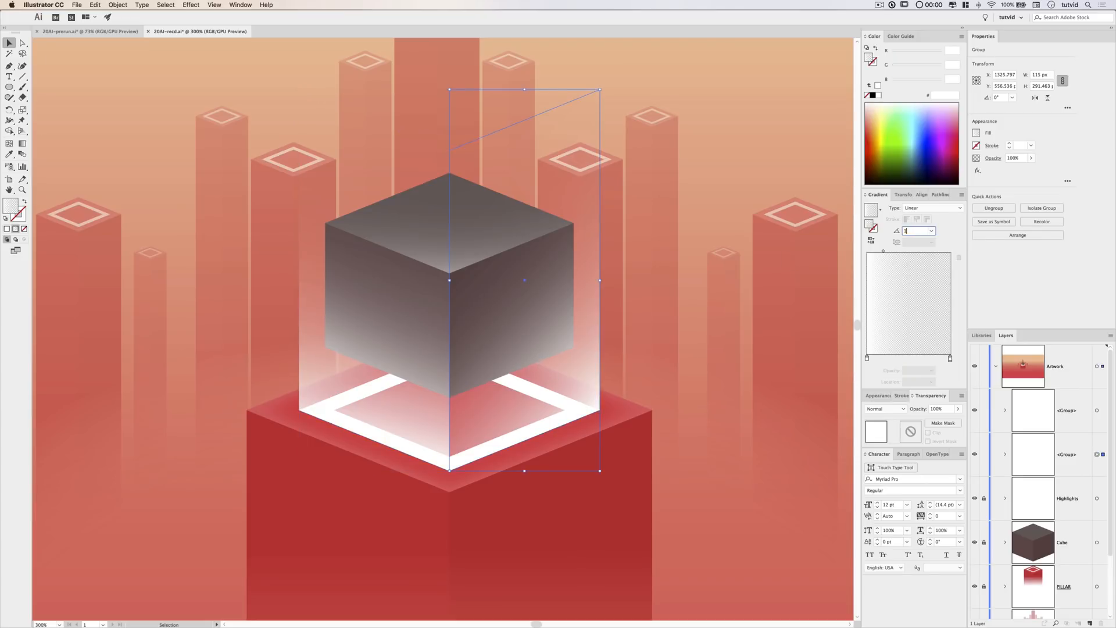
type("05")
key("Return")
left_click(677, 294)
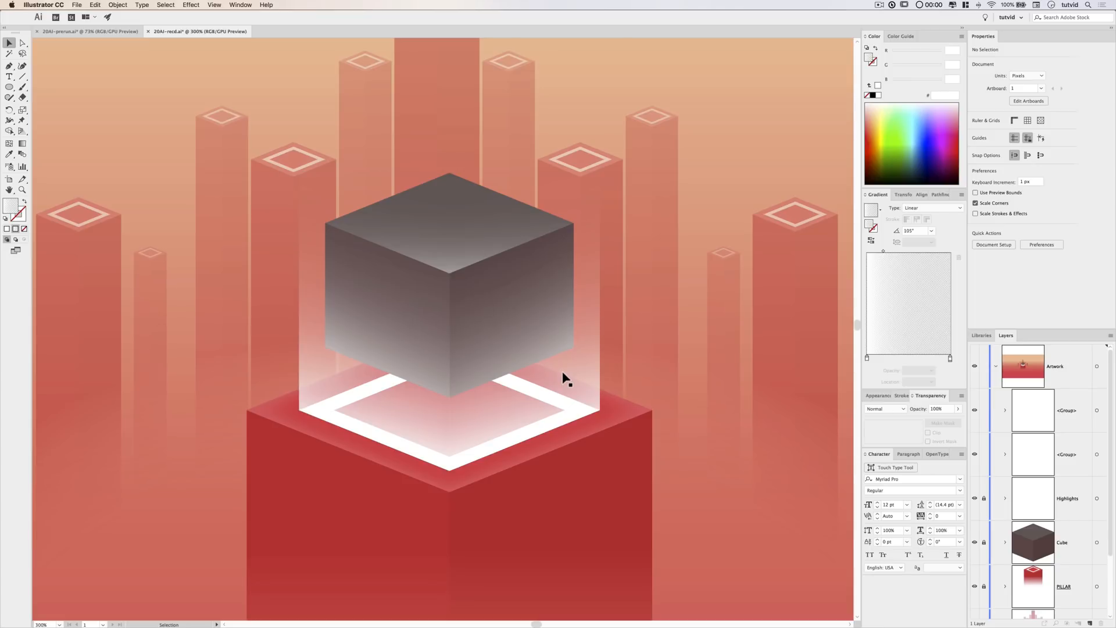
Group both glow panels and name the locked group Glow.
key("super+1")
key("super+minus")
key("super+equal")
key("super+equal")
key("super+equal")
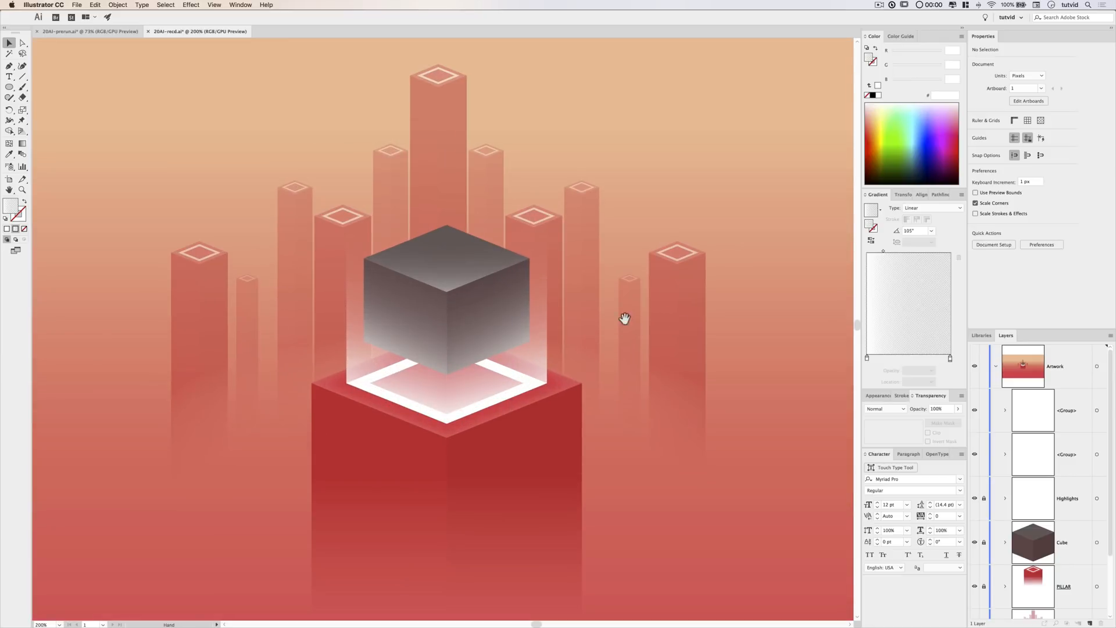
left_click_drag(646, 319, 608, 267)
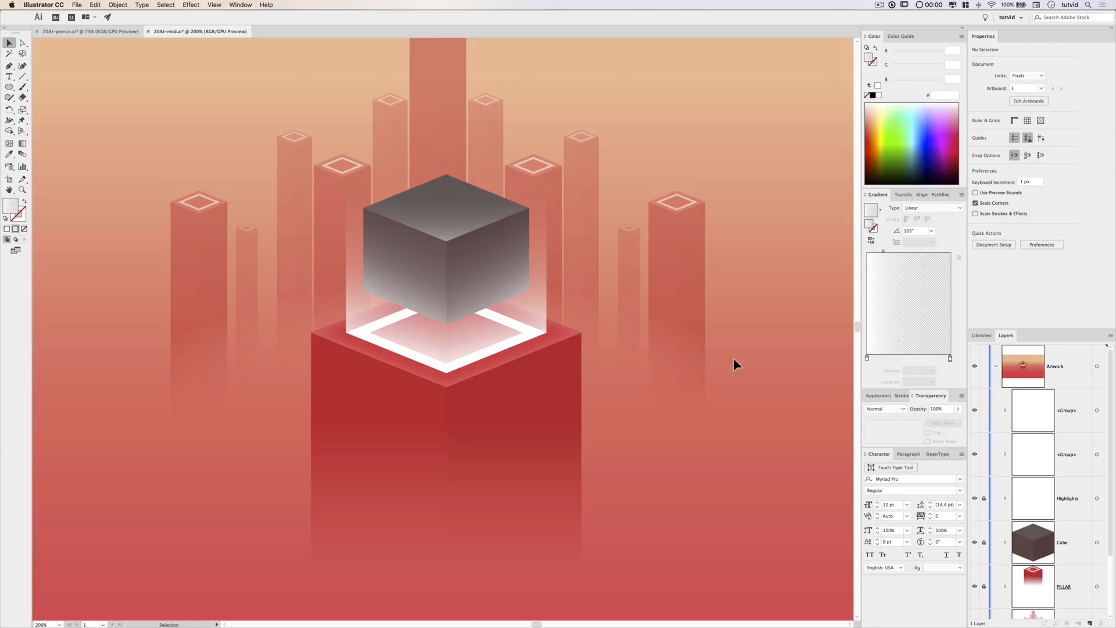
left_click(374, 298)
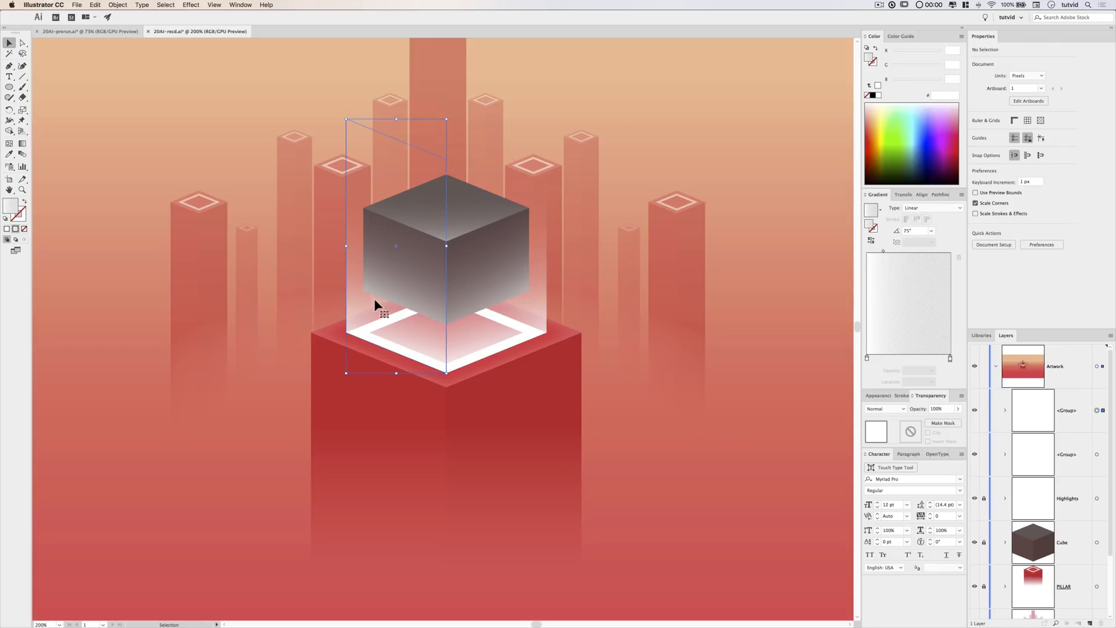
left_click(114, 6)
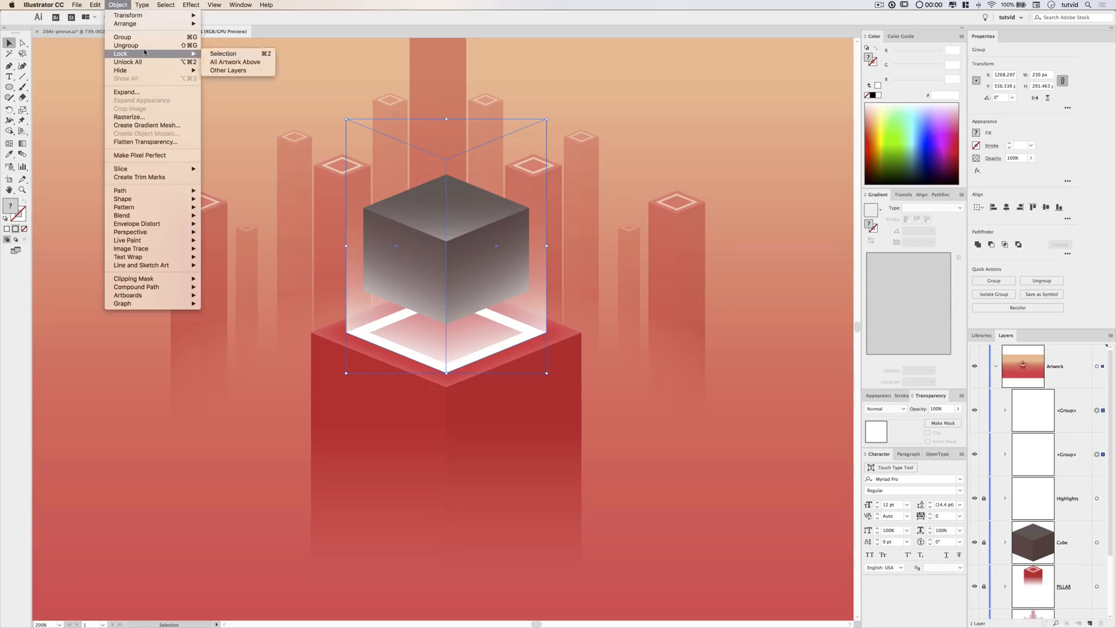
left_click(132, 39)
double_click(1063, 414)
type("Glow")
key("Return")
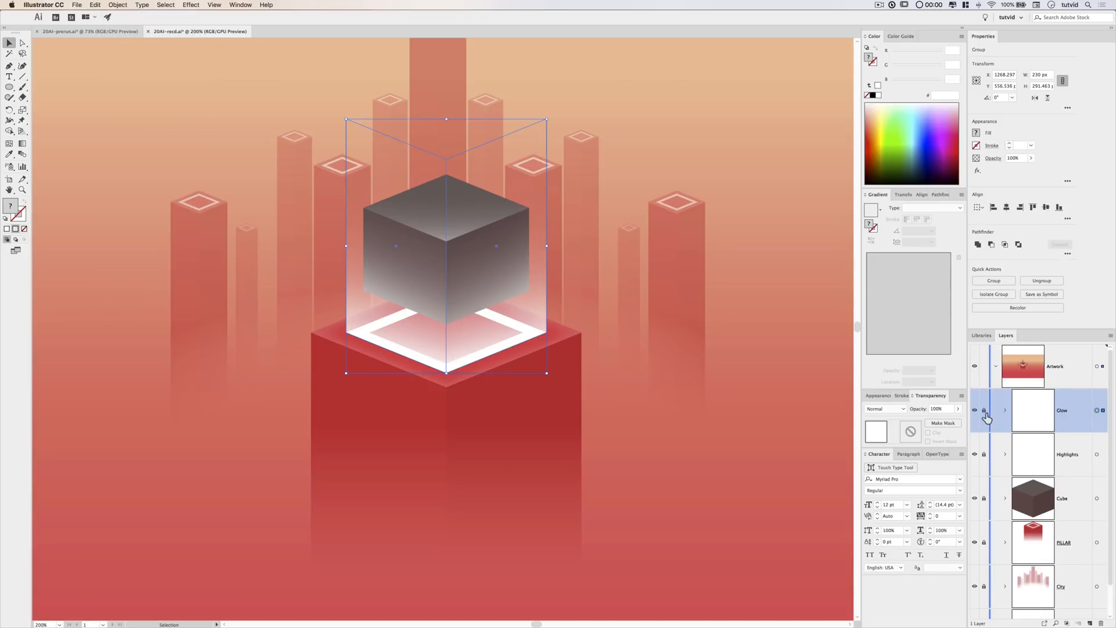
Try a long Paintbrush stroke across the pillars and undo it.
key("super+minus")
key("super+minus")
left_click_drag(551, 387, 528, 360)
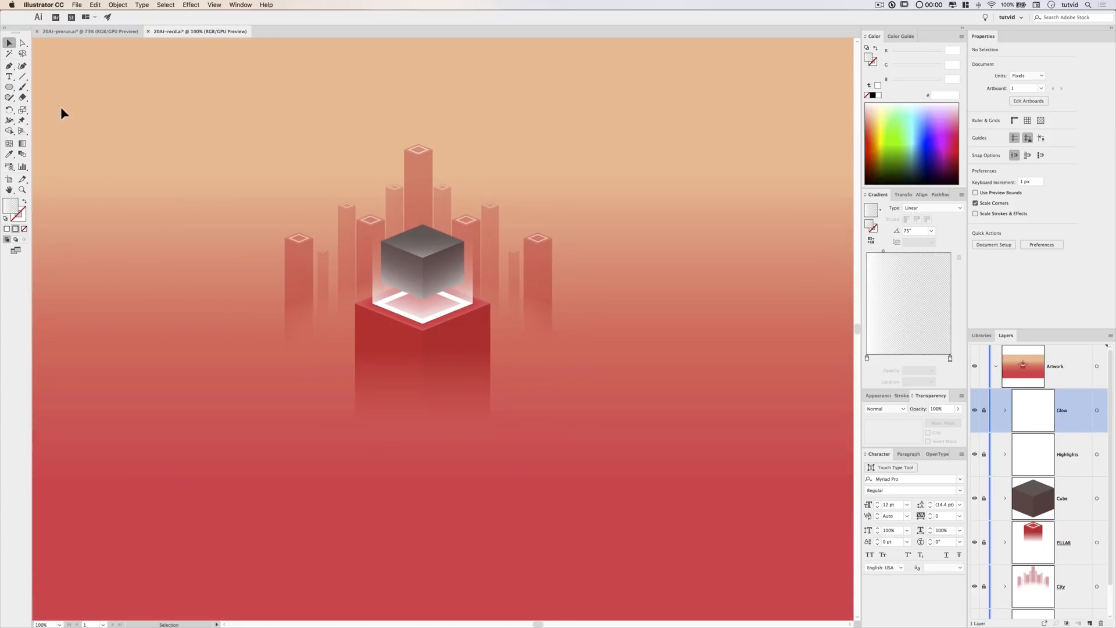
left_click_drag(22, 86, 56, 91)
mouse_move(207, 275)
left_mouse_down()
mouse_move(570, 208)
mouse_move(596, 172)
left_mouse_up()
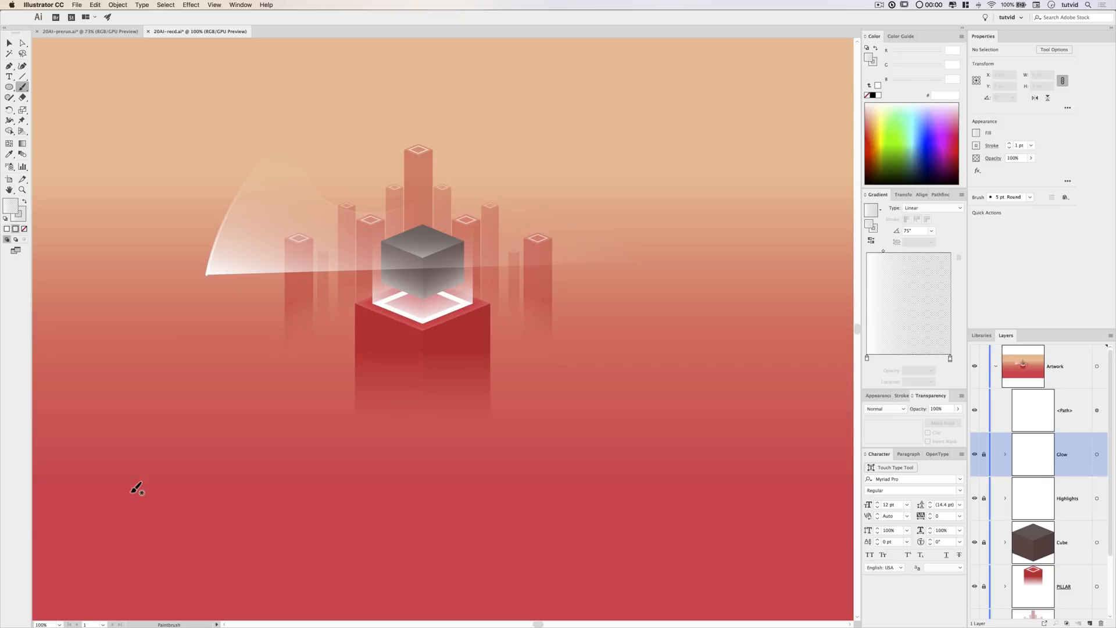
key("super+z")
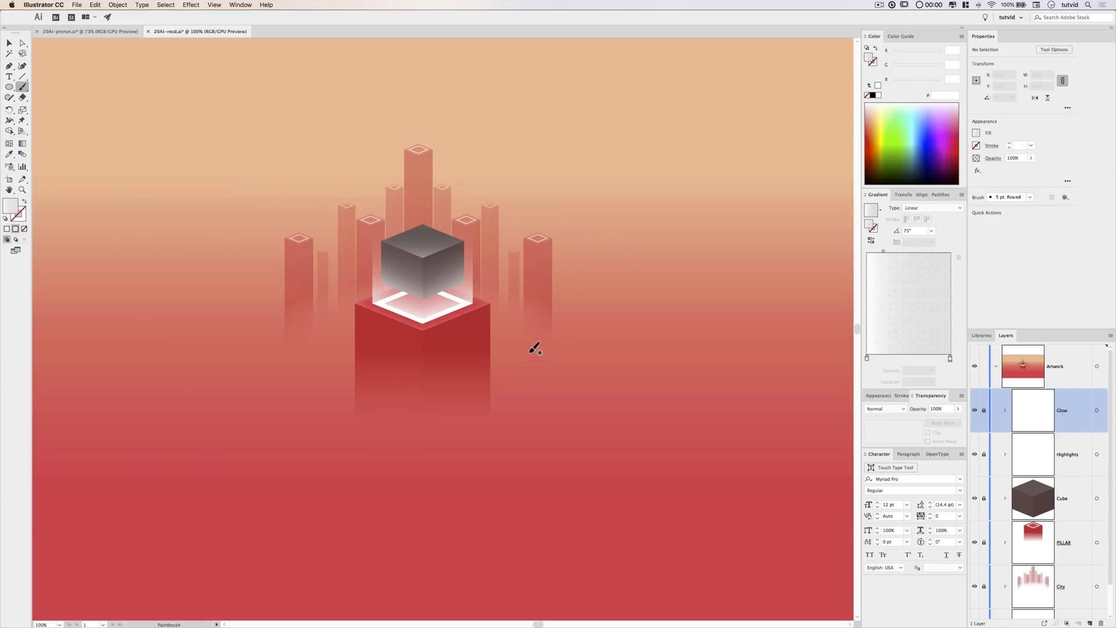
Paint fourteen small white dots with the 5 pt. Round brush, scattered around the lower half of the main pillar.
left_click(322, 366)
left_click(356, 362)
left_click(397, 393)
left_click(339, 397)
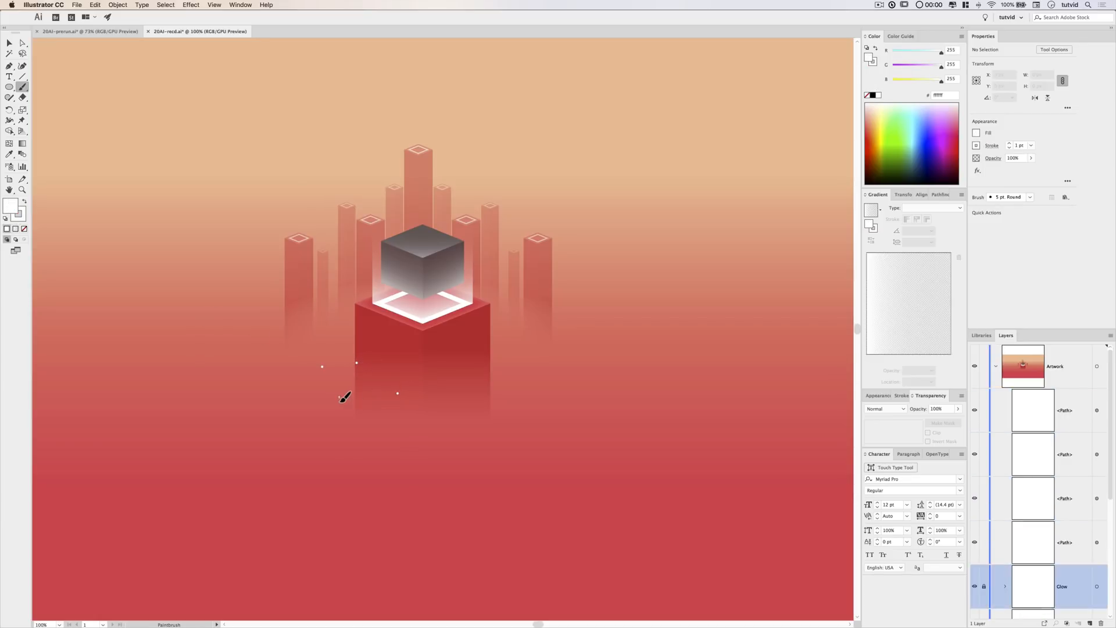
left_click(325, 335)
left_click(426, 393)
left_click(463, 370)
left_click(483, 397)
left_click(445, 402)
left_click(368, 408)
left_click(520, 380)
left_click(495, 332)
left_click(497, 371)
left_click(496, 391)
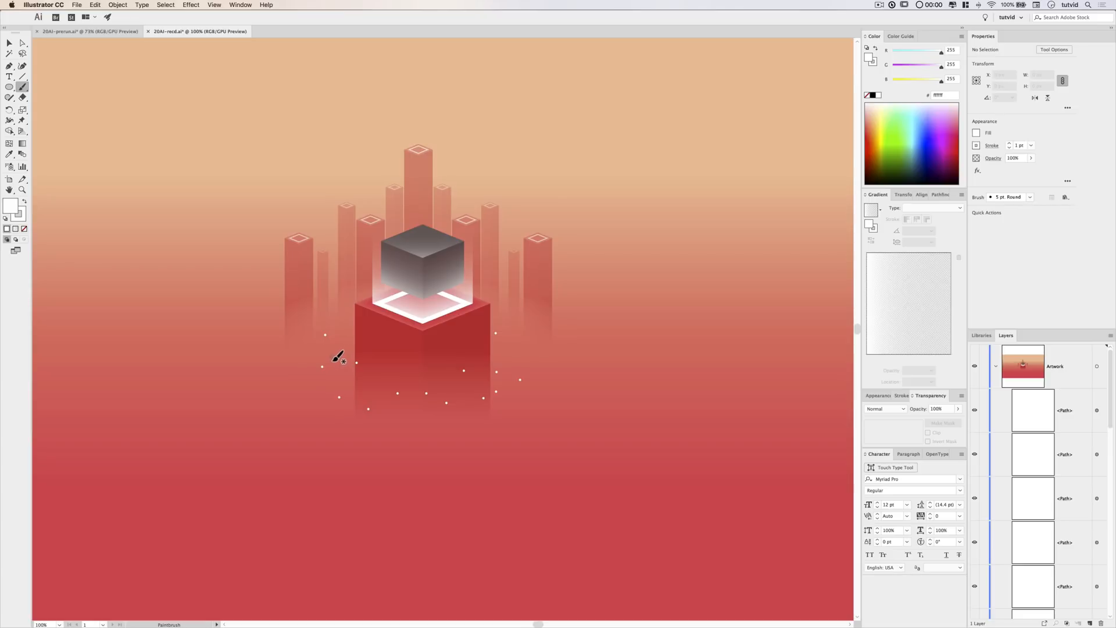
Paint several noticeably larger white dots among the small ones across the fading base of the main pillar.
left_click(349, 390)
left_click(402, 410)
left_click(451, 396)
left_click(487, 406)
left_click(381, 385)
left_click(325, 334)
left_click(381, 385)
Add more tiny white dots between the existing ones and out to both sides of the main pillar.
left_click(336, 358)
left_click(443, 384)
left_click(481, 359)
left_click(513, 363)
left_click(520, 379)
left_click(415, 389)
left_click(317, 335)
Nudge the dots on the pillar's left side slightly to the right, shifting the uppermost ones a bit further.
key("v")
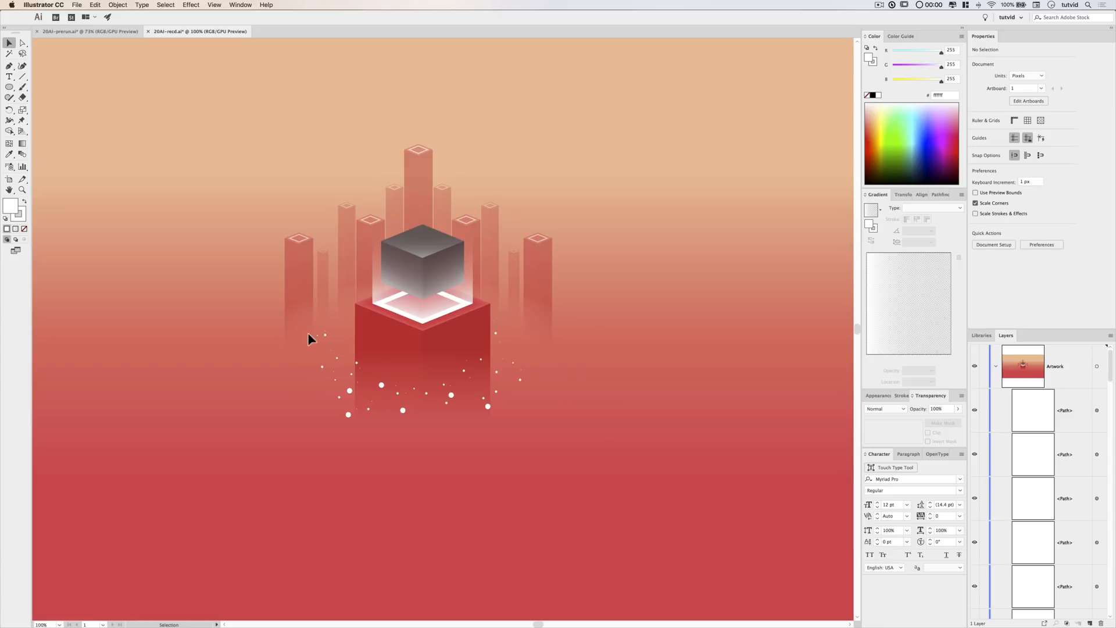
left_click_drag(284, 314, 375, 438)
key("Right")
key("Right")
key("Right")
key("Right")
key("Right")
left_click(366, 433)
left_click(344, 363)
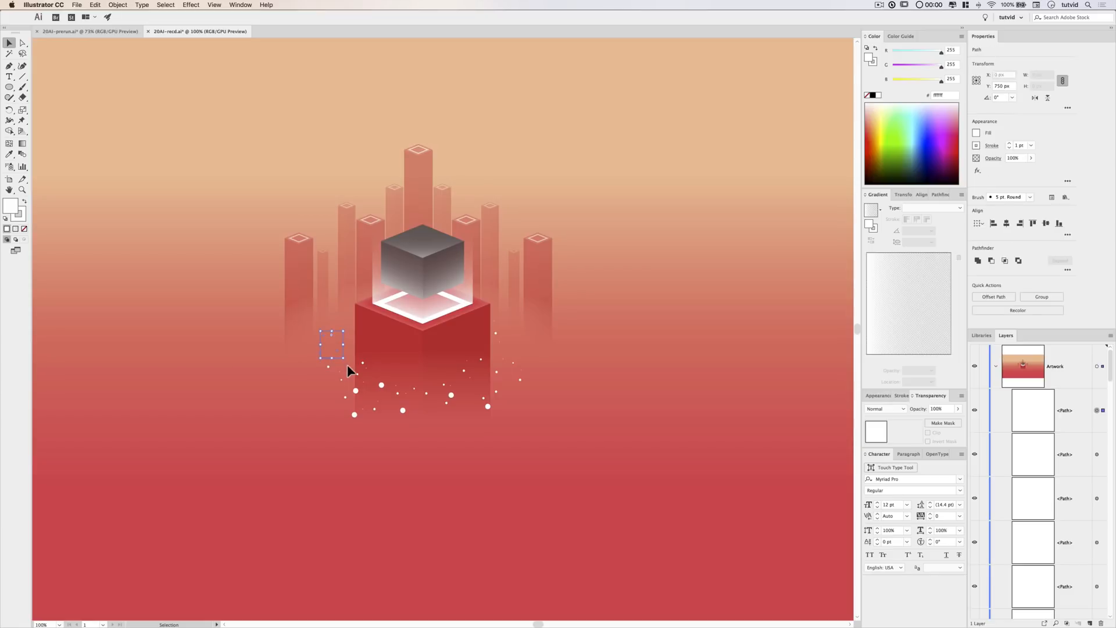
left_click(362, 416)
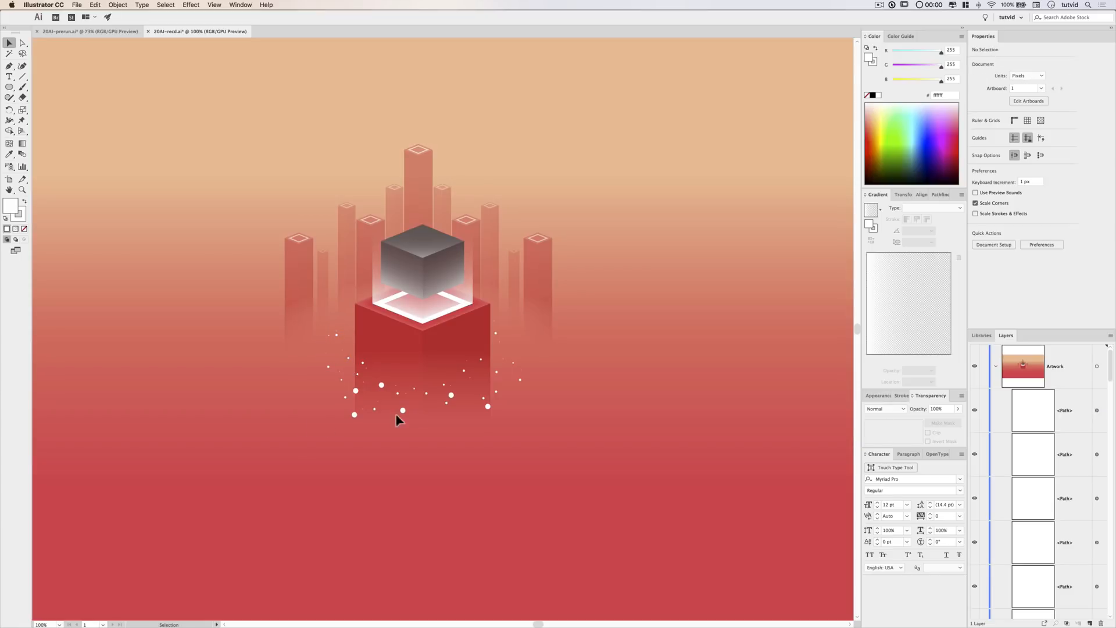
Expand the appearance of all the painted dots into filled shapes.
left_click_drag(573, 288, 573, 289)
left_click(117, 5)
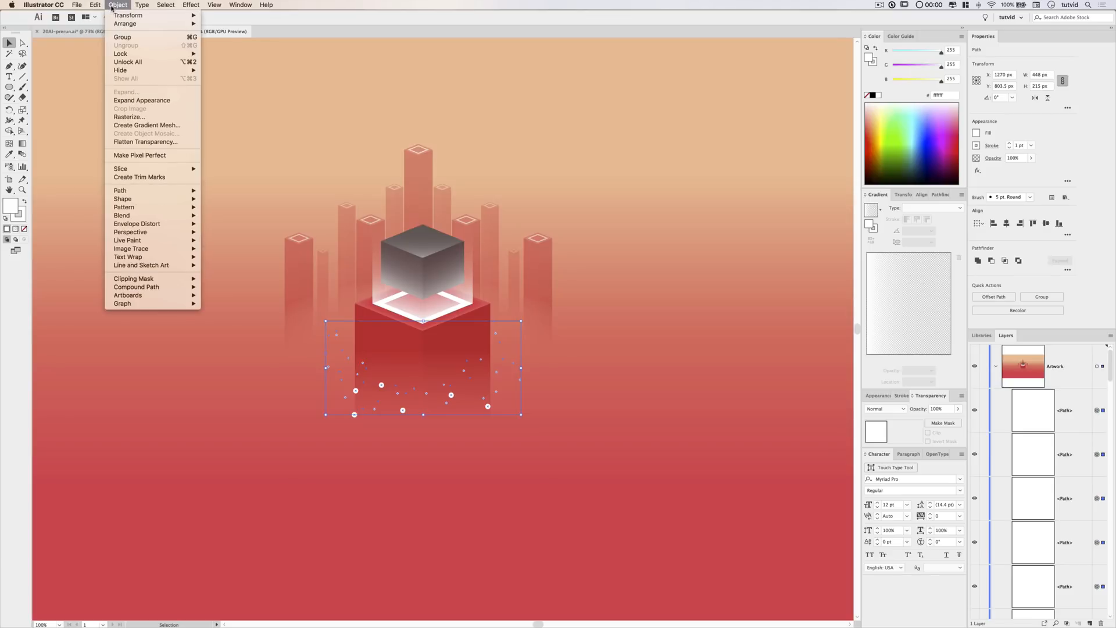
left_click(142, 100)
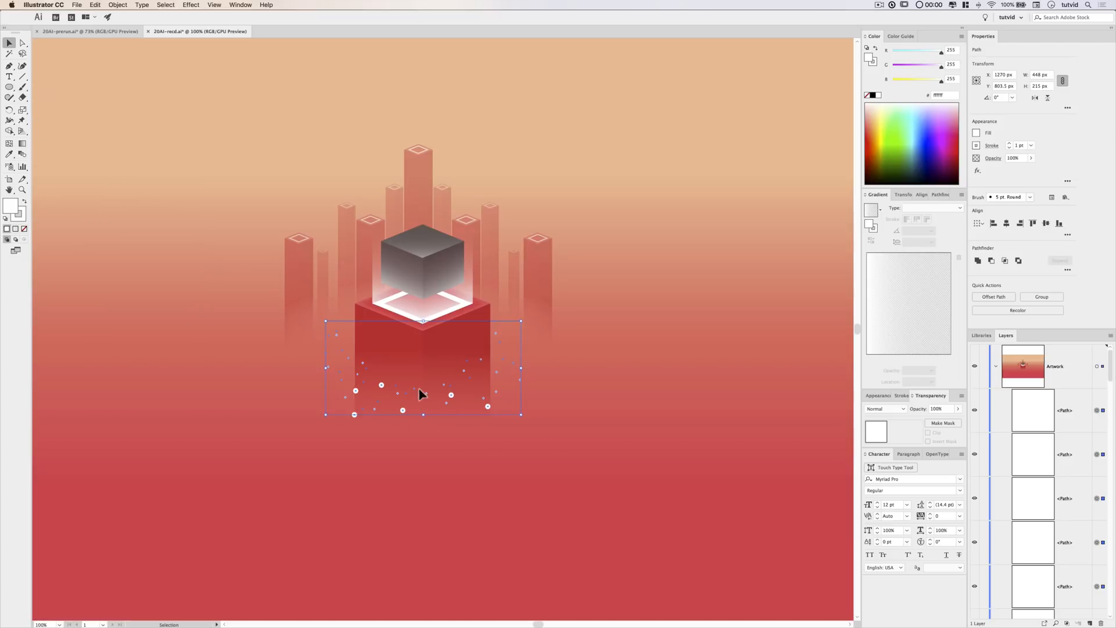
left_click(118, 6)
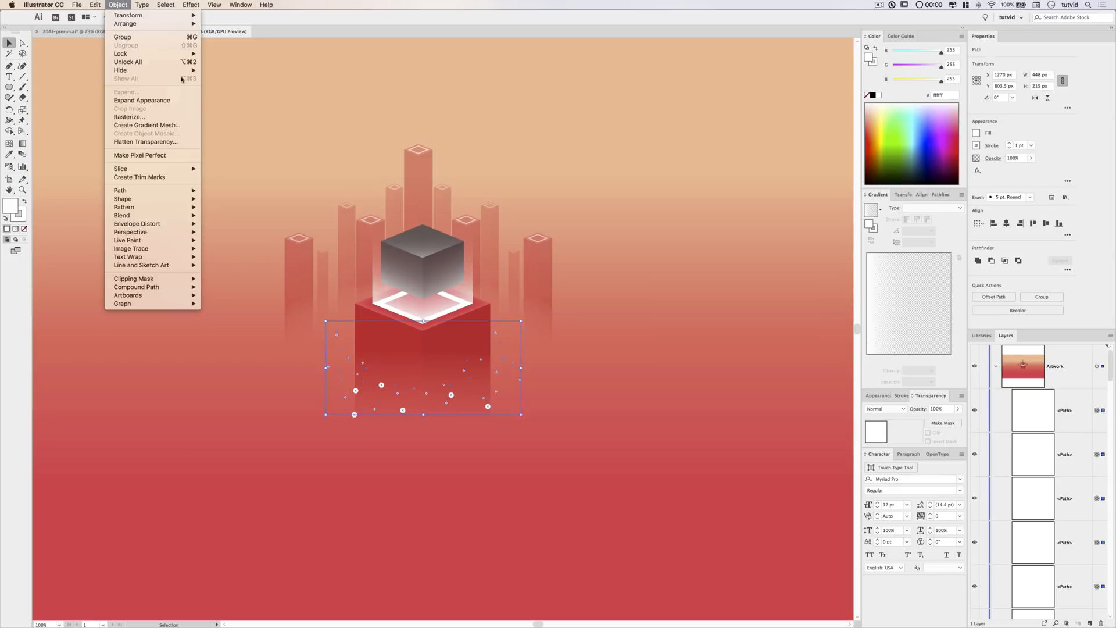
left_click(139, 101)
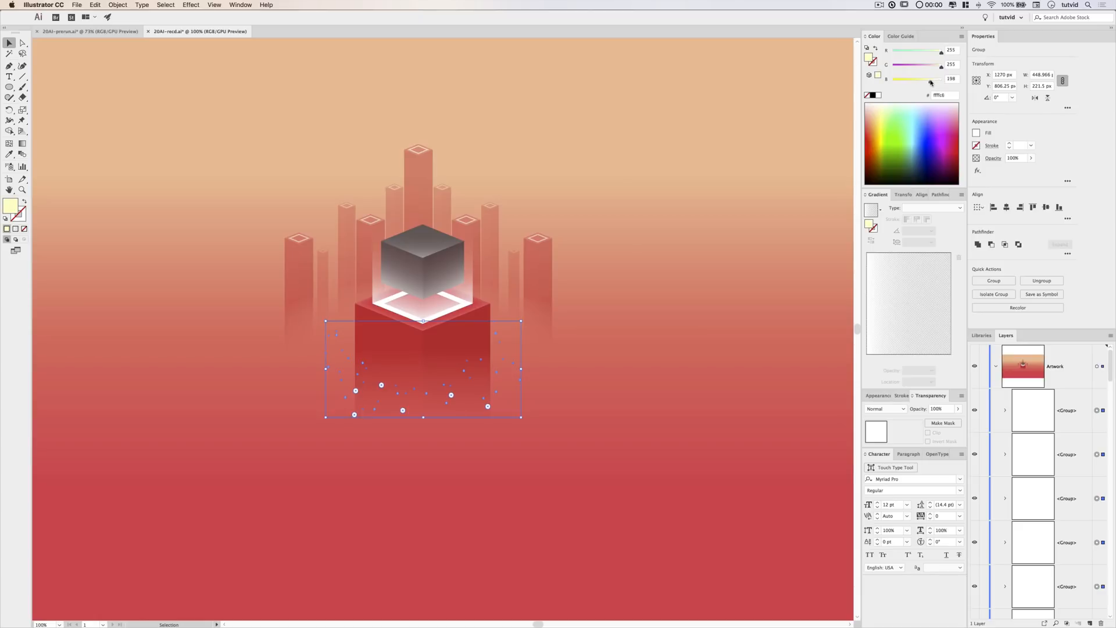
Fill the expanded dots with pale yellow, RGB 255, 255, 210, and group them all together.
left_click(683, 106)
key("super+z")
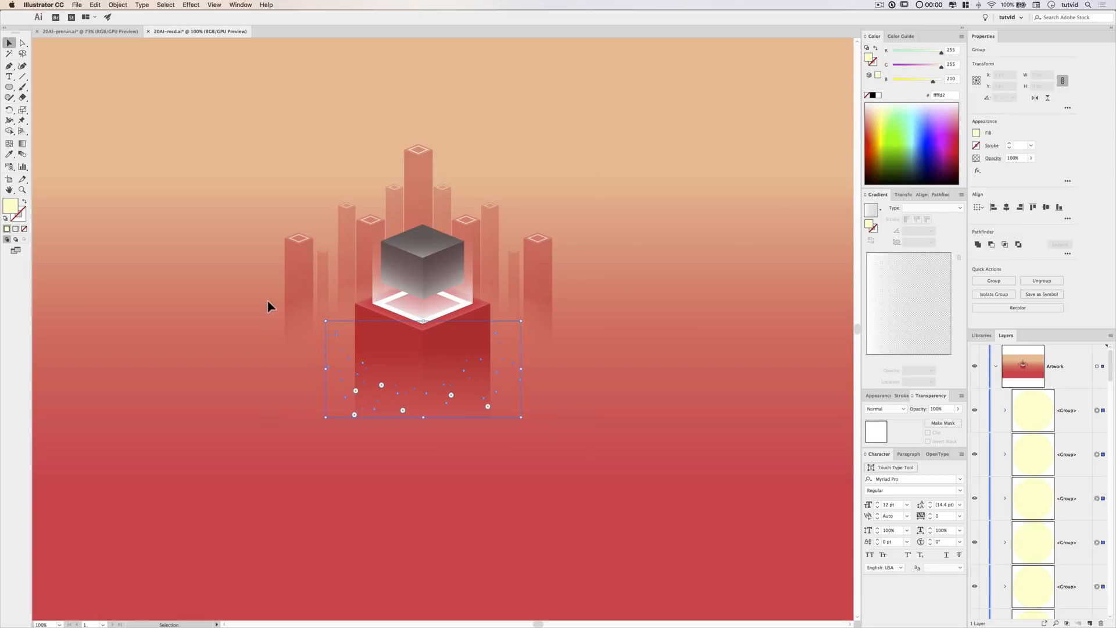
left_click(116, 6)
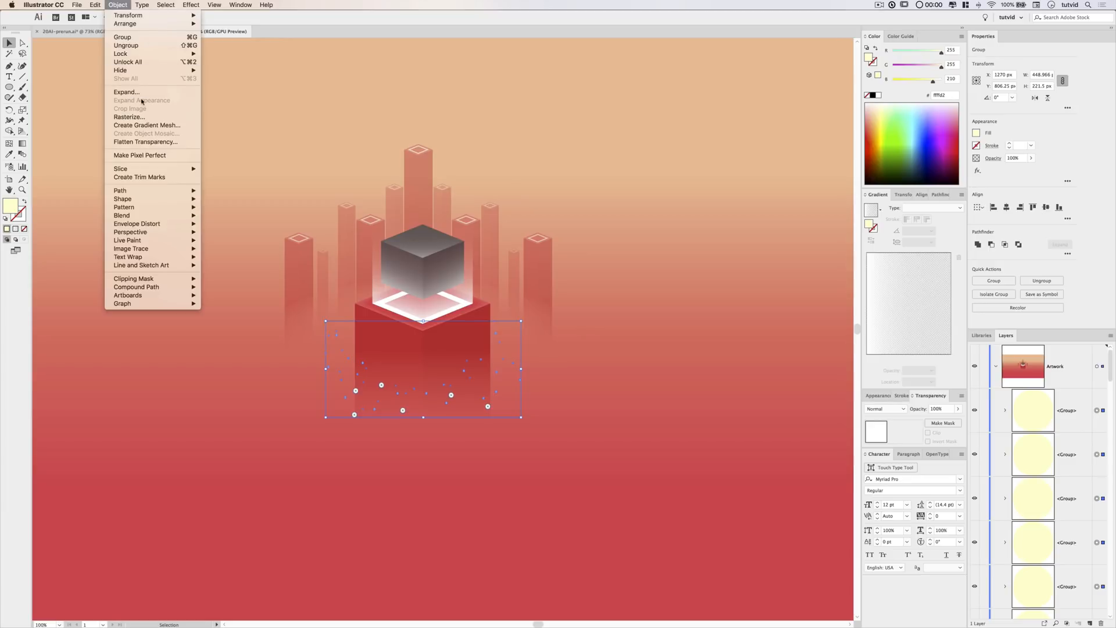
left_click(126, 42)
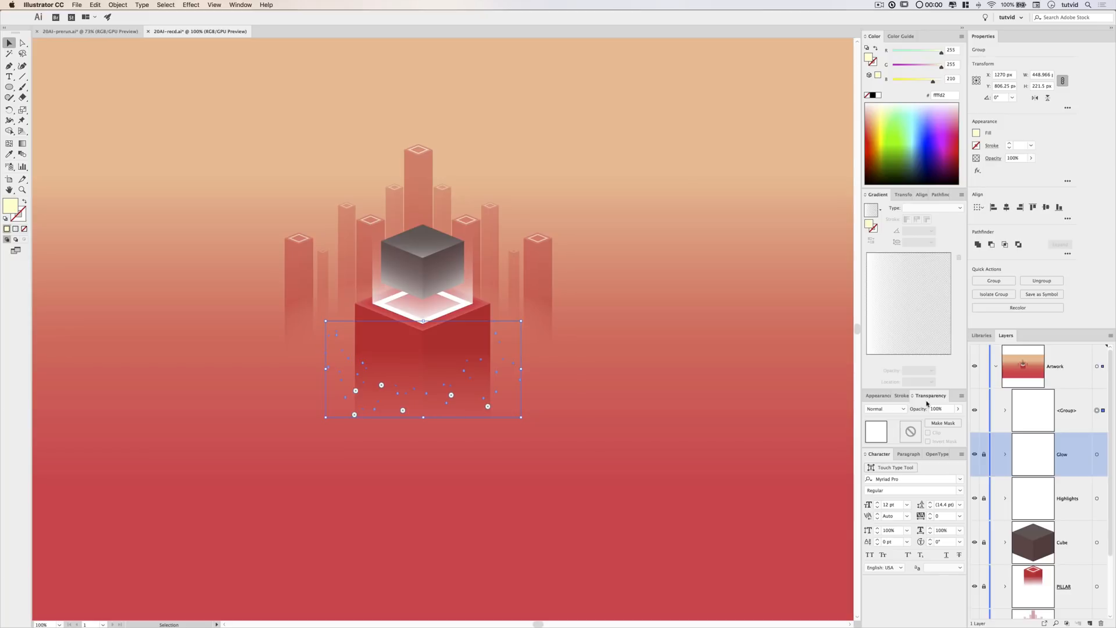
Add a non-clipping opacity mask to the dots group and draw a circle of about 425 px in it, surrounding the cube.
left_click(911, 432)
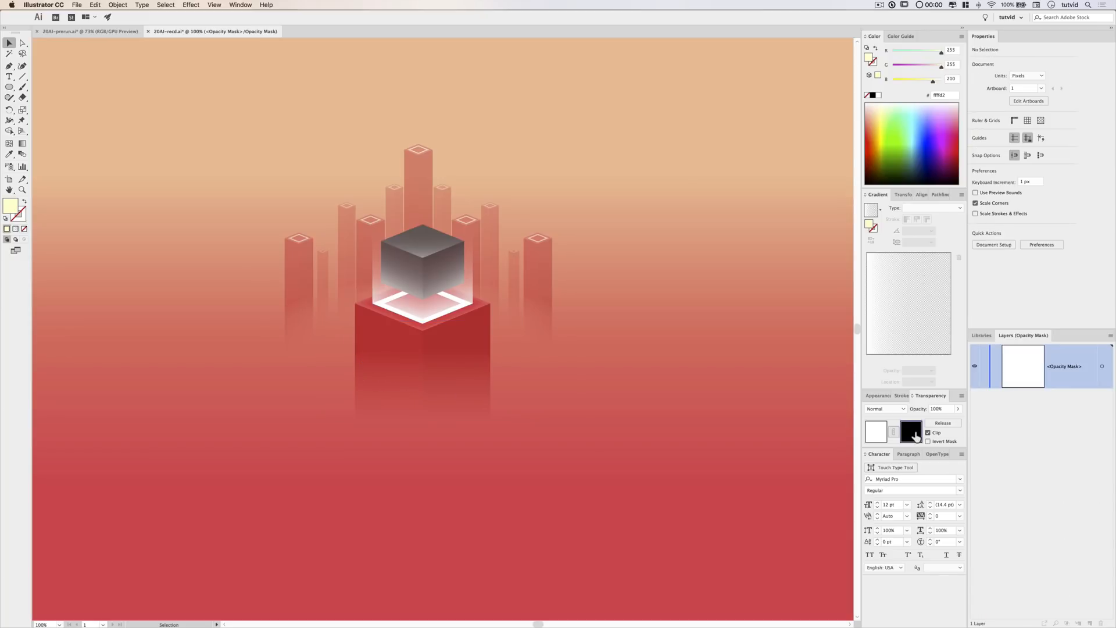
left_click(928, 433)
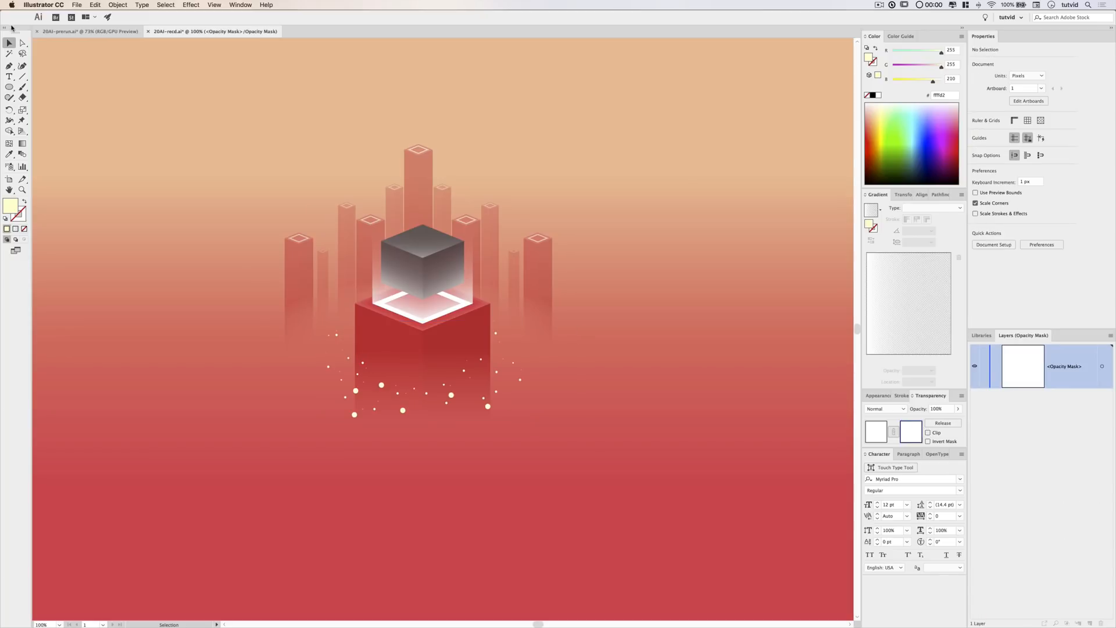
left_click(9, 88)
left_click_drag(346, 223, 505, 385)
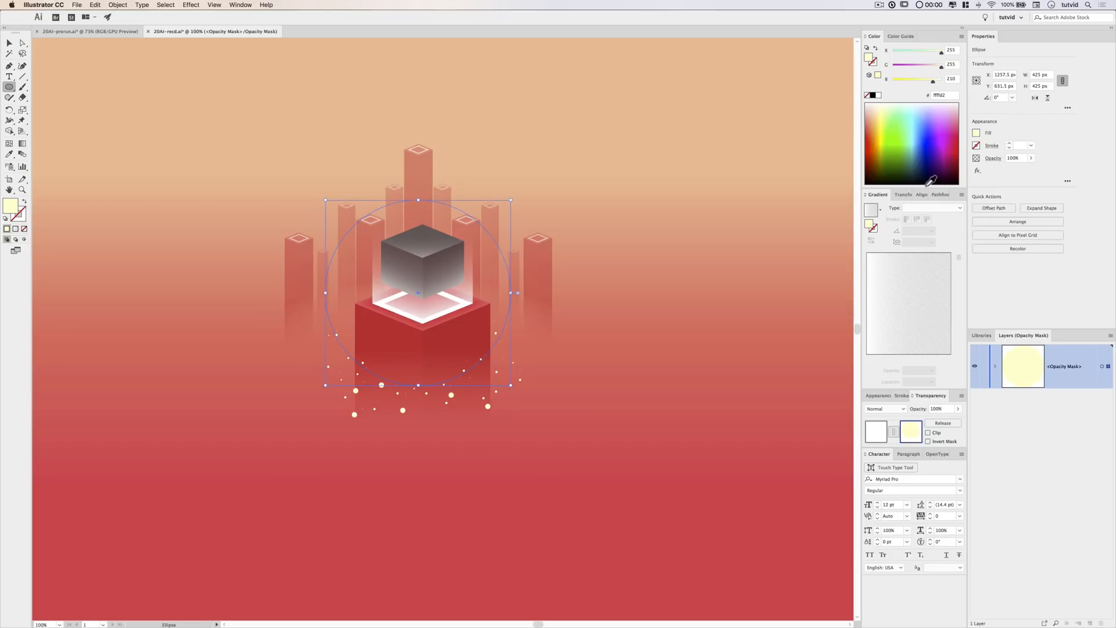
Fill the mask circle with a radial white-to-black gradient, setting the dark stop to pure black (000000).
left_click(880, 211)
left_click(844, 232)
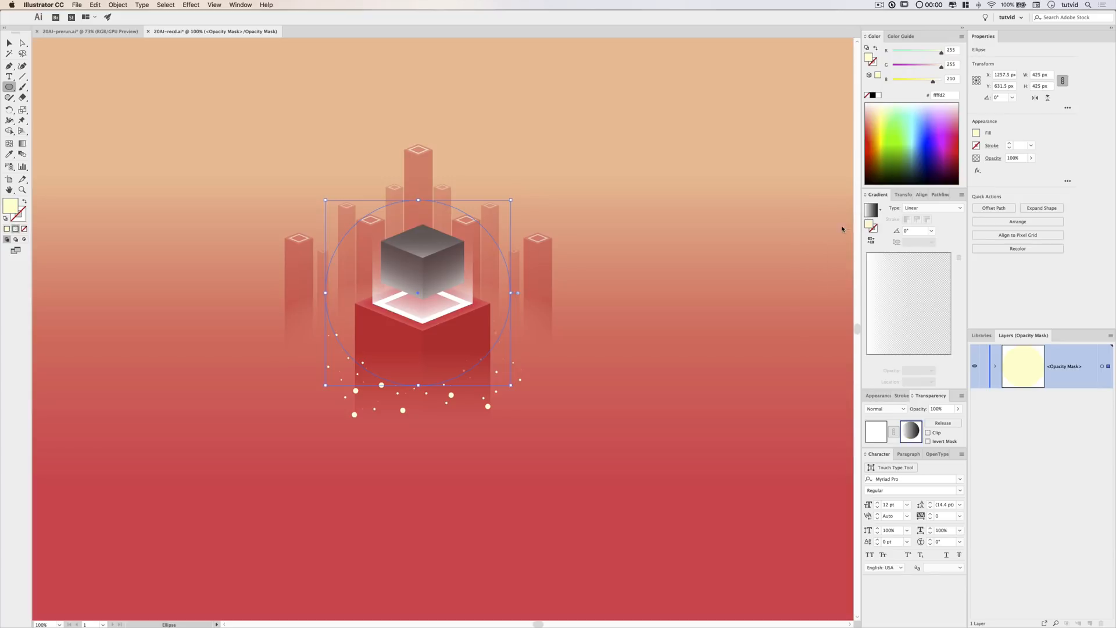
left_click(950, 357)
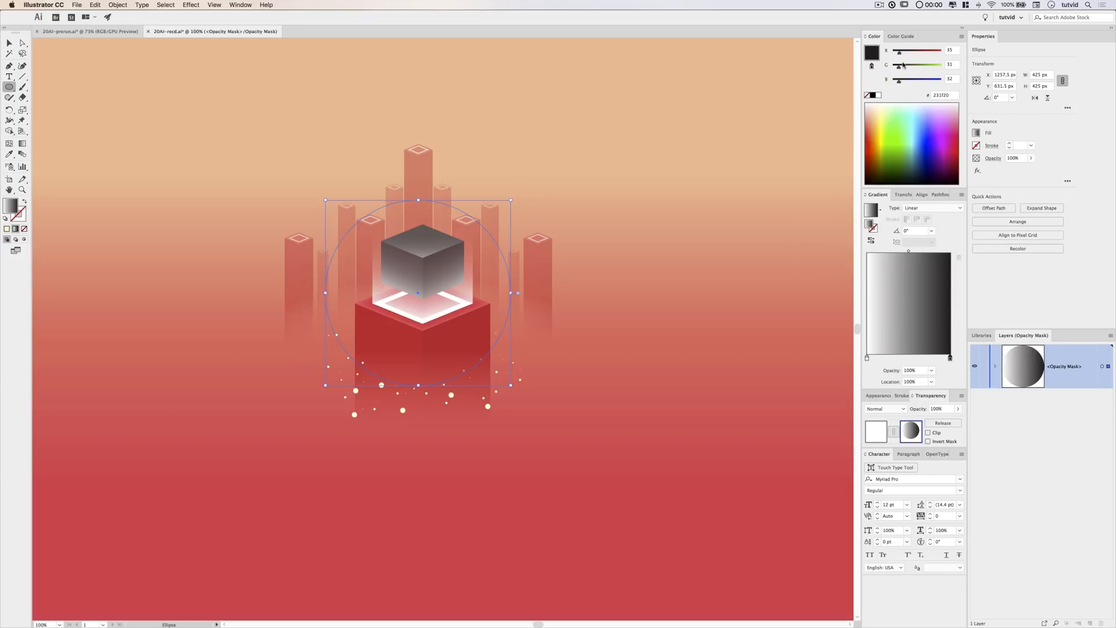
left_click_drag(895, 83, 889, 66)
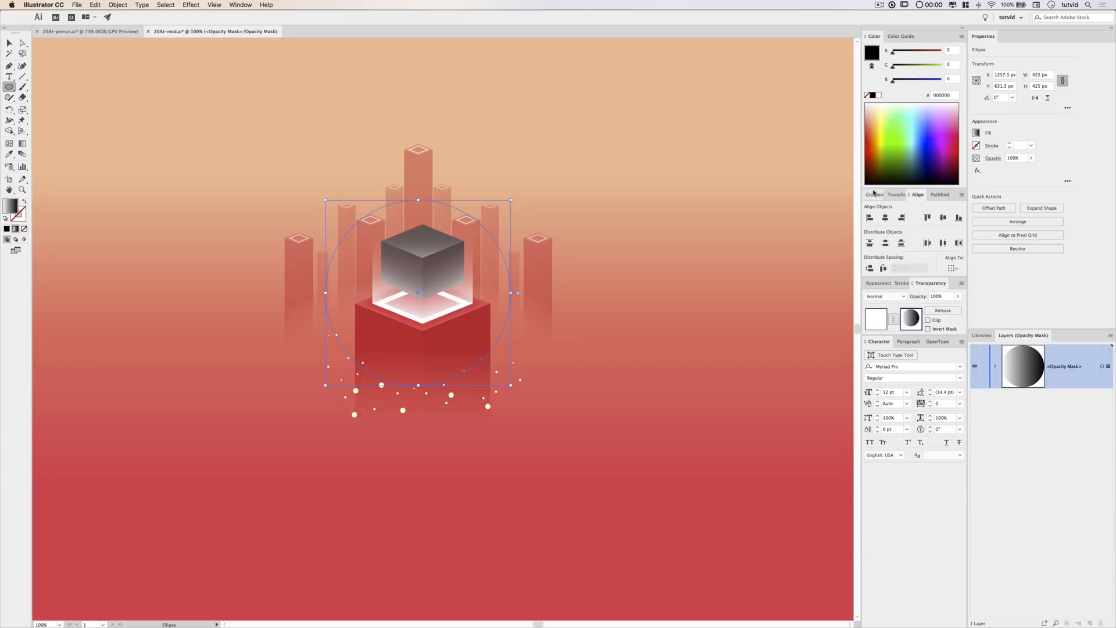
left_click(916, 207)
left_click(919, 227)
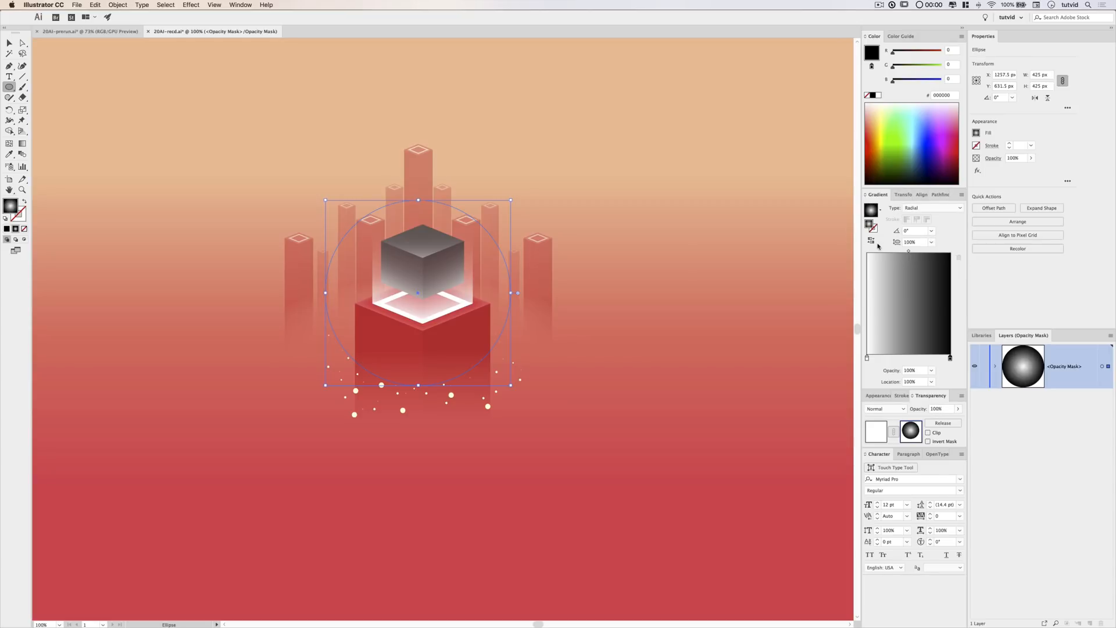
Reverse the mask circle's gradient, set its midpoint to 87%, and move the black stop to about 80.36%.
key("v")
left_click_drag(909, 251, 940, 252)
left_click(870, 240)
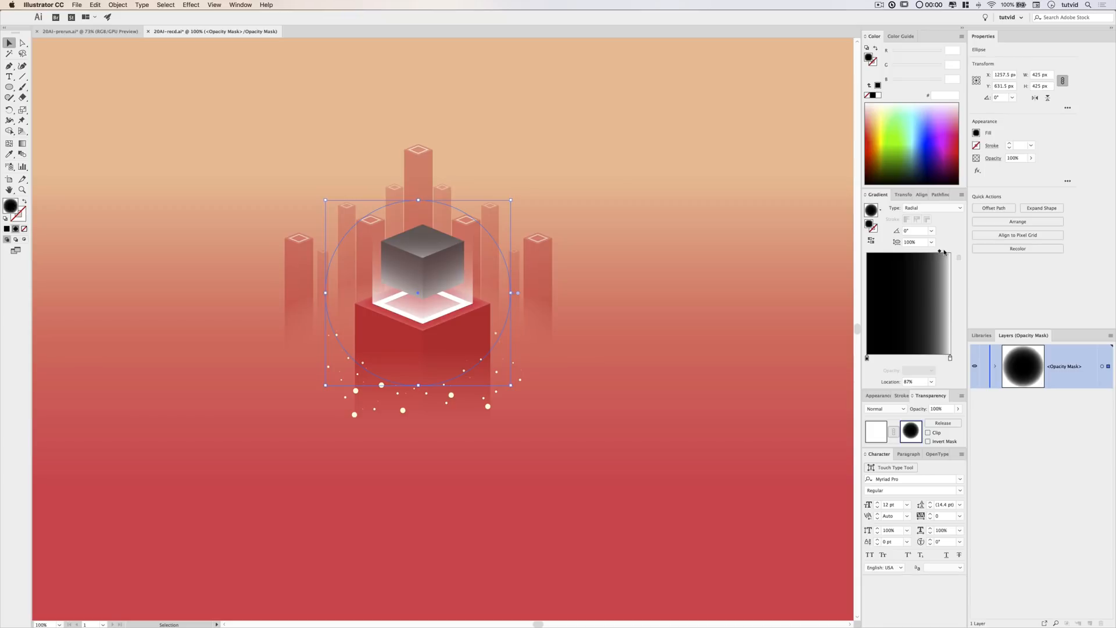
left_click_drag(866, 358, 933, 359)
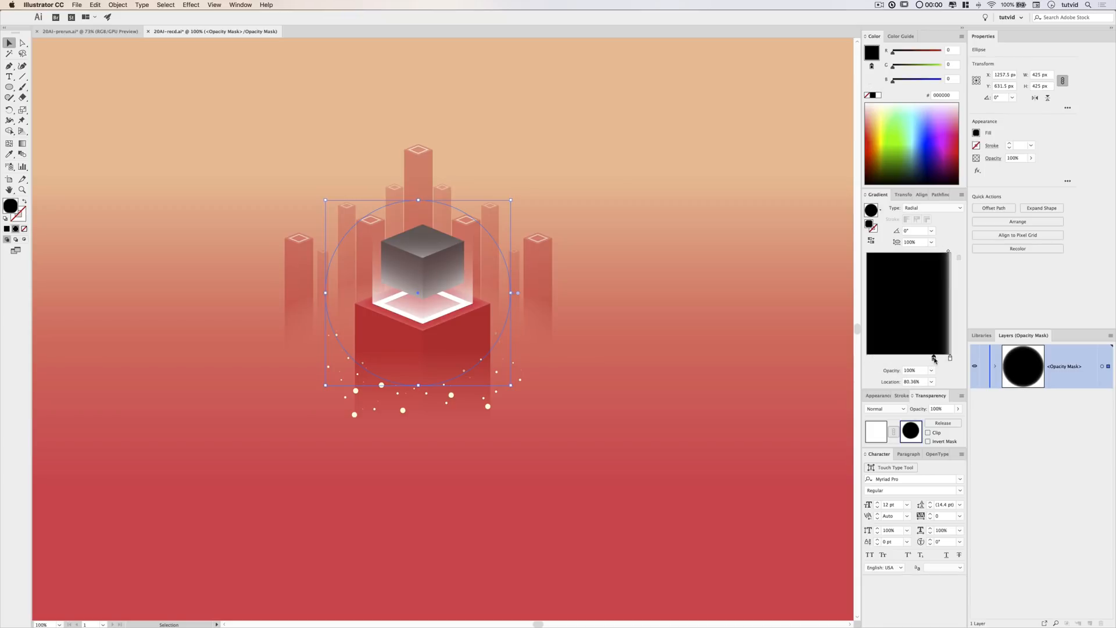
left_click(605, 445)
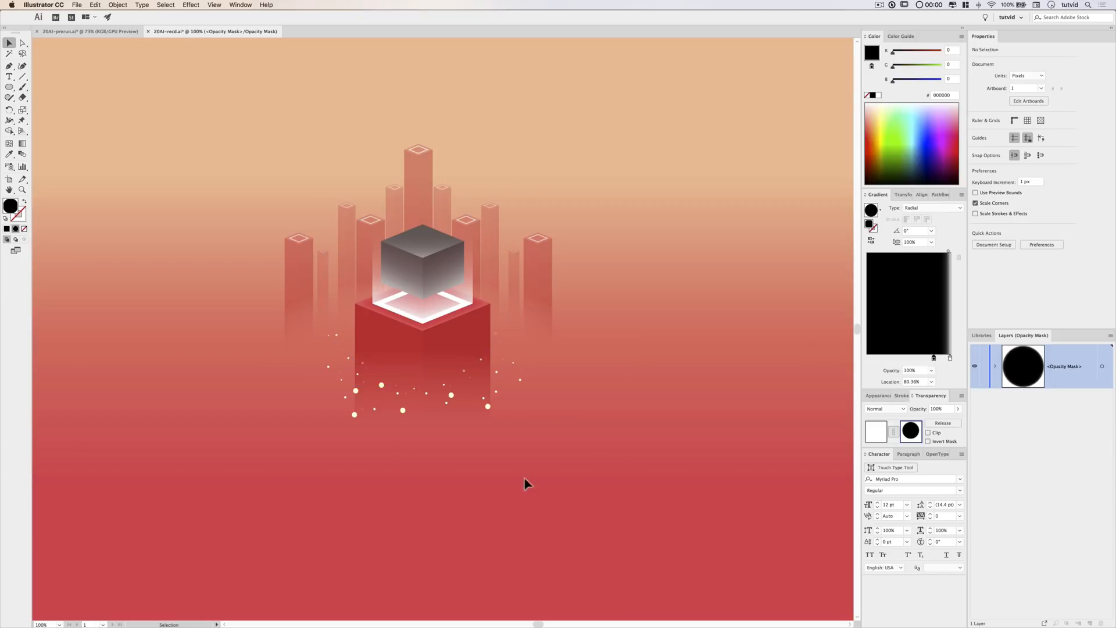
left_click(435, 351)
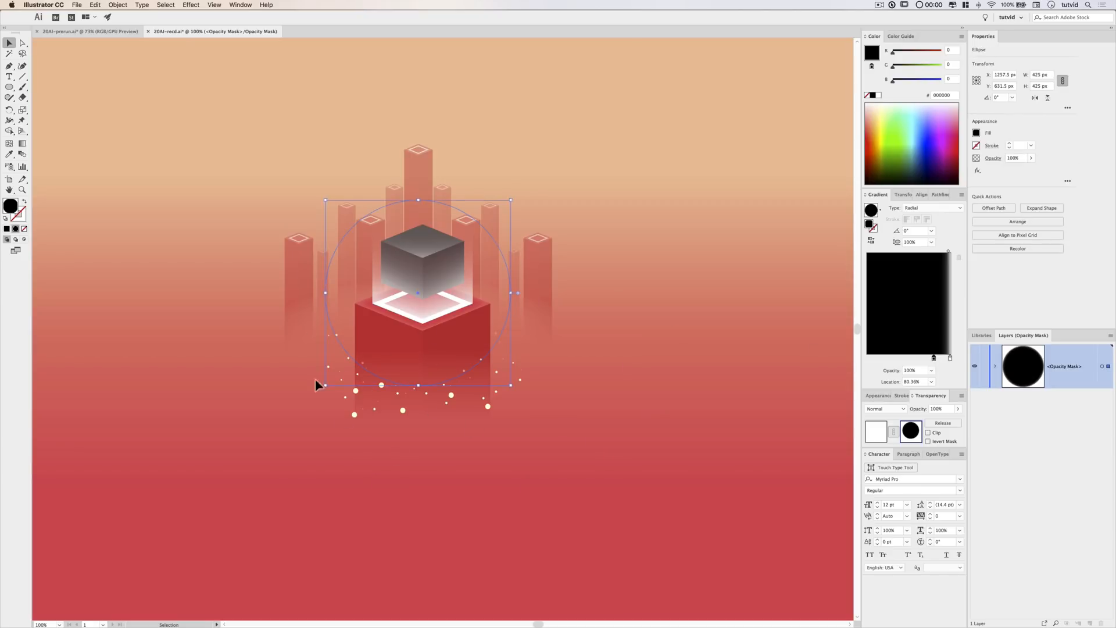
left_click(413, 517)
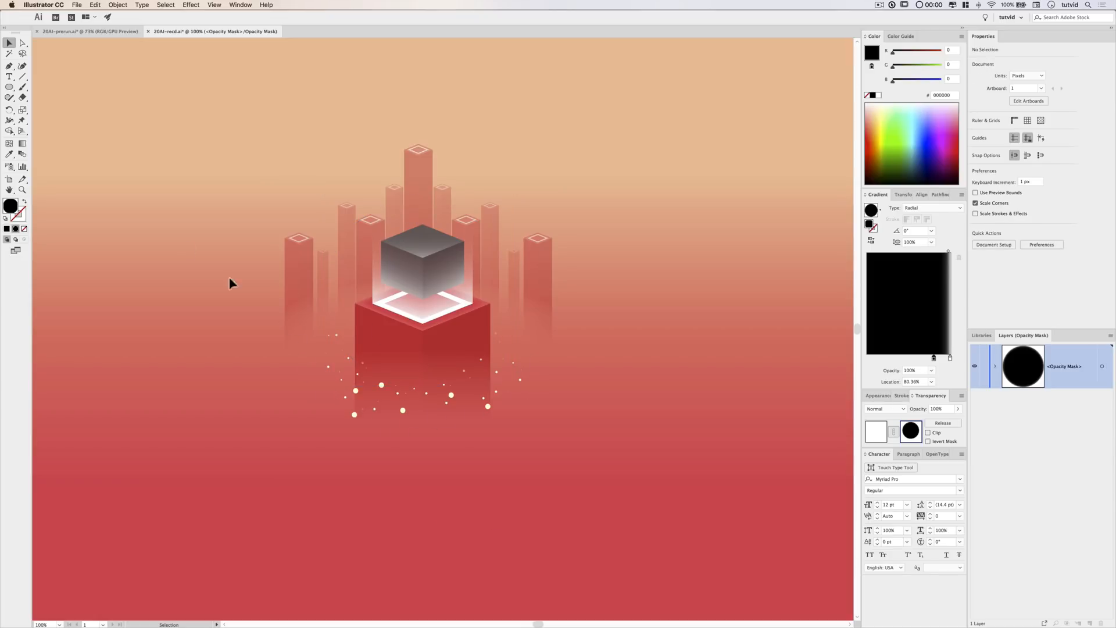
Draw a rectangle of about 805 × 273 px in the opacity mask, covering the dots at the pillar's base.
left_click_drag(8, 86, 44, 86)
left_click_drag(263, 500, 655, 409)
left_click_drag(605, 381, 614, 382)
key("v")
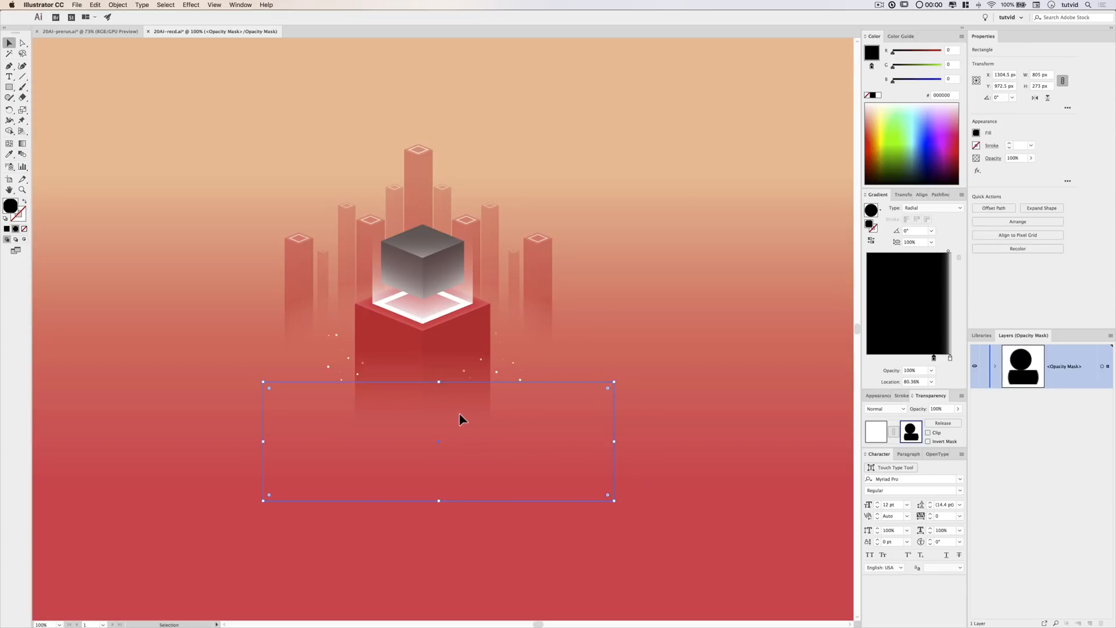
Make the mask rectangle's gradient linear, moving the black stop to about 43.52% and pulling the midpoint toward it.
left_click(946, 208)
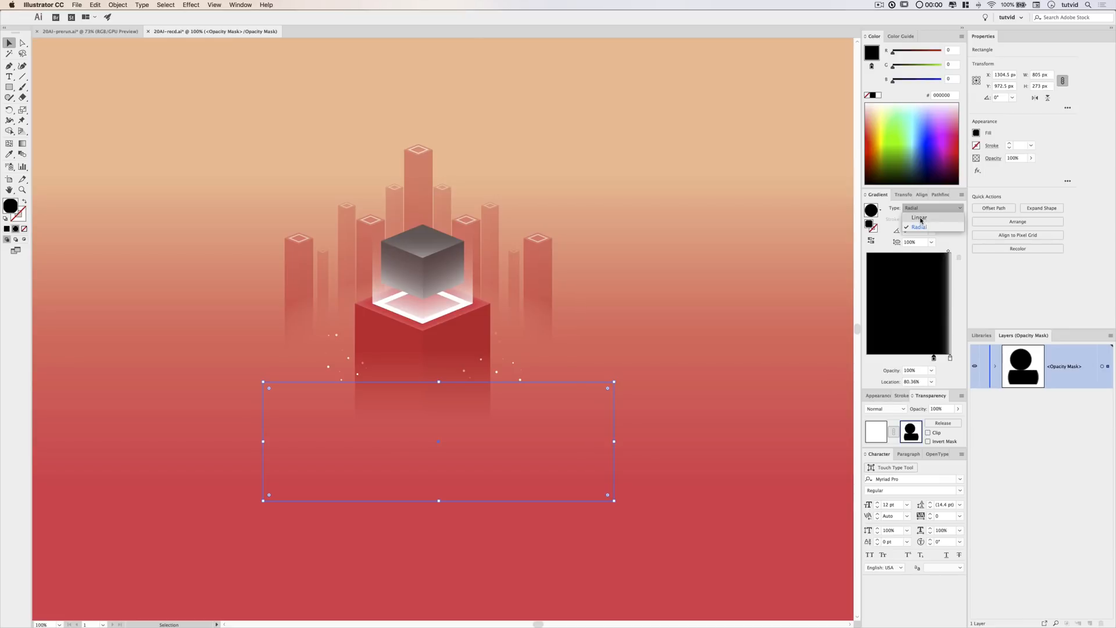
left_click(920, 218)
left_click_drag(932, 356, 834, 363)
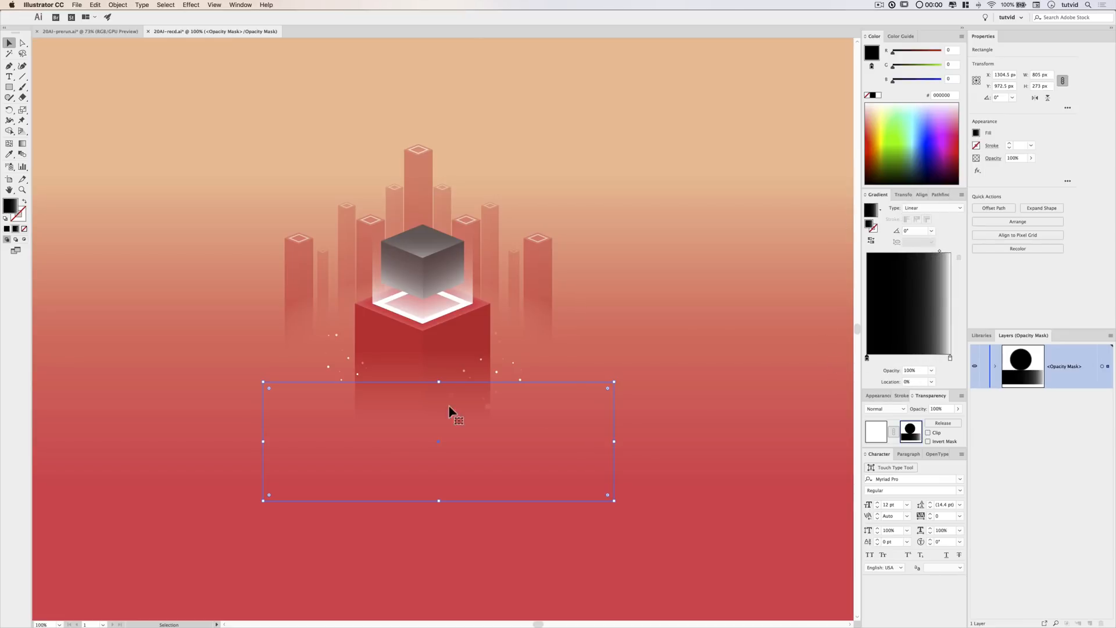
left_click(949, 358)
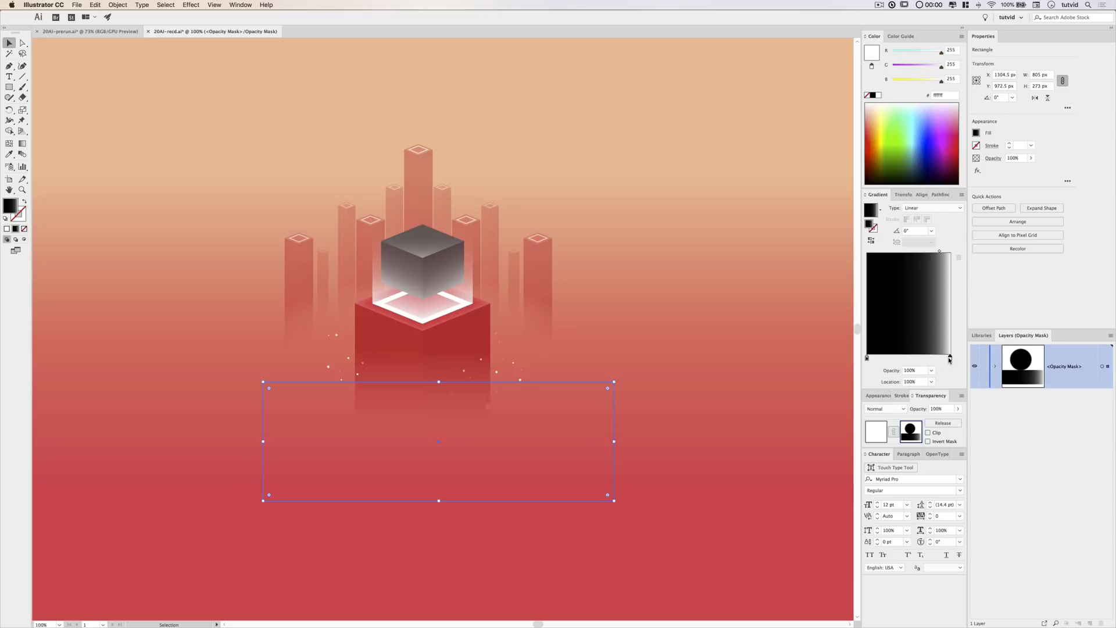
left_click_drag(940, 250, 928, 251)
left_click_drag(866, 358, 909, 357)
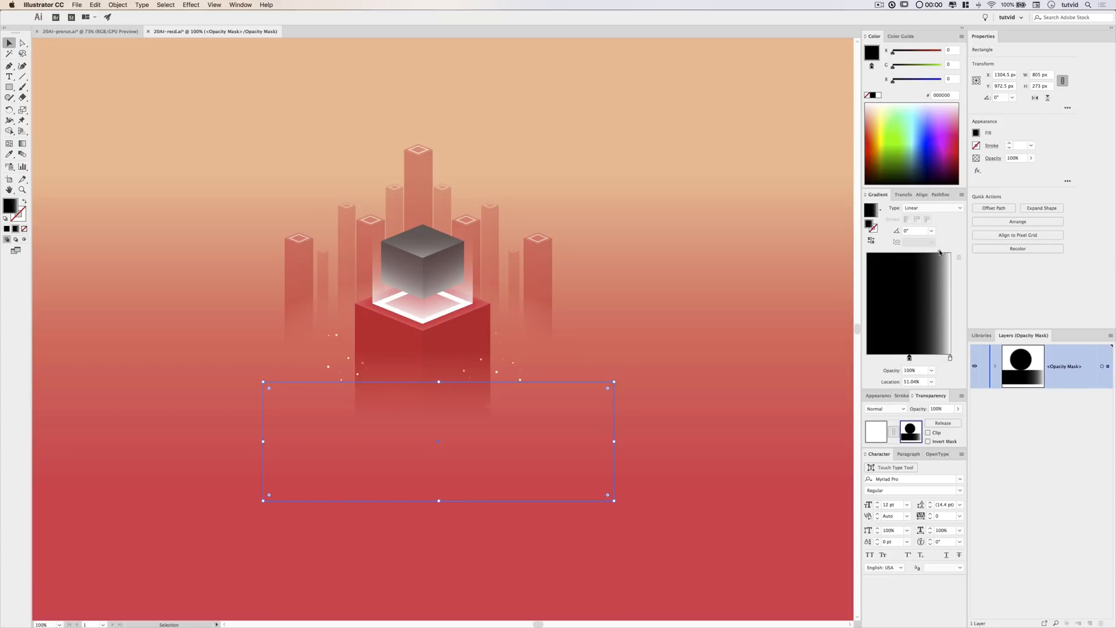
left_click_drag(939, 251, 923, 252)
left_click_drag(908, 358, 903, 357)
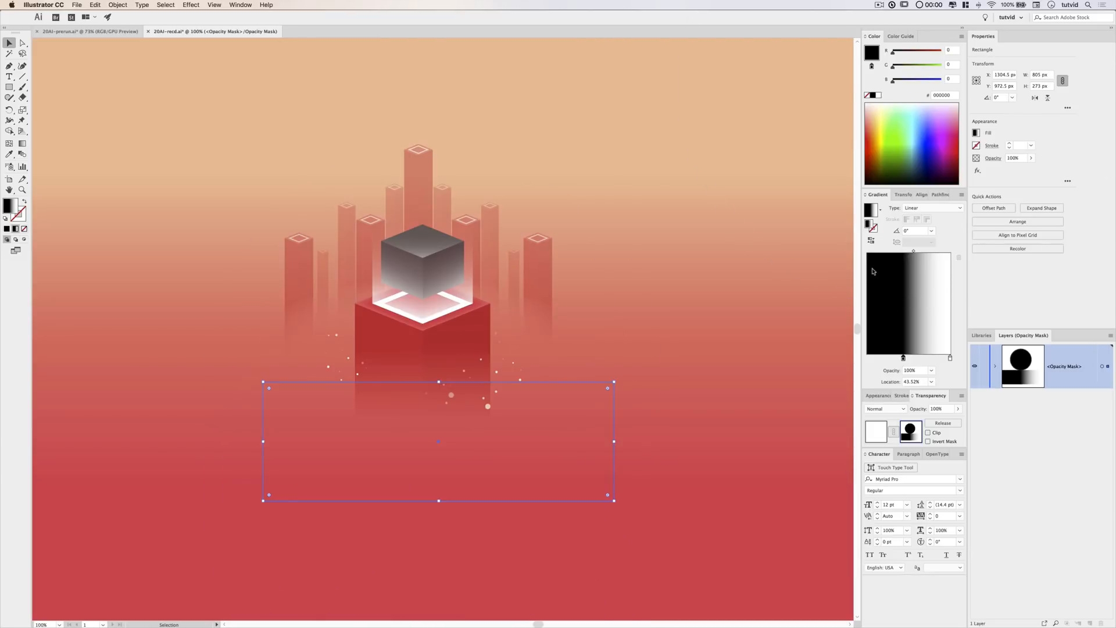
Rotate the mask rectangle's gradient to 90°, moving the black stop to about 67.98% and the midpoint to about 60.04%.
left_click(914, 230)
type("90")
key("Tab")
left_click_drag(913, 251, 937, 252)
left_click_drag(902, 357, 923, 356)
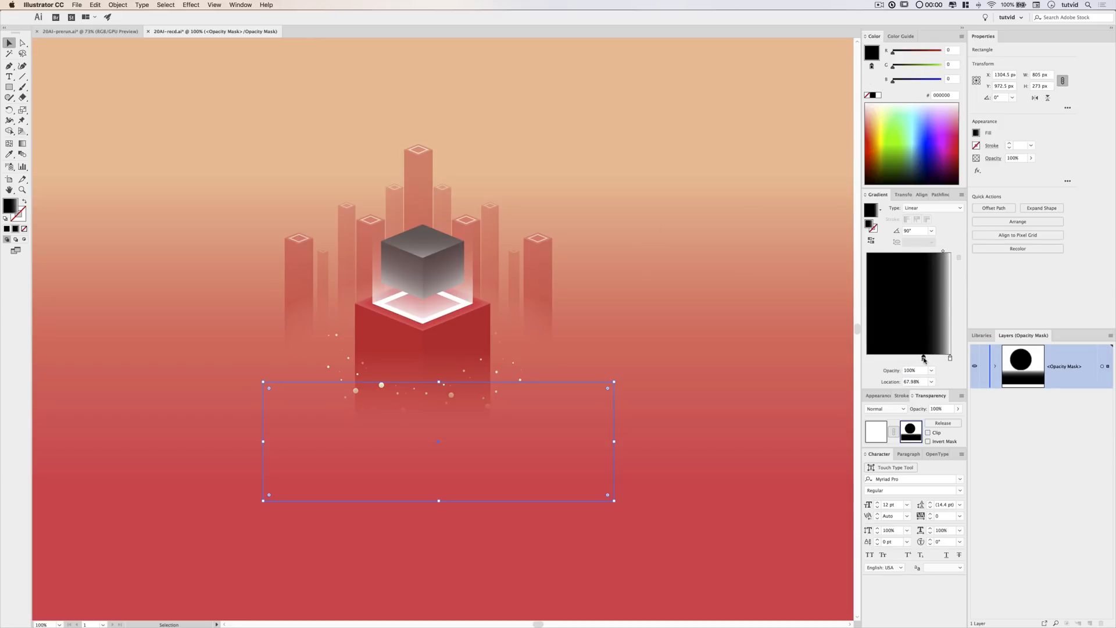
left_click_drag(942, 251, 939, 251)
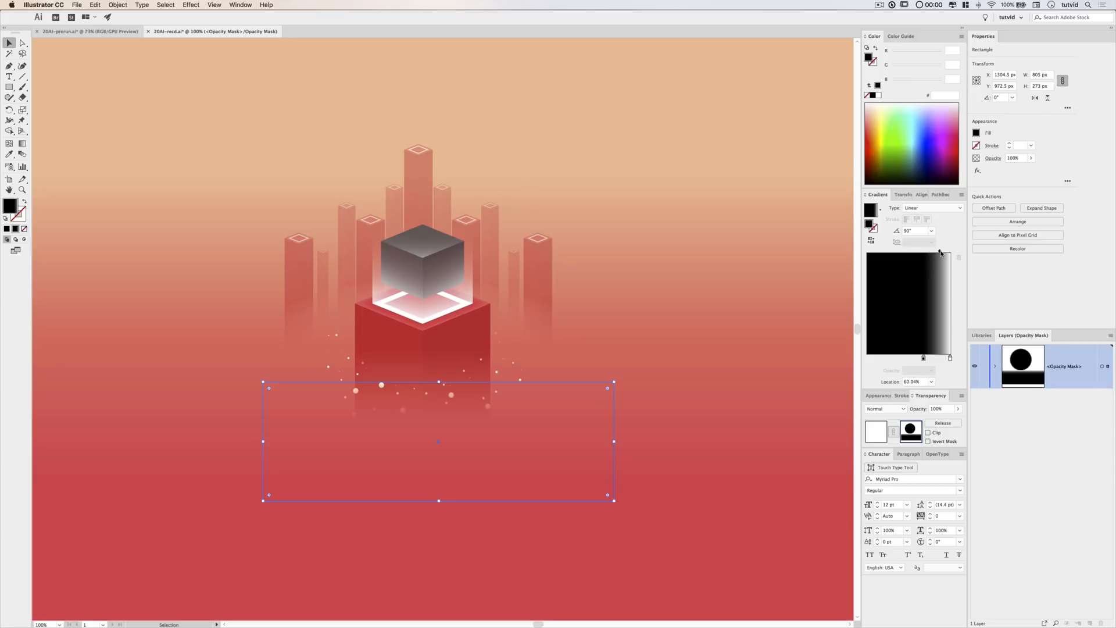
Leave the opacity mask to return to the normal artwork, and deselect the dots group.
left_click(715, 357)
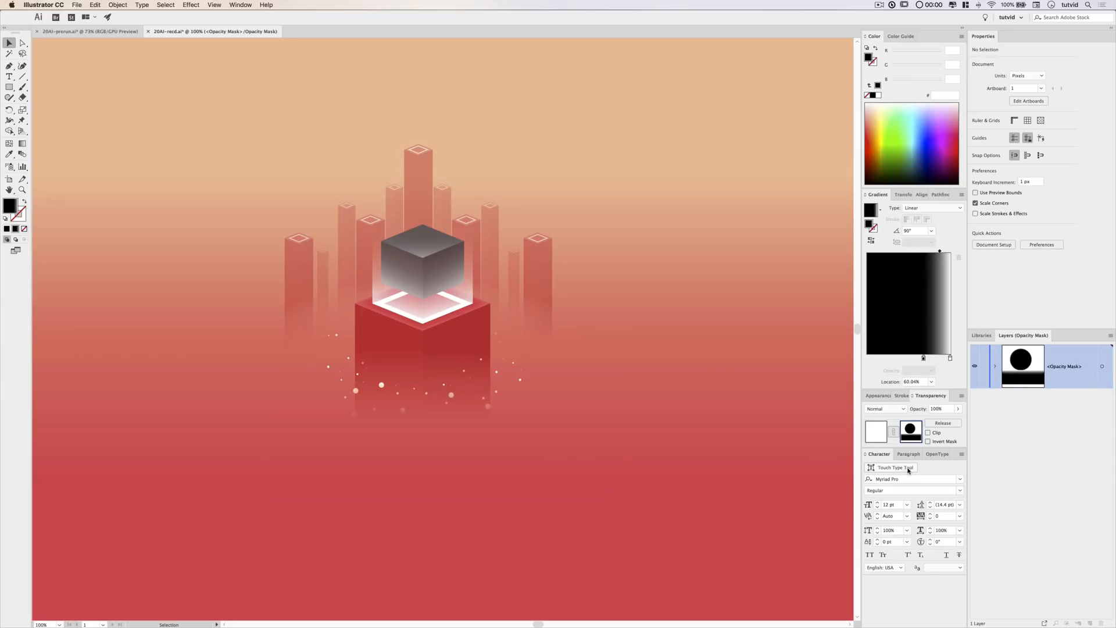
left_click(882, 435)
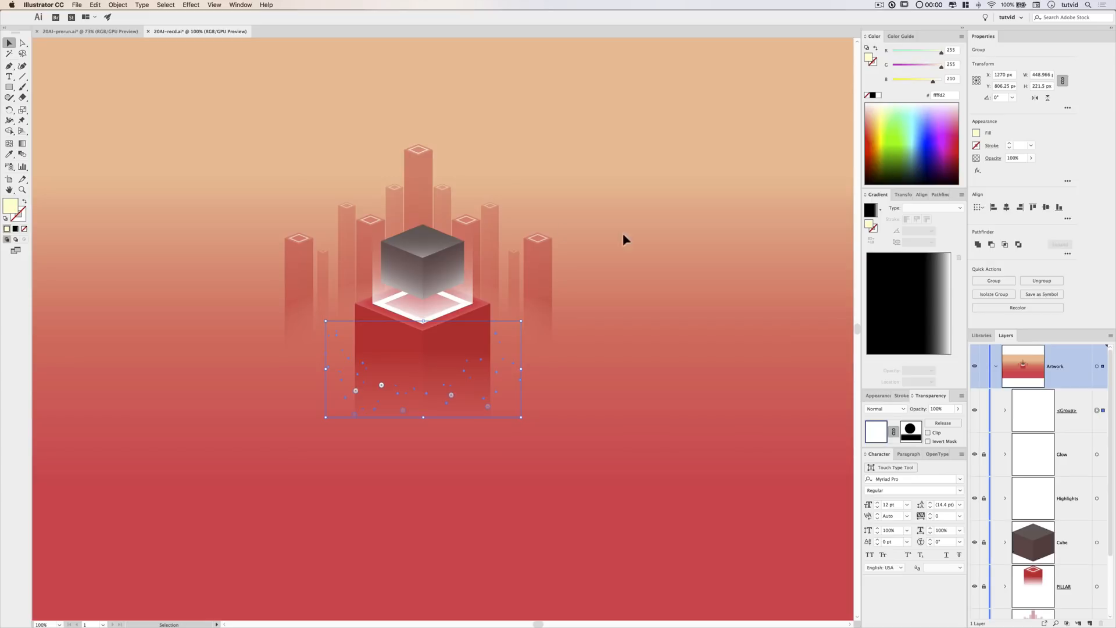
left_click(578, 433)
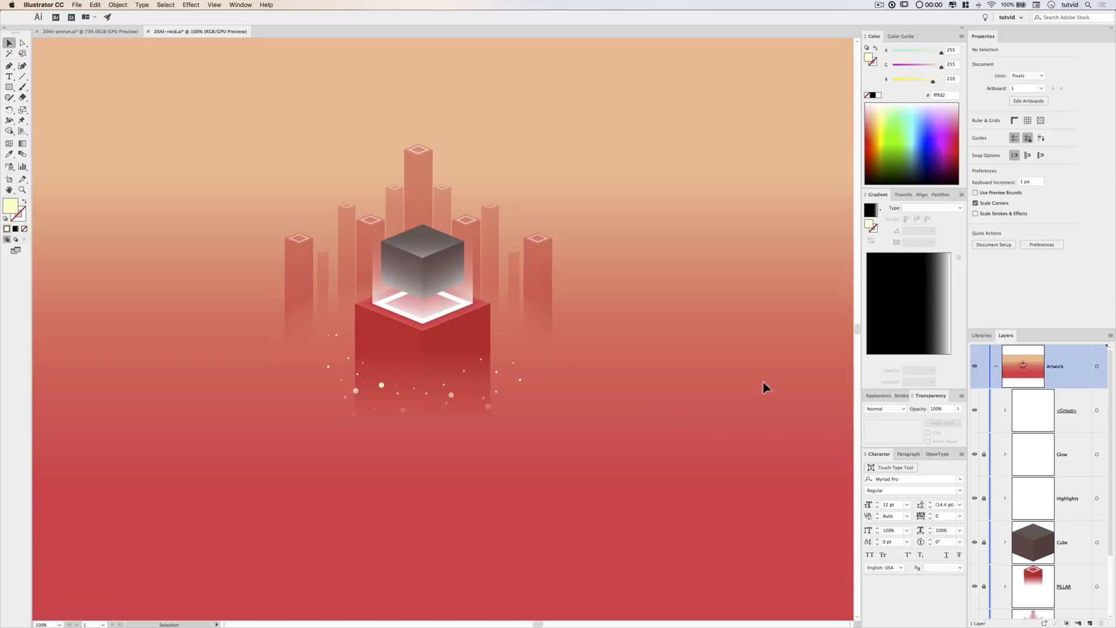
key("super+minus")
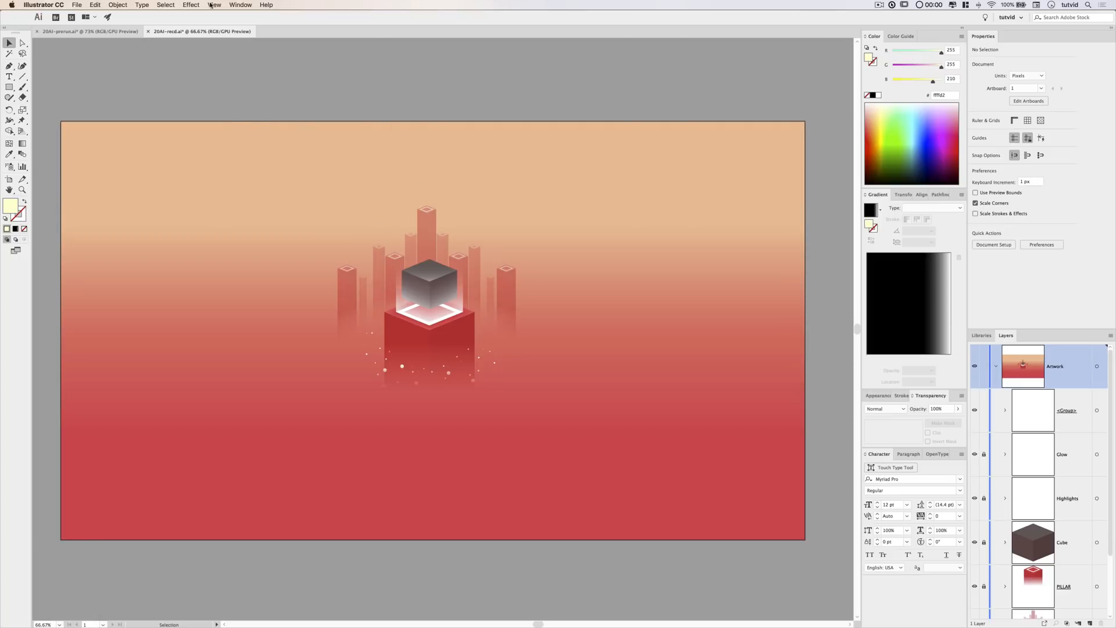
left_click(240, 5)
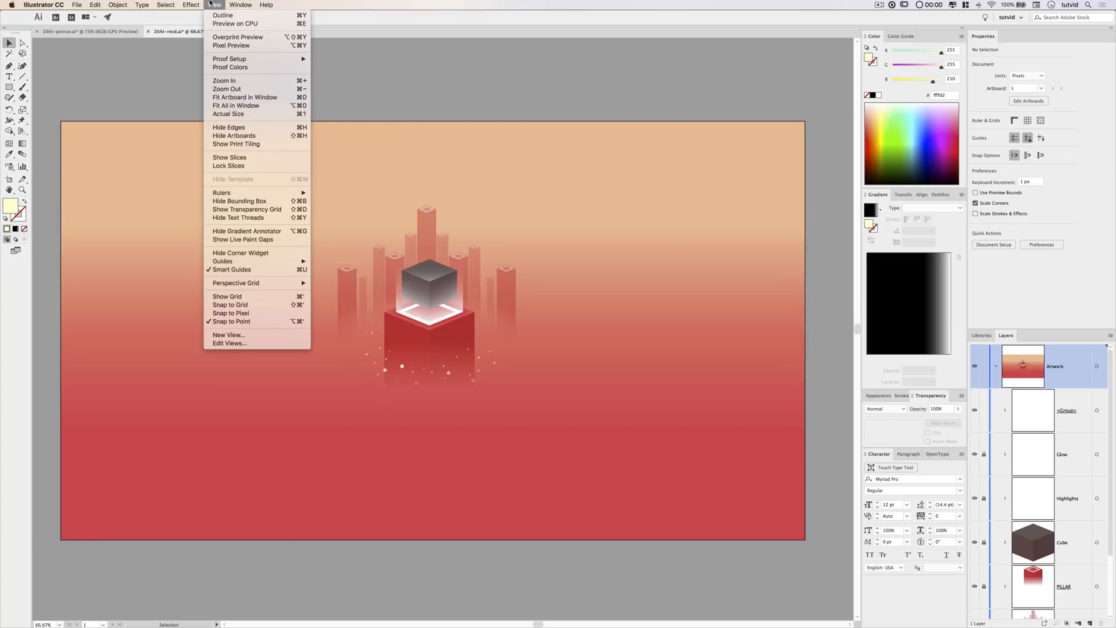
left_click(210, 3)
left_click_drag(282, 175, 607, 406)
left_click(630, 407)
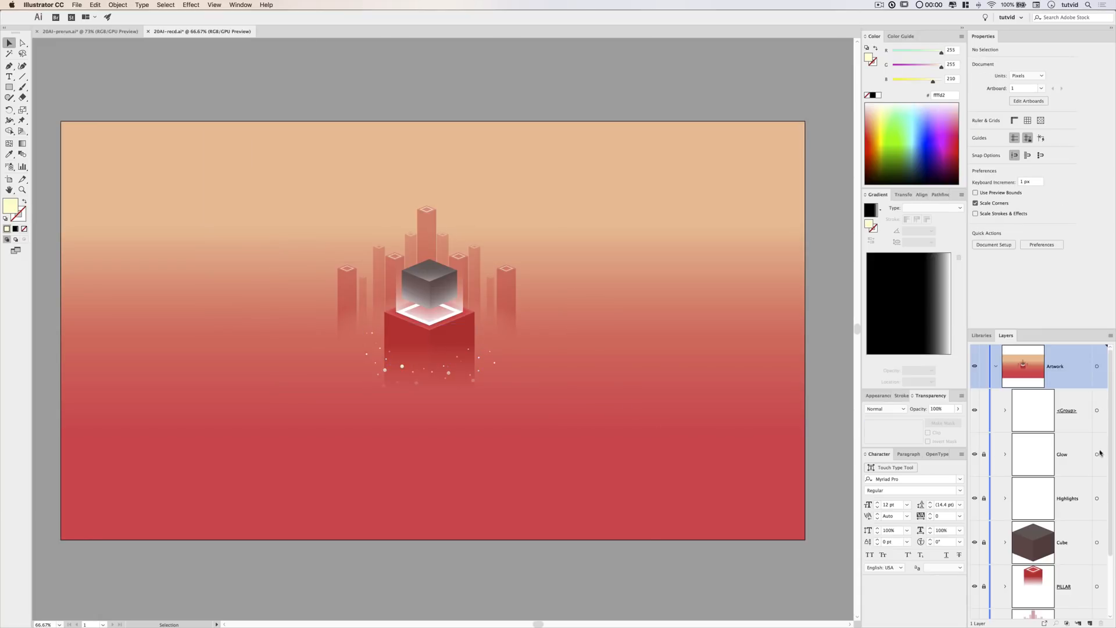
Rename the dots group as Sparks and unlock the Glow, Highlights, Cube, PILLAR and City items.
double_click(1063, 411)
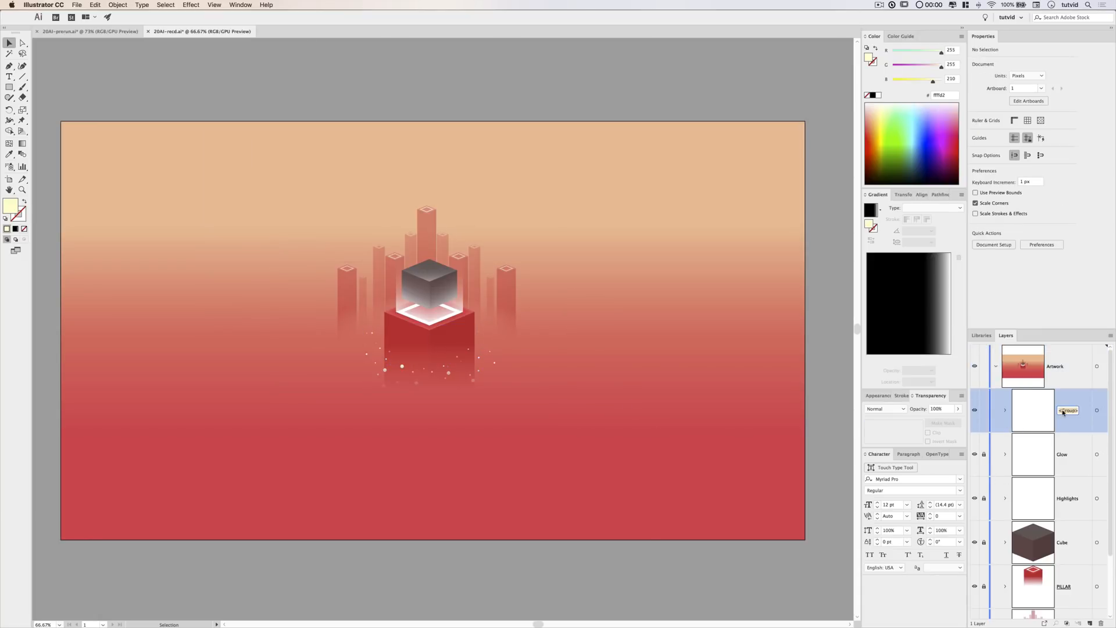
key("Return")
left_click(985, 36)
left_click_drag(985, 170, 987, 346)
Group all the illustration's elements together, leaving out the locked background rectangle.
left_click_drag(259, 152, 580, 451)
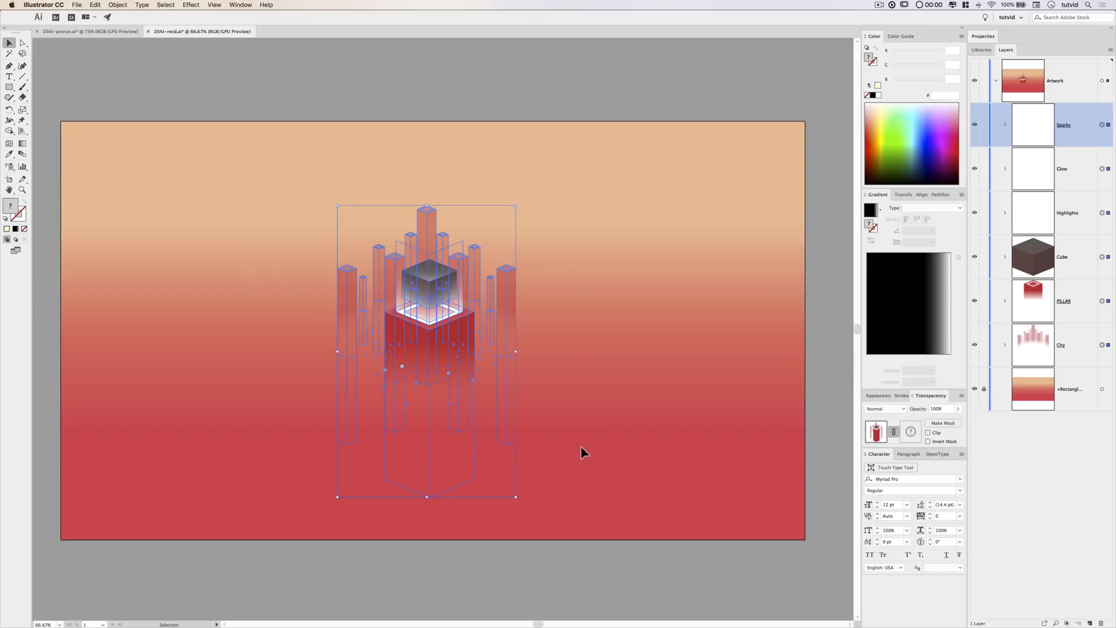
left_click(118, 5)
left_click(119, 45)
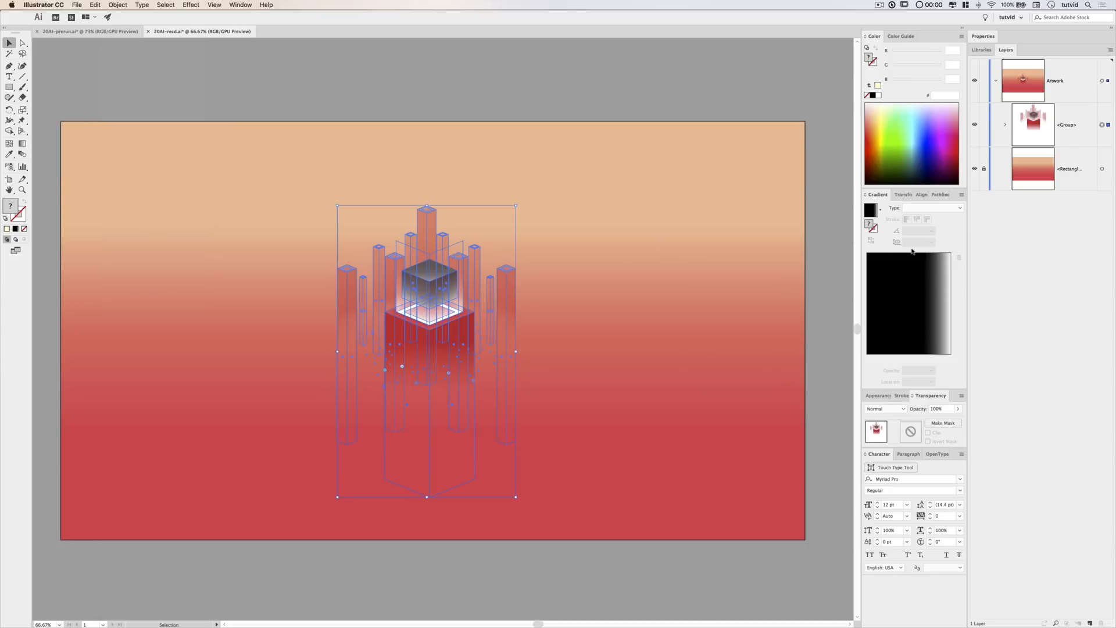
Align the illustration group to the artboard's horizontal and vertical center.
left_click(921, 194)
left_click(950, 267)
left_click(976, 300)
left_click(884, 218)
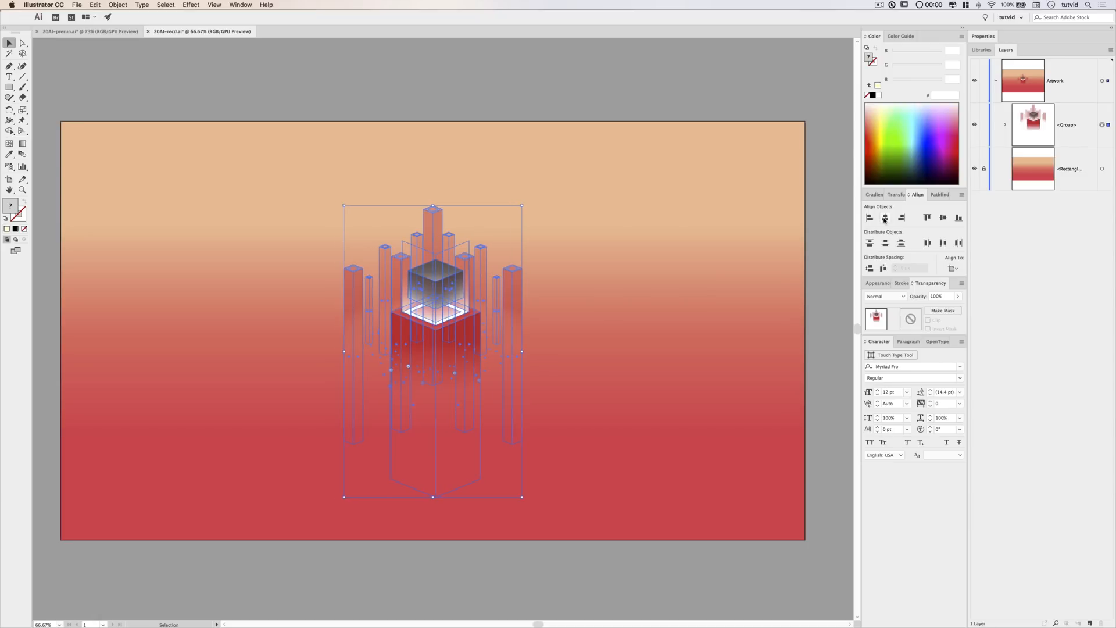
left_click(943, 217)
left_click(632, 314)
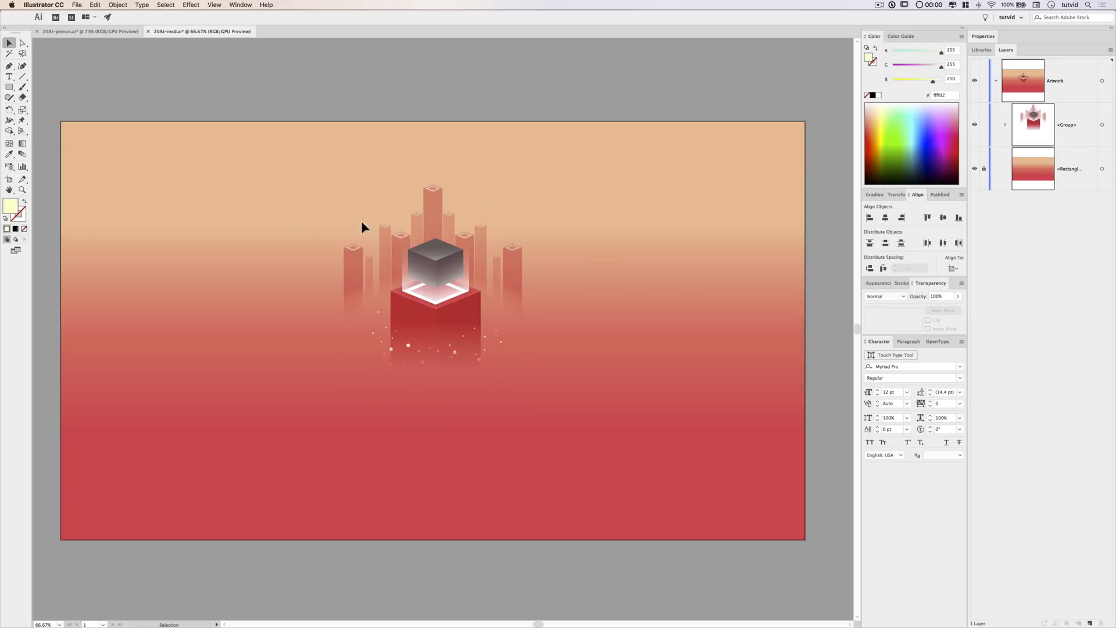
Reposition the illustration group lower on the artboard, fine-tuning its height with upward nudges to center the visible artwork by eye.
left_click(409, 381)
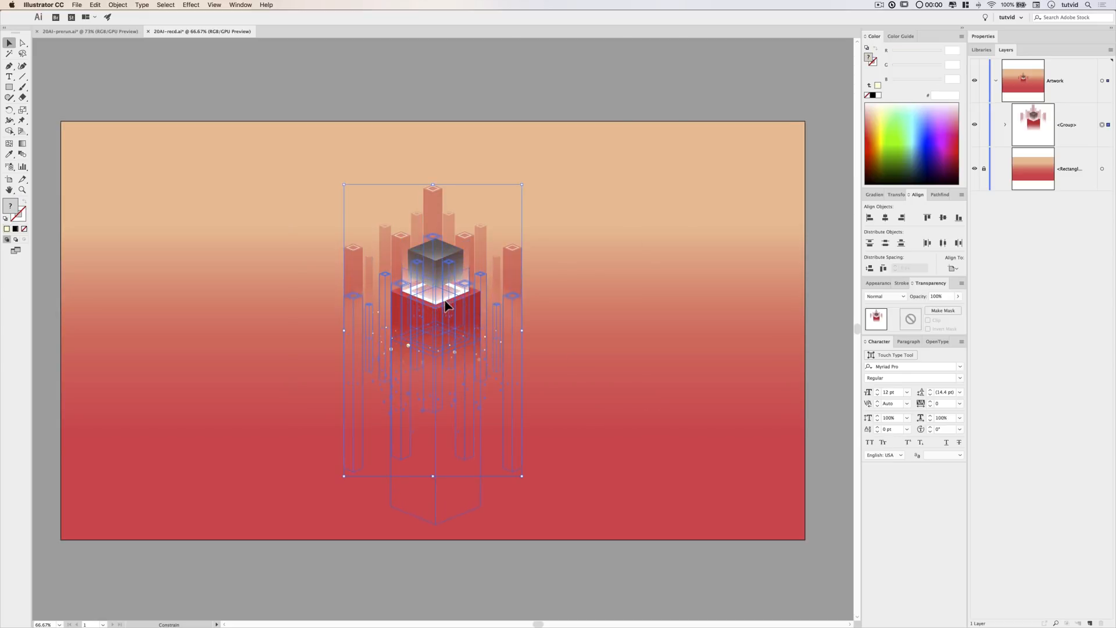
key("super+z")
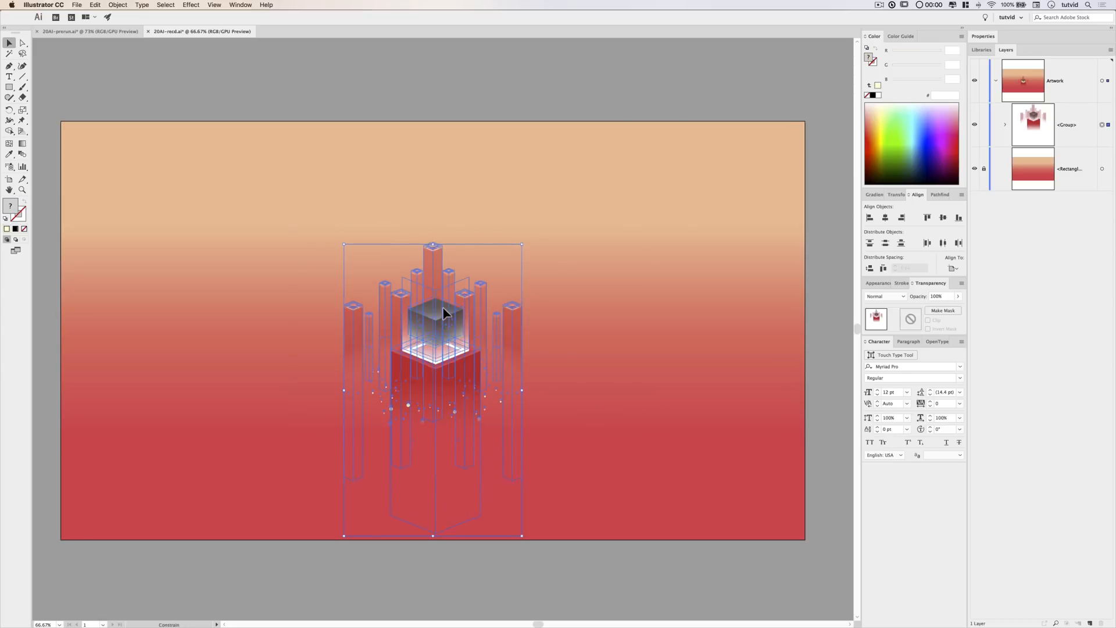
left_click(605, 254)
left_click(451, 309)
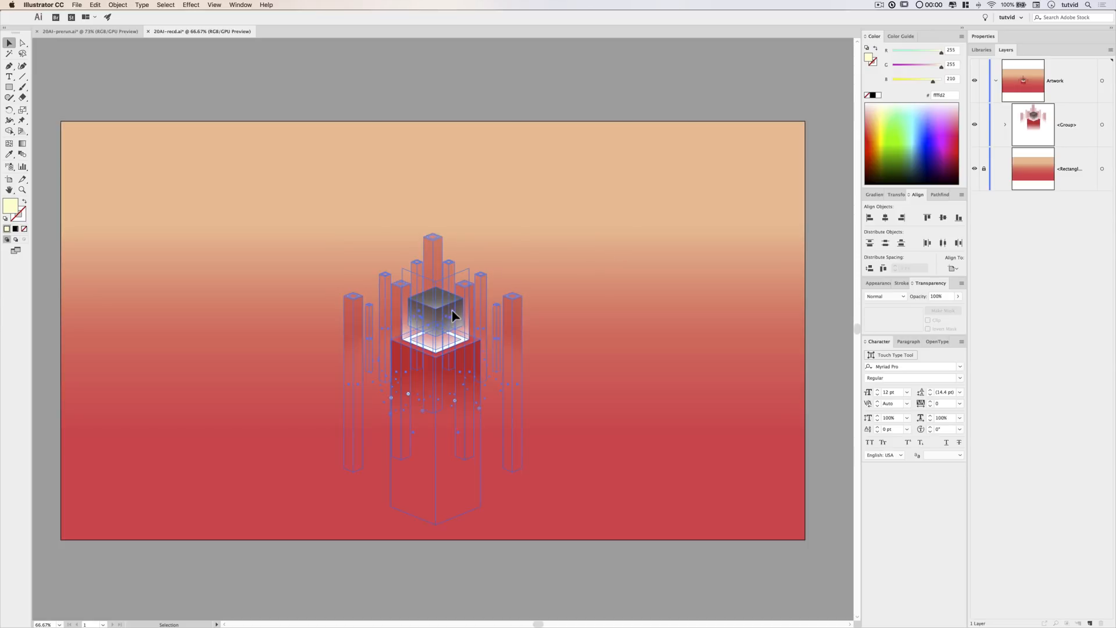
key("shift+Up")
key("shift+Up")
key("shift+Up")
key("shift+Up")
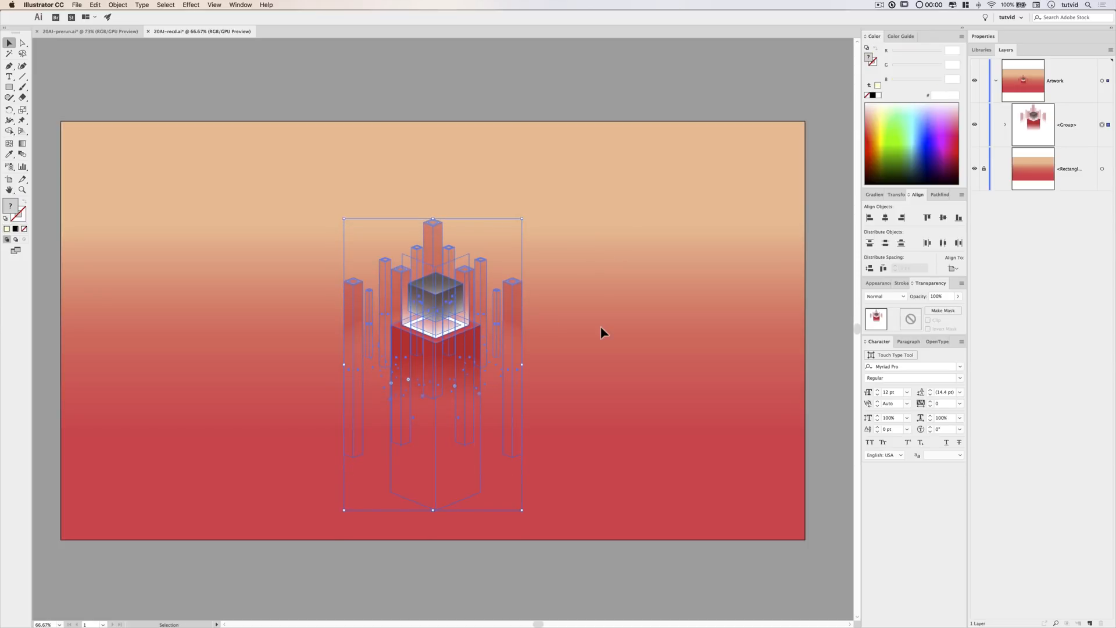
left_click(601, 327)
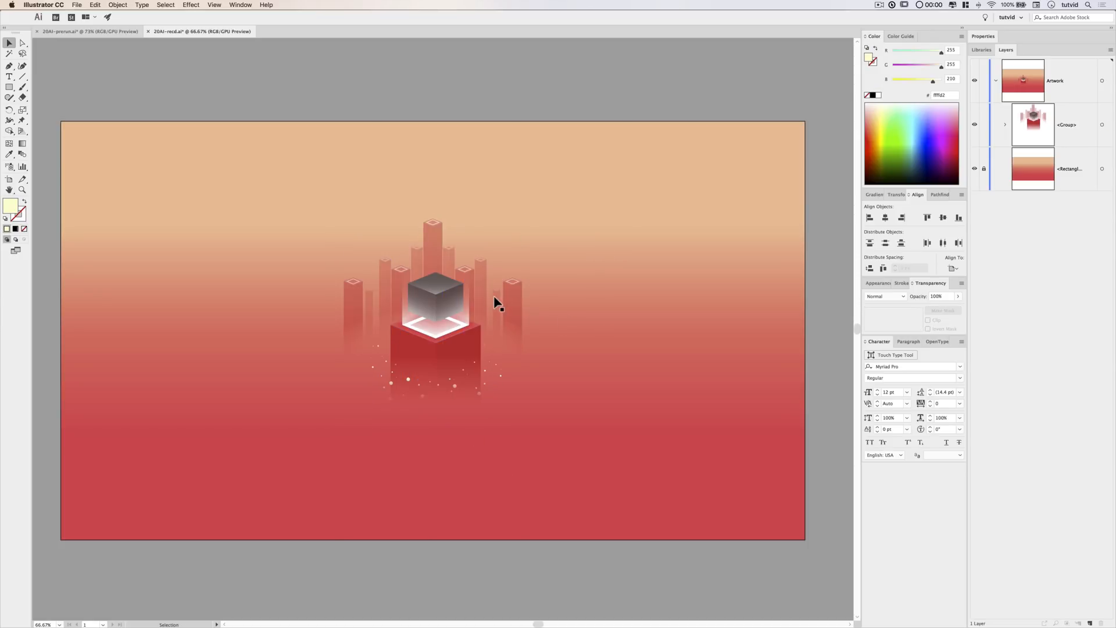
Unlock the background gradient rectangle.
key("alt+super+2")
key("super+equal")
key("super+equal")
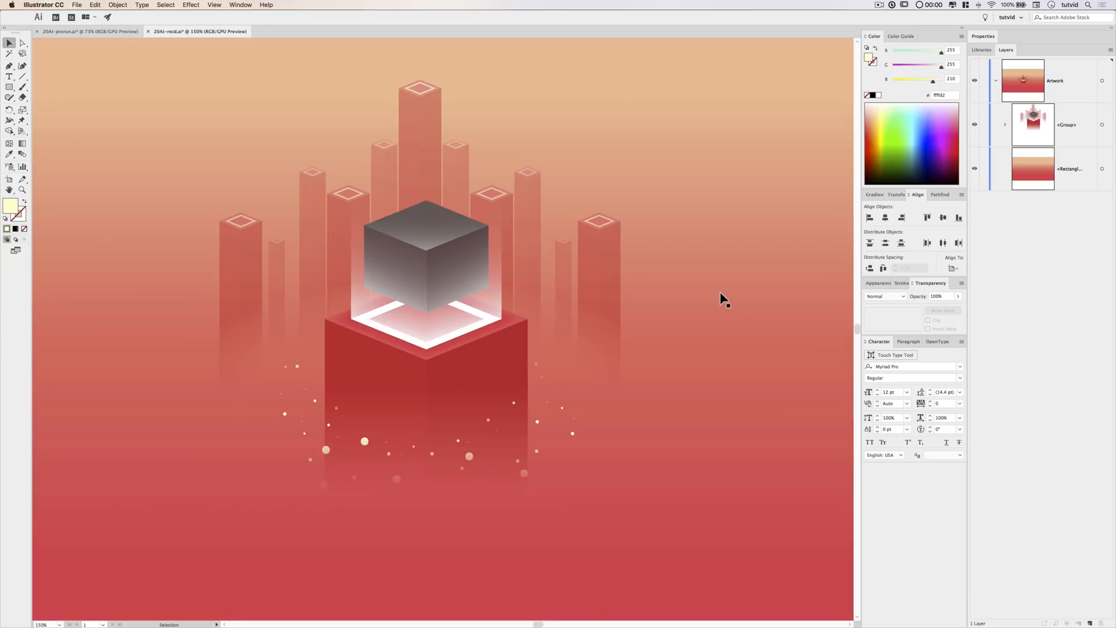
left_click_drag(476, 249, 494, 281)
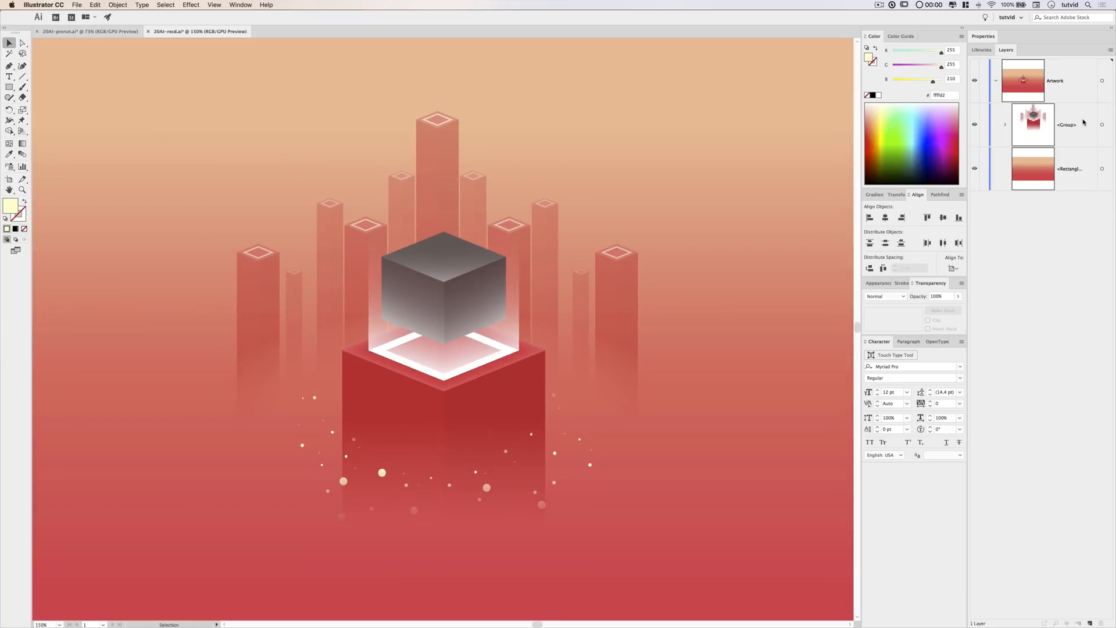
key("super+minus")
key("super+minus")
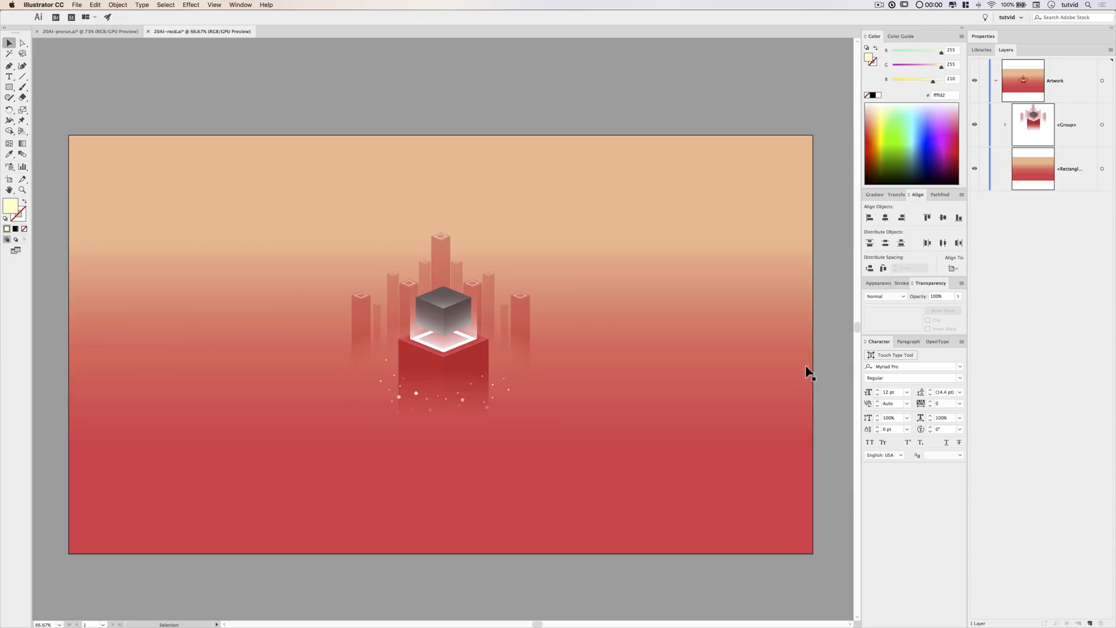
Create a 2560 × 1440 px rectangle on top of the artwork.
key("m")
left_click(288, 213)
type("2560")
key("Tab")
type("1440")
key("Return")
Center the new rectangle horizontally and vertically on the artboard so it covers the whole illustration.
key("v")
left_click_drag(518, 279, 473, 211)
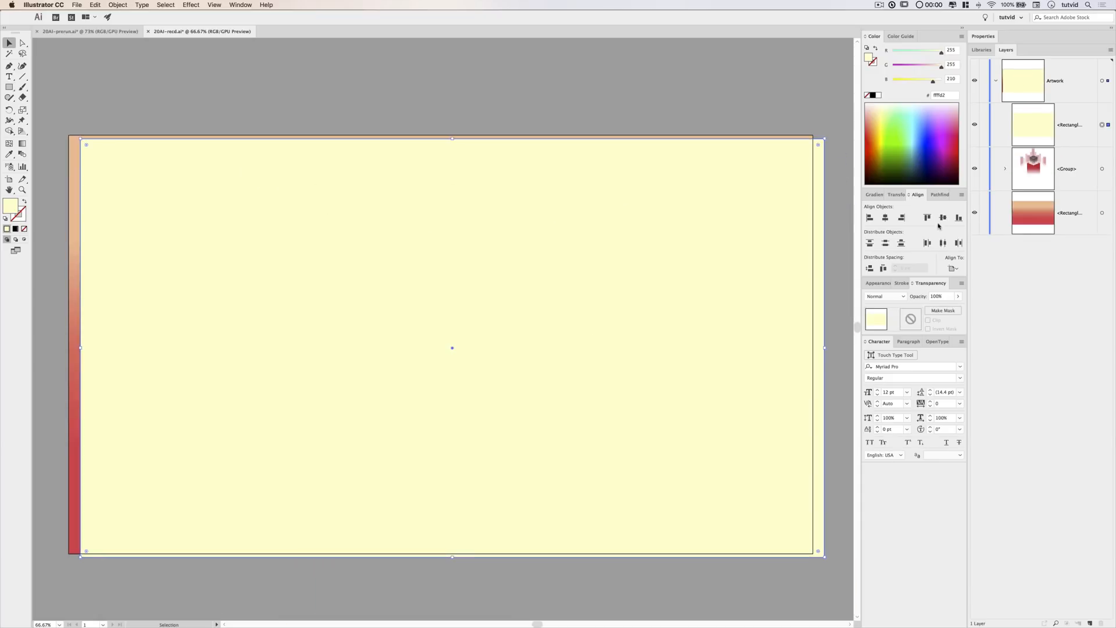
left_click(884, 217)
left_click(944, 218)
Fill the covering rectangle with neutral gray, RGB 128, 128, 128.
left_click(956, 50)
type("128")
key("Tab")
type("128")
key("Tab")
type("128")
key("Tab")
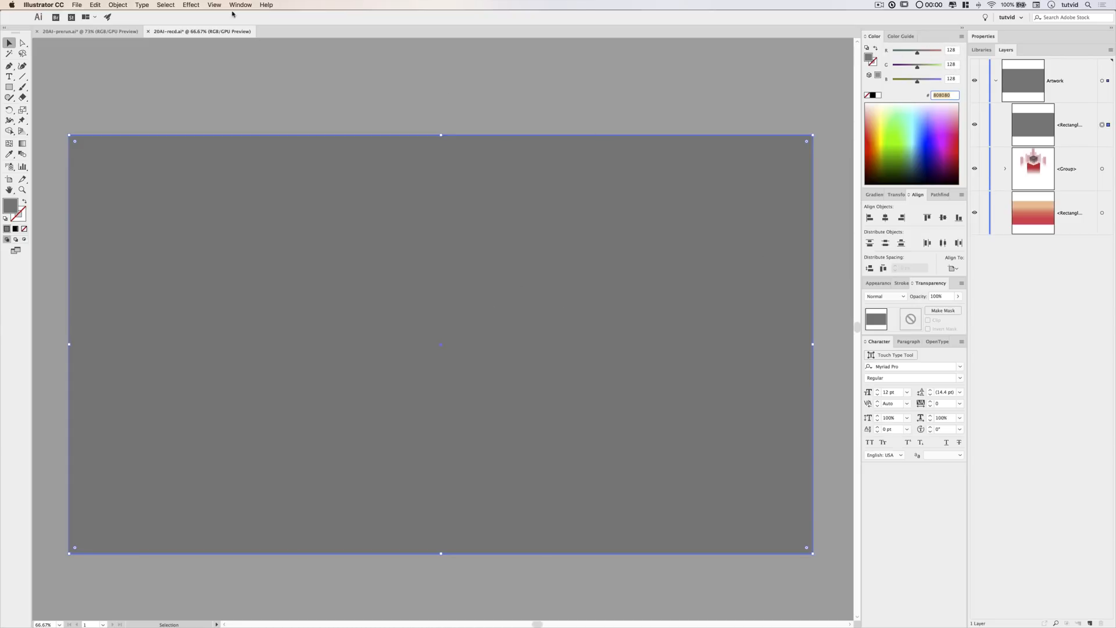
Apply a Film Grain effect to the gray rectangle with grain 10, highlight area 0 and intensity 10.
left_click(190, 5)
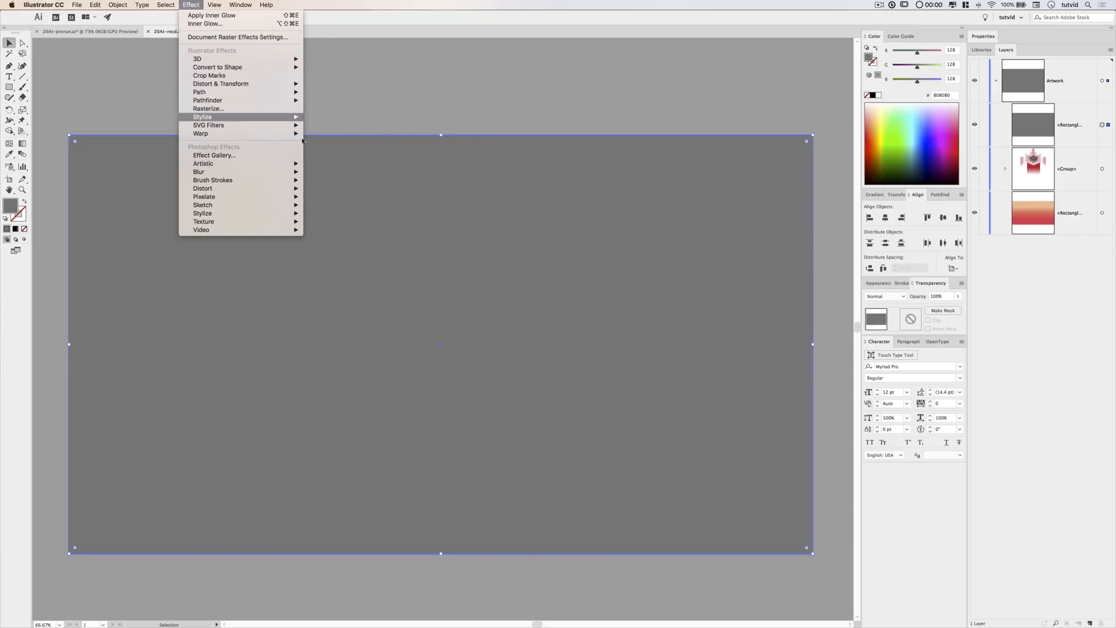
mouse_move(244, 163)
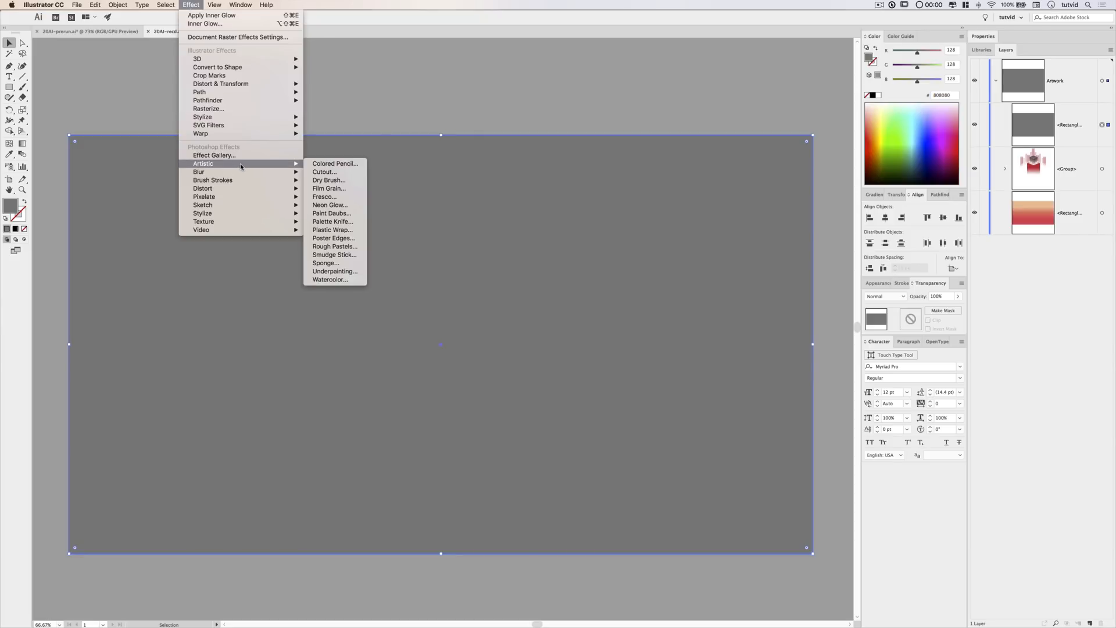
left_click(336, 189)
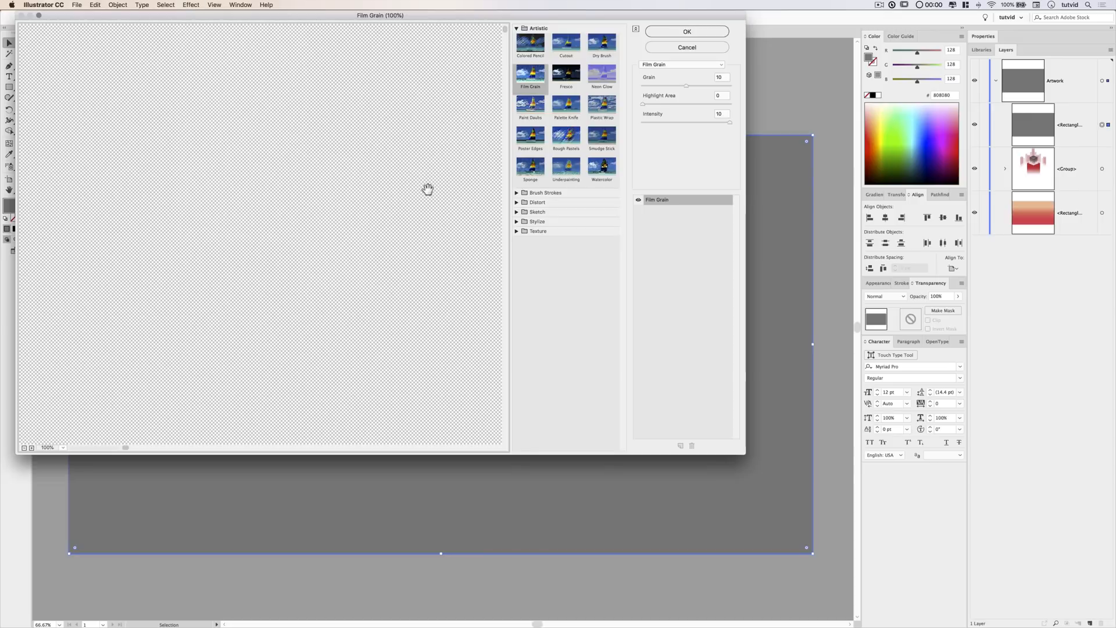
left_click_drag(481, 15, 534, 84)
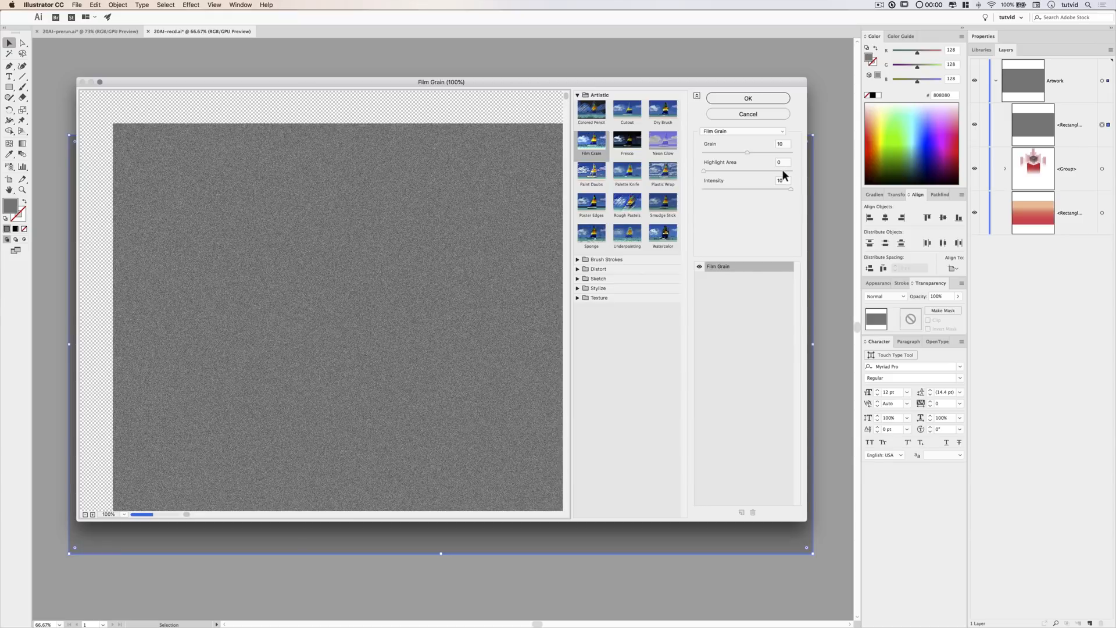
left_click(766, 96)
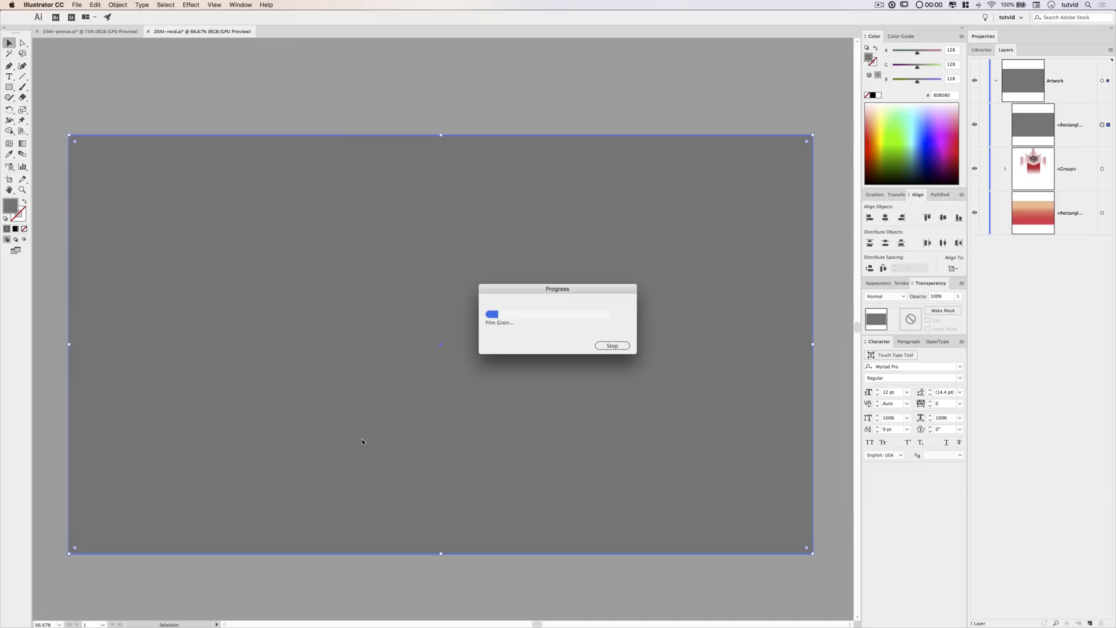
Set the grainy gray rectangle's blend mode to Soft Light.
key("super+1")
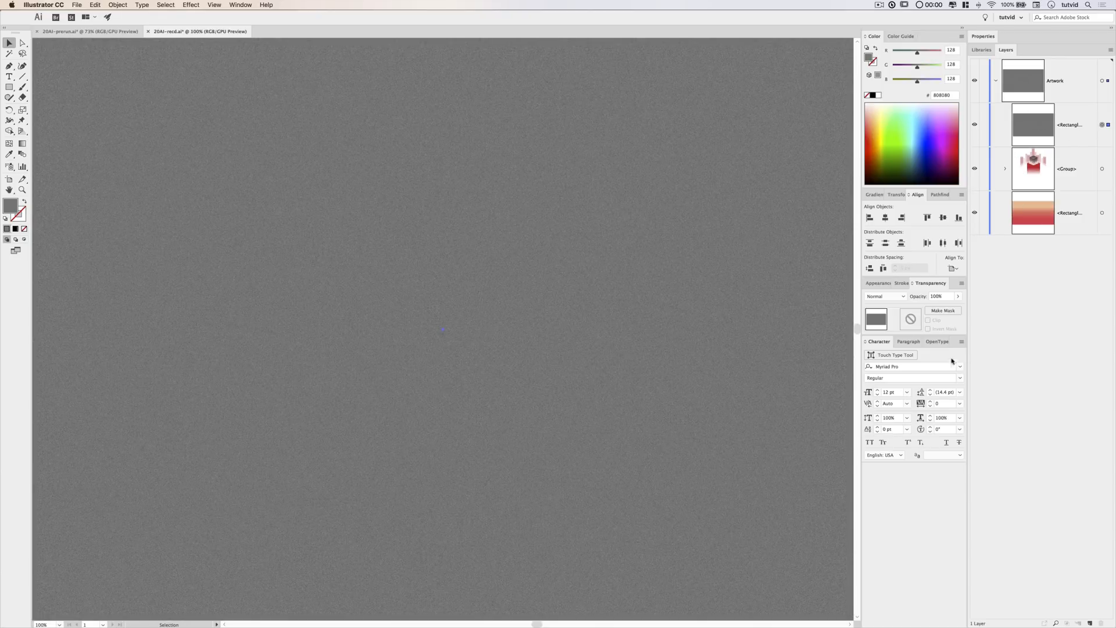
left_click(900, 298)
left_click(886, 388)
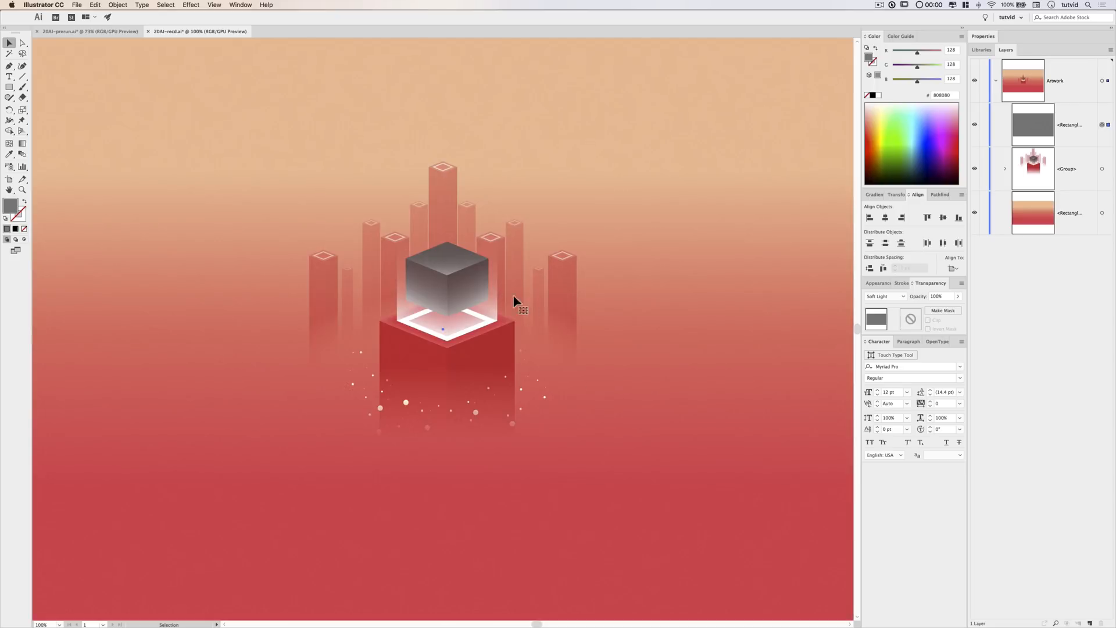
Lower the grainy gray rectangle's opacity to 35% and fit the whole artboard in view.
left_click(937, 295)
type("35")
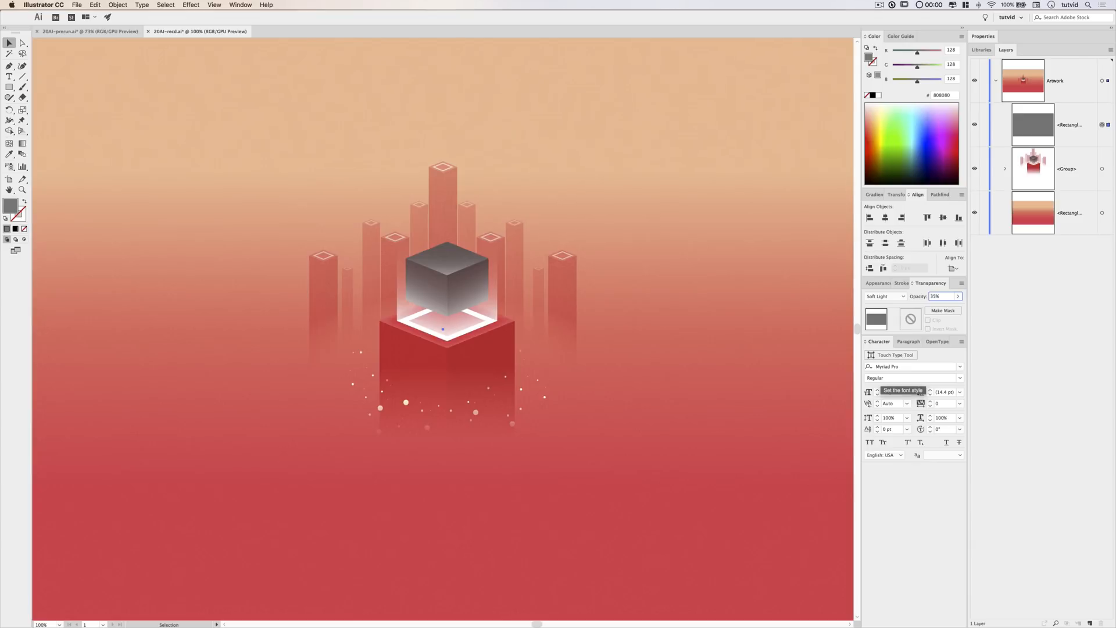
key("Return")
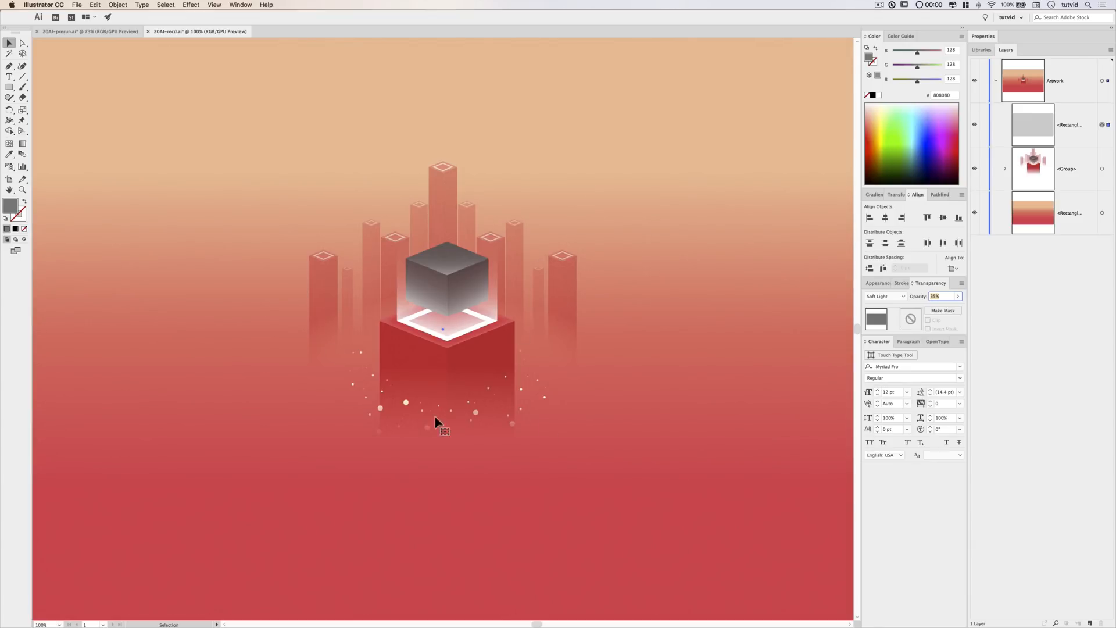
key("super+0")
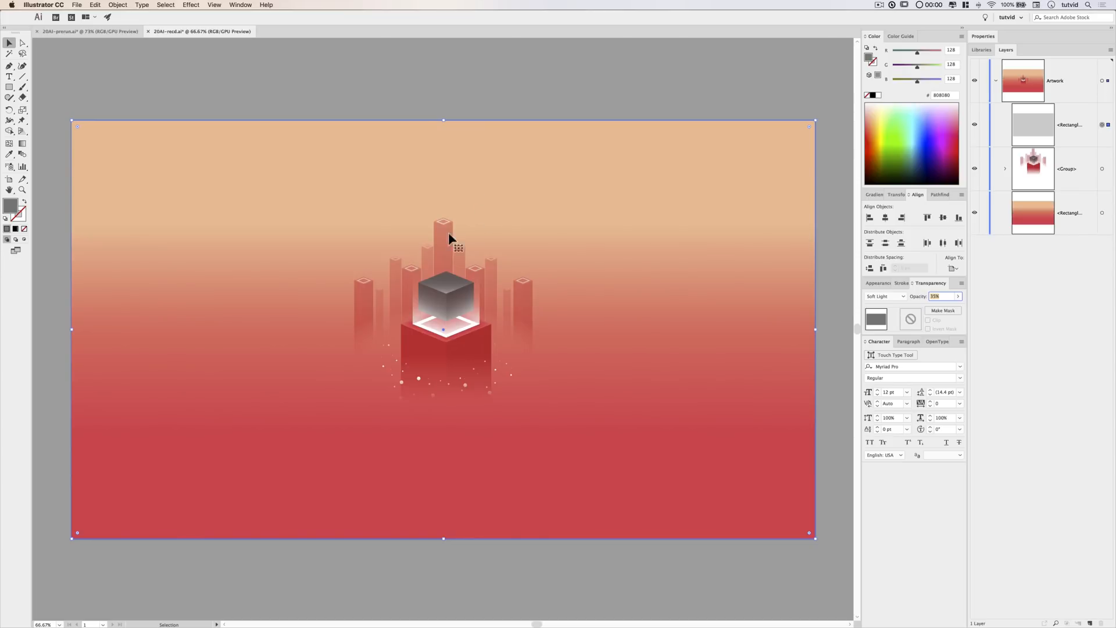
Add an opacity mask to the entire Artwork layer and turn off its Clip option.
left_click(996, 81)
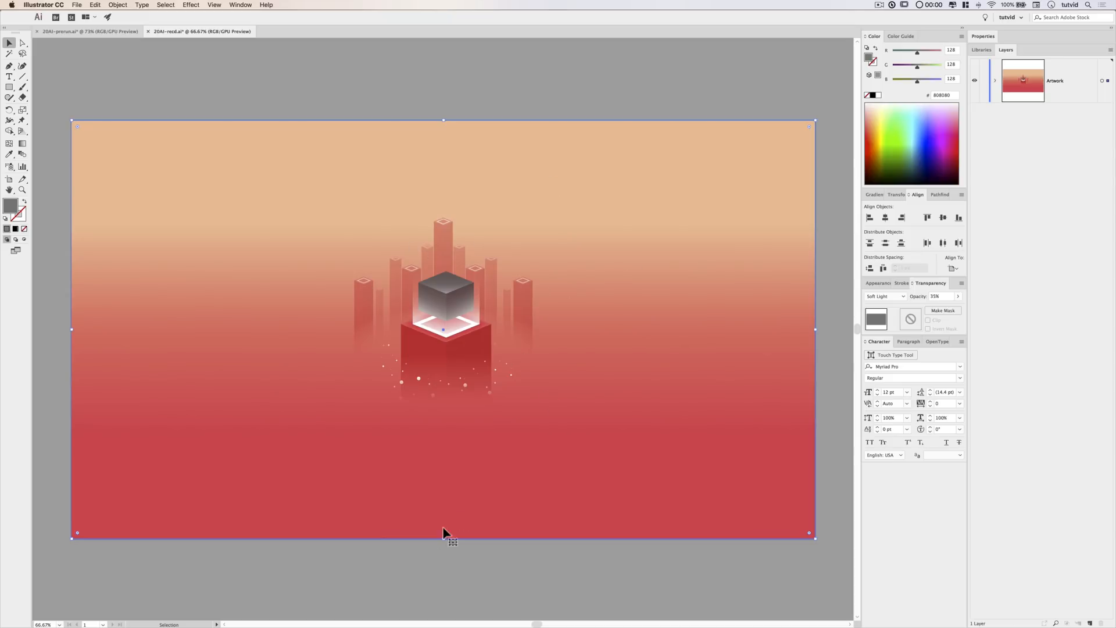
left_click(1102, 81)
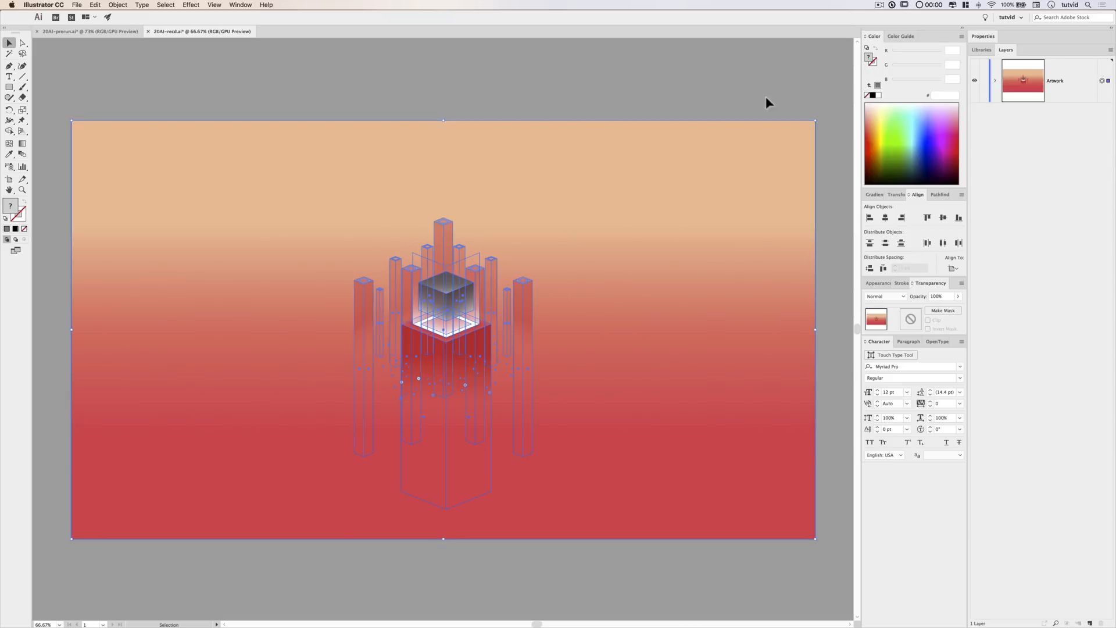
left_click(696, 84)
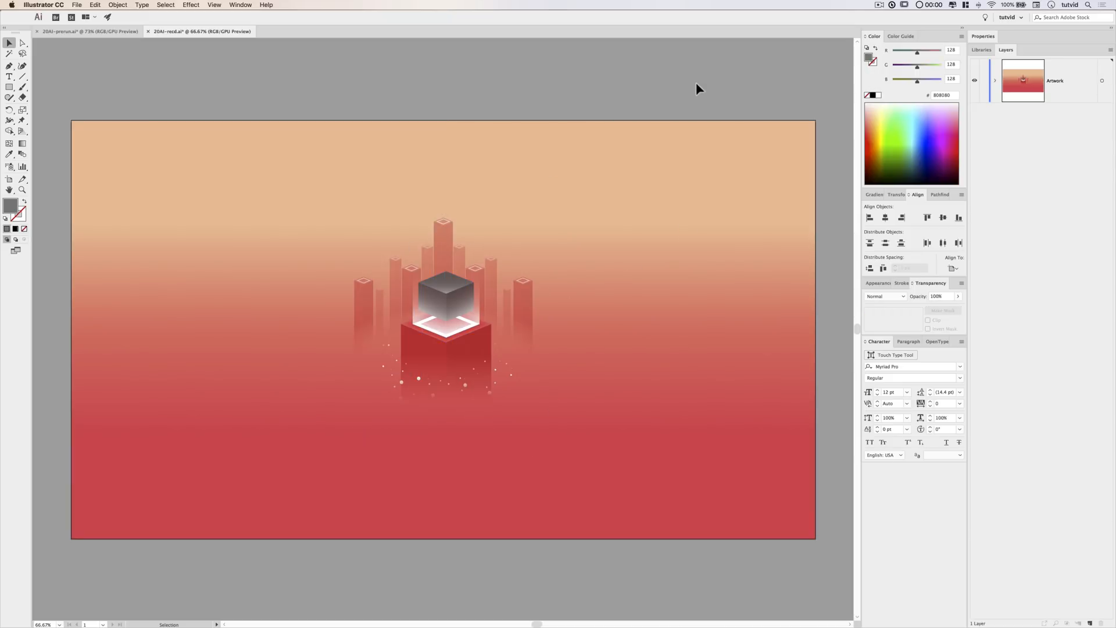
left_click(1102, 80)
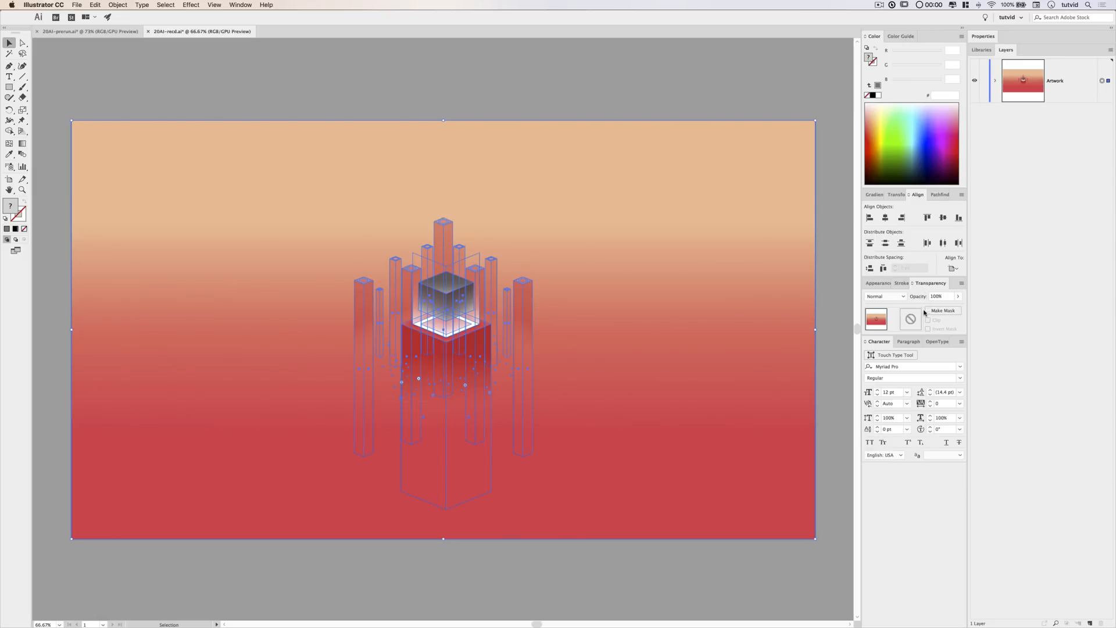
left_click(911, 321)
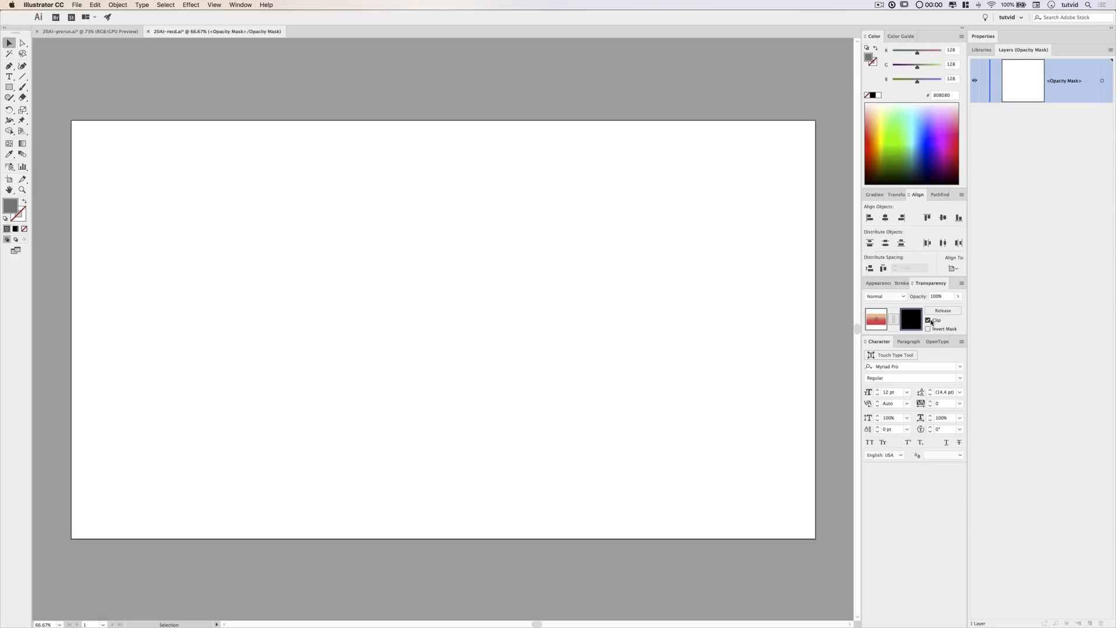
left_click(928, 320)
Create a 512 × 512 px rounded rectangle with a 100 px corner radius inside the opacity mask.
left_click_drag(10, 86, 56, 103)
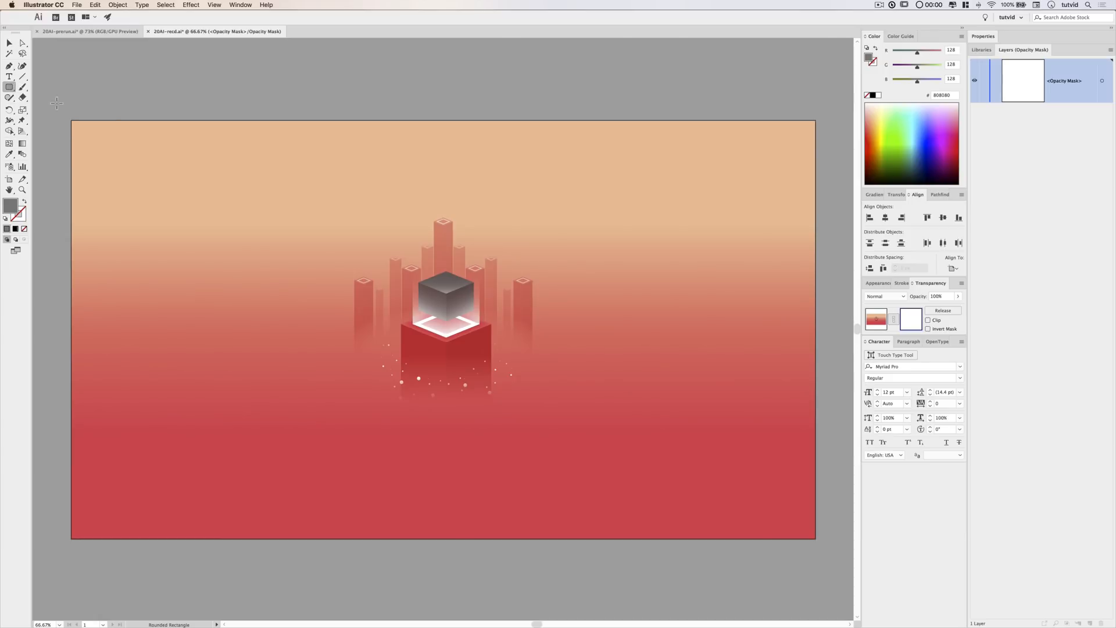
left_click(394, 242)
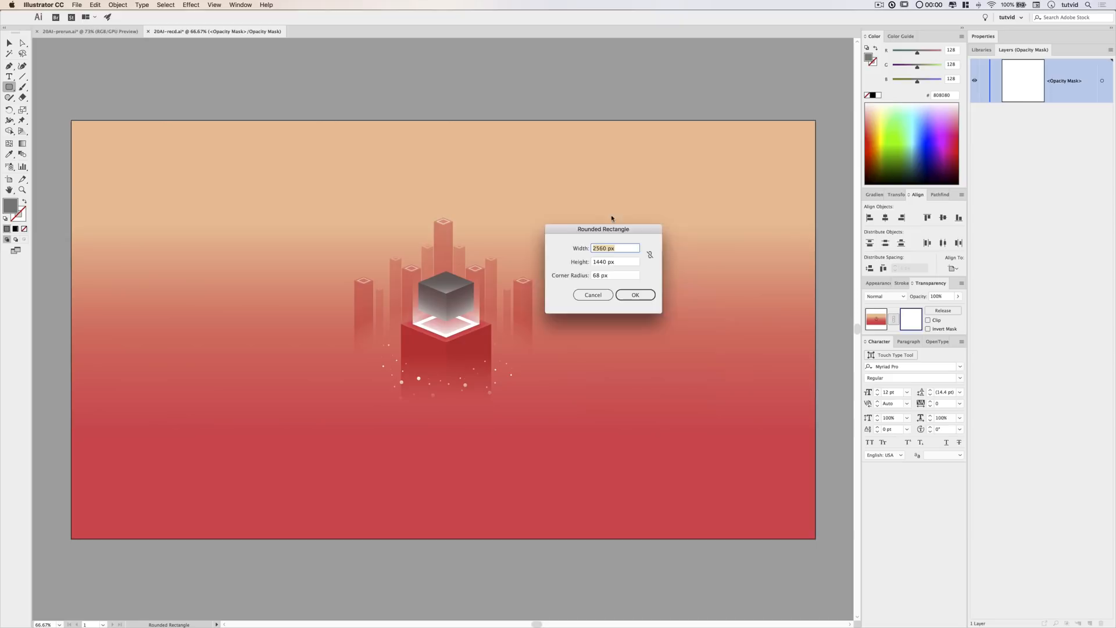
type("512")
key("Tab")
type("512")
key("Tab")
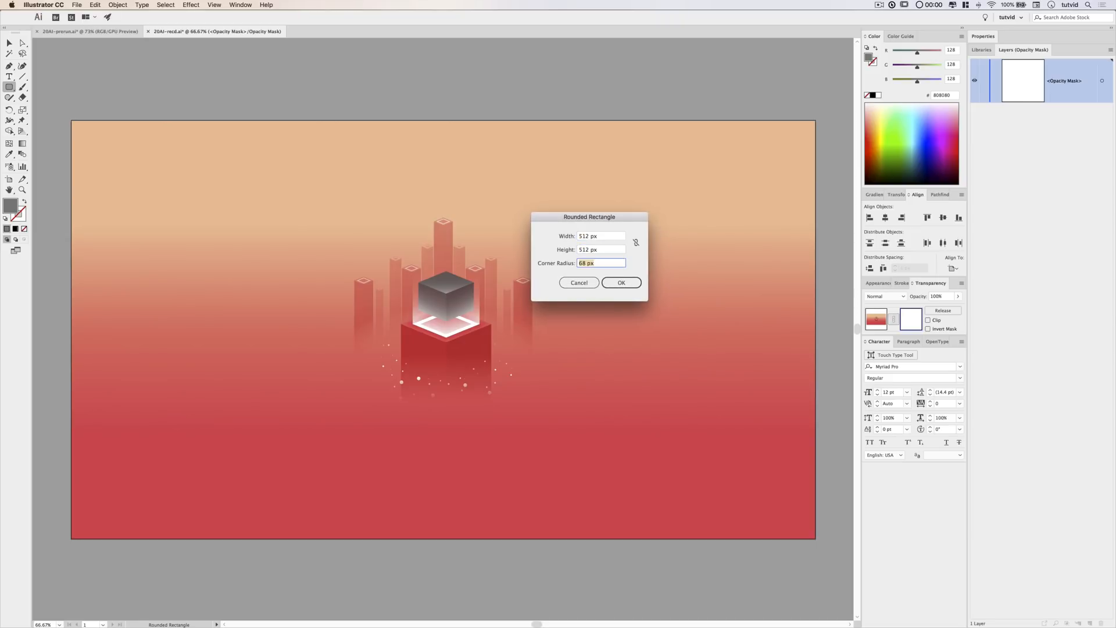
type("100")
key("Tab")
left_click_drag(608, 215, 681, 221)
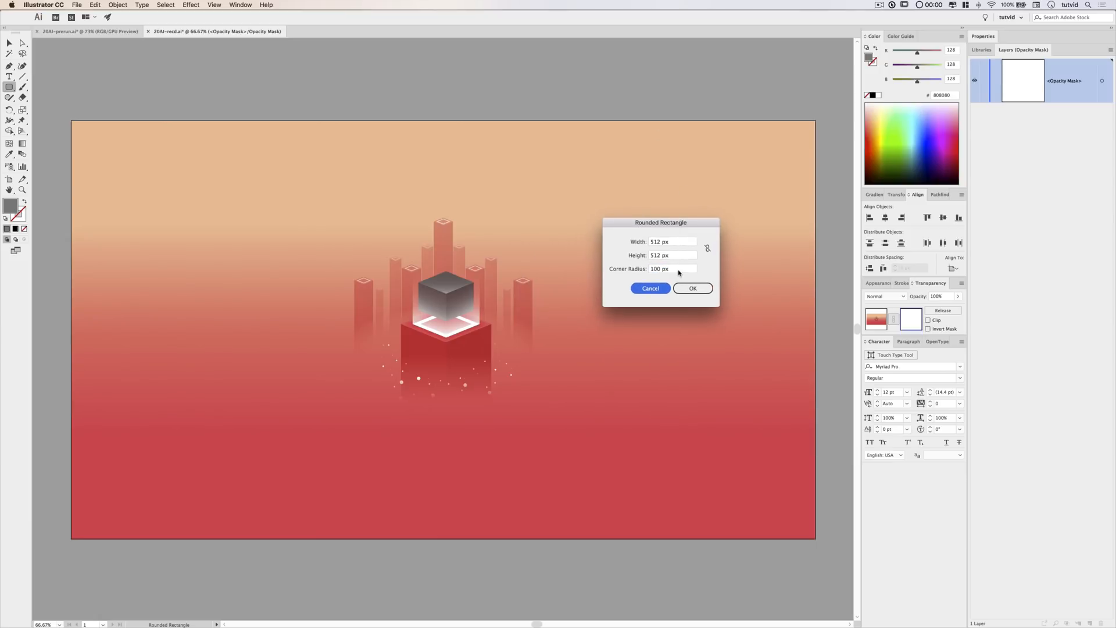
left_click(693, 288)
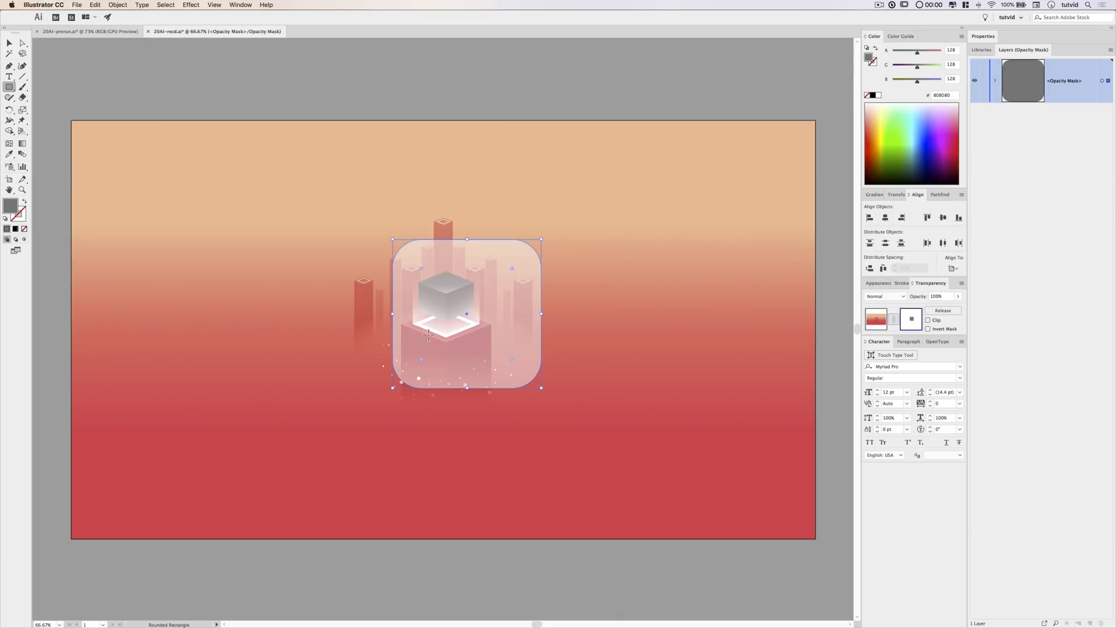
Fill the mask's rounded rectangle with white and center it horizontally and vertically on the artboard.
left_click(878, 95)
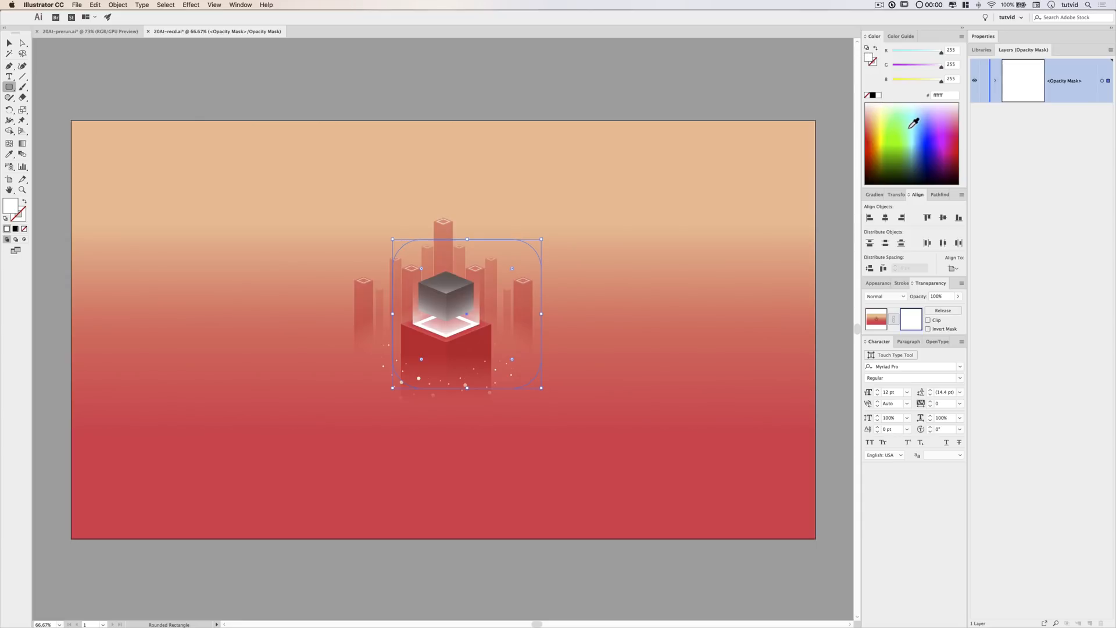
left_click(9, 43)
left_click(885, 218)
left_click(942, 217)
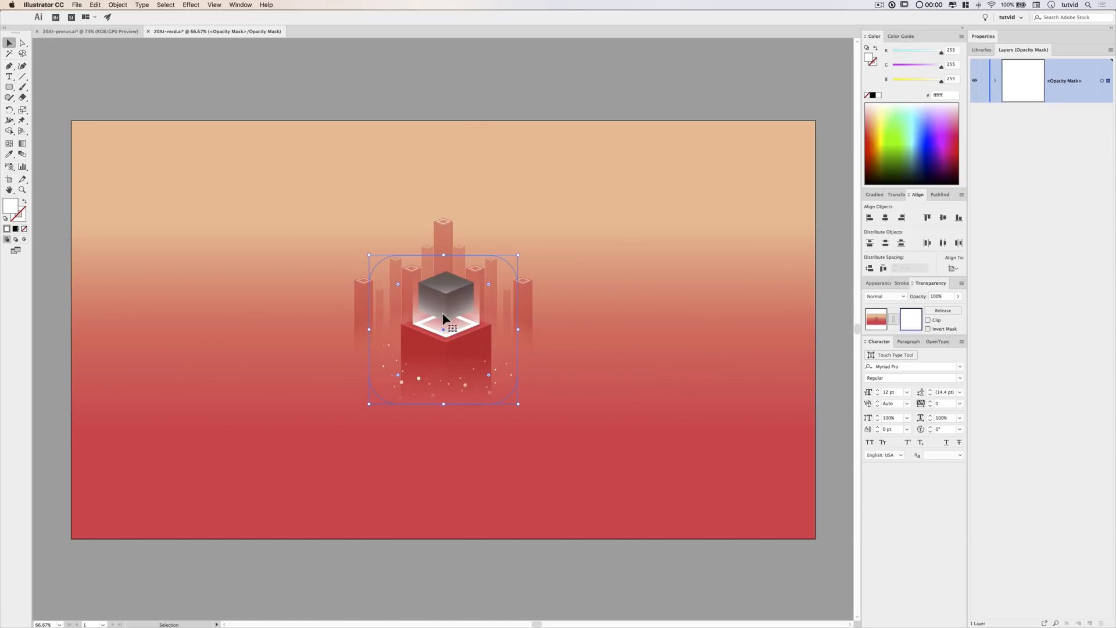
Turn on clipping for the mask and nudge the rounded rectangle up and slightly right to about X 1289, Y 637 px, framing the cube.
left_click(928, 320)
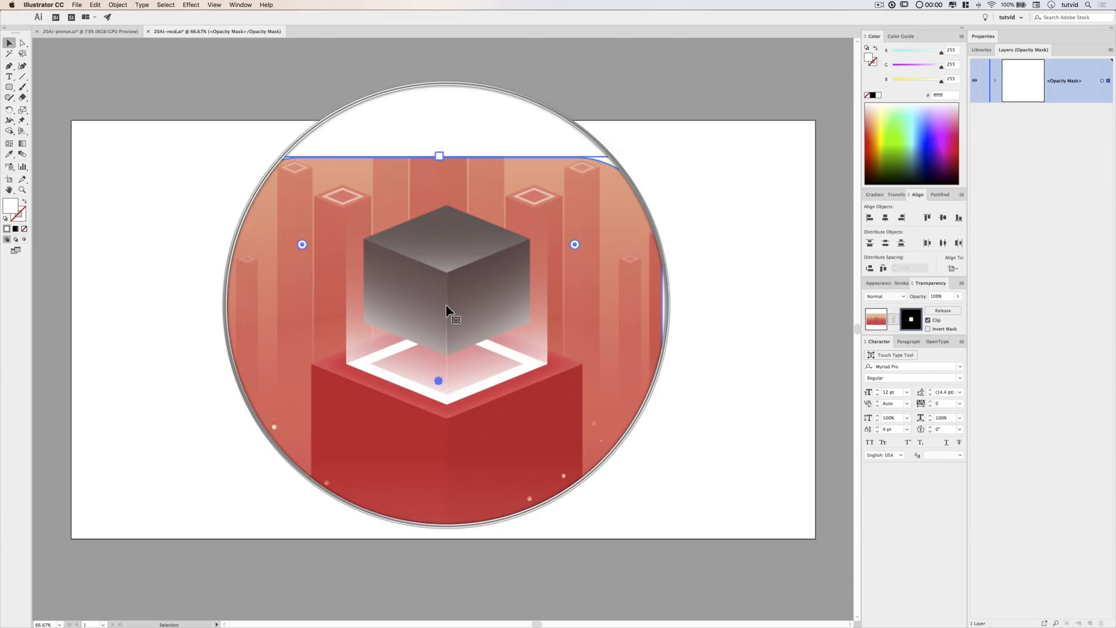
key("Right")
key("Right")
key("Up")
key("Up")
key("Up")
key("Up")
key("Up")
key("Up")
key("Up")
key("Up")
key("Up")
key("Up")
key("Up")
key("Up")
key("Up")
key("Up")
key("Up")
key("Up")
key("Up")
key("Up")
key("Up")
key("Up")
key("Up")
key("Up")
key("Up")
key("Up")
key("Up")
key("Up")
key("Up")
key("Up")
key("Up")
key("Up")
left_click(494, 466)
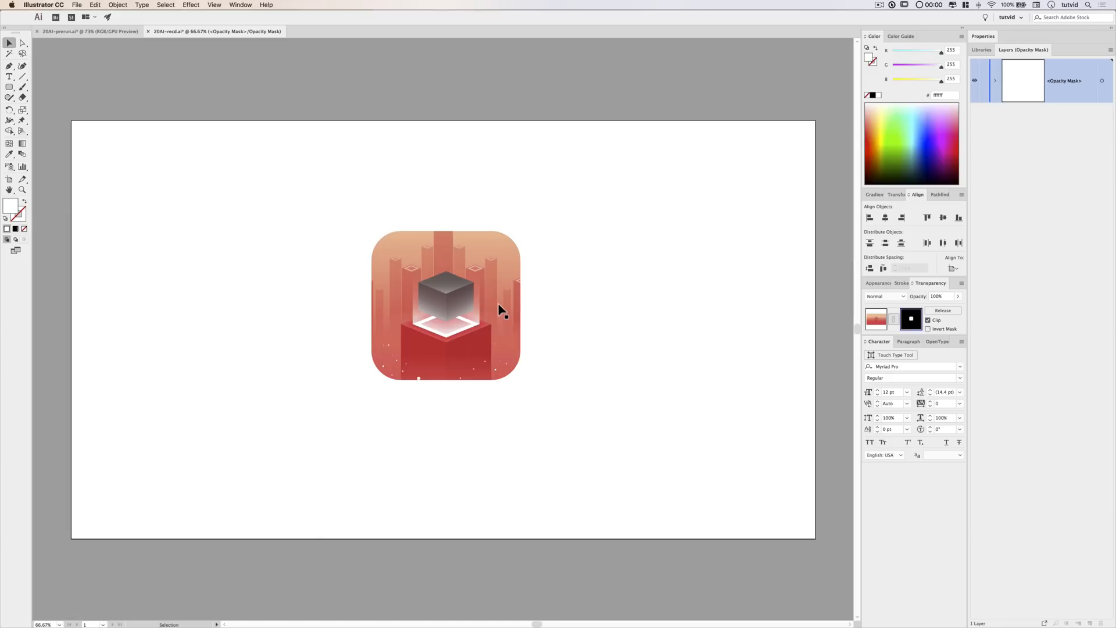
Try shifting the mask's rounded rectangle slightly up and to the left over the artwork.
left_click(499, 348)
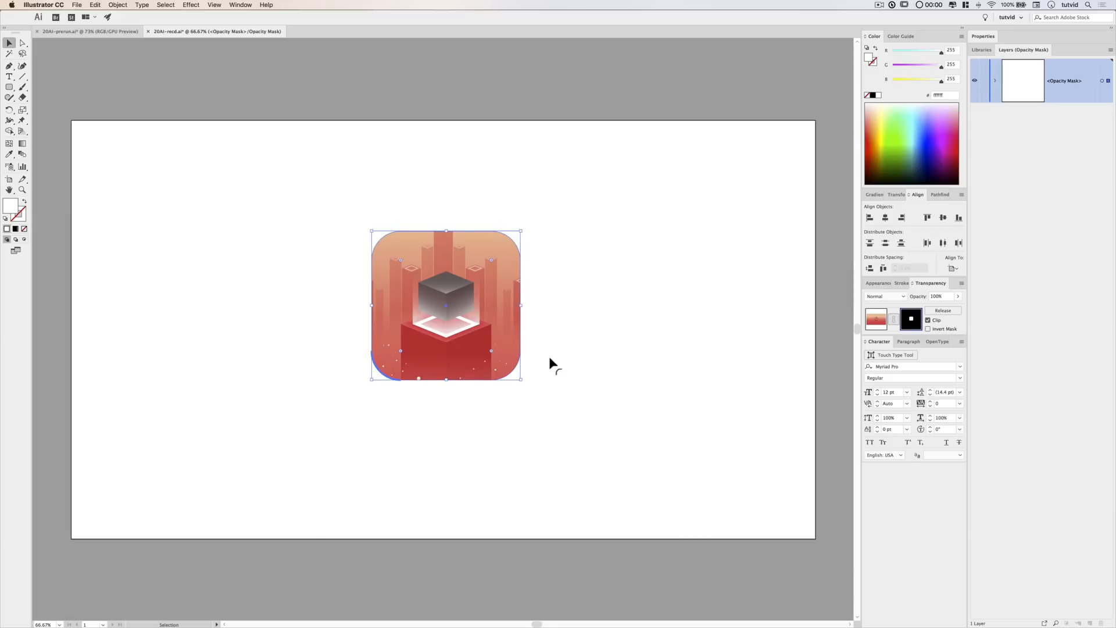
left_click(543, 291)
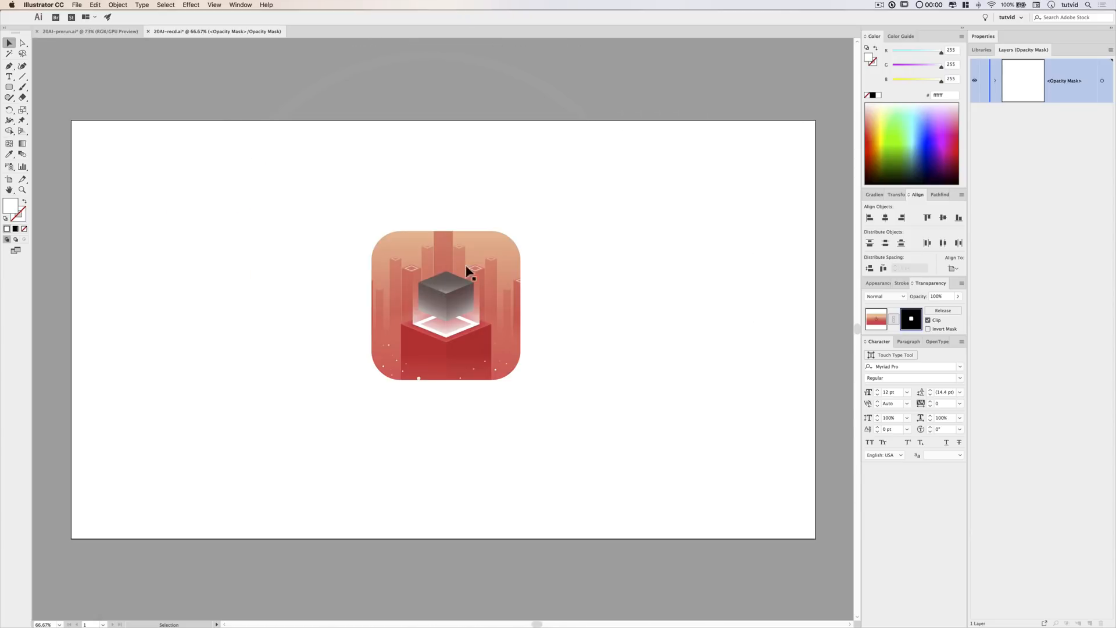
left_click(498, 286)
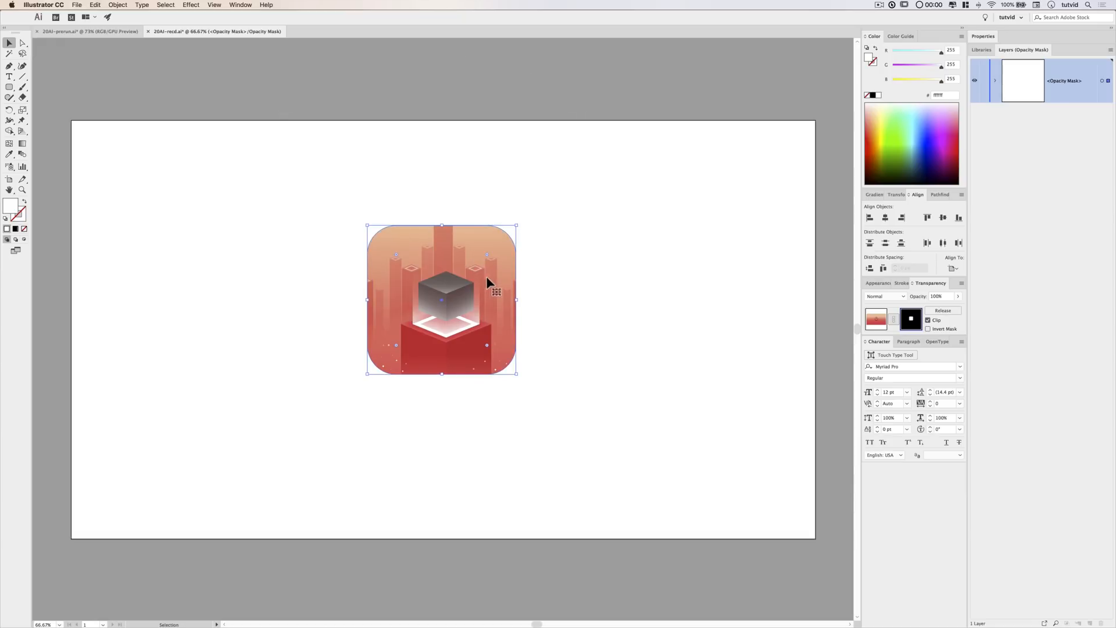
left_click(575, 327)
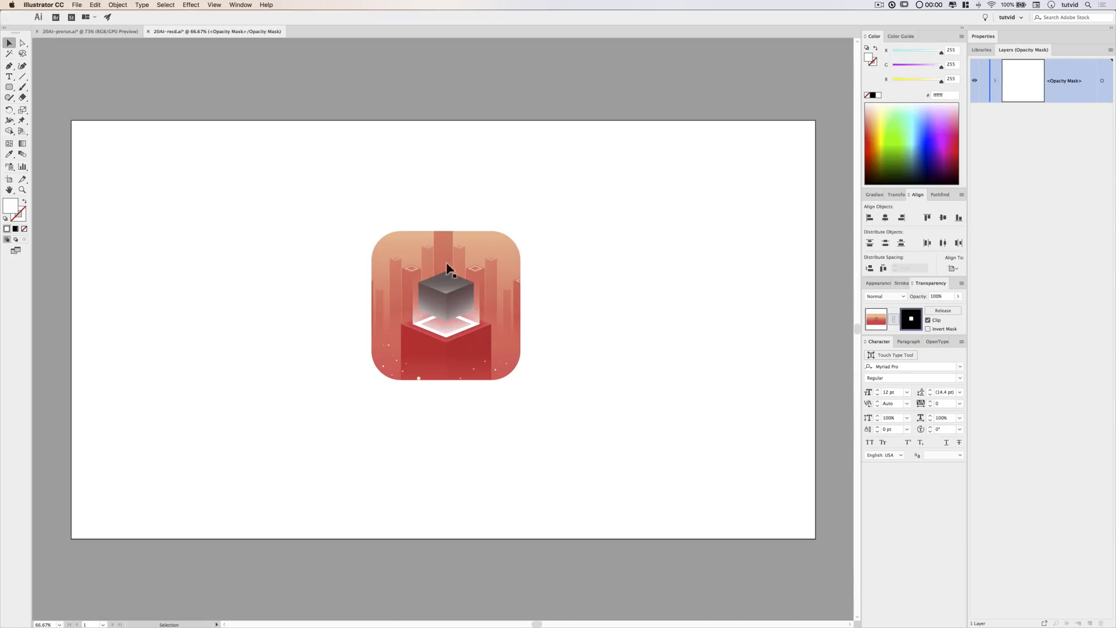
Copy the rounded rectangle from the opacity mask and paste it in front of the grain rectangle in the Artwork layer.
left_click(480, 243)
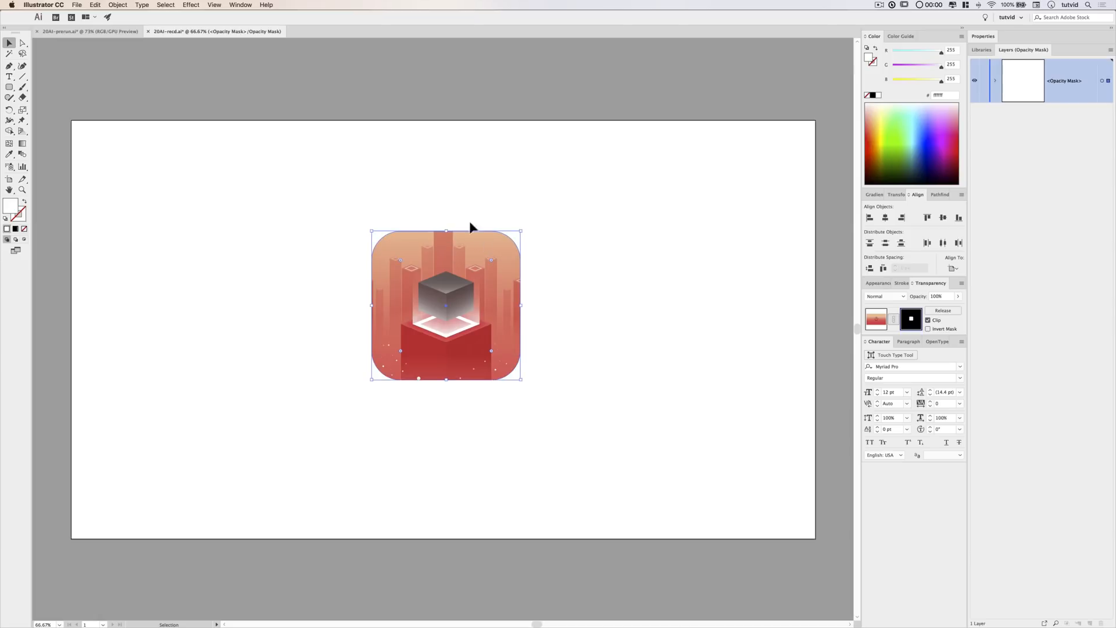
left_click(94, 5)
left_click(111, 47)
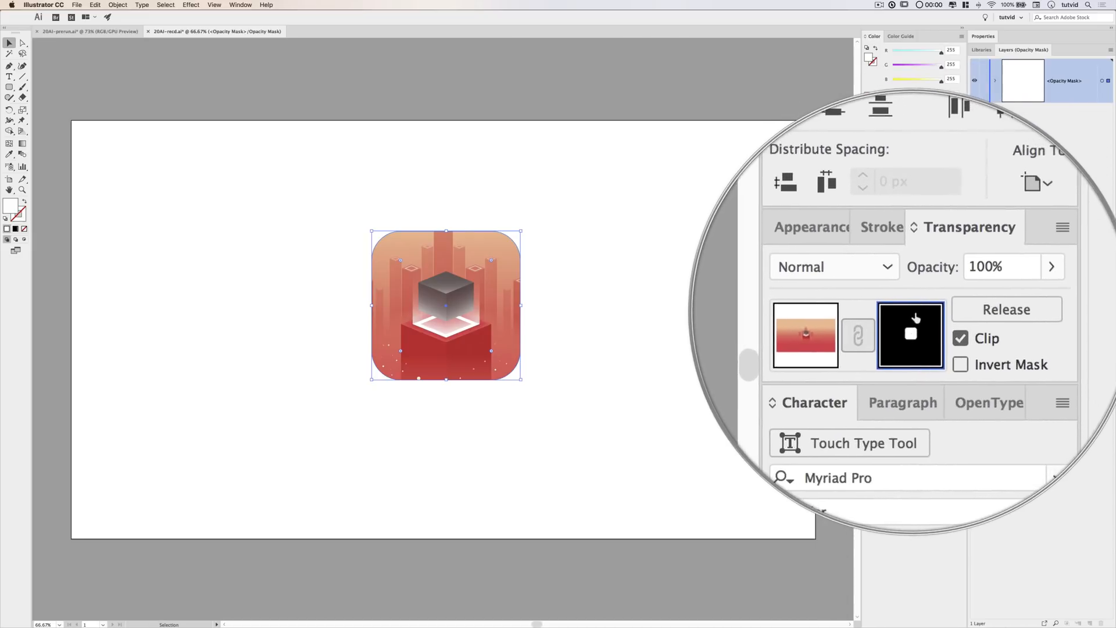
left_click(877, 318)
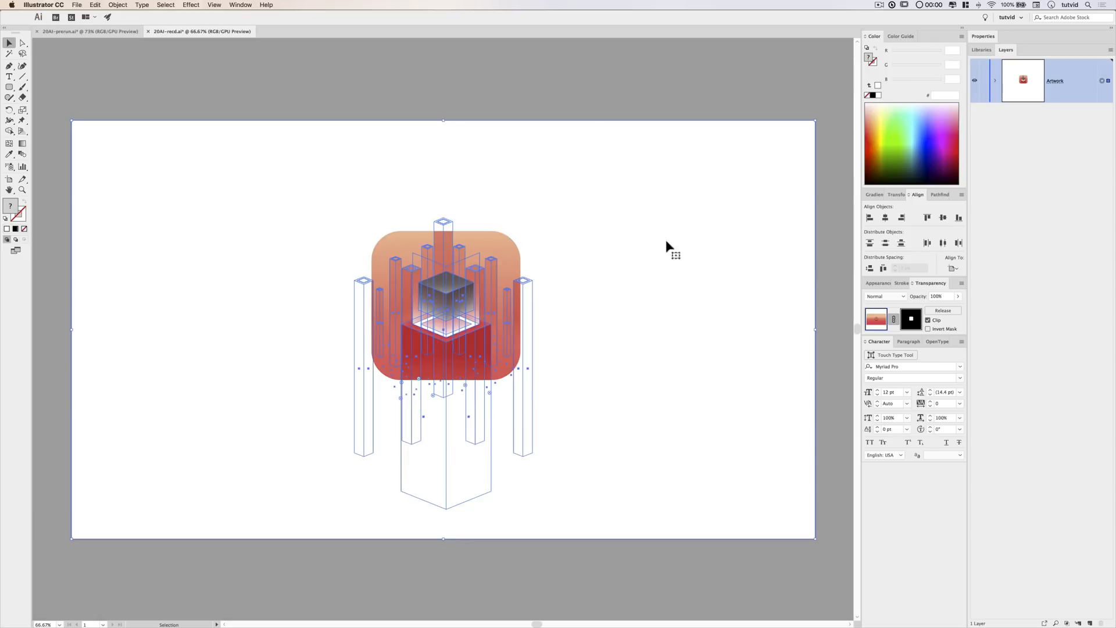
left_click(994, 81)
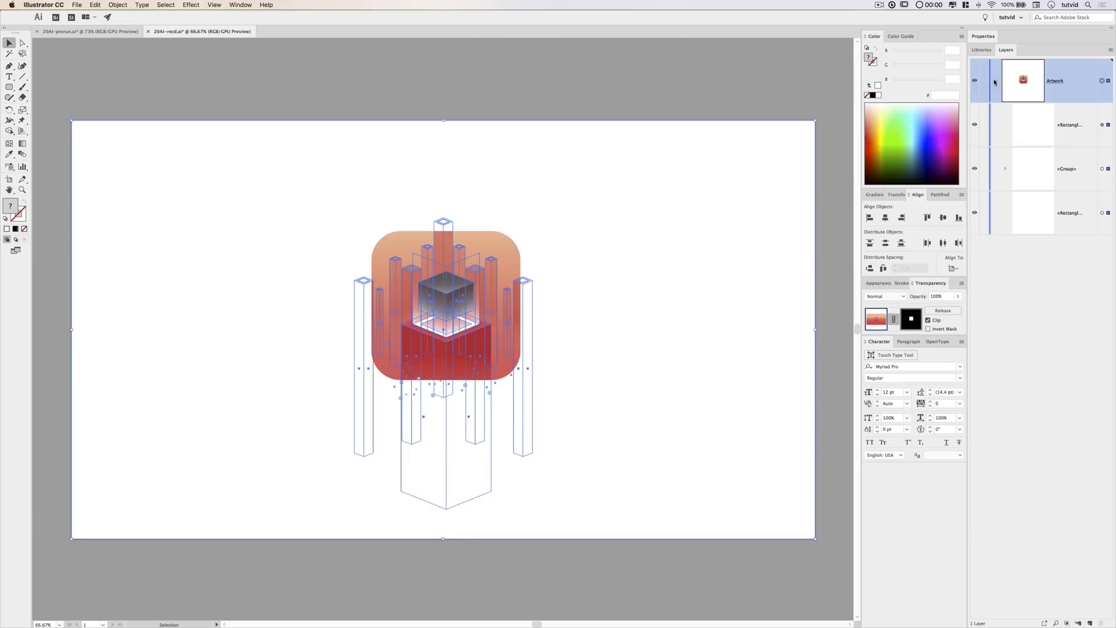
left_click(1060, 117)
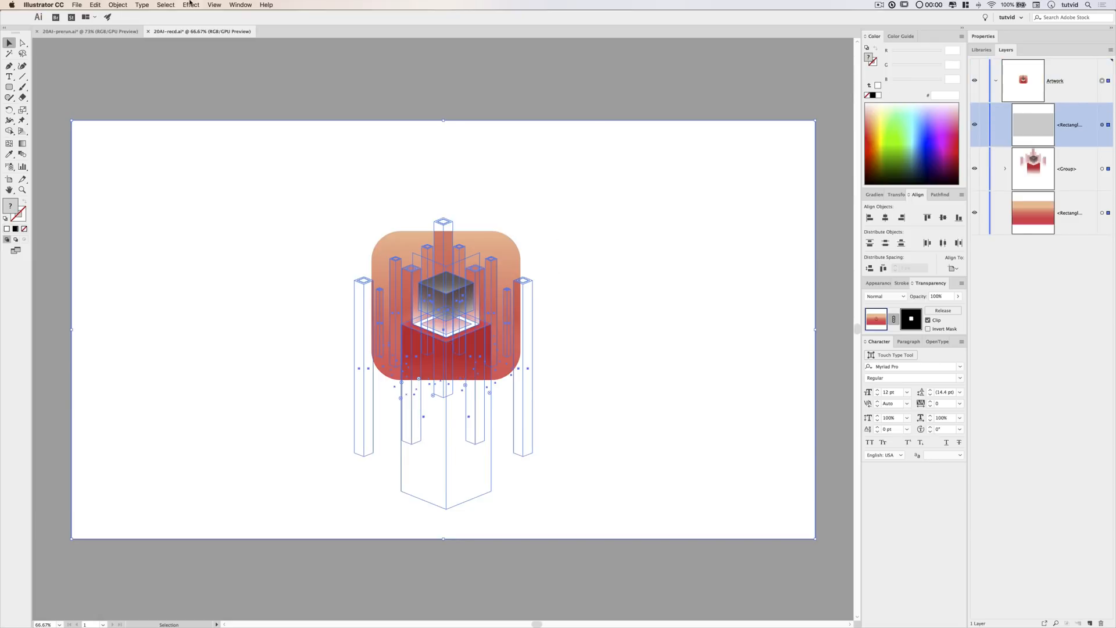
left_click(93, 6)
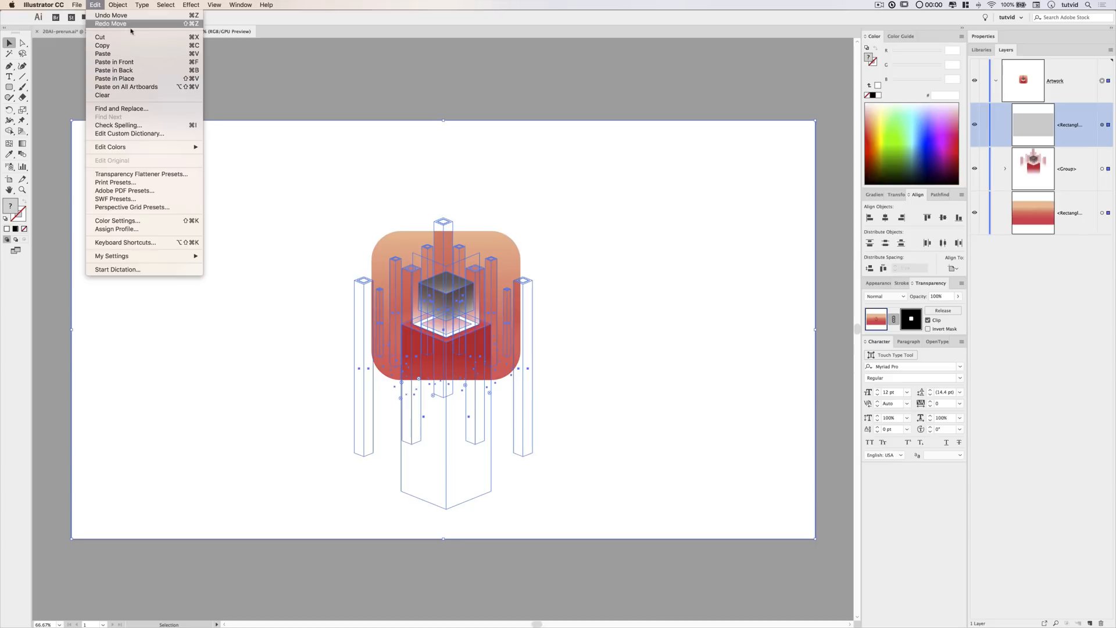
left_click(124, 61)
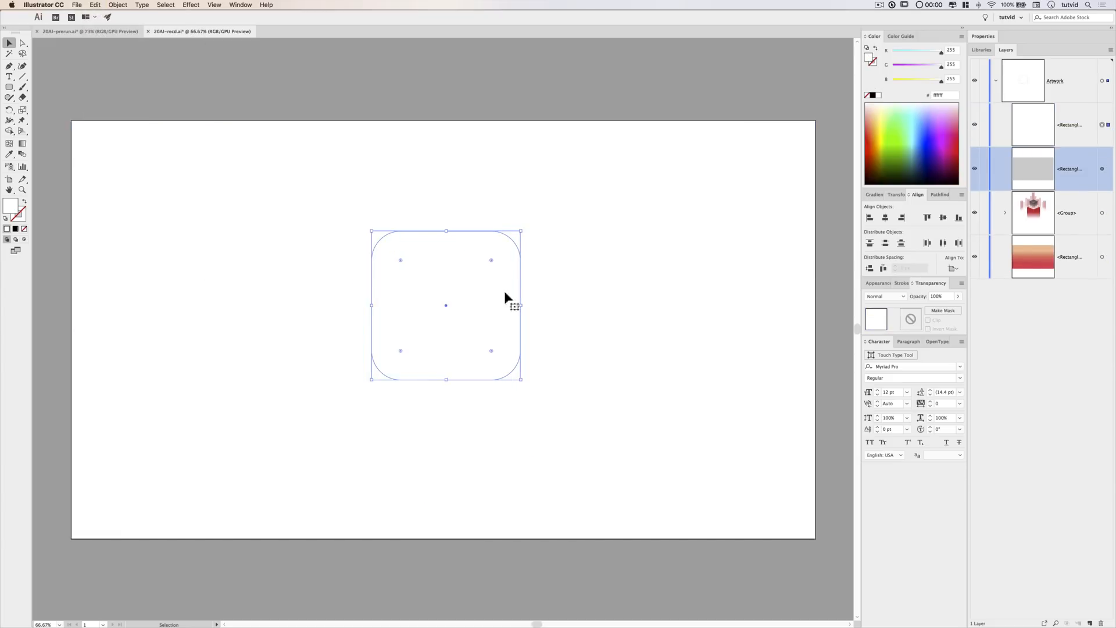
Target the pasted rounded rectangle in the Artwork layer and remove its fill.
left_click(975, 125)
left_click(975, 126)
left_click(975, 128)
left_click(974, 126)
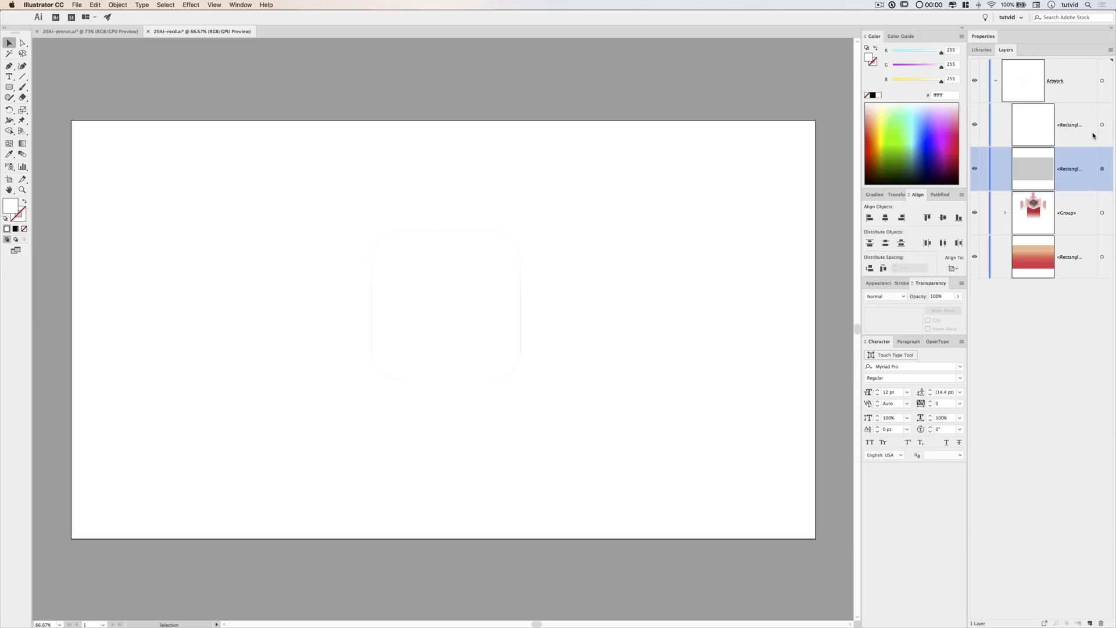
left_click(1102, 125)
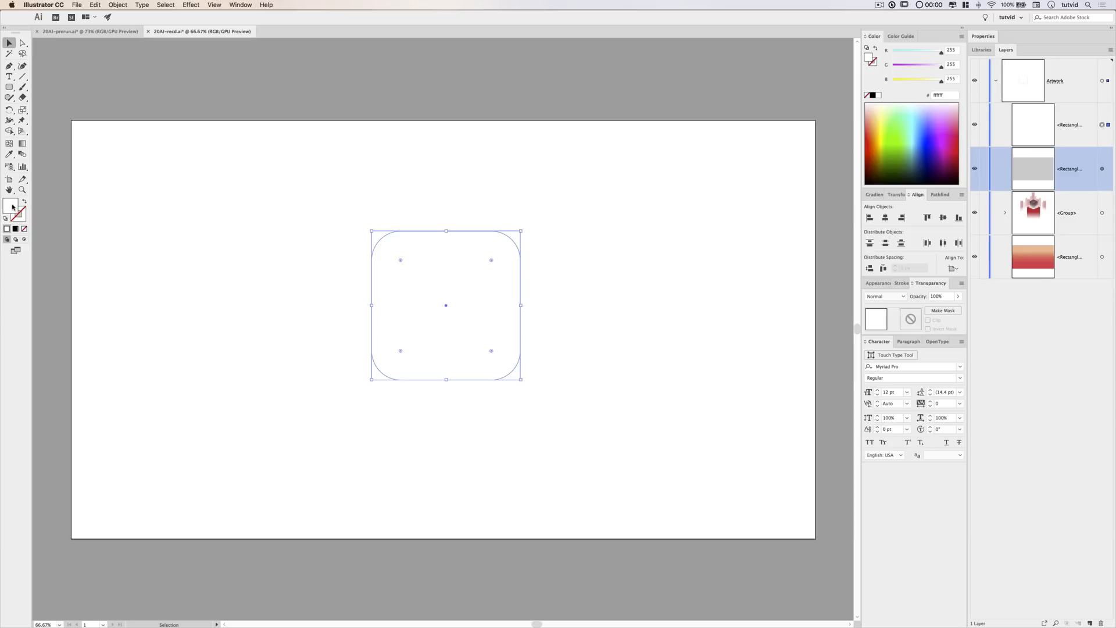
left_click(24, 229)
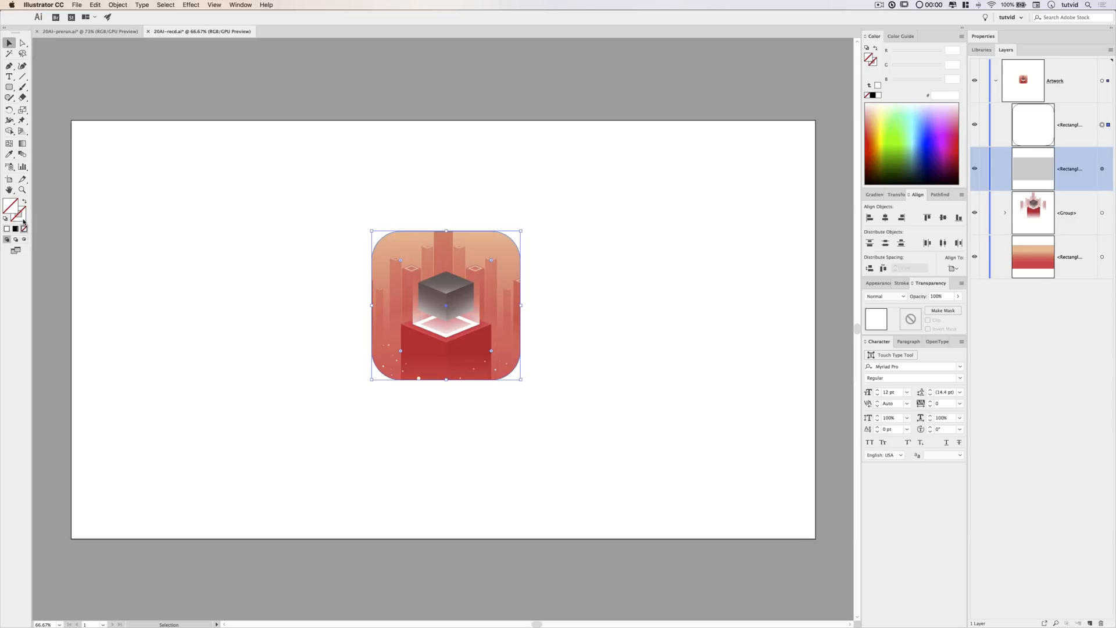
Give the pasted rounded rectangle a 2 pt stroke and align it to the inside of the path.
left_click(20, 219)
left_click(984, 36)
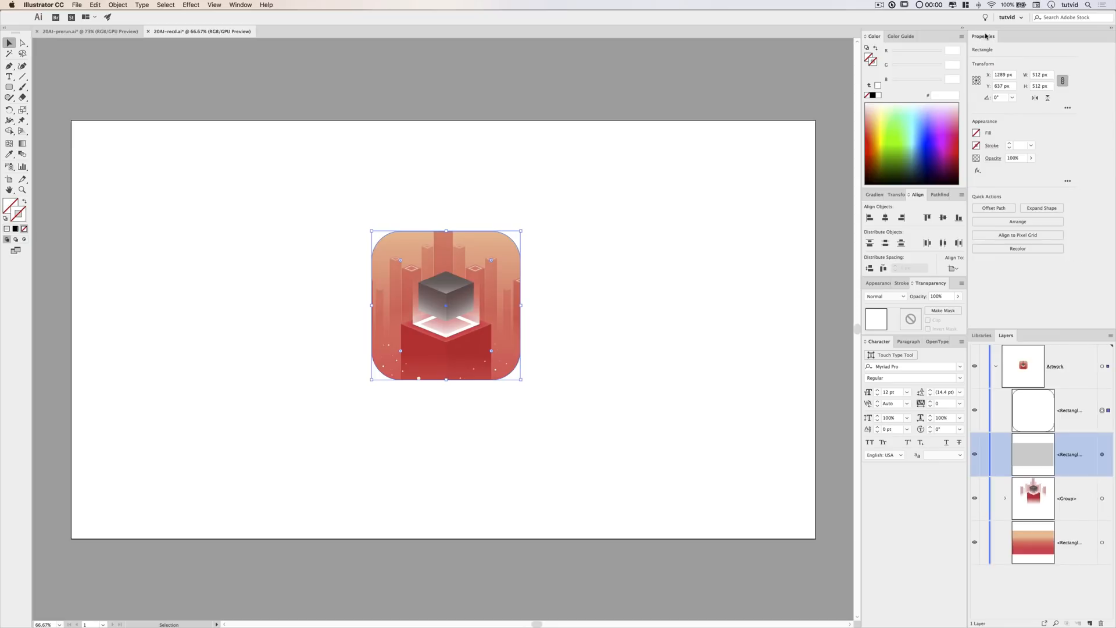
left_click(995, 148)
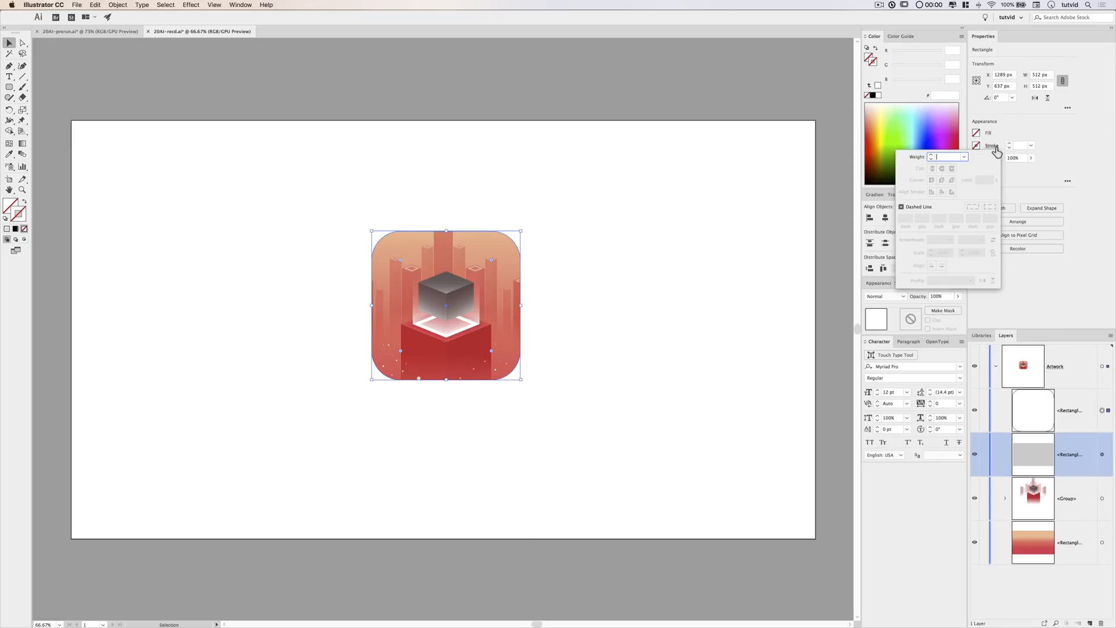
left_click(963, 157)
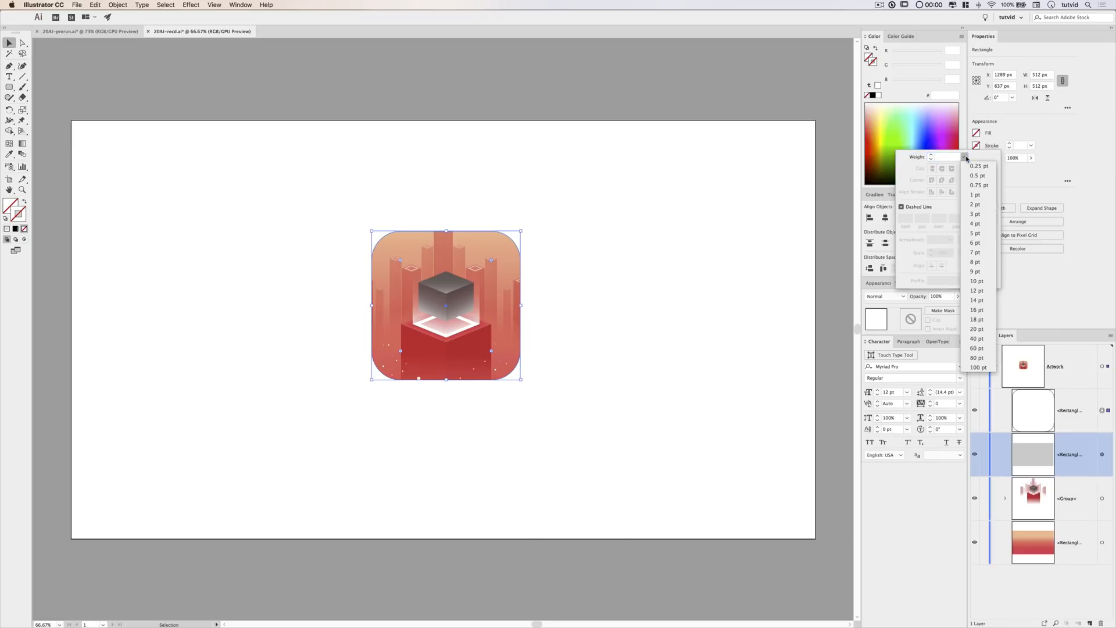
left_click(979, 198)
left_click(962, 158)
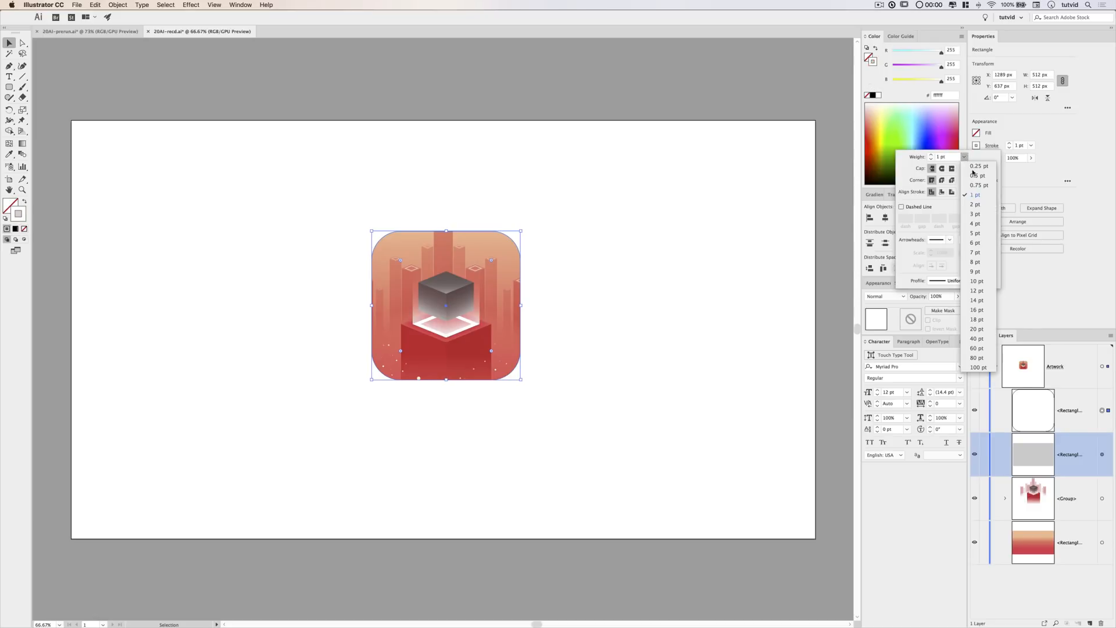
left_click(966, 204)
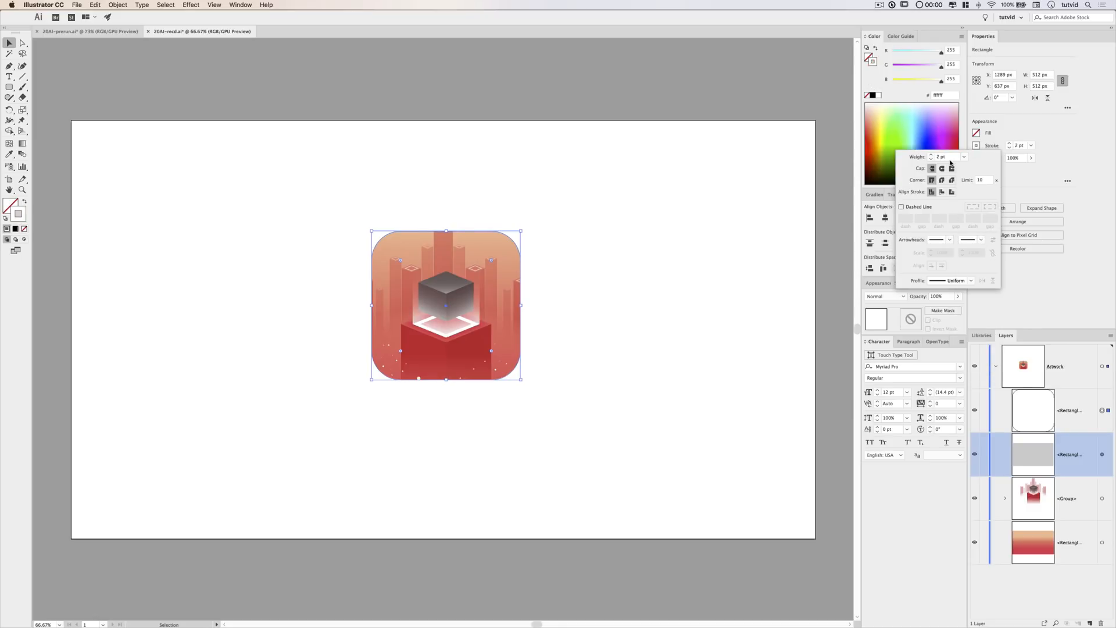
left_click(941, 192)
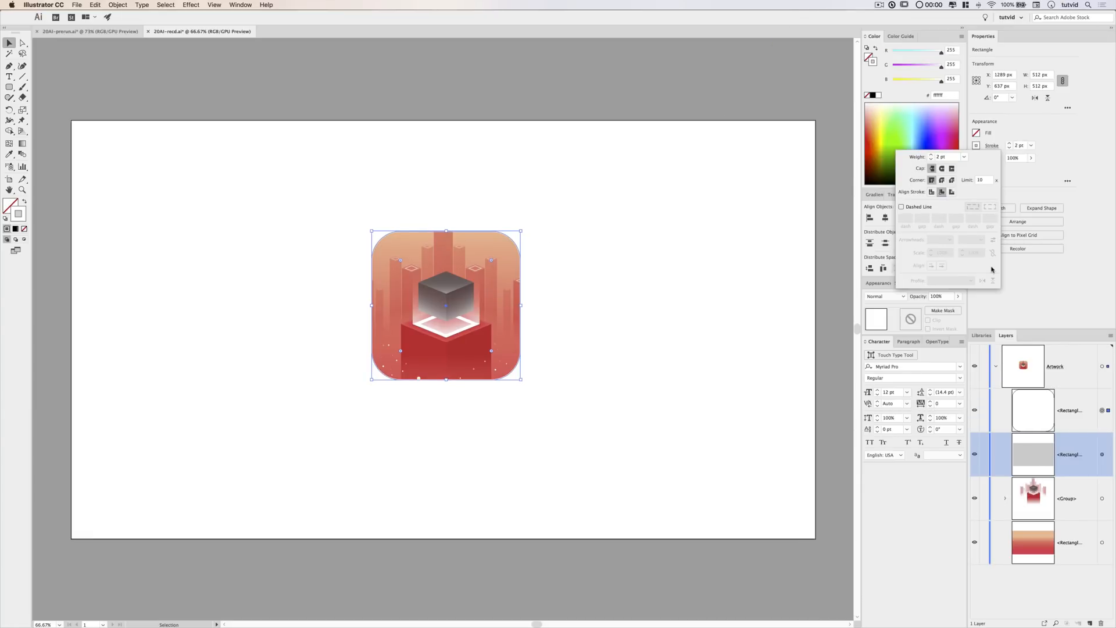
Color the rounded rectangle's stroke black and deselect everything.
left_click(977, 146)
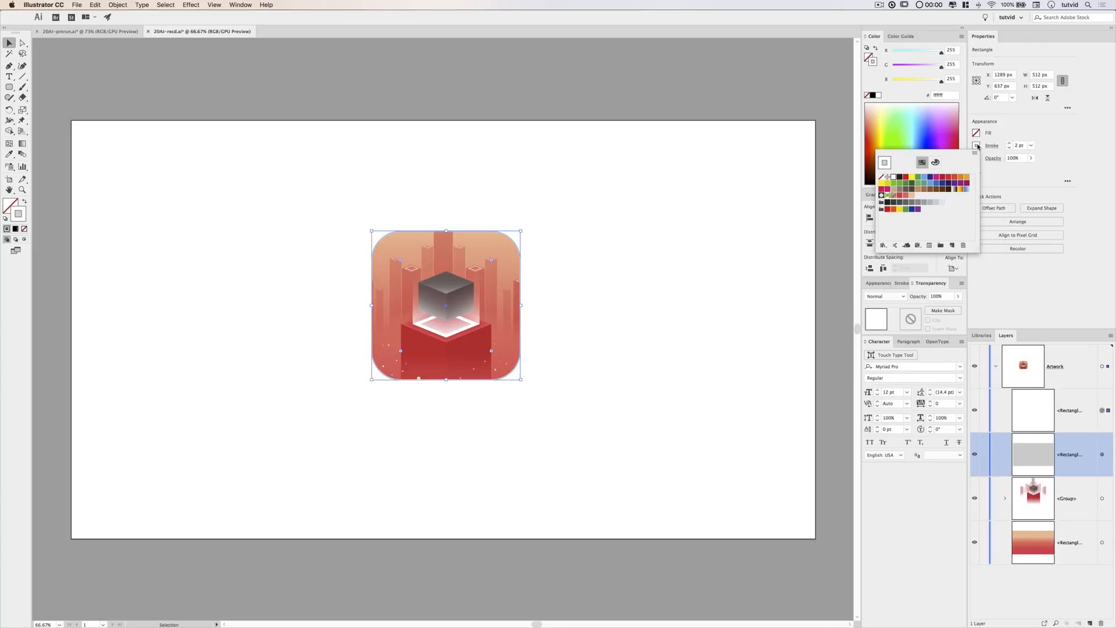
left_click(900, 178)
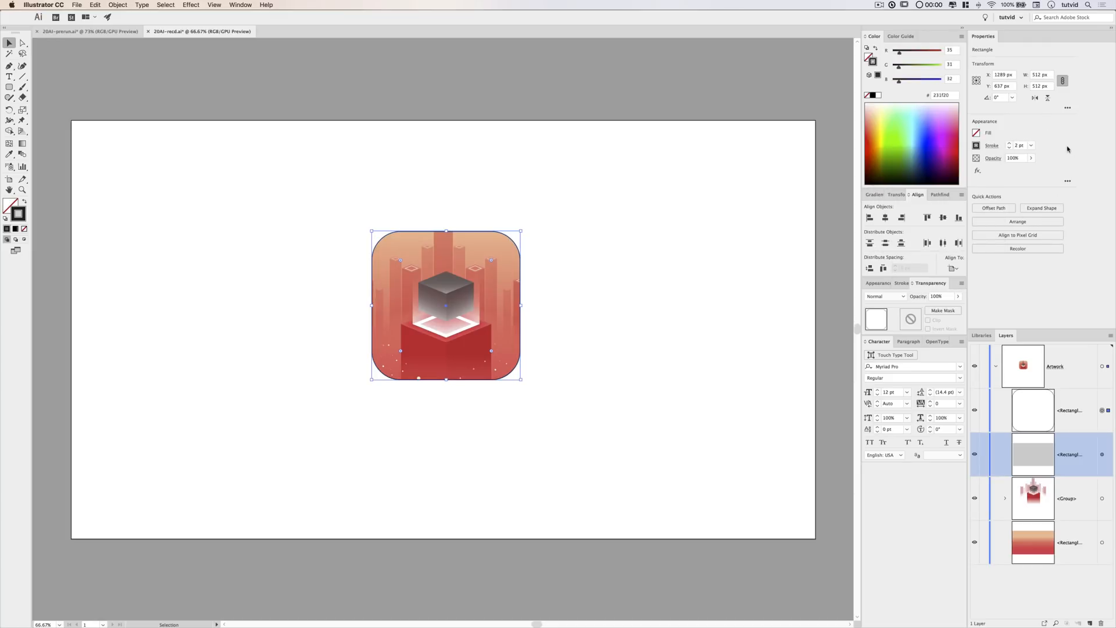
left_click(639, 219)
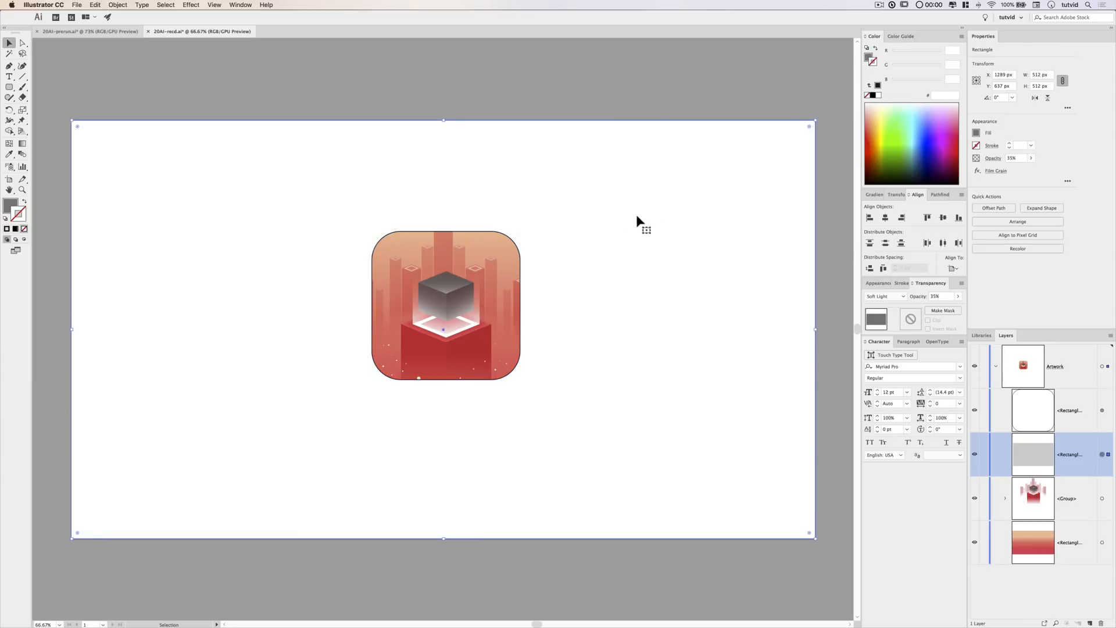
left_click(527, 95)
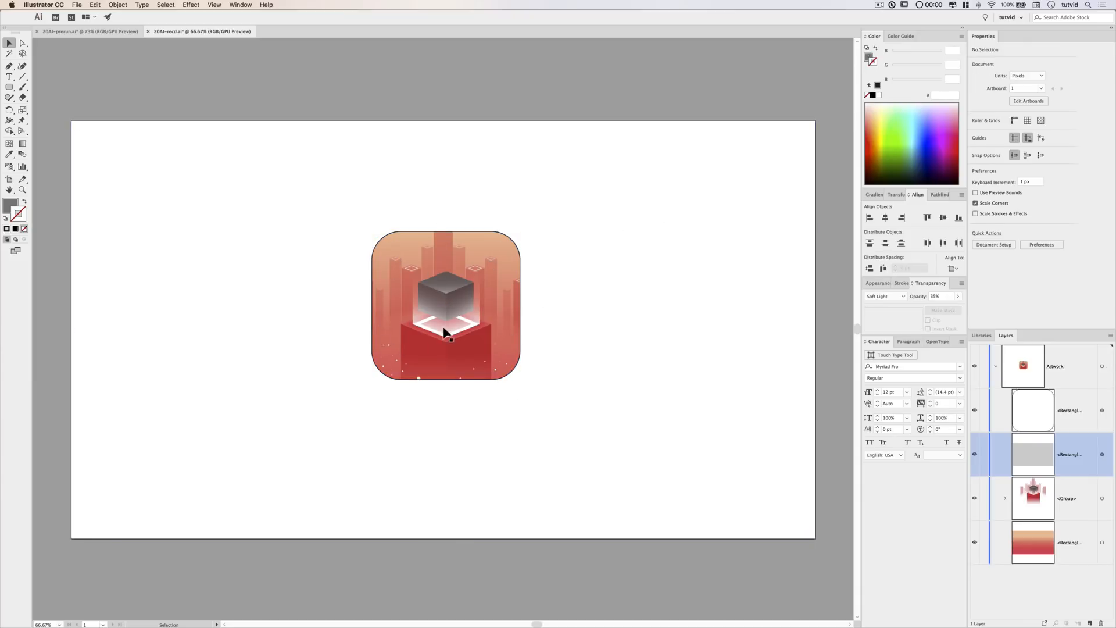
Select the outlined rounded rectangle in the Artwork layer, lower its opacity to about 46%, and deselect it.
left_click(1101, 411)
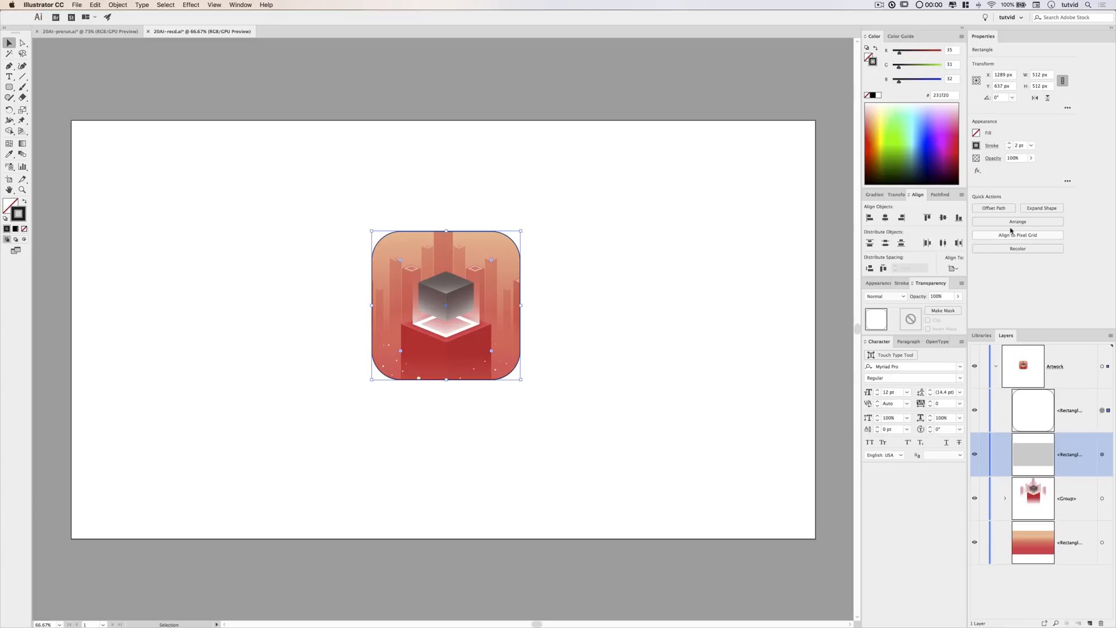
left_click(1031, 161)
left_click_drag(1029, 170, 1017, 169)
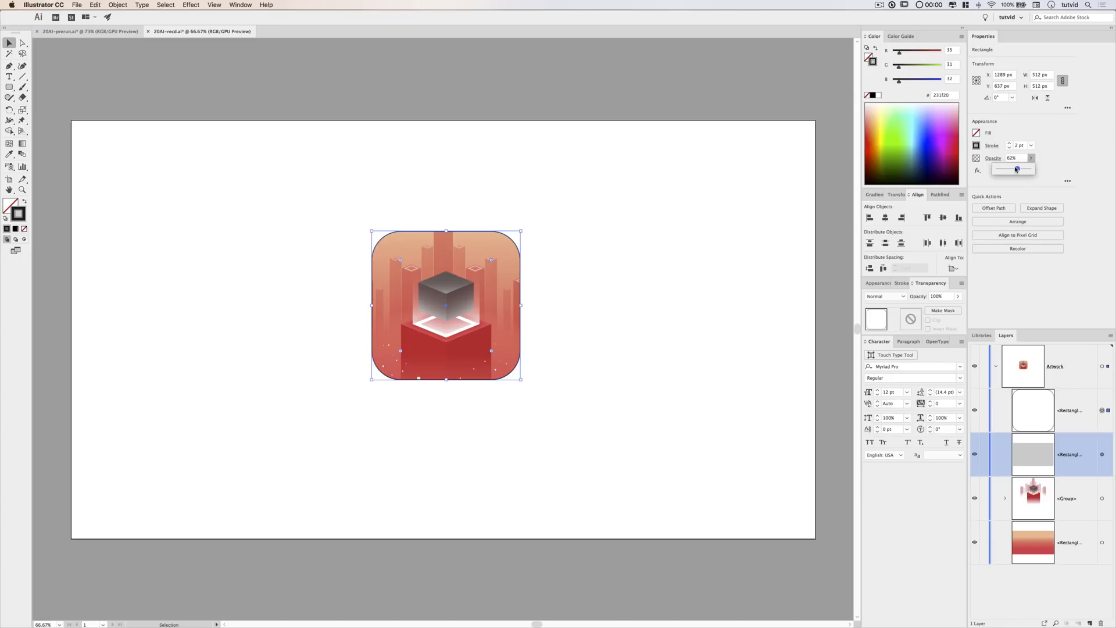
left_click(717, 105)
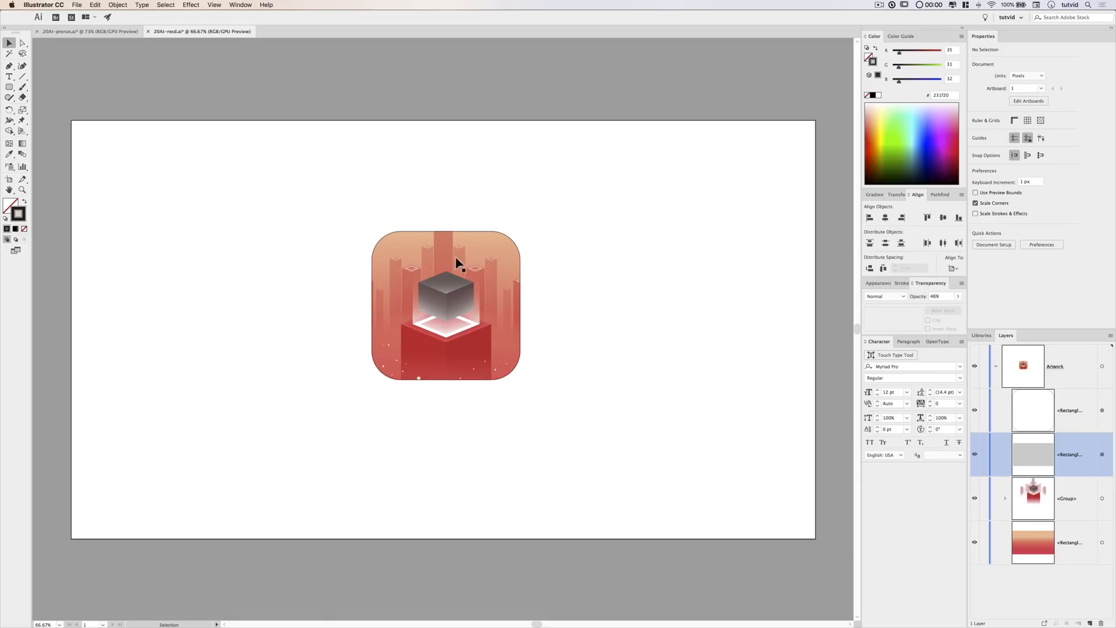
Target the City group inside the Artwork group and nudge it right to X 1289 px behind the cube.
left_click(1003, 499)
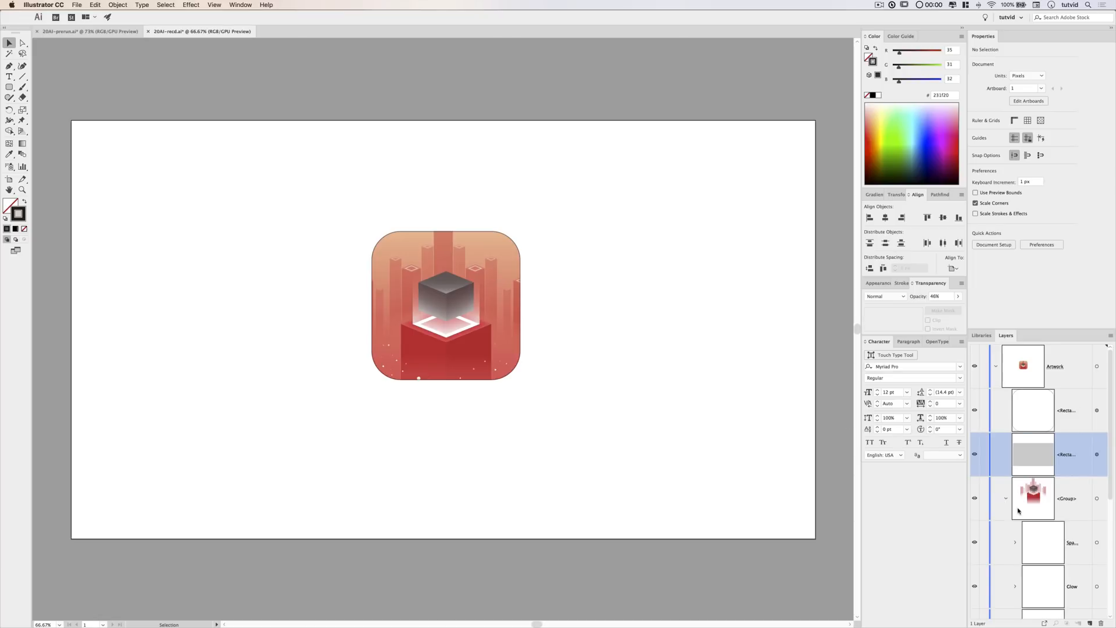
scroll(1018, 510, "down", 5)
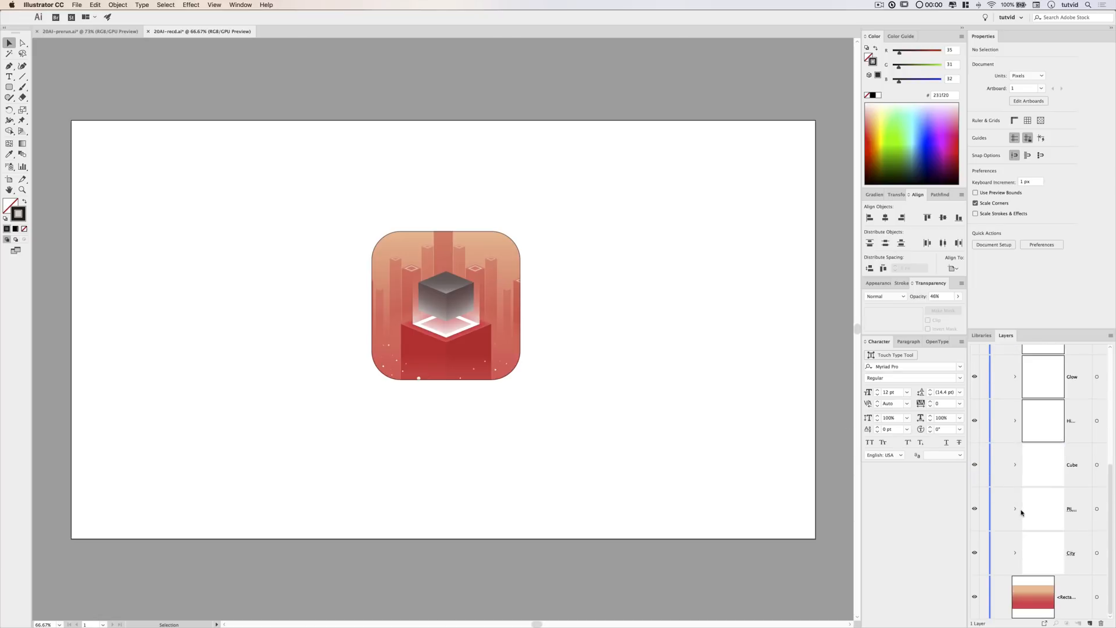
left_click(1097, 553)
key("Right")
key("Right")
key("Right")
key("Right")
key("Right")
key("Right")
key("Right")
key("Right")
key("Right")
key("Right")
key("Right")
key("Right")
key("Right")
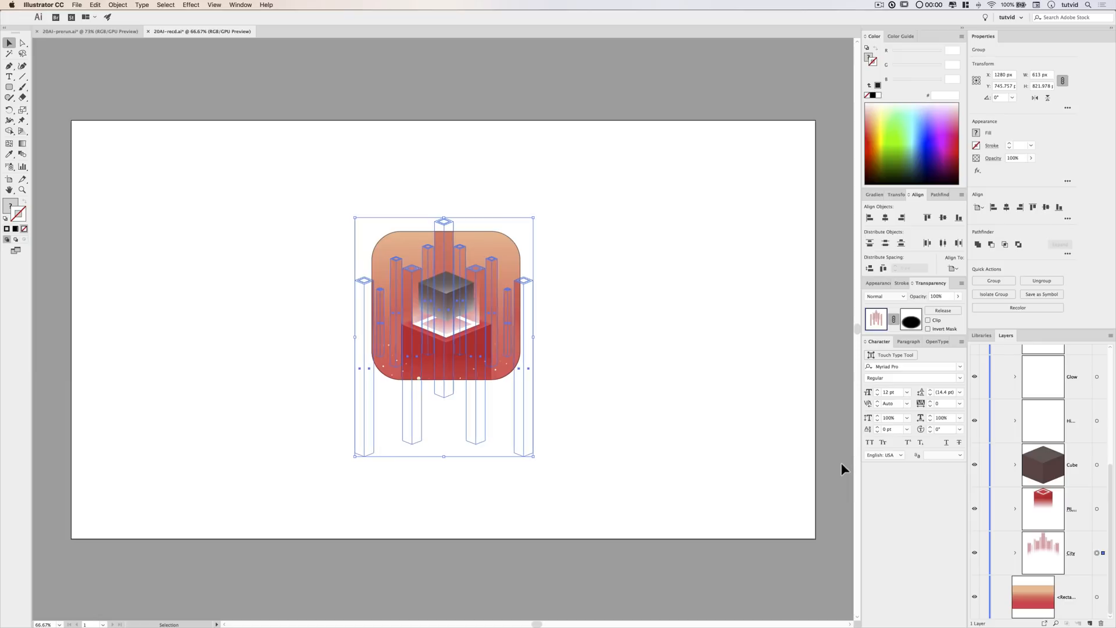
key("Left")
key("Left")
key("Left")
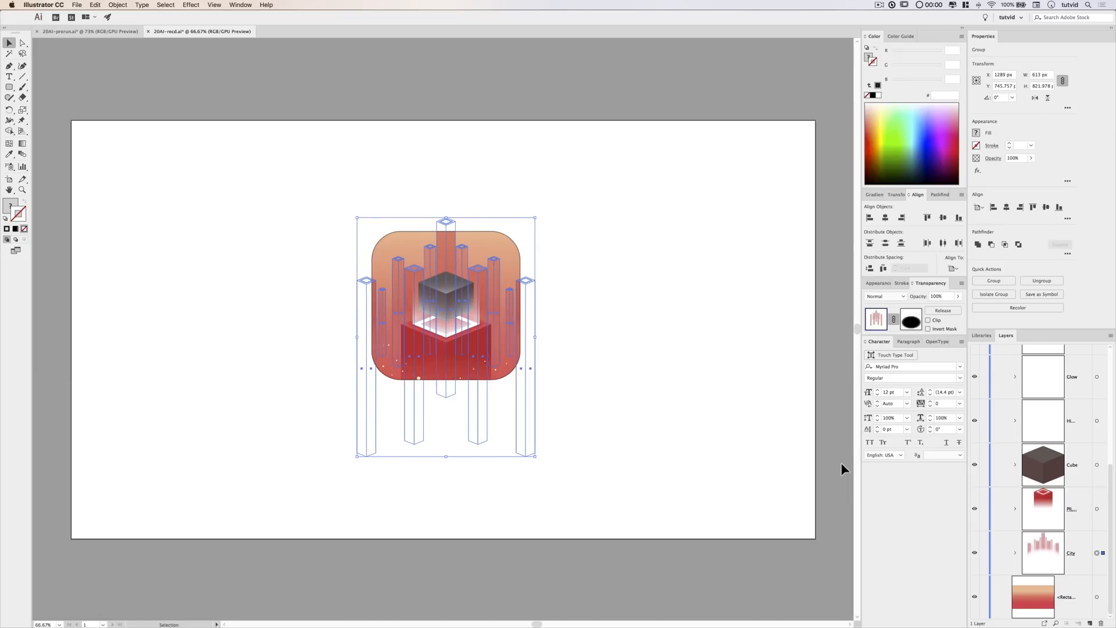
left_click(704, 89)
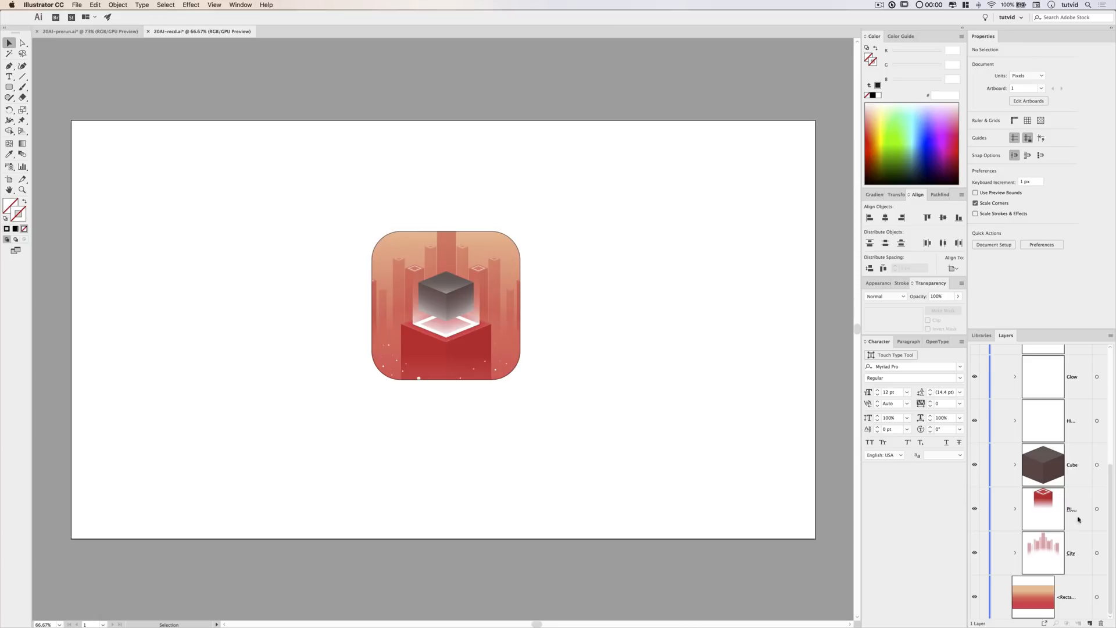
Reselect the City group and shift it farther right to X 1321 px, placing the towers off-center behind the cube.
left_click(1097, 552)
key("shift+Right")
key("shift+Right")
key("shift+Right")
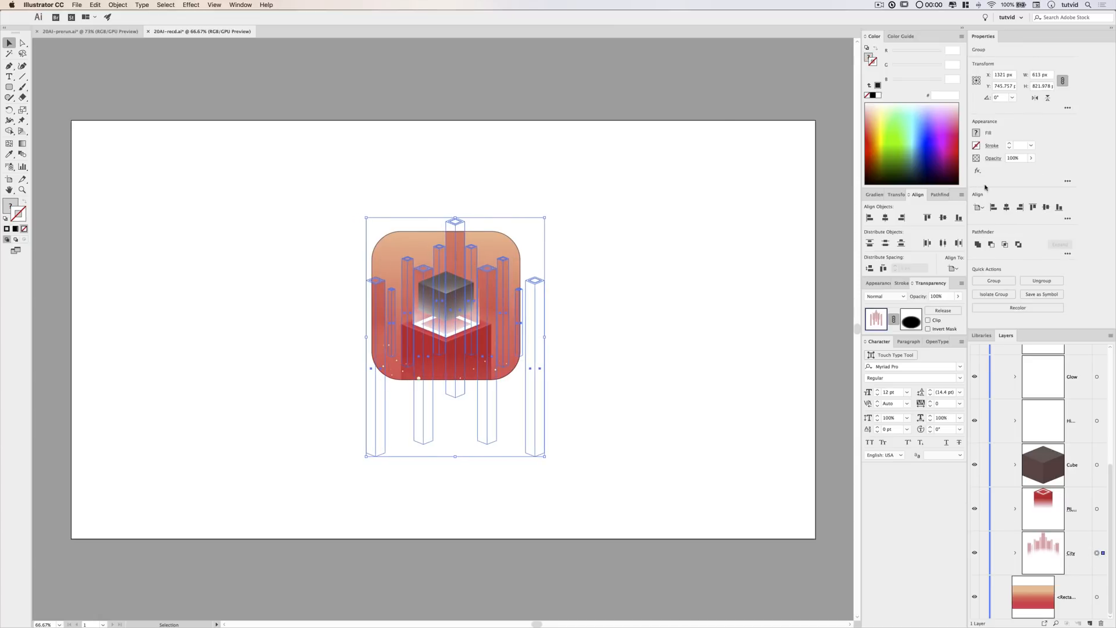
left_click(718, 114)
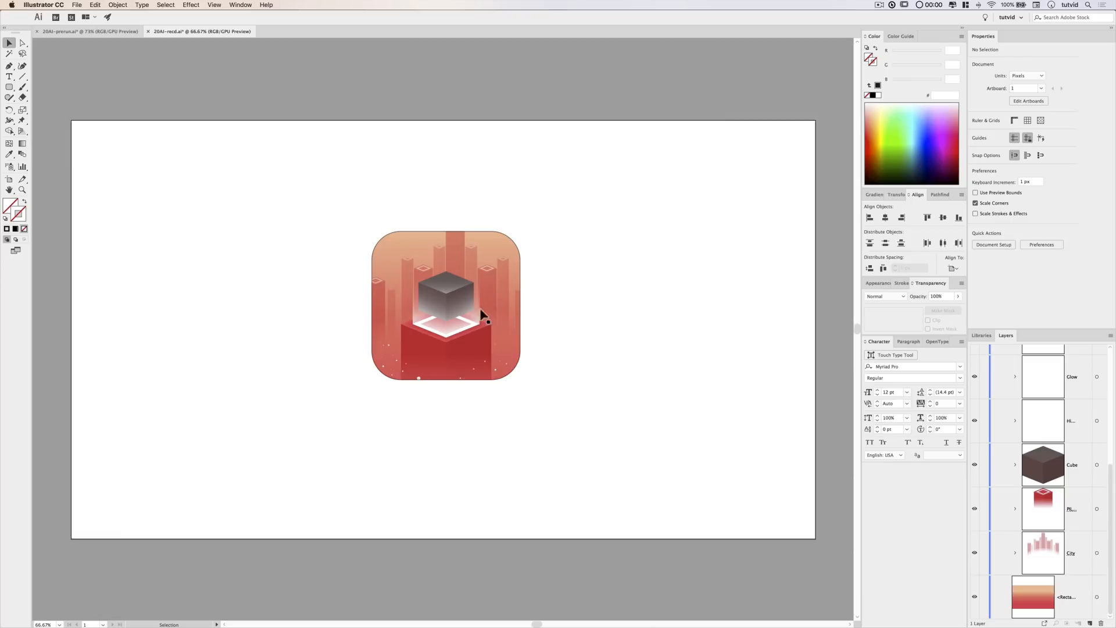